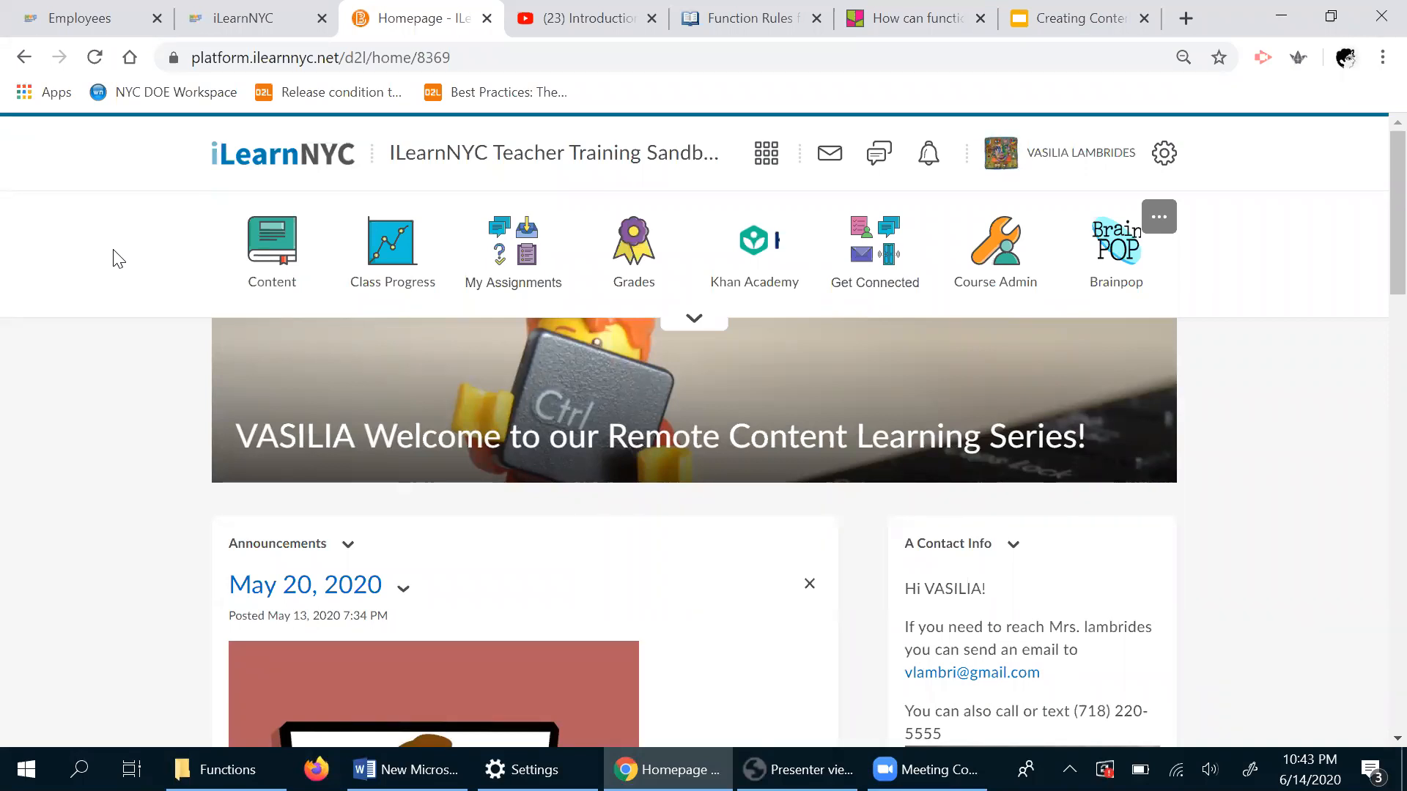
- Open the course's Content area with its list of units
left_click(271, 251)
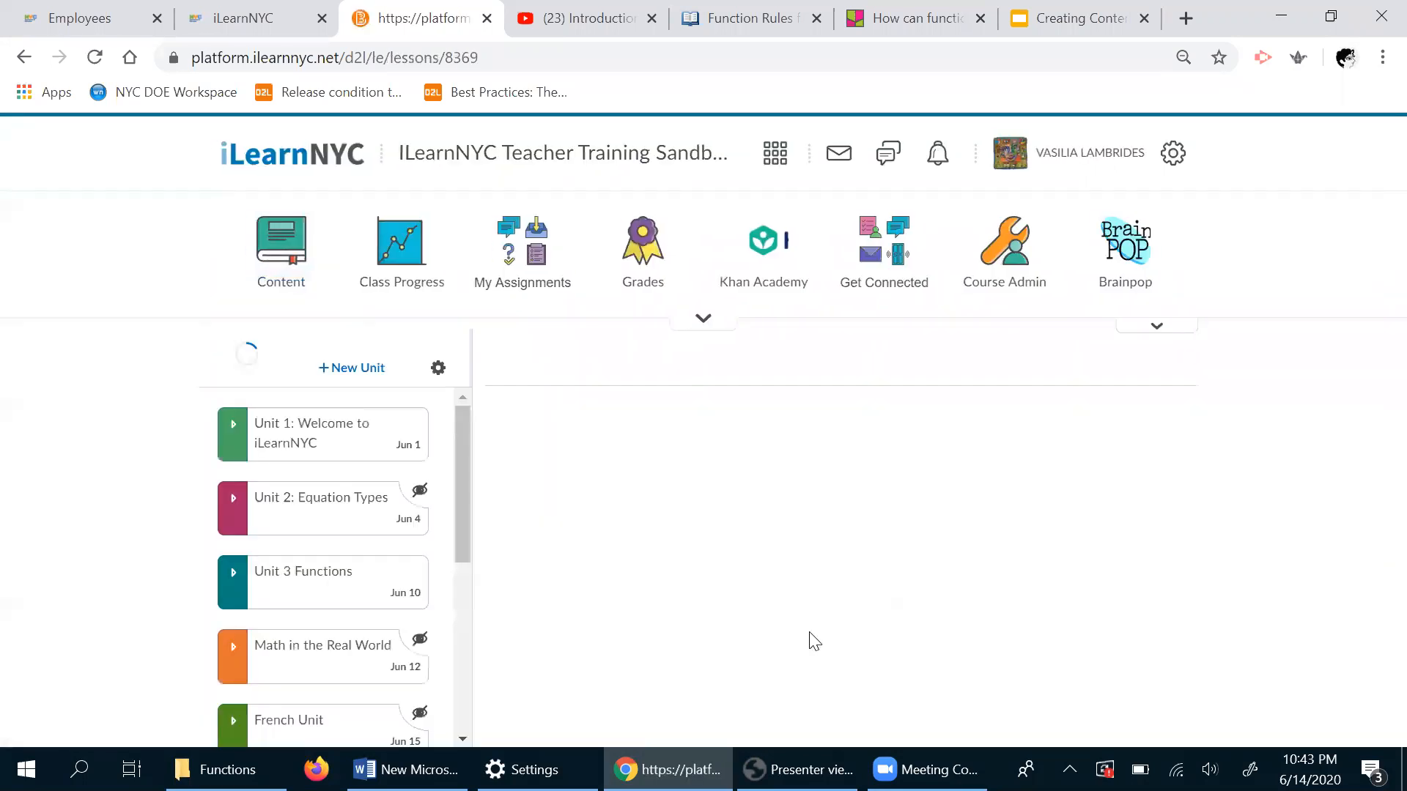
mouse_move(462, 519)
left_mouse_down()
mouse_move(473, 602)
mouse_move(482, 523)
left_mouse_up()
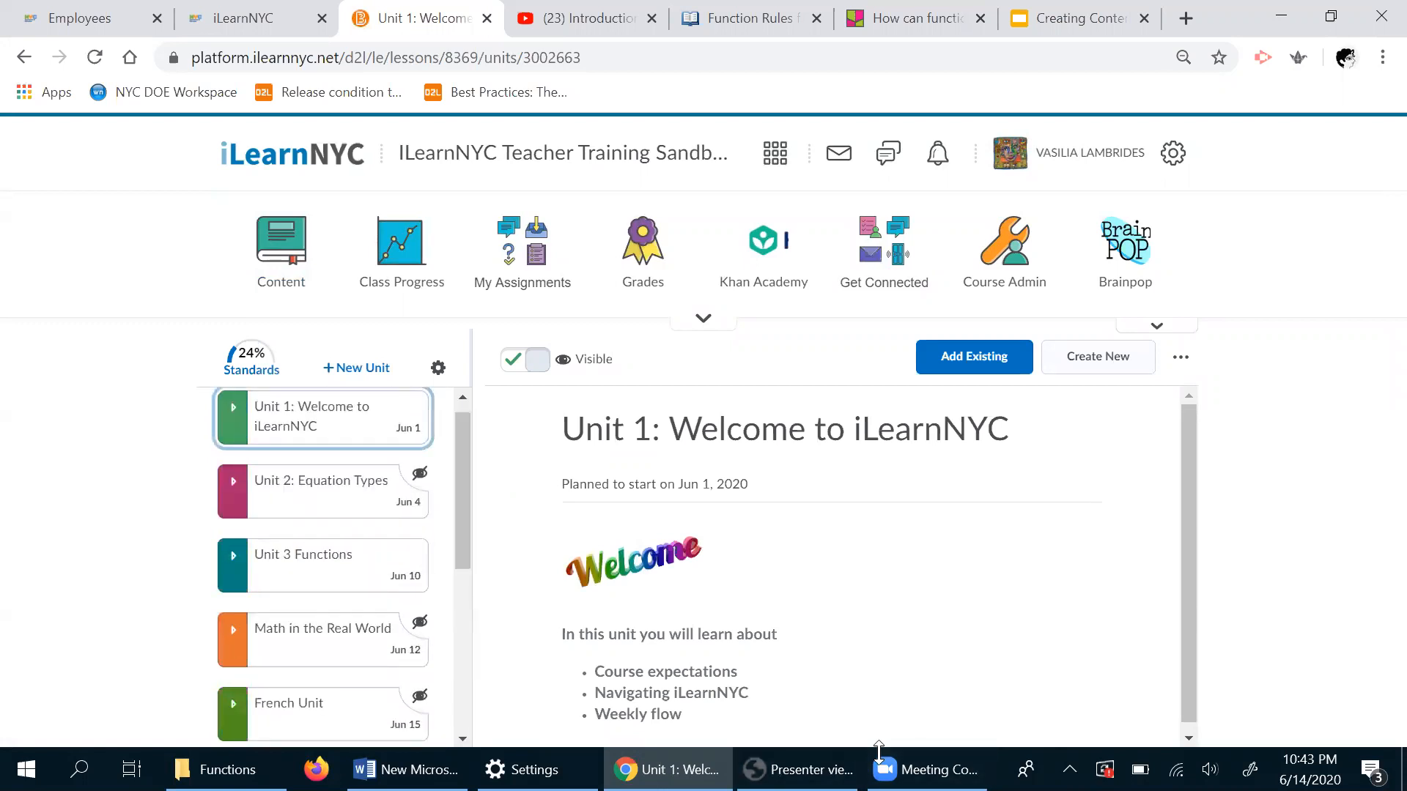
- Mark the unit list, New Unit, Add Existing, Create New, settings and Standards with red freehand annotations, and clear the drawings
left_click(879, 753)
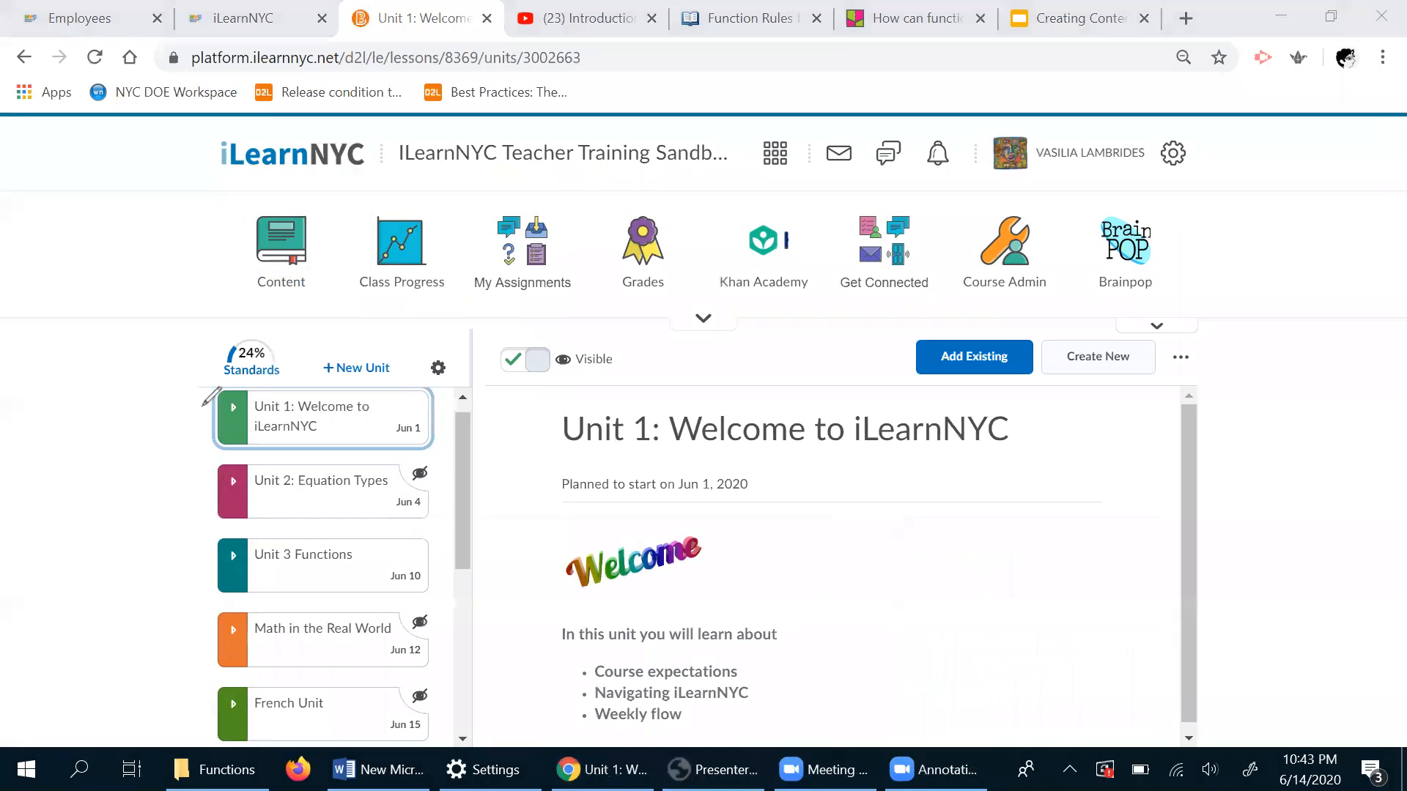
mouse_move(206, 397)
left_mouse_down()
mouse_move(179, 590)
mouse_move(183, 685)
left_mouse_up()
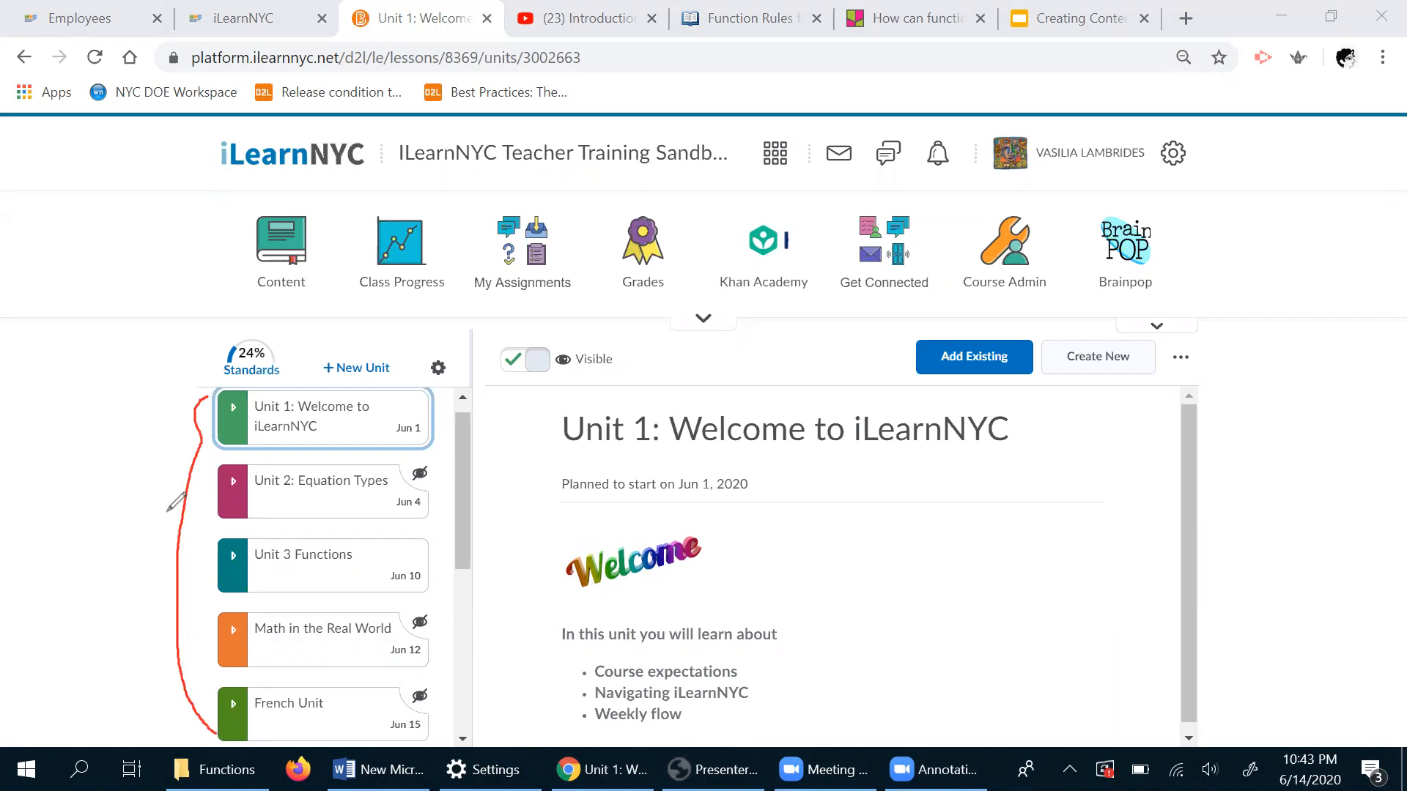
mouse_move(378, 341)
left_mouse_down()
mouse_move(309, 356)
mouse_move(308, 385)
mouse_move(394, 353)
mouse_move(381, 340)
left_mouse_up()
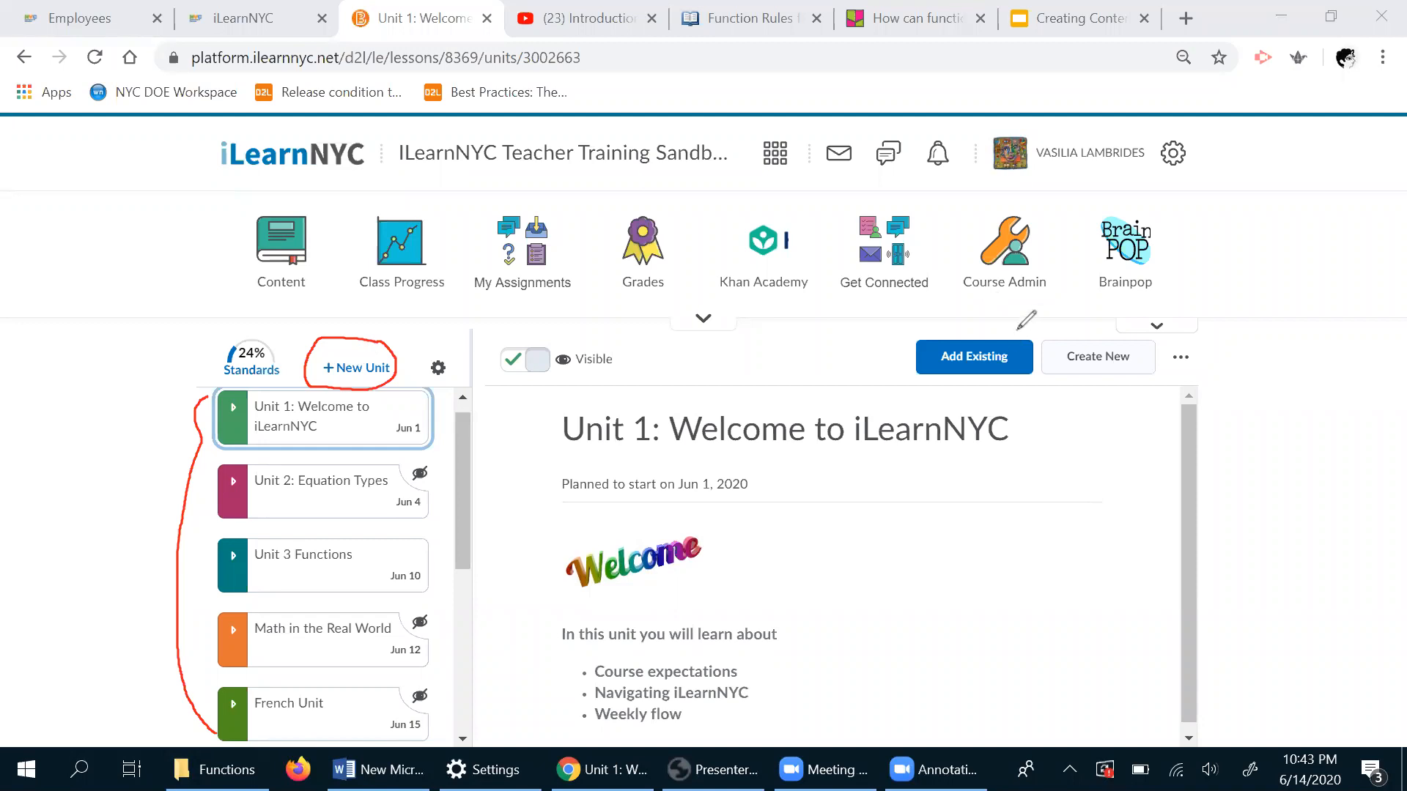
mouse_move(1016, 330)
left_mouse_down()
mouse_move(951, 325)
mouse_move(905, 350)
mouse_move(964, 393)
mouse_move(1022, 350)
left_mouse_up()
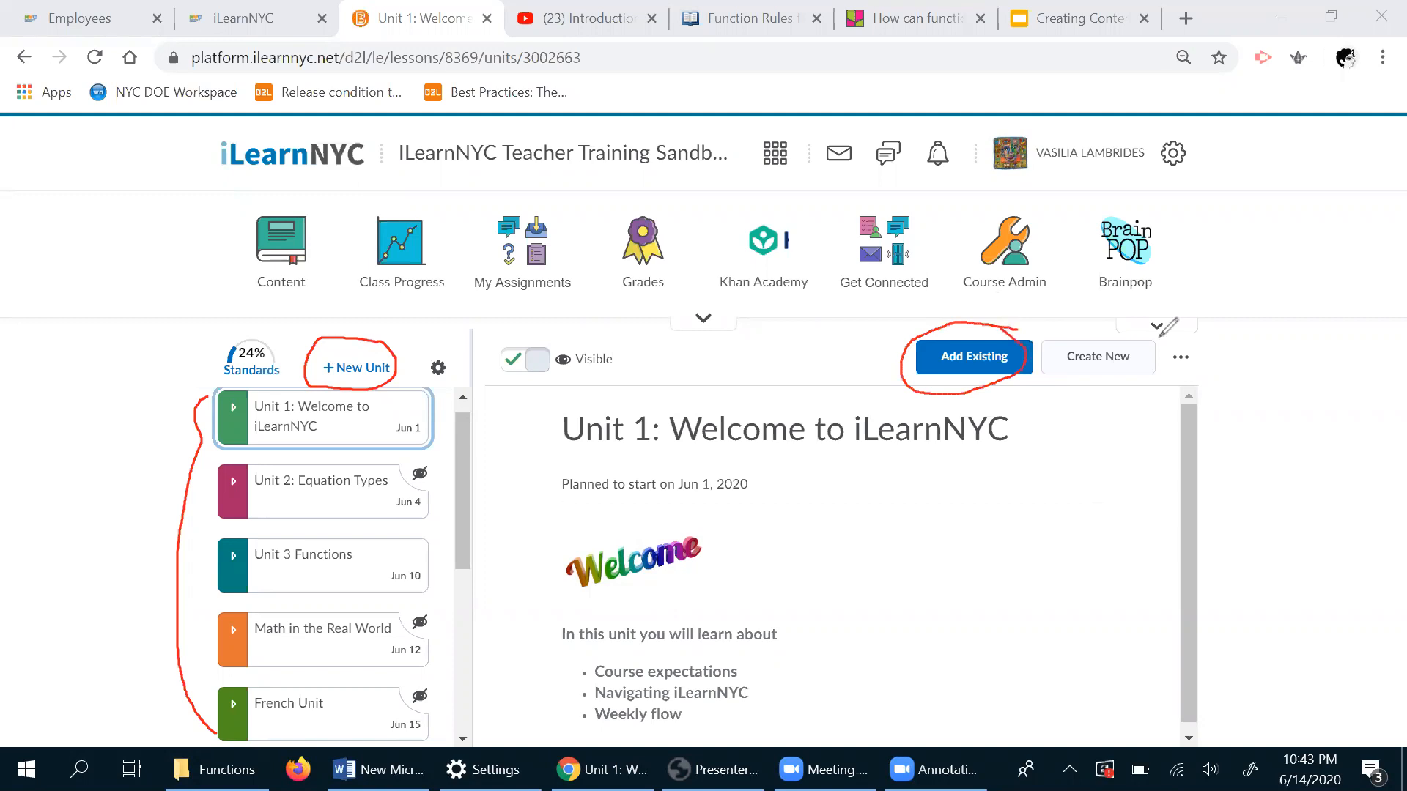
left_click_drag(1125, 320, 1104, 320)
mouse_move(1041, 371)
left_mouse_down()
mouse_move(1113, 382)
mouse_move(1144, 353)
mouse_move(1125, 320)
left_mouse_up()
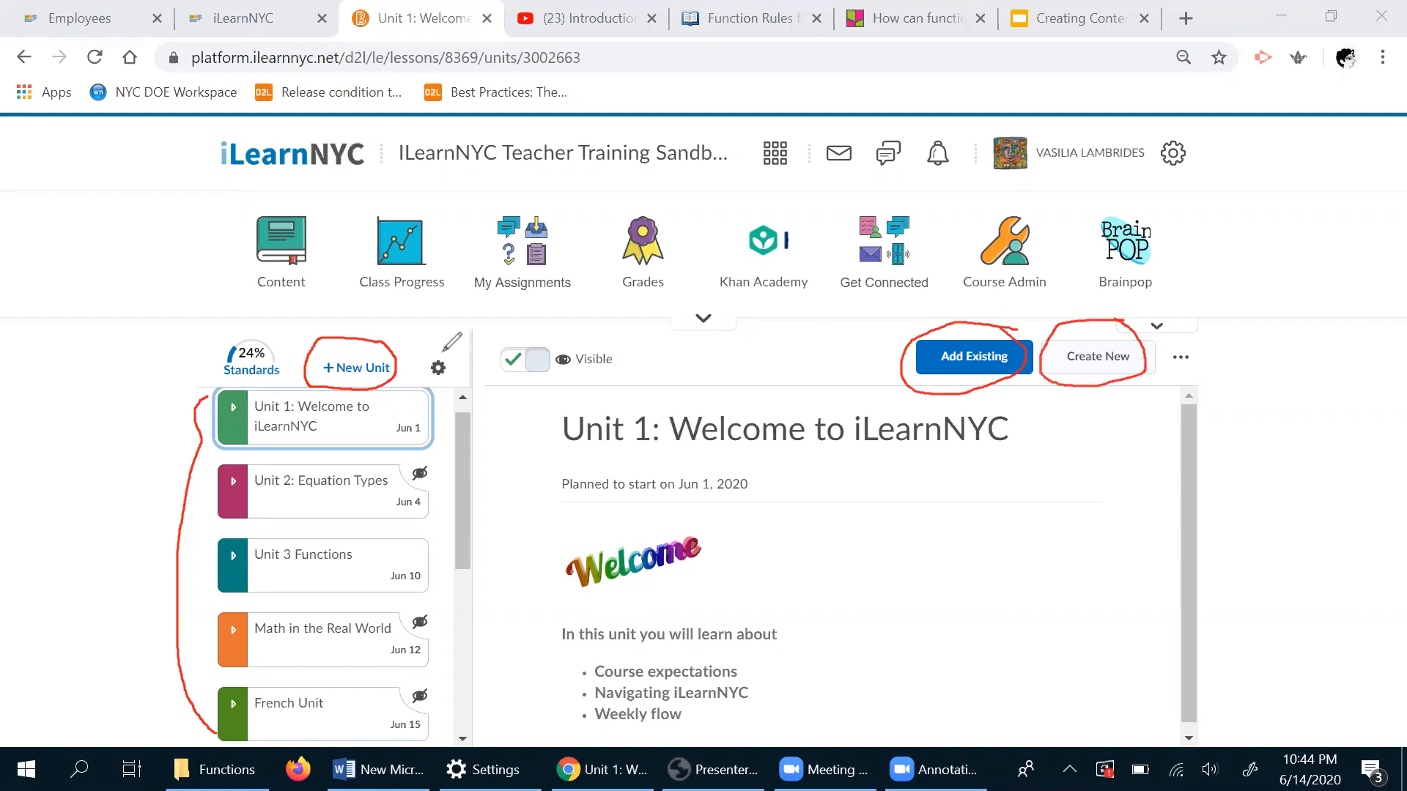
mouse_move(424, 354)
left_mouse_down()
mouse_move(422, 370)
mouse_move(458, 389)
mouse_move(475, 357)
mouse_move(447, 351)
left_mouse_up()
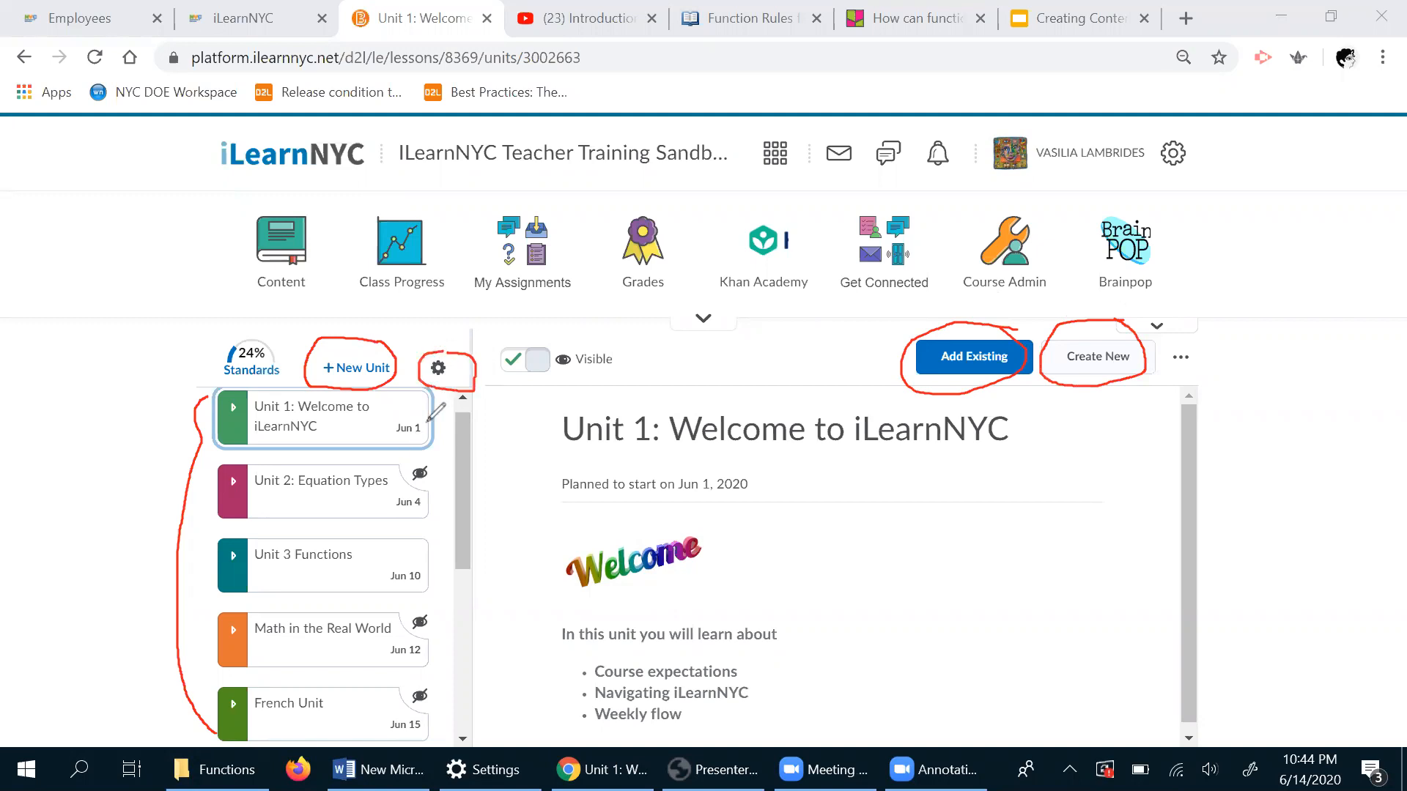
mouse_move(290, 330)
left_mouse_down()
mouse_move(235, 327)
mouse_move(218, 366)
mouse_move(291, 381)
mouse_move(288, 328)
left_mouse_up()
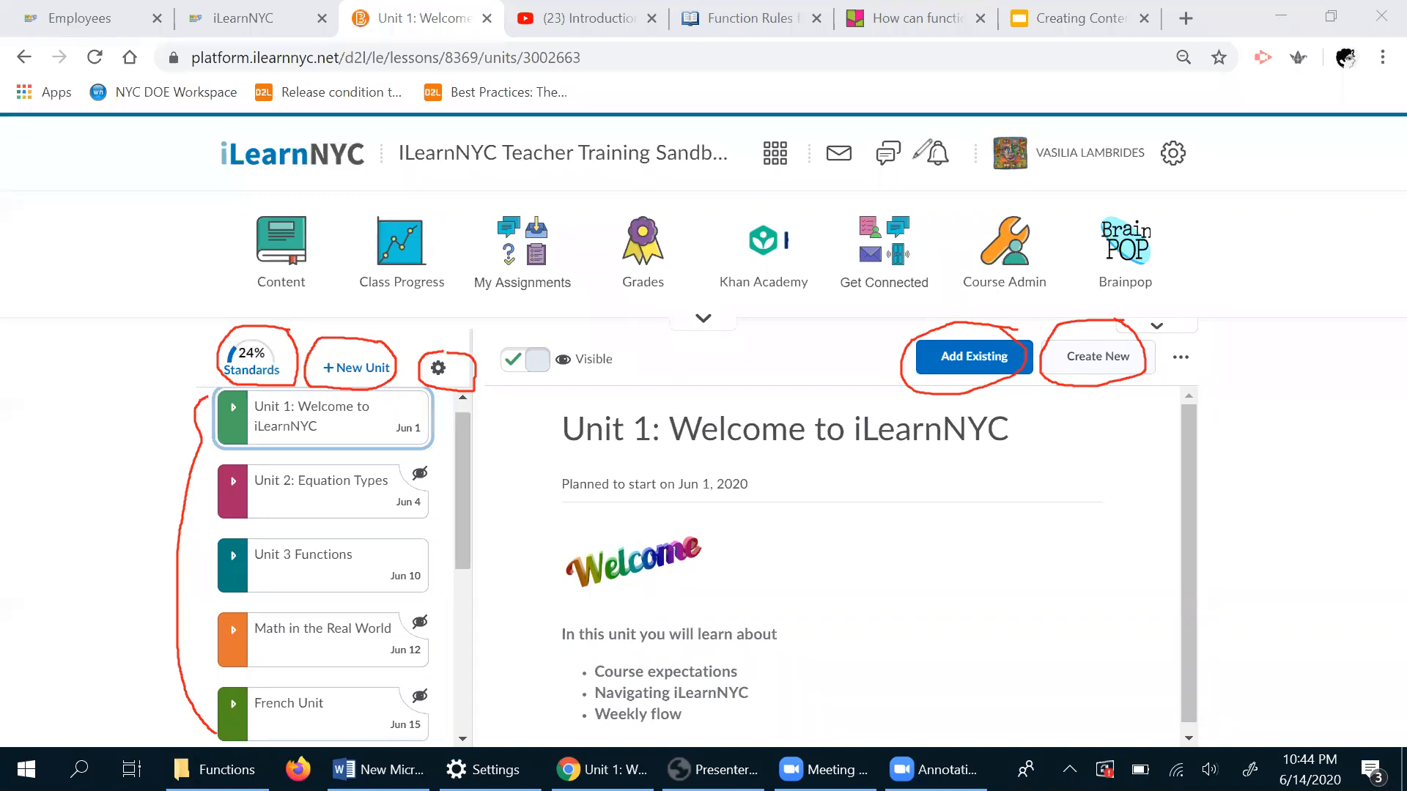
left_click(989, 173)
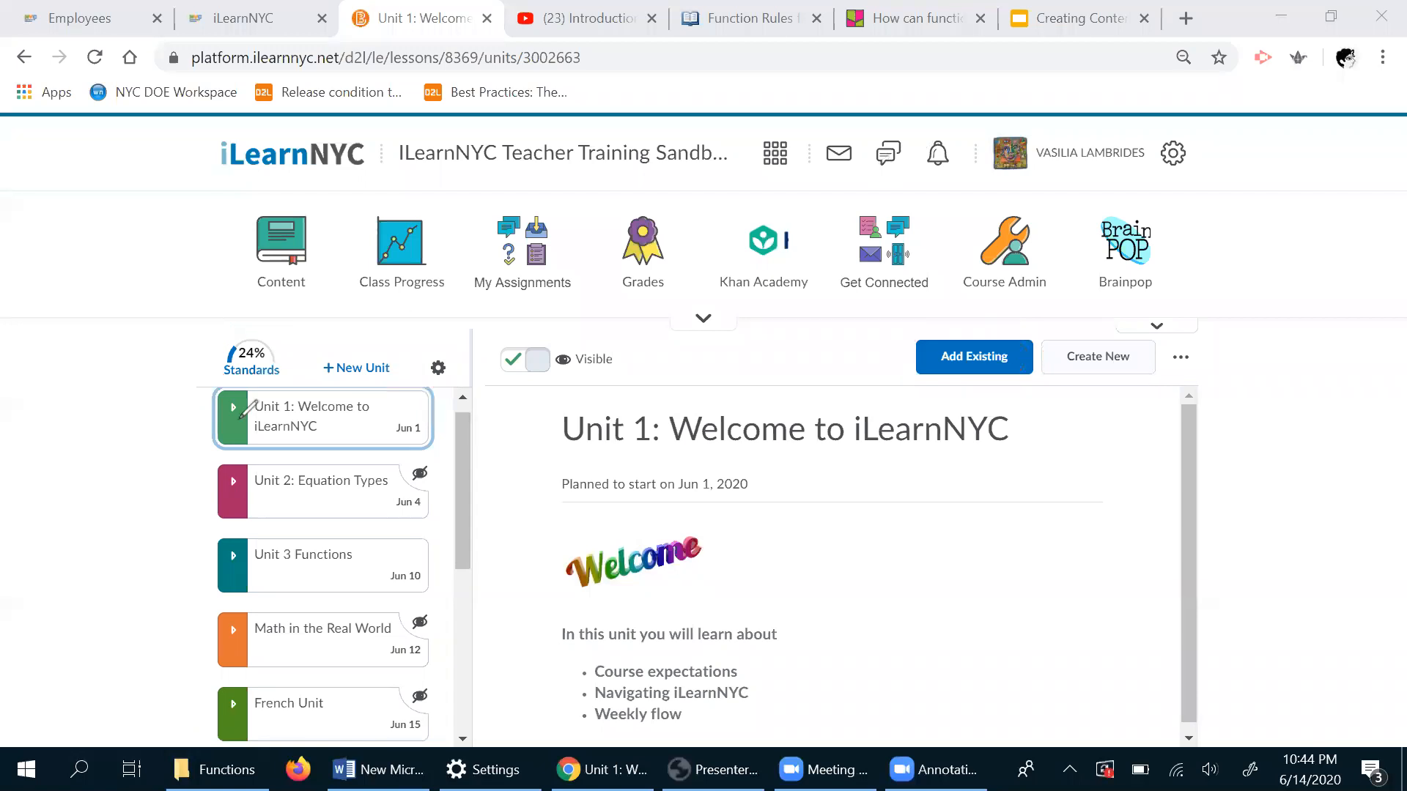
left_click(922, 173)
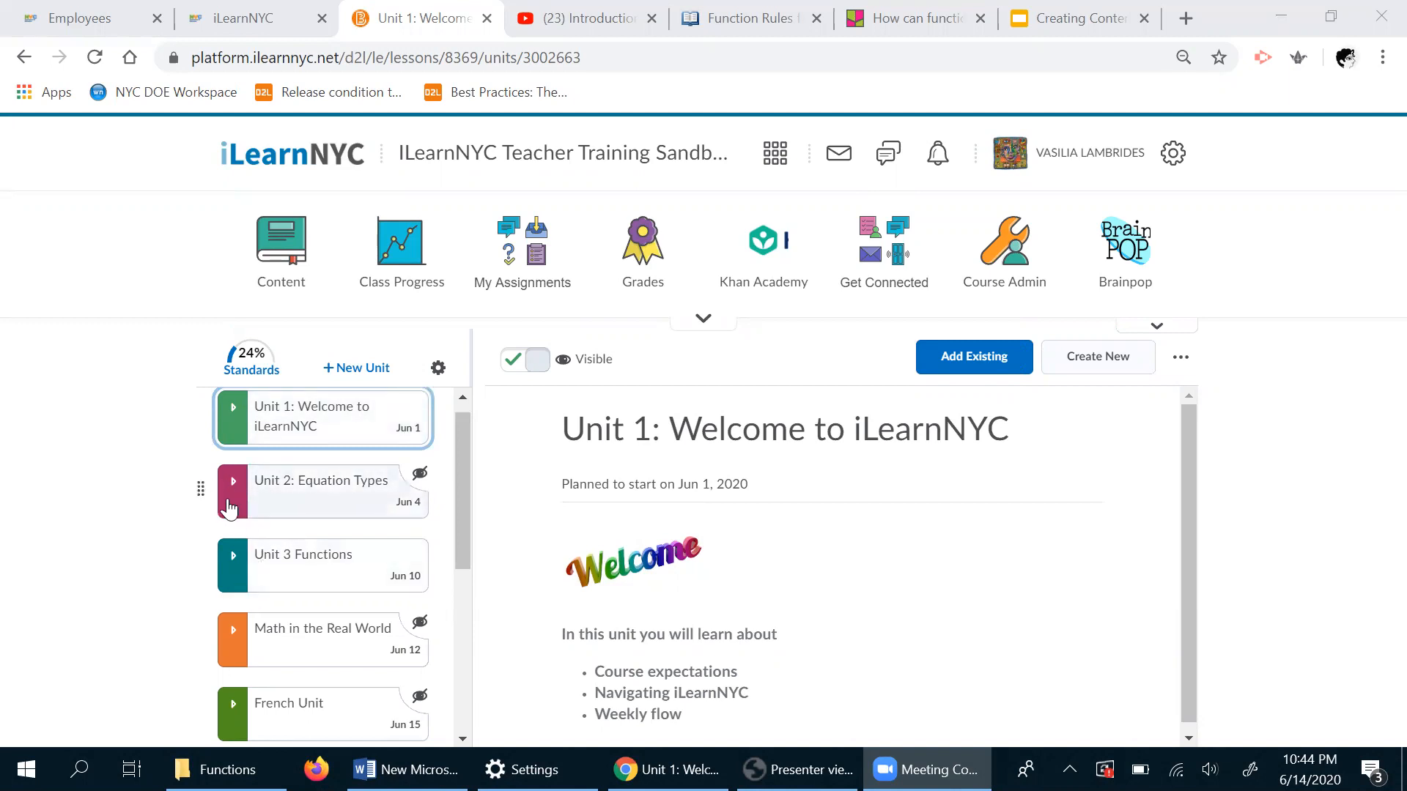
- Expand Unit 1: Welcome to iLearnNYC and its Lesson 1 to view their contents, and collapse both
left_click(232, 425)
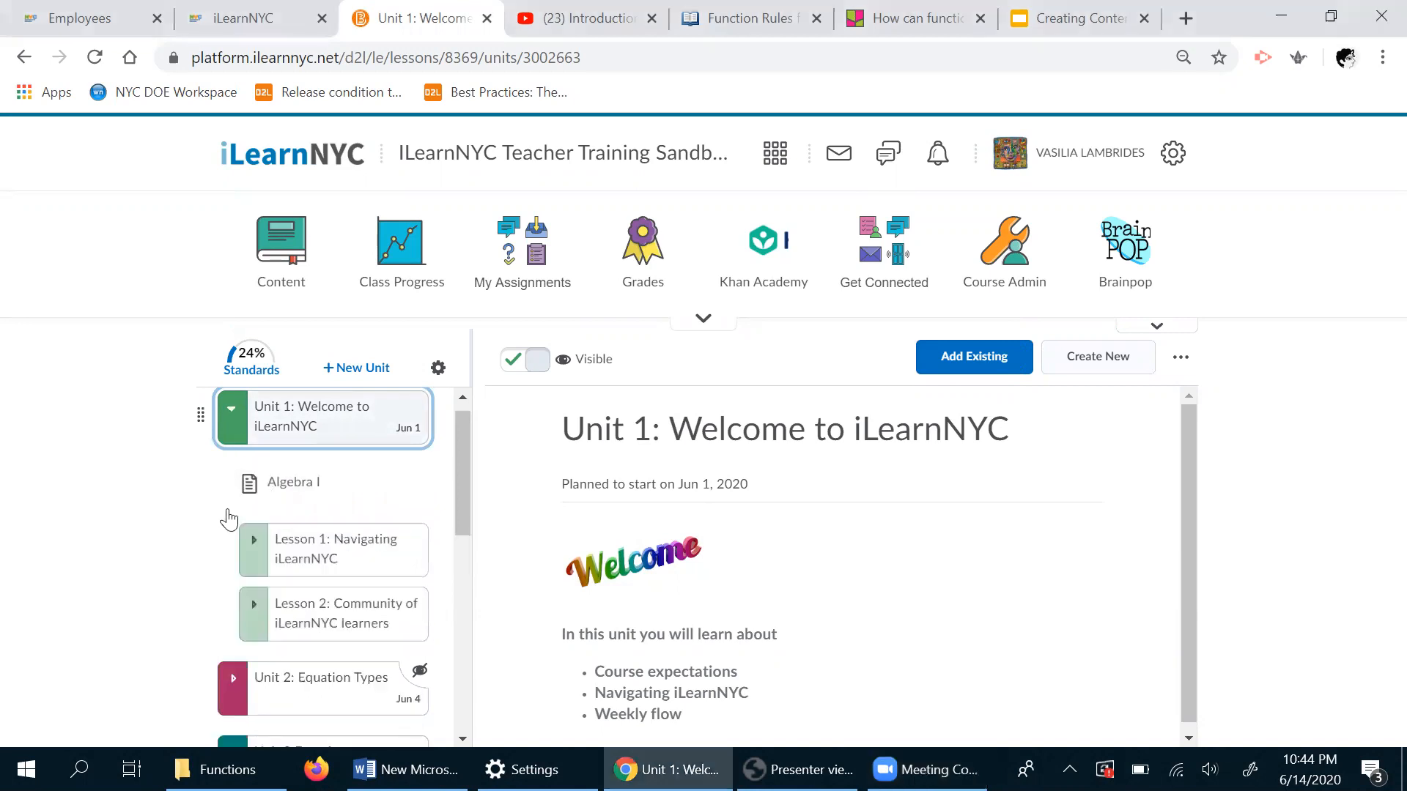
left_click(252, 546)
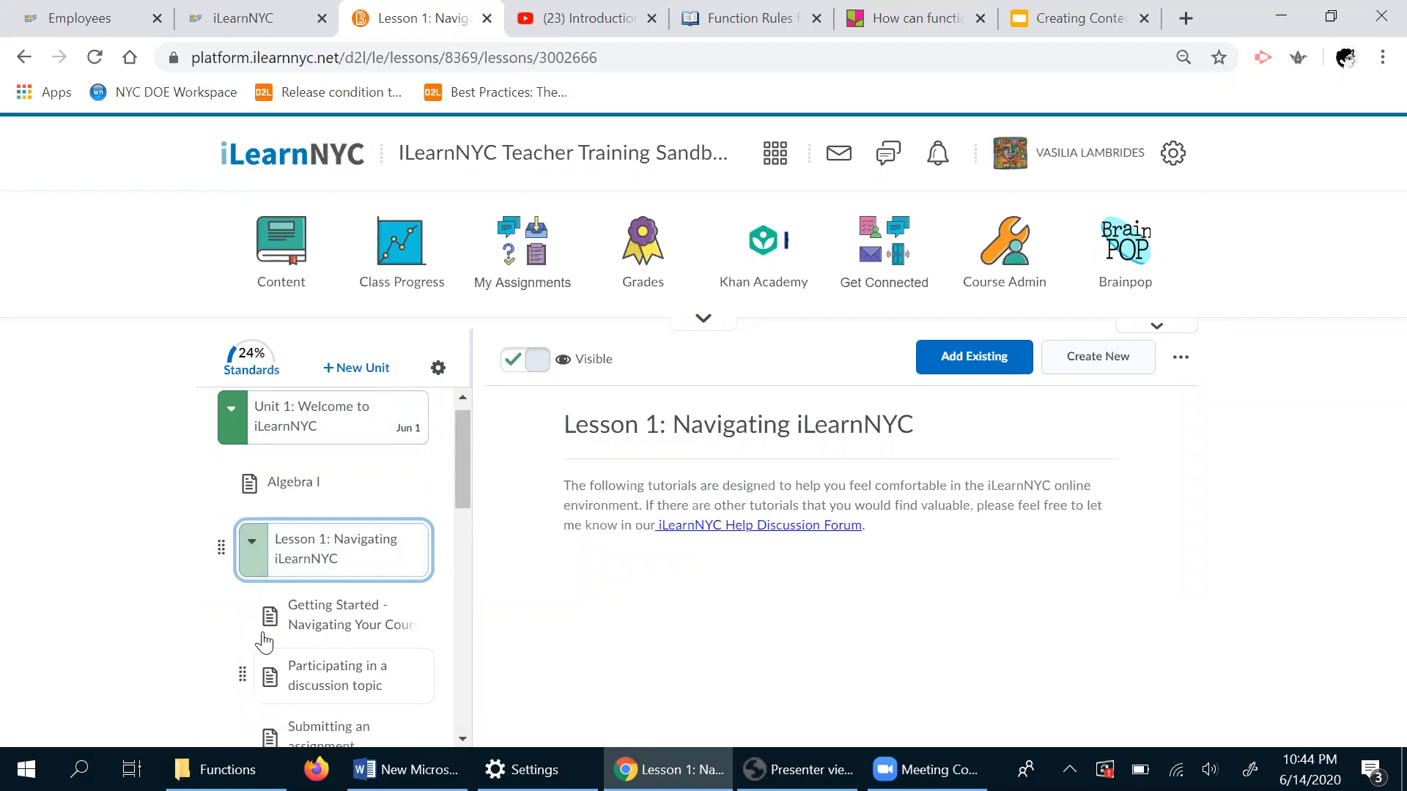
scroll(265, 643, "down", 1)
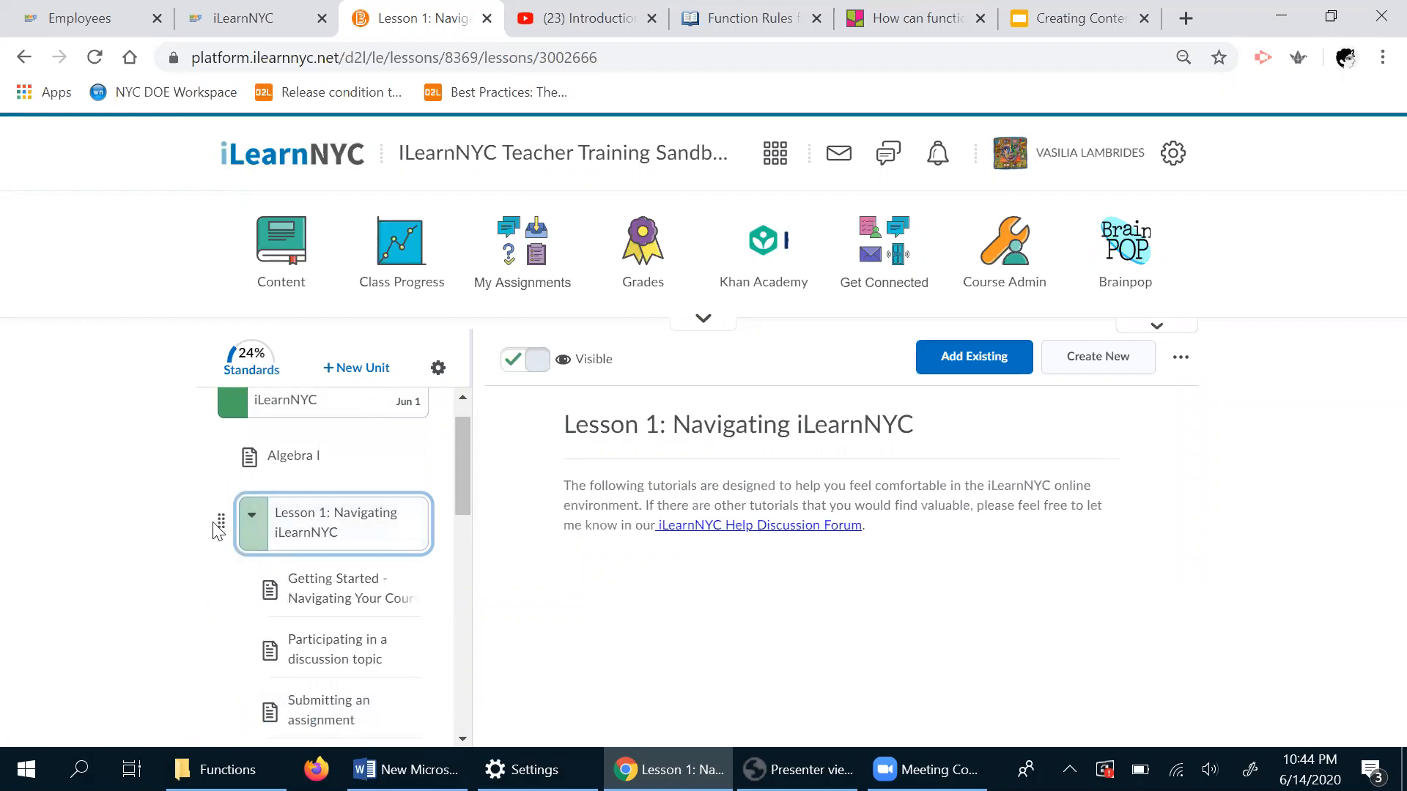
left_click(253, 542)
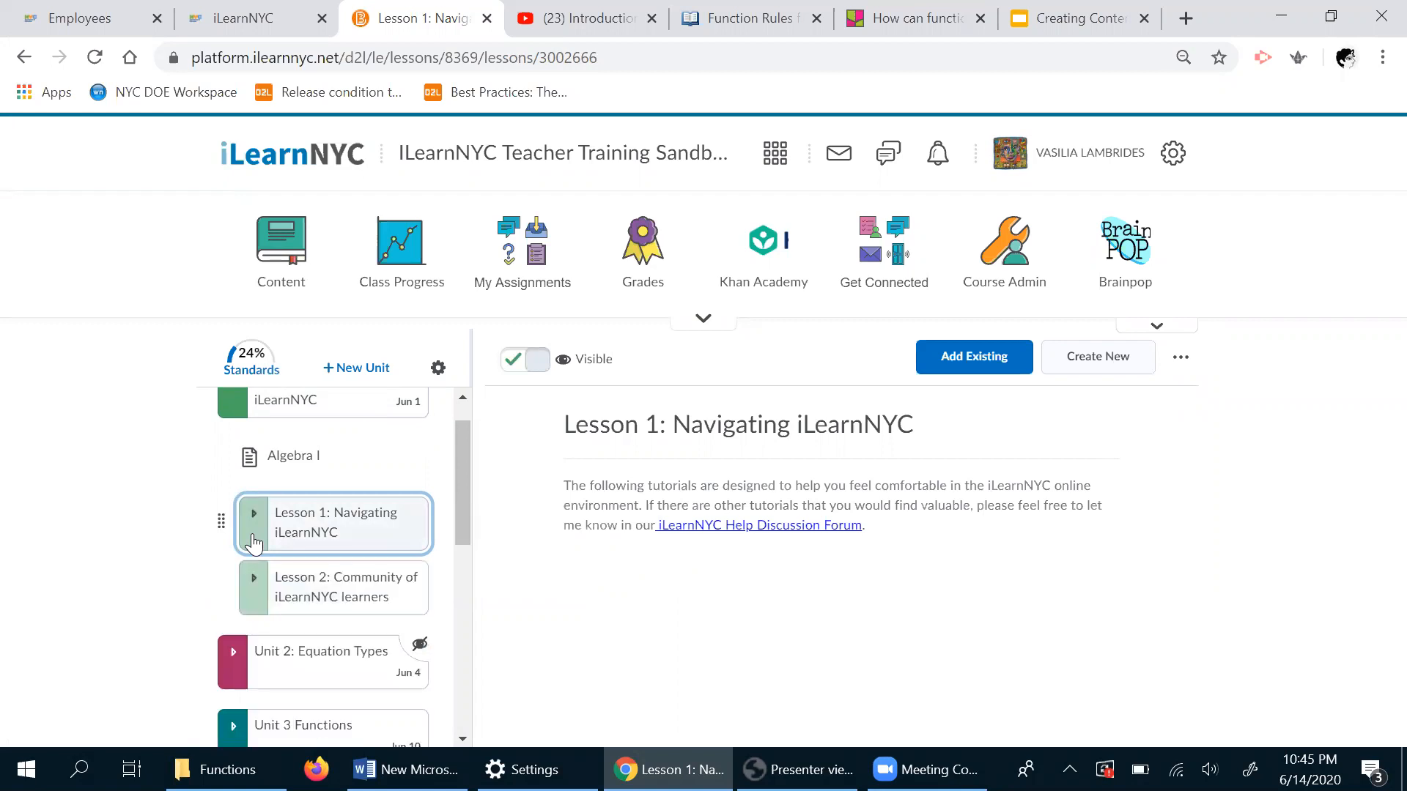
scroll(253, 543, "up", 1)
left_click(232, 448)
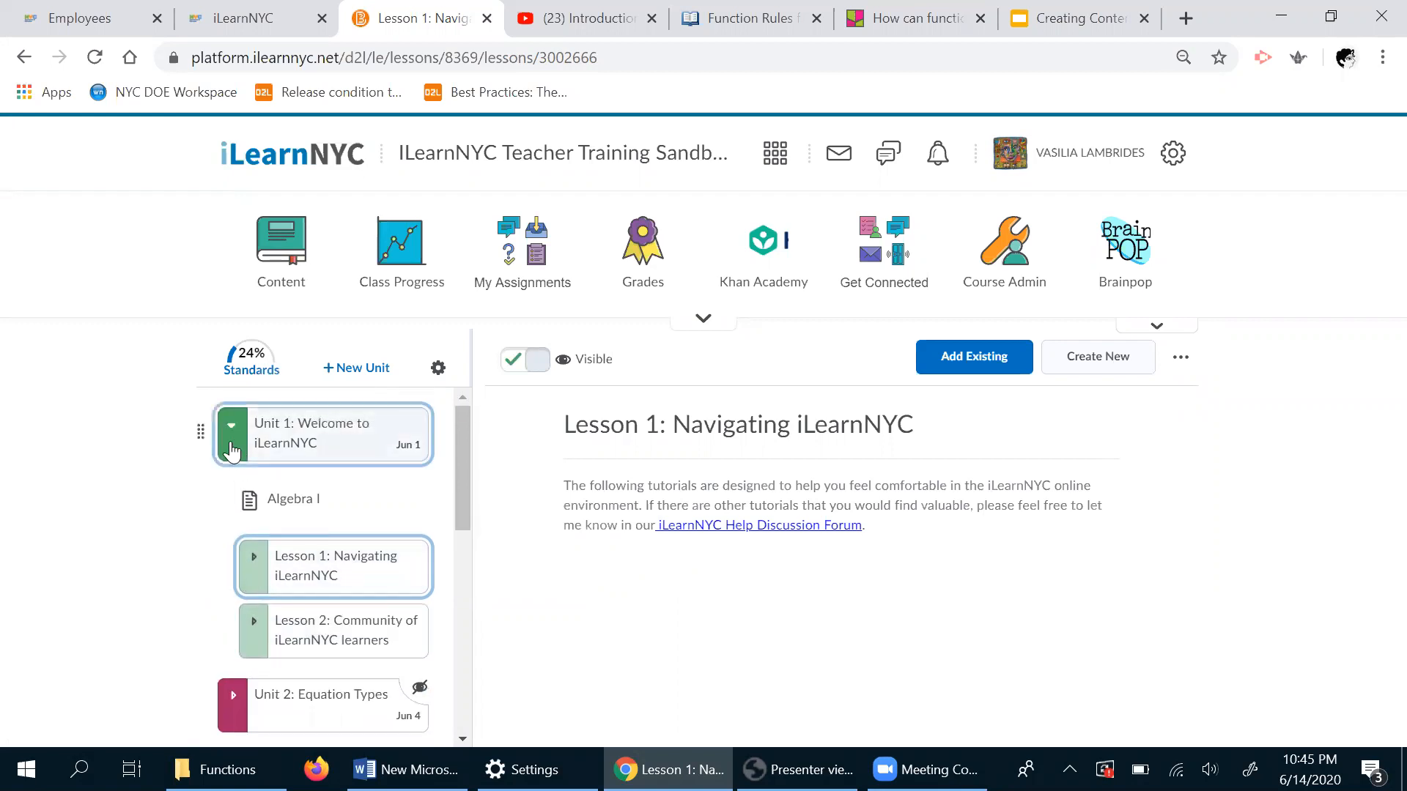
left_click(231, 448)
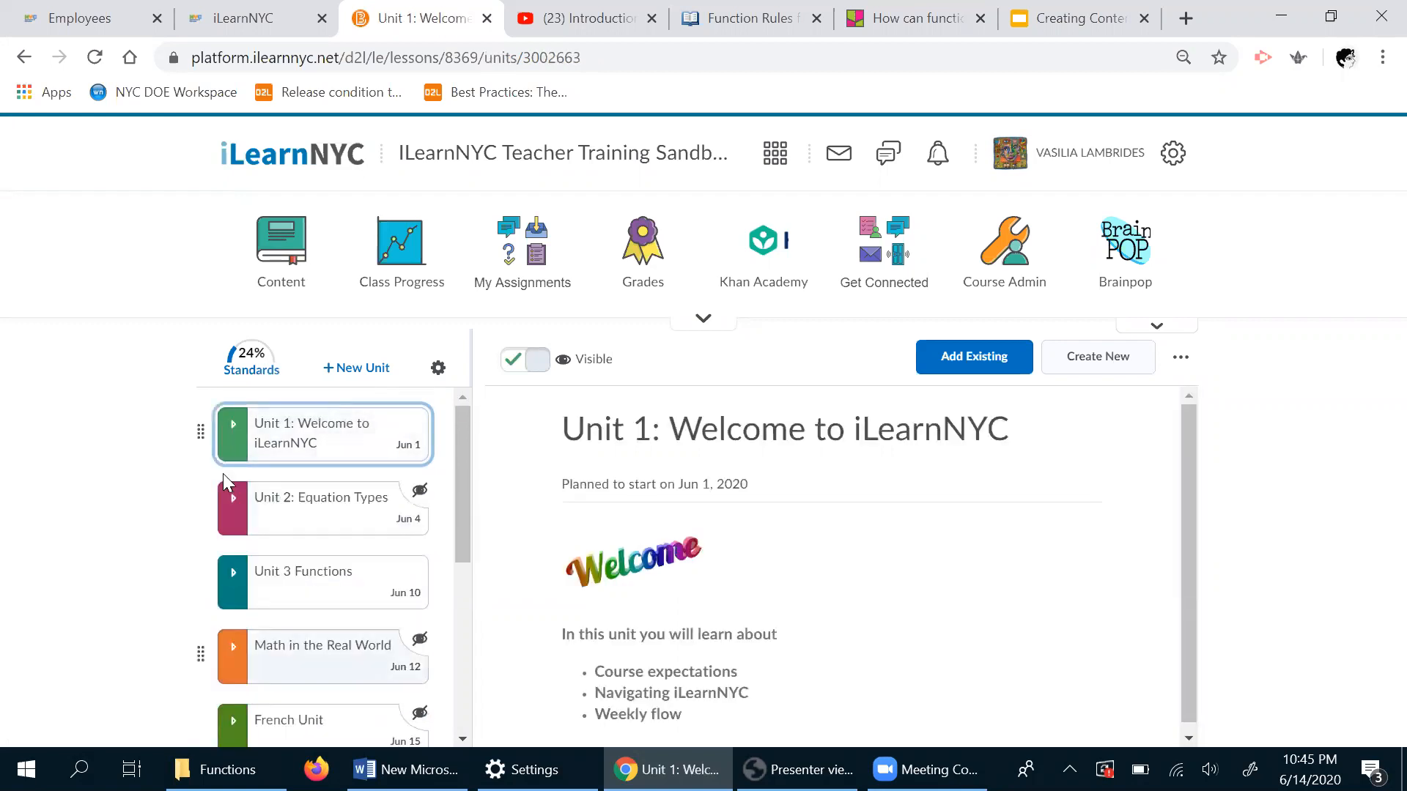
- Reposition Unit 2: Equation Types in the unit list so that its date becomes Jun 2
left_click_drag(232, 636, 168, 630)
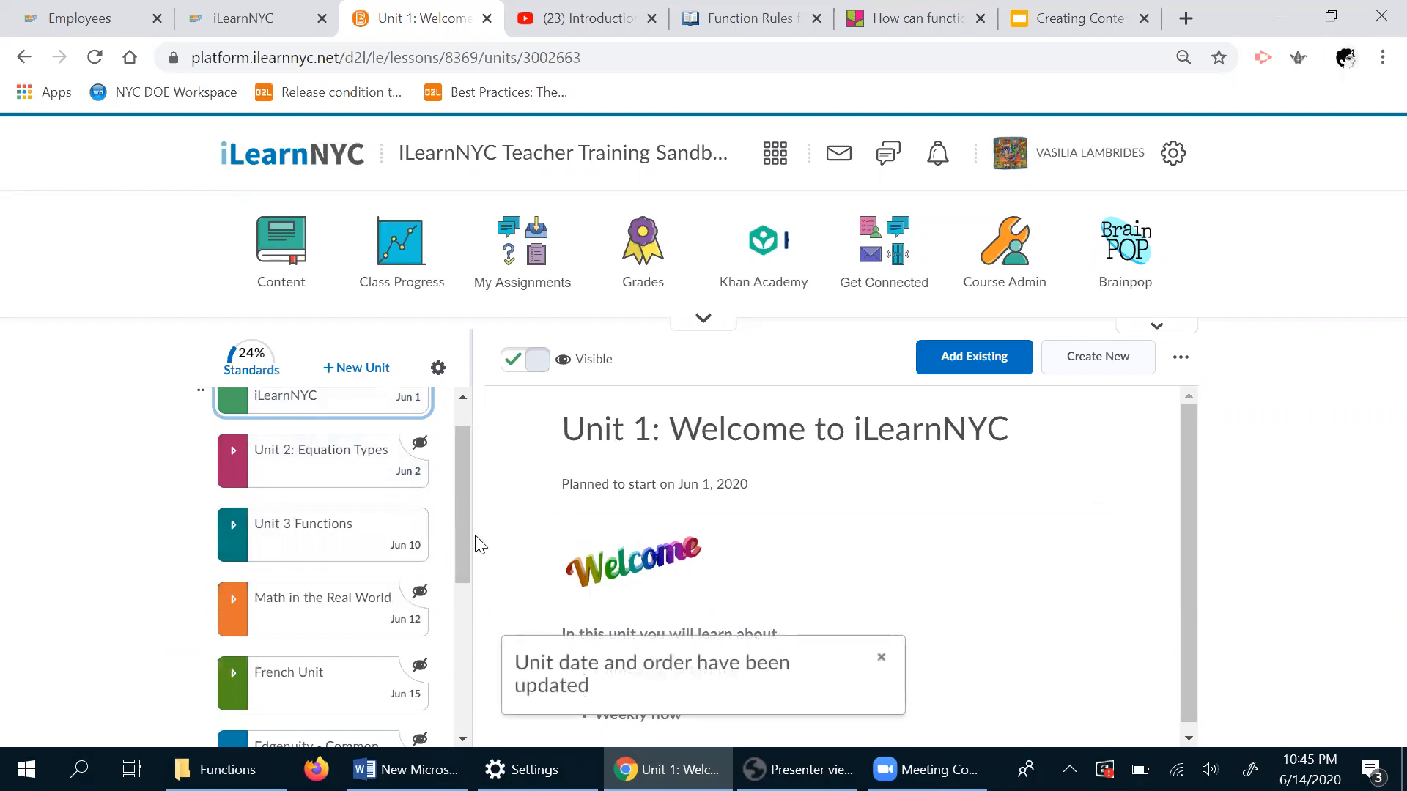
scroll(469, 513, "up", 1)
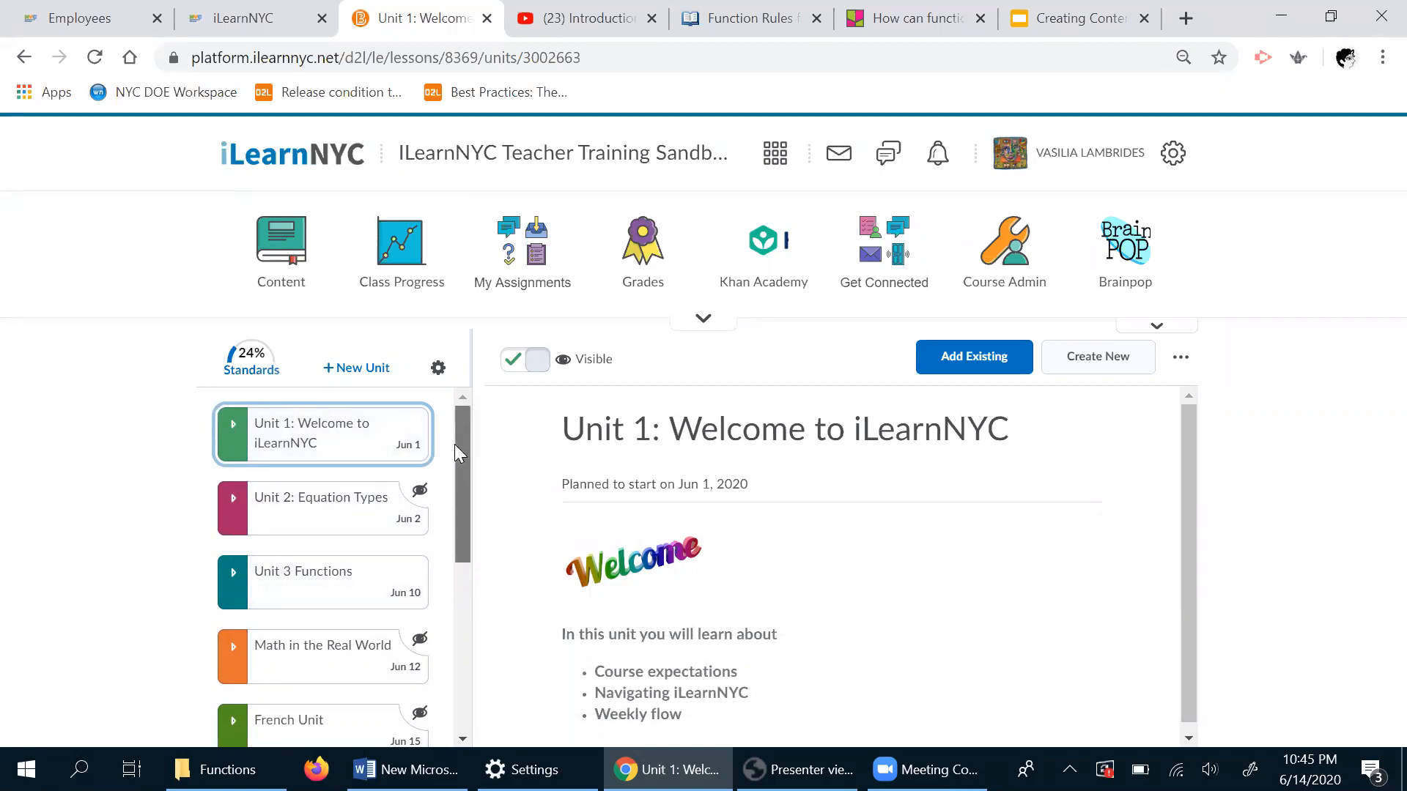
- Look through the unit list and expand Unit 3 Functions and its Lesson 1 to view the lesson's materials
left_click_drag(460, 438, 459, 508)
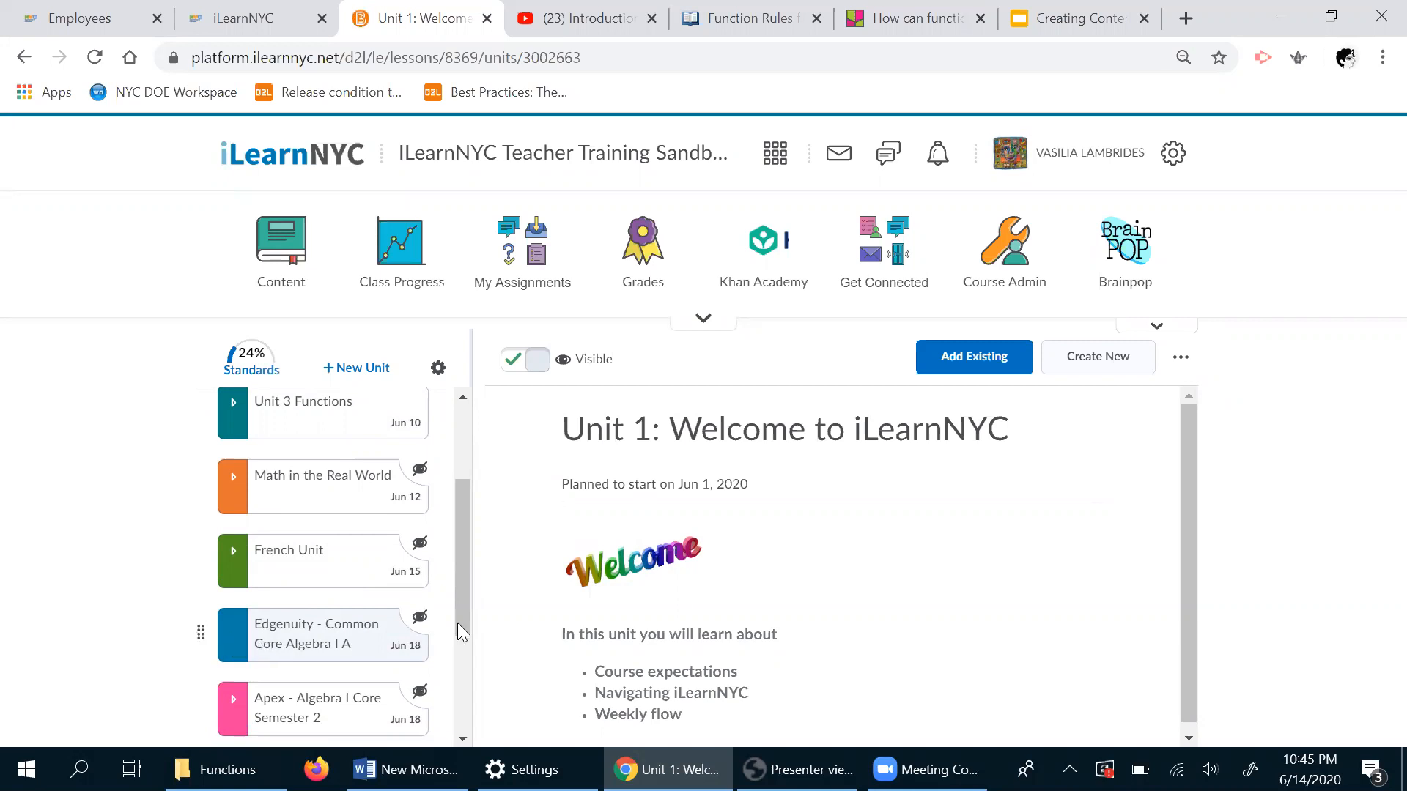
scroll(249, 466, "up", 2)
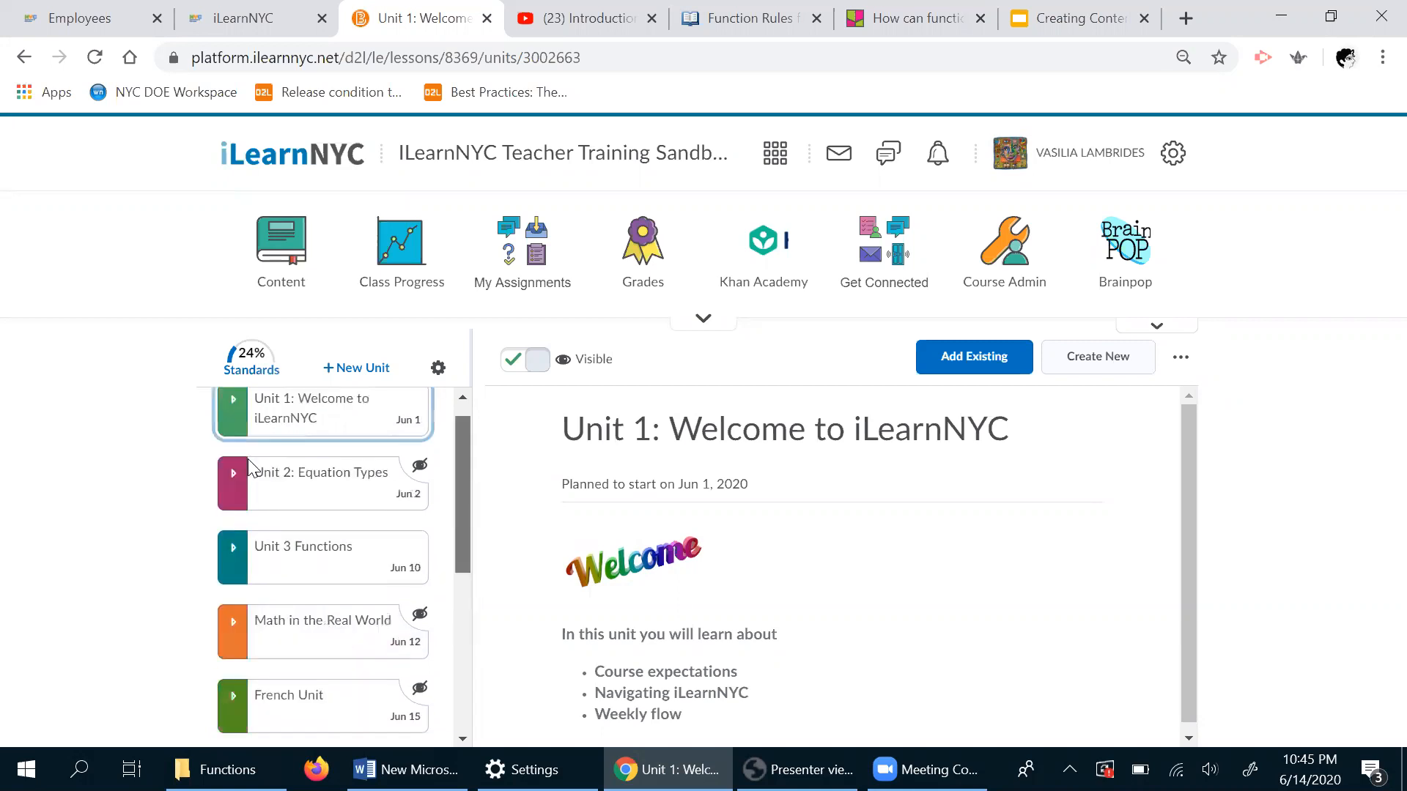
scroll(249, 466, "up", 1)
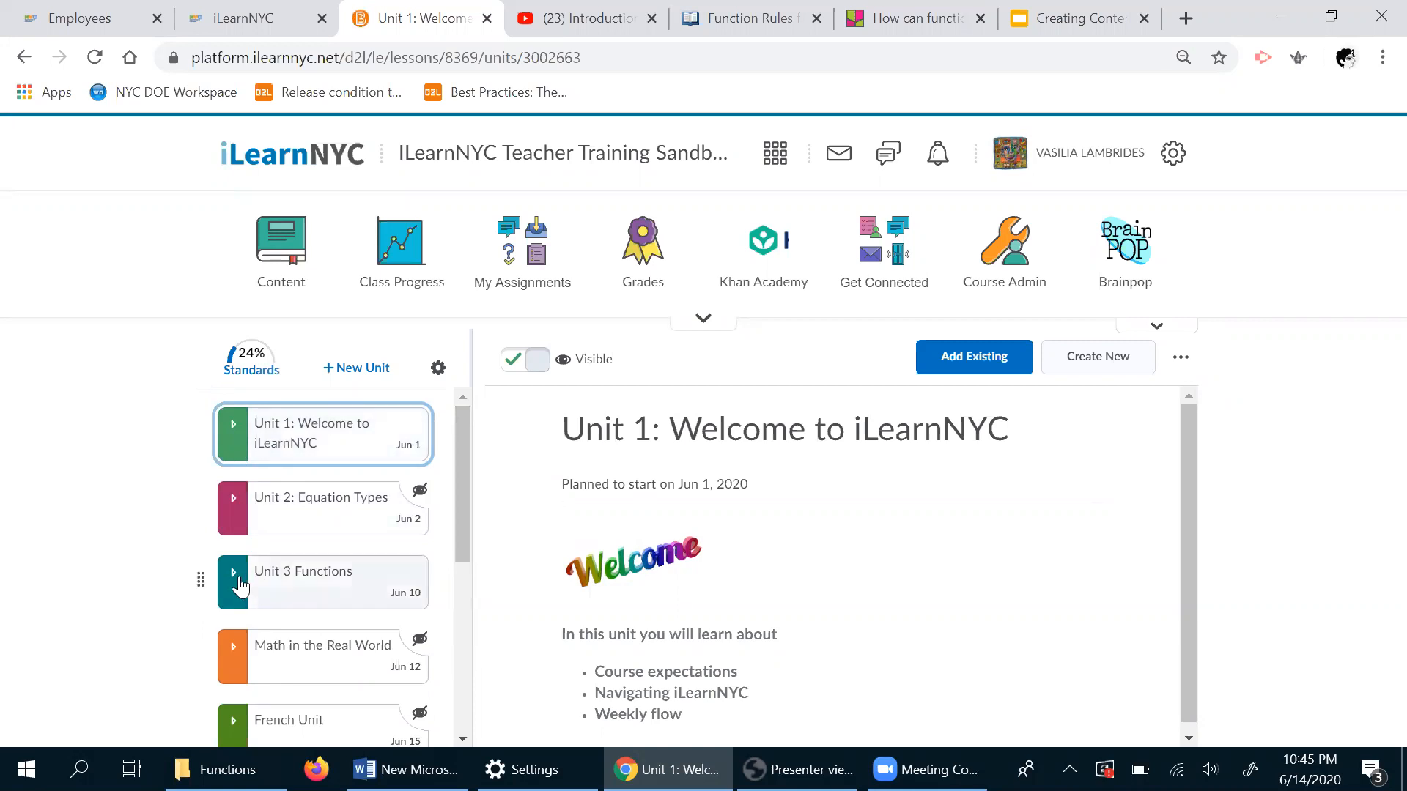
left_click(241, 587)
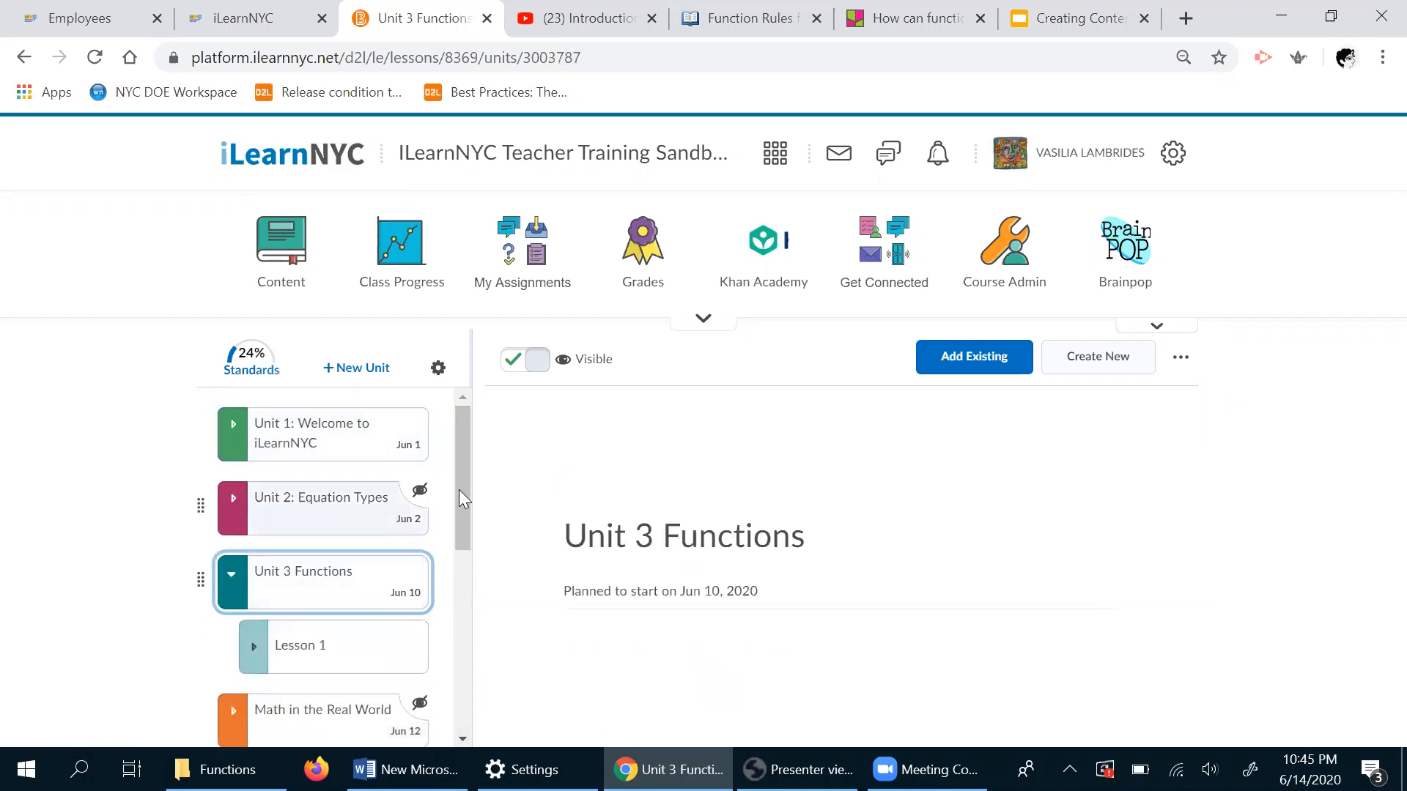
scroll(460, 545, "down", 2)
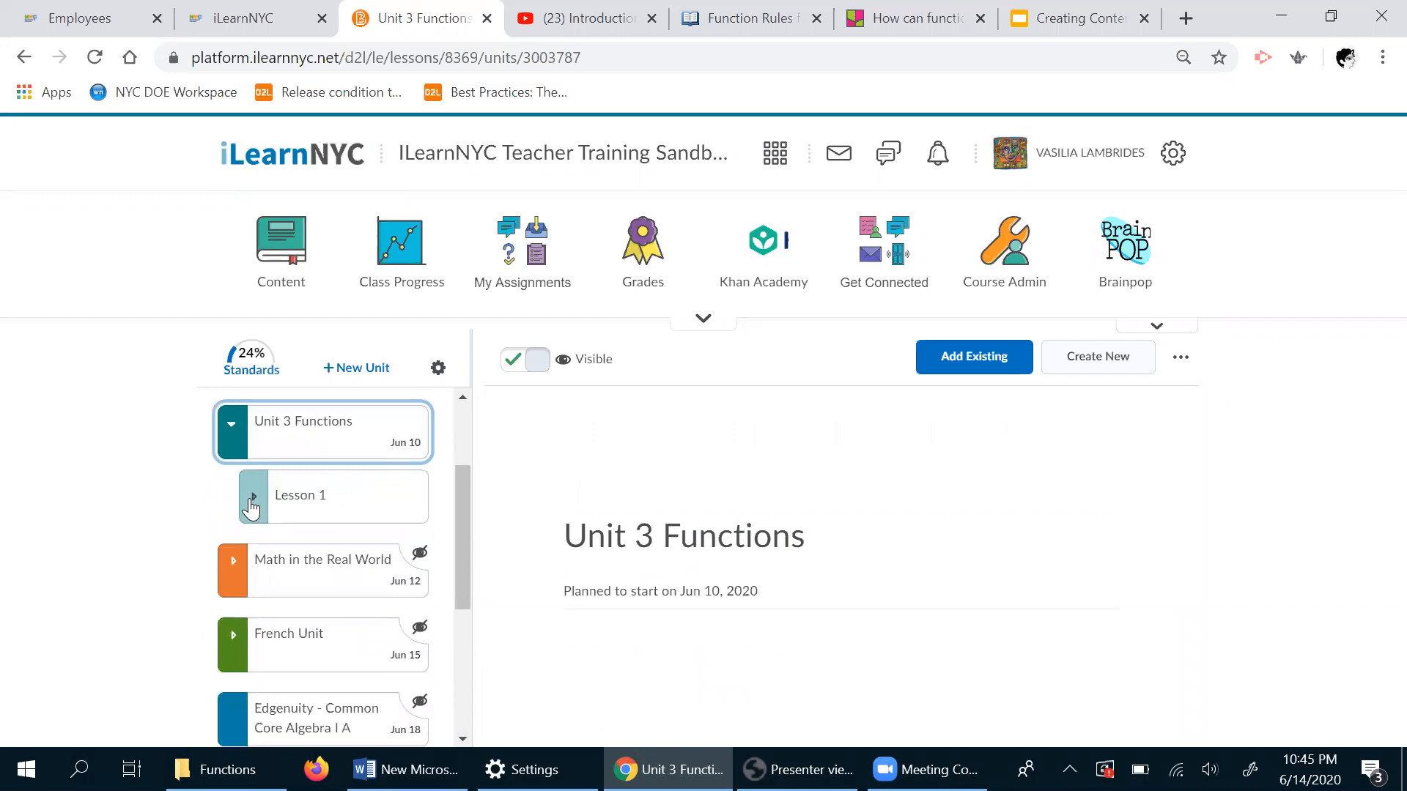
left_click(251, 501)
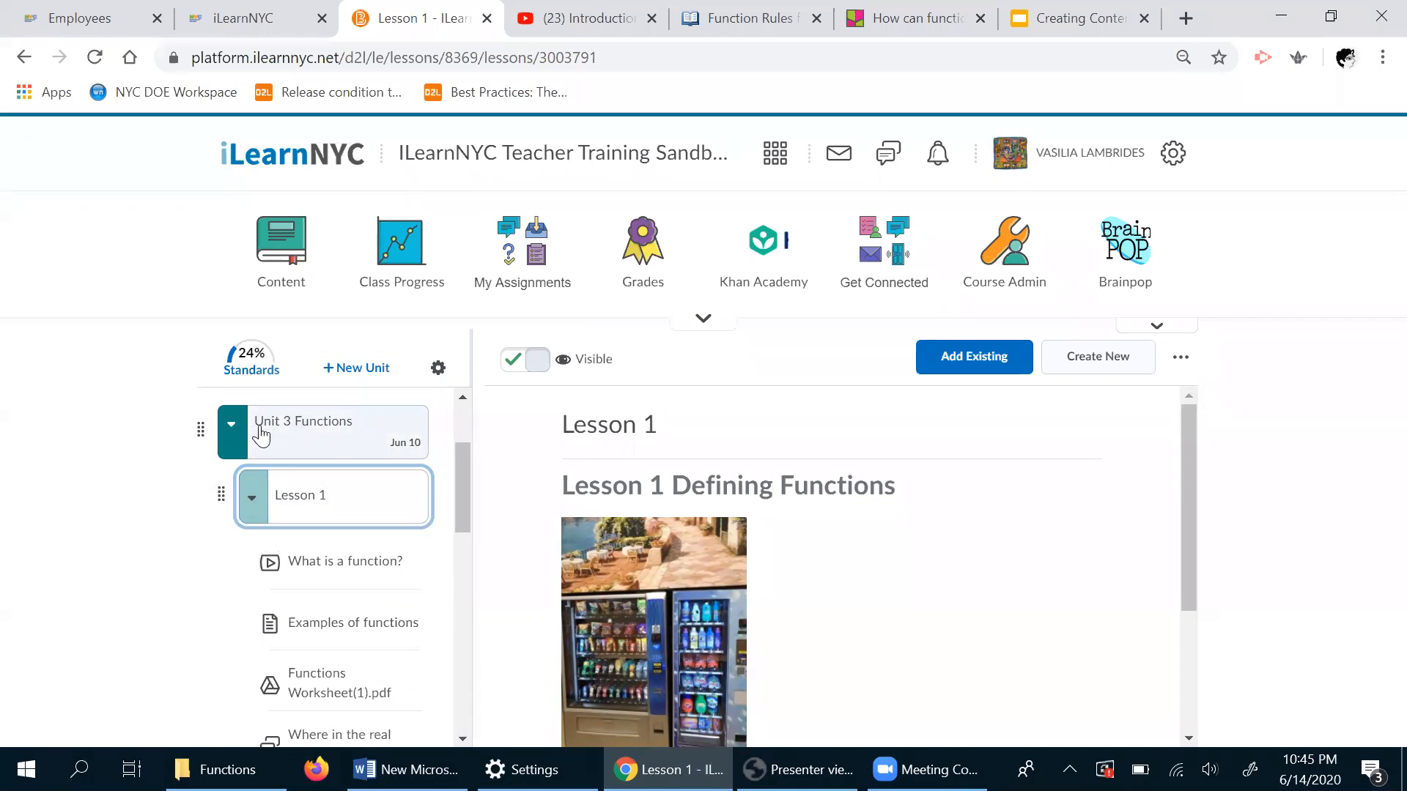
- Compare the landing pages of Unit 3 Functions and its Lesson 1, and collapse the unit
left_click(320, 441)
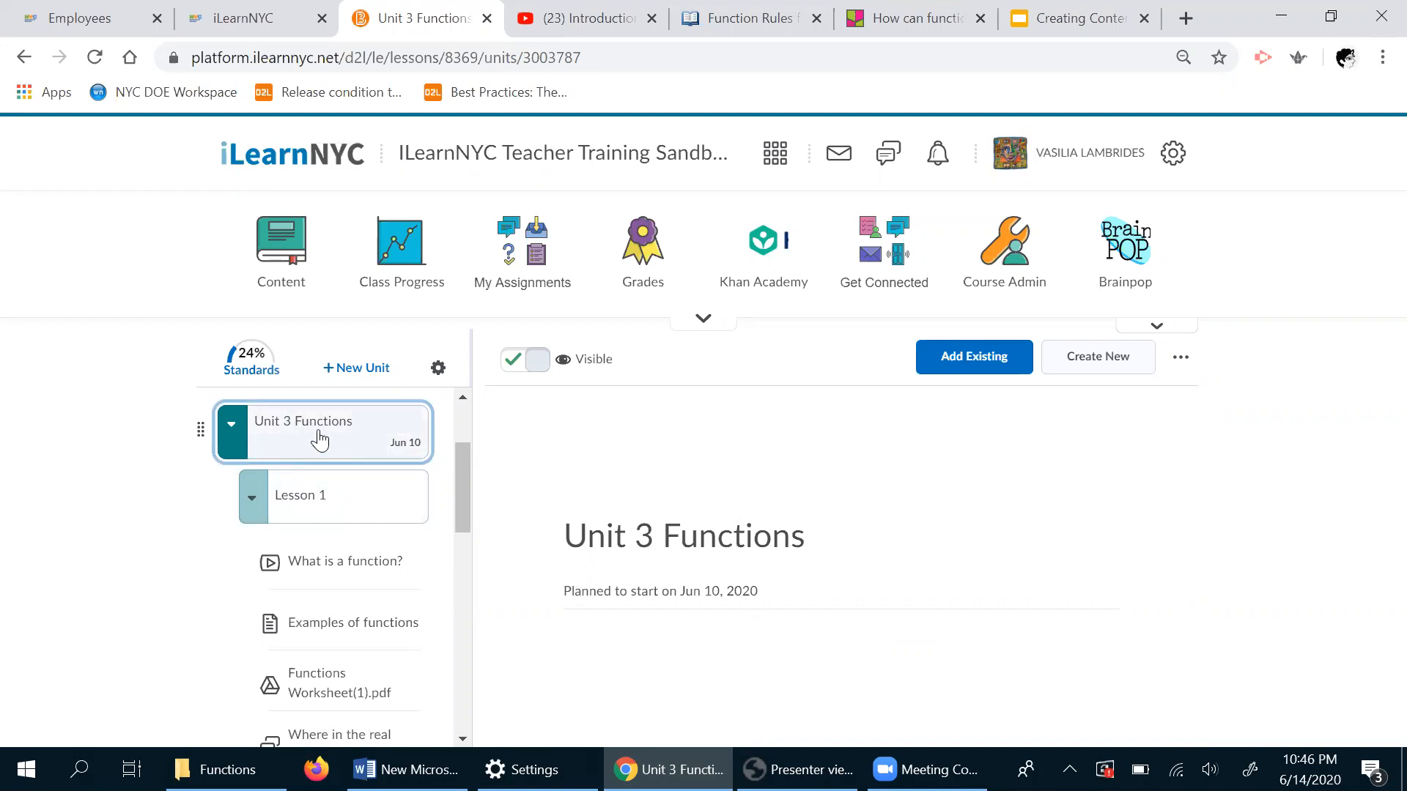
left_click(285, 508)
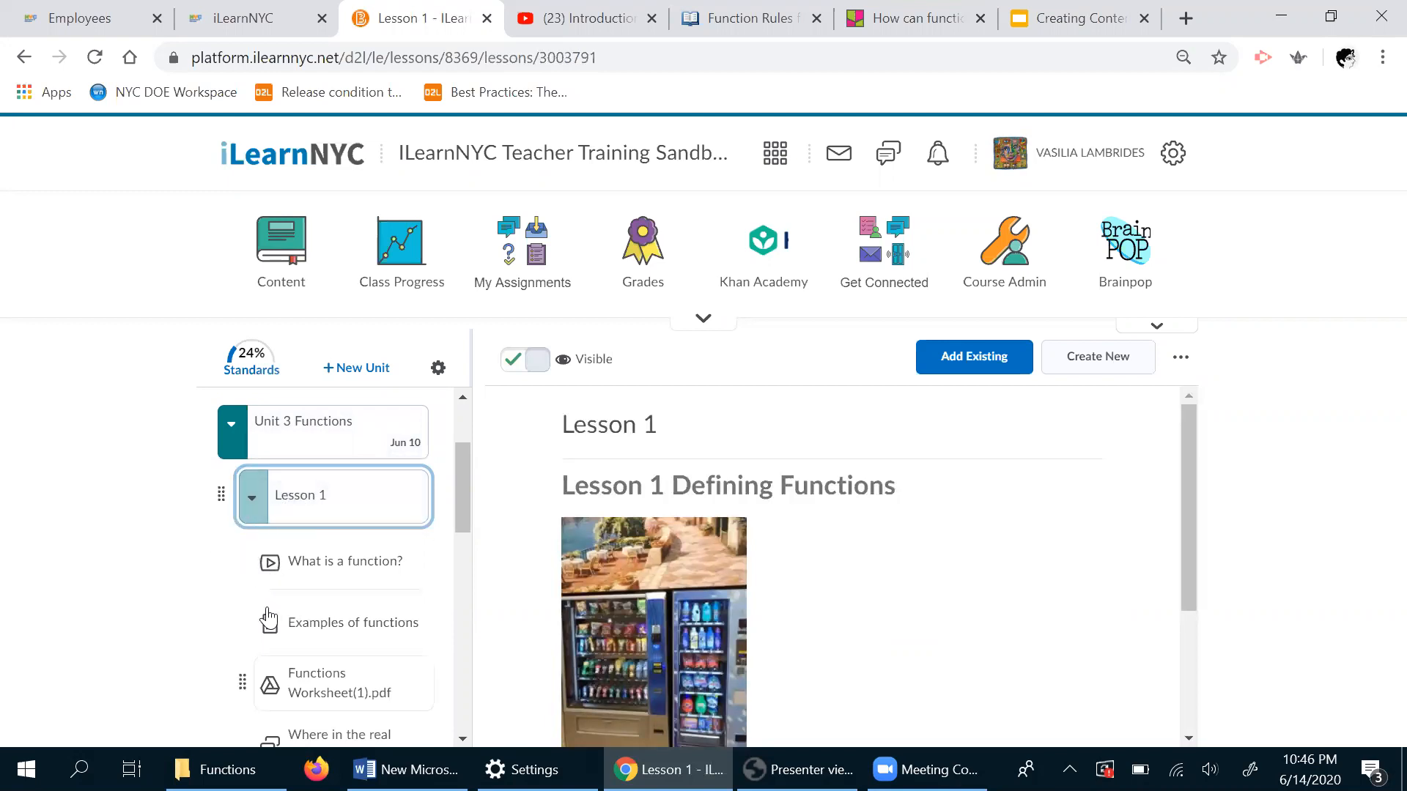
left_click(263, 435)
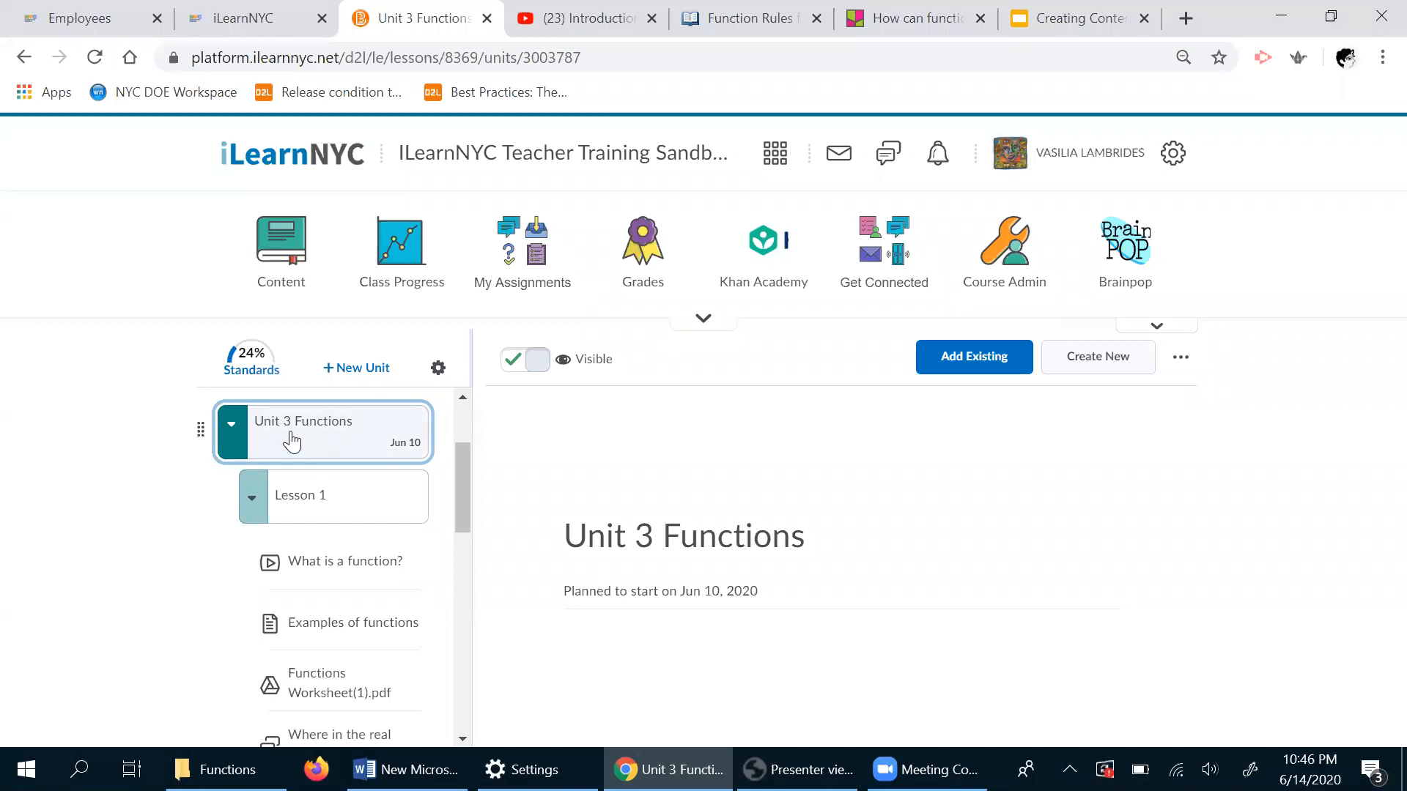
left_click(242, 444)
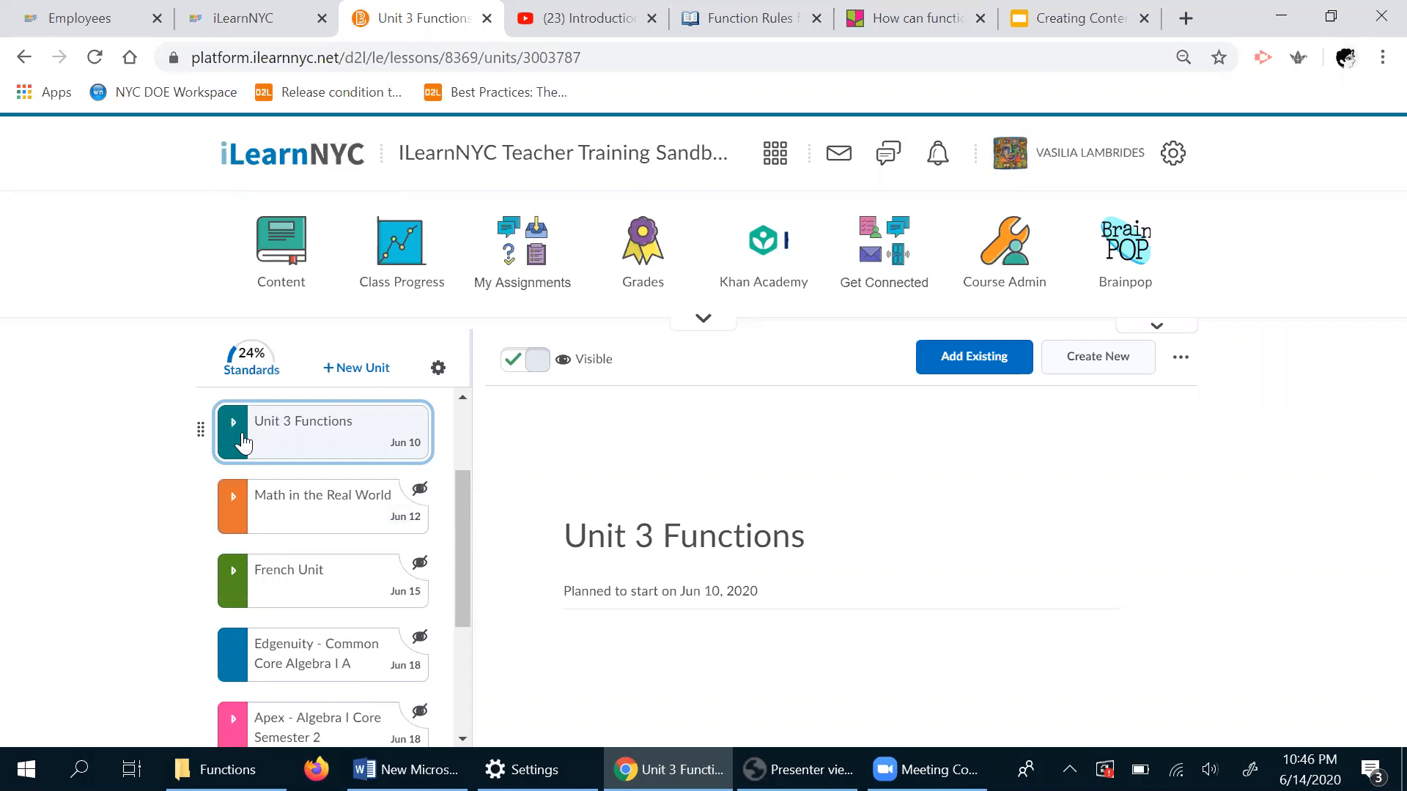
- Make the Math in the Real World unit visible, and set it back to hidden
left_click(357, 505)
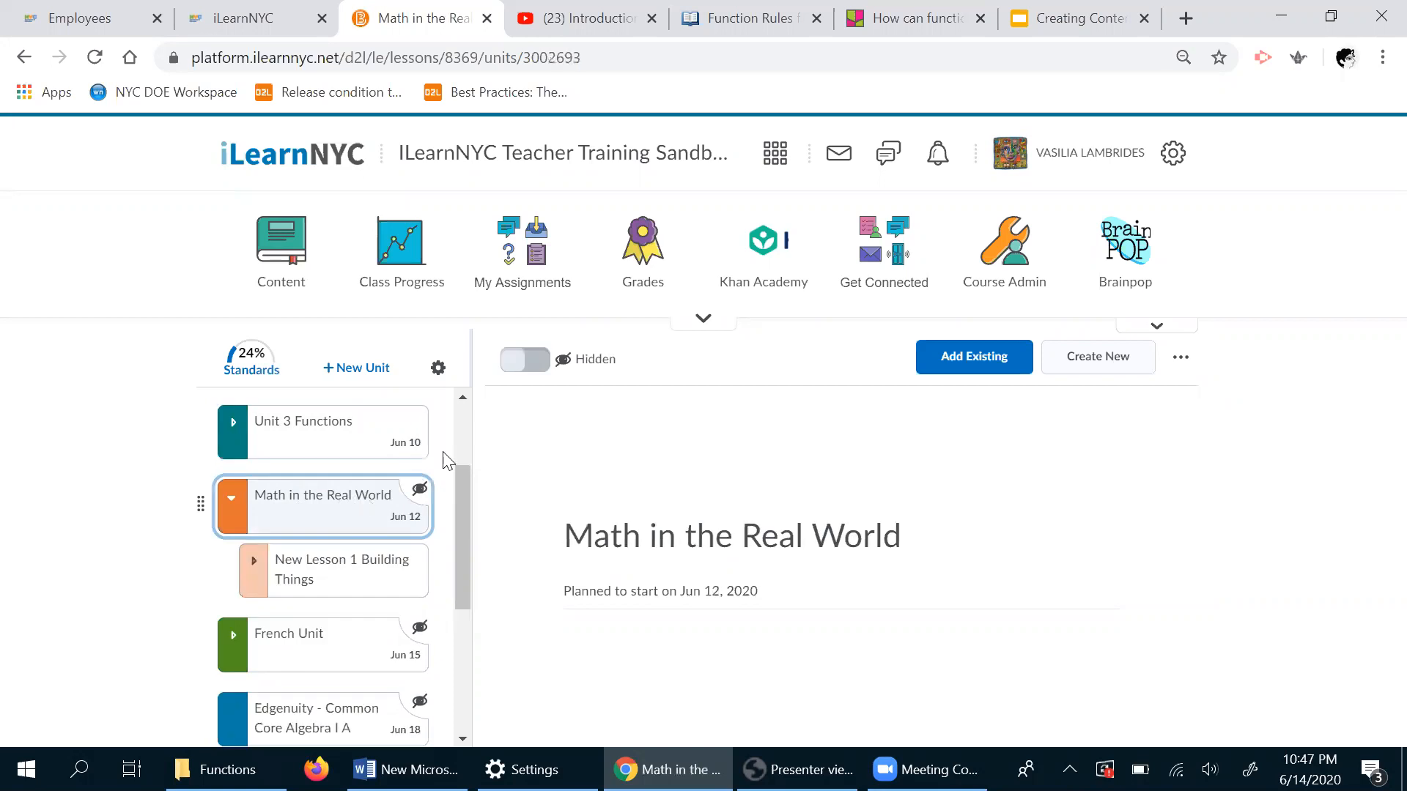
left_click(525, 362)
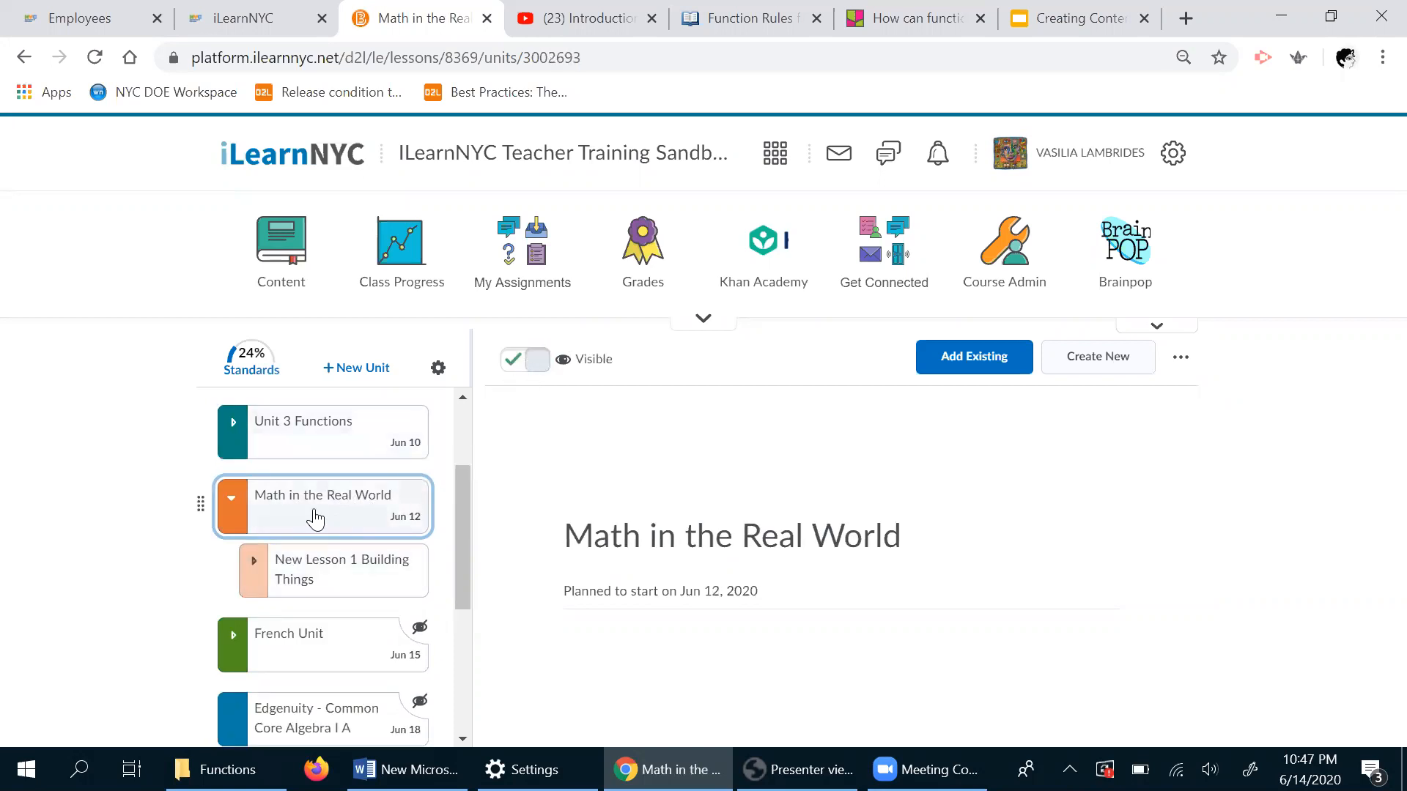
left_click(405, 498)
left_click(513, 360)
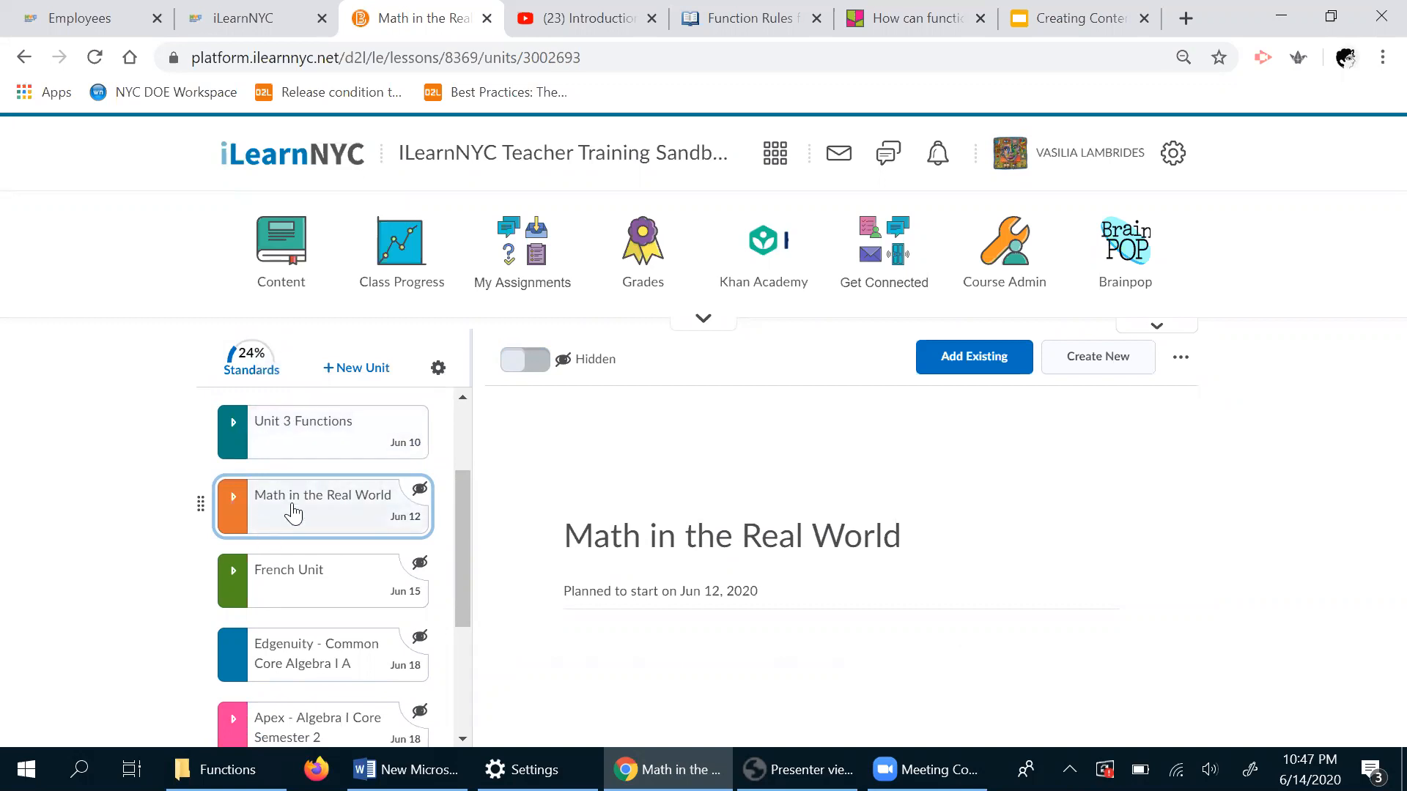
- Open the Standards Coverage overview and examine which performance indicators each unit covers
left_click(246, 366)
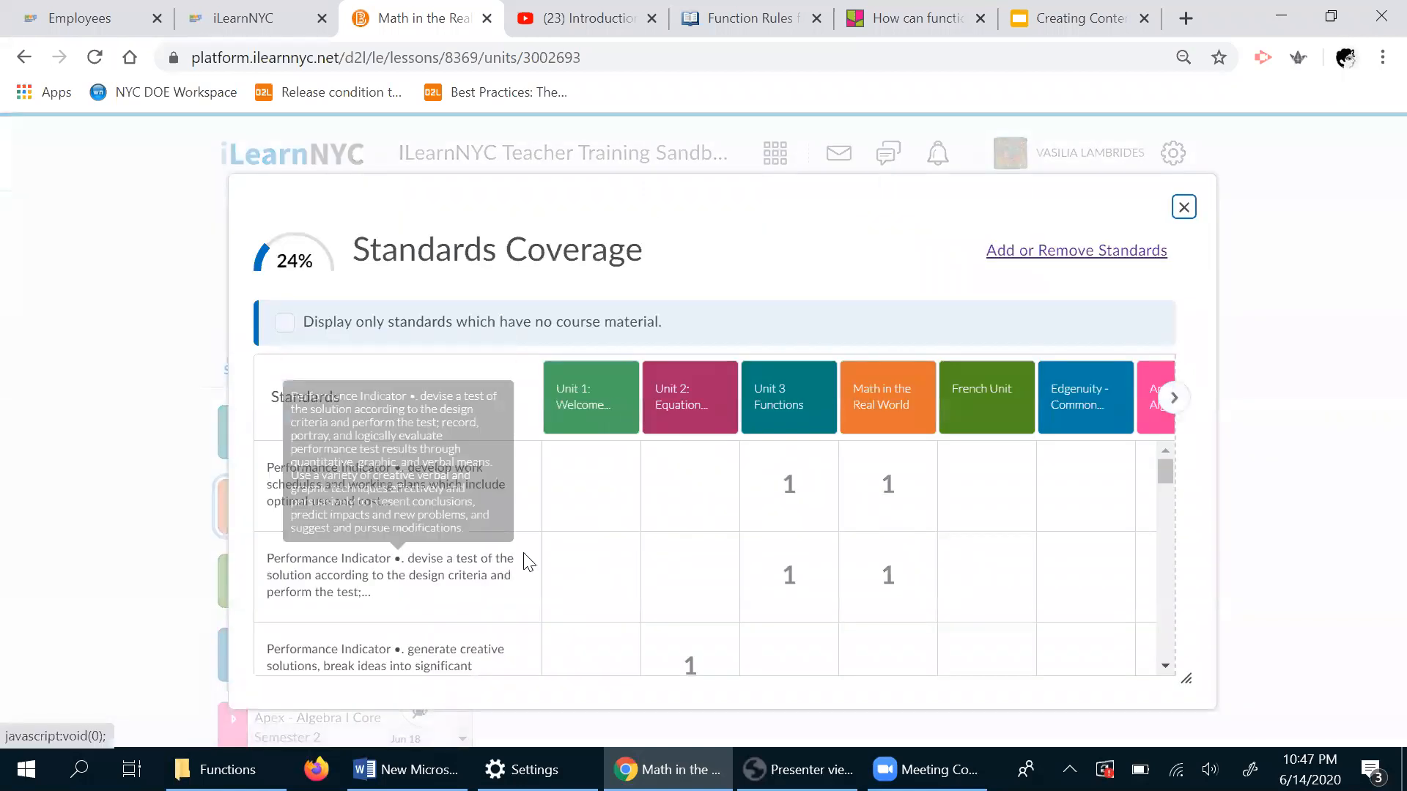
scroll(585, 587, "down", 3)
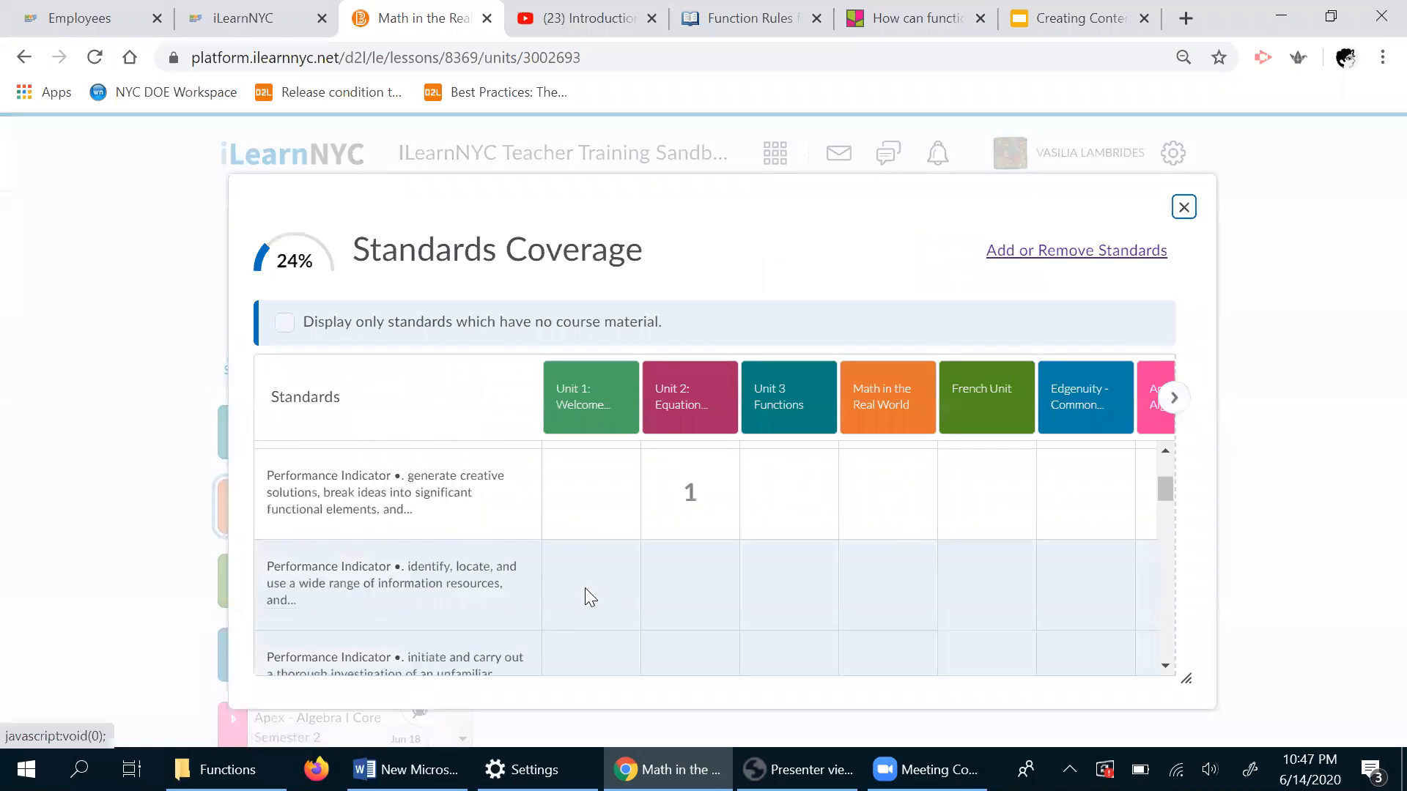
scroll(585, 587, "up", 3)
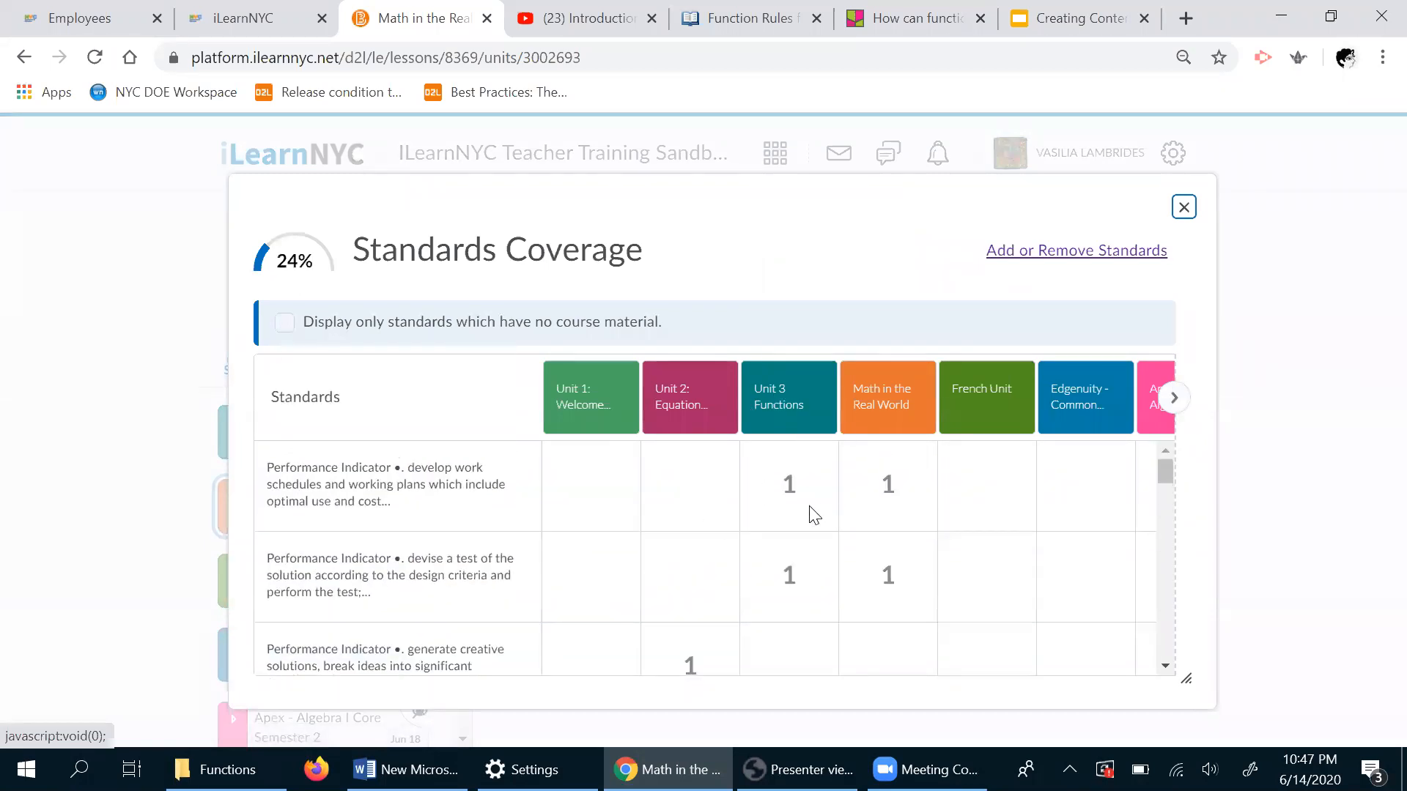
- Finish reviewing the Standards Coverage overview, and view the Pace Course start and end dates without saving
scroll(722, 613, "down", 1)
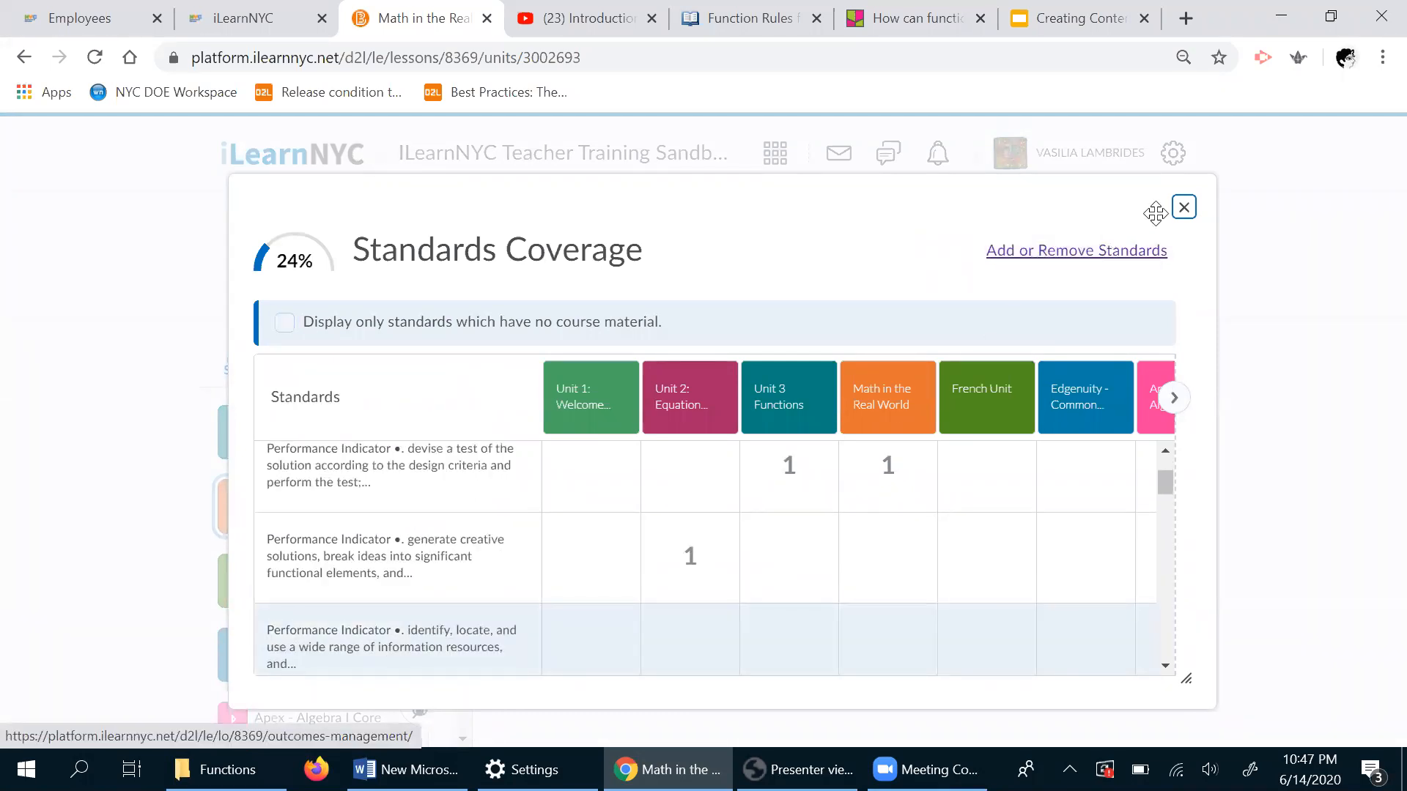
left_click(1183, 208)
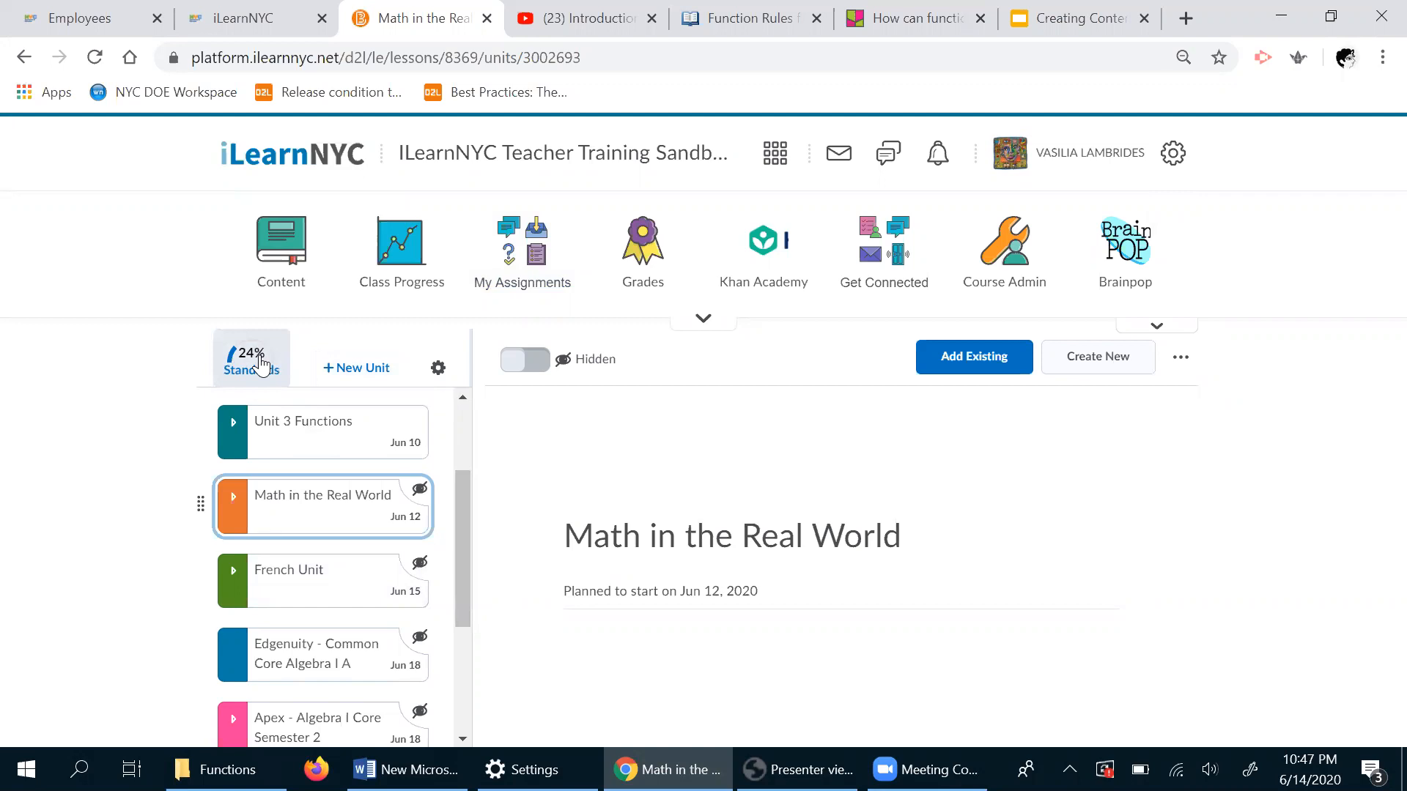
left_click(438, 372)
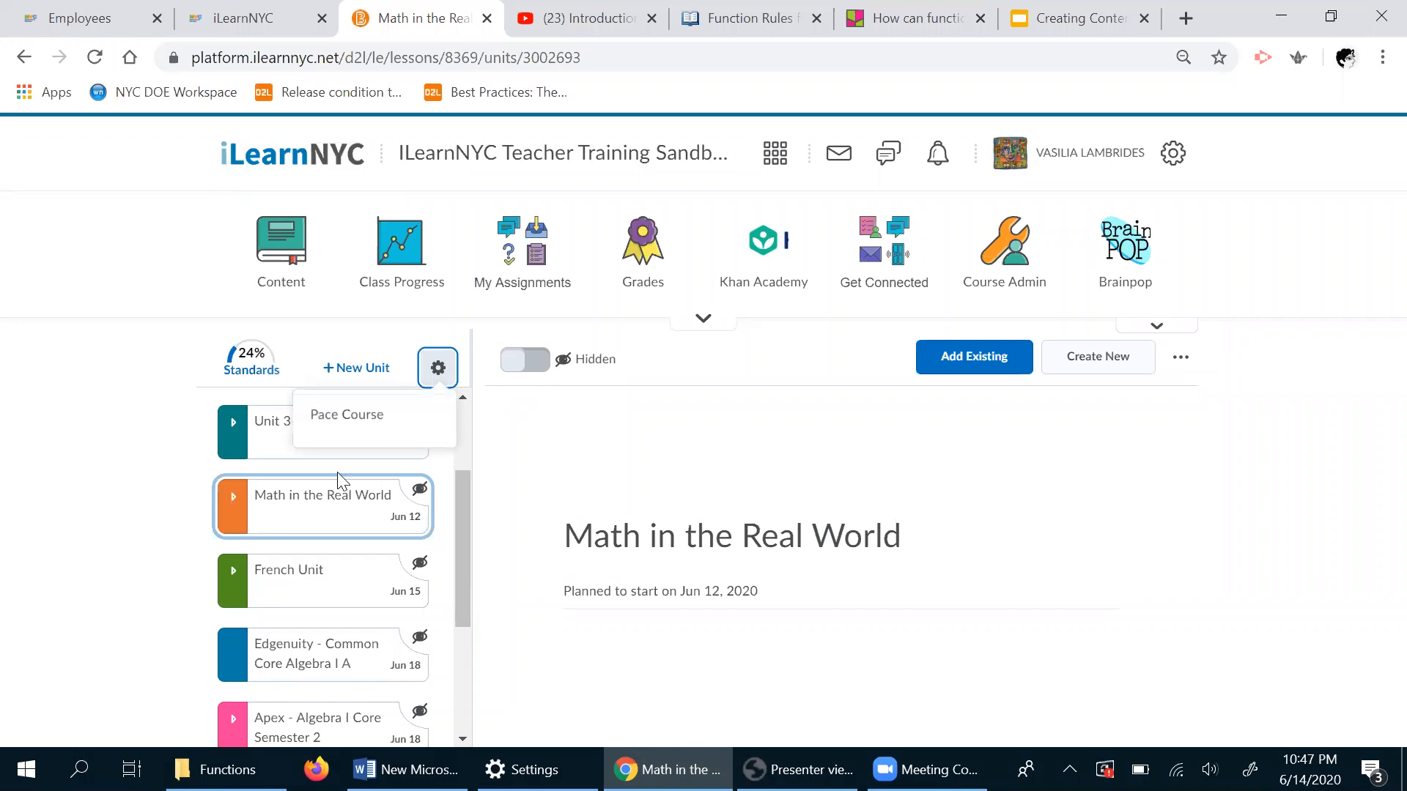
left_click(324, 415)
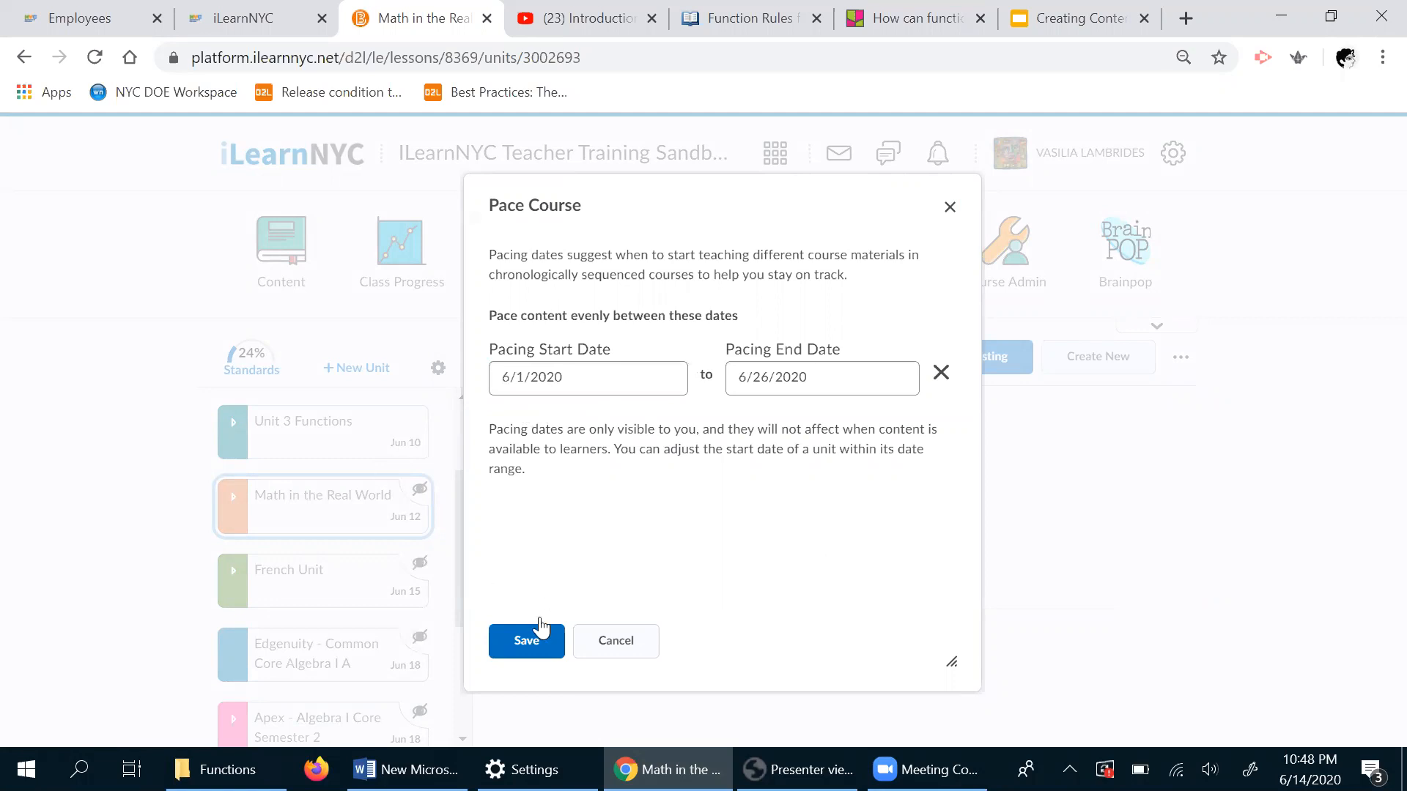
left_click(616, 643)
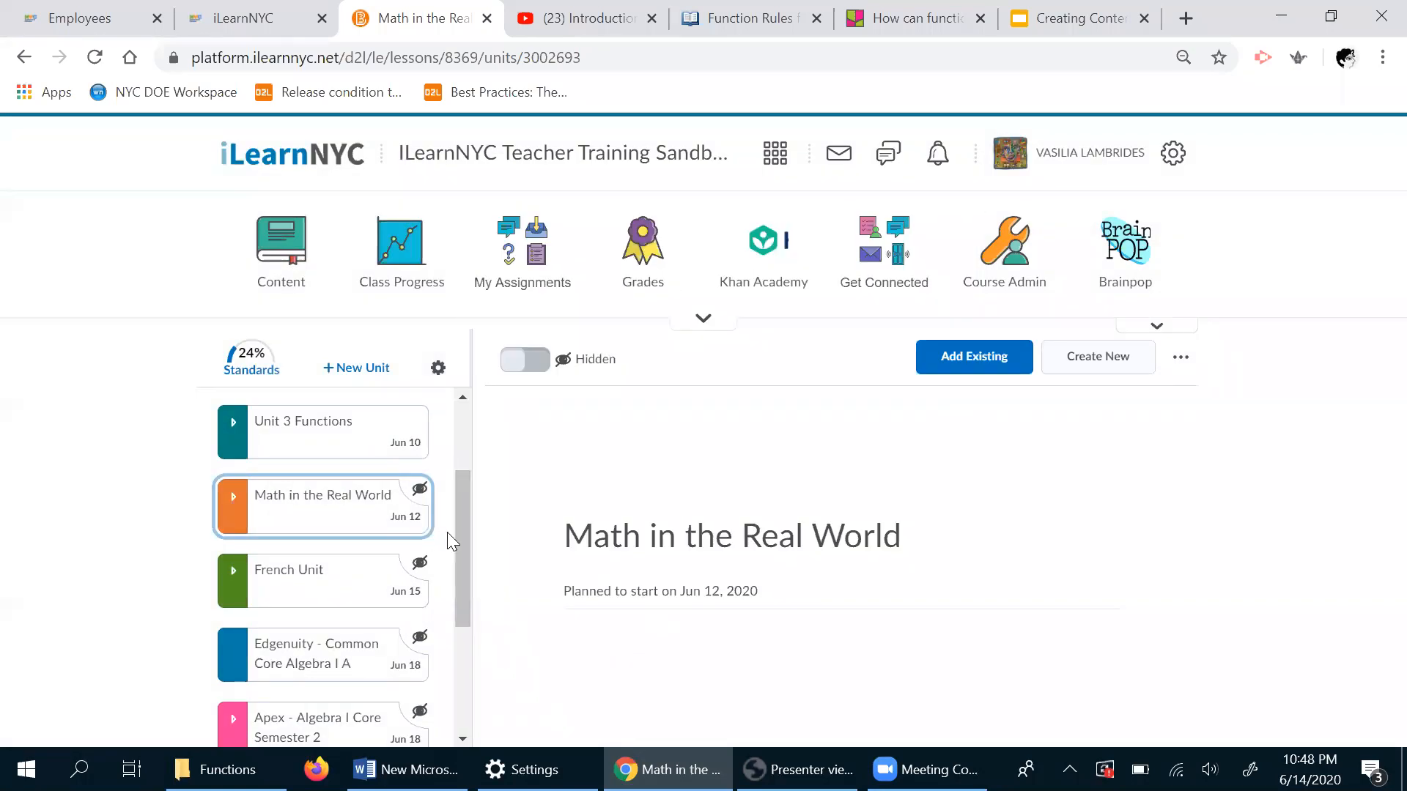
- Preview the Lesson 1 materials in Unit 3 Functions, including the video, examples page, worksheet, Slope Presentation and practice, and return to the unit page
left_click(233, 443)
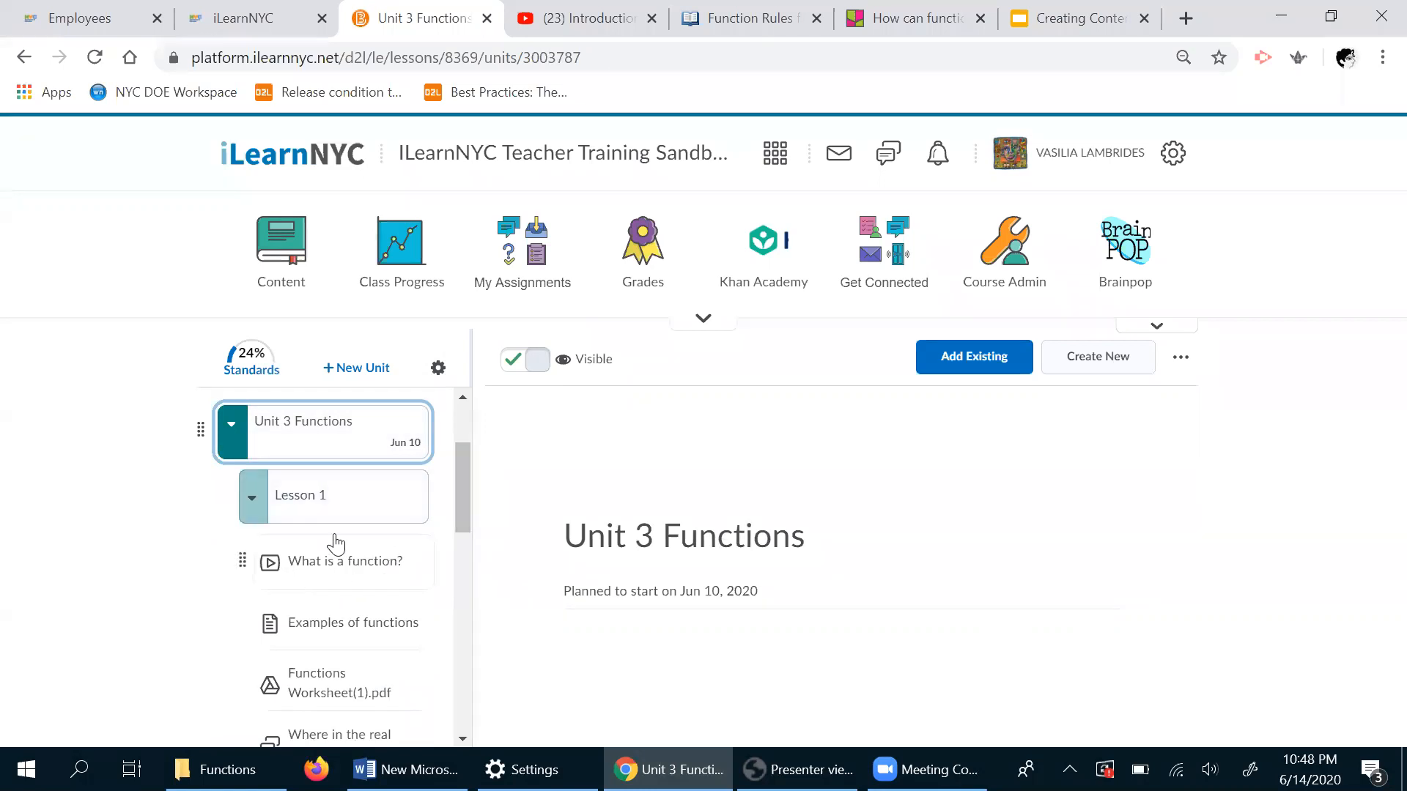
left_click(317, 576)
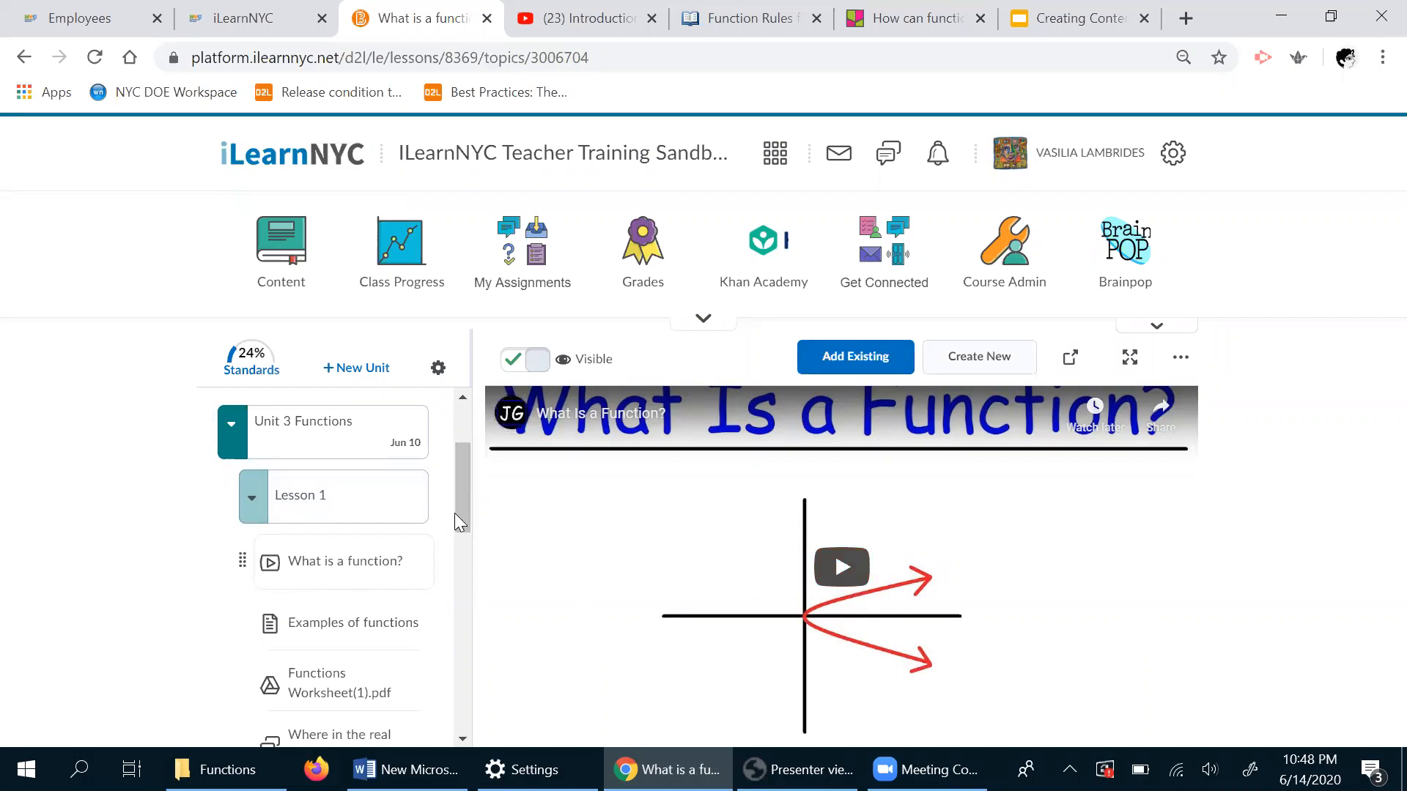
left_click(313, 629)
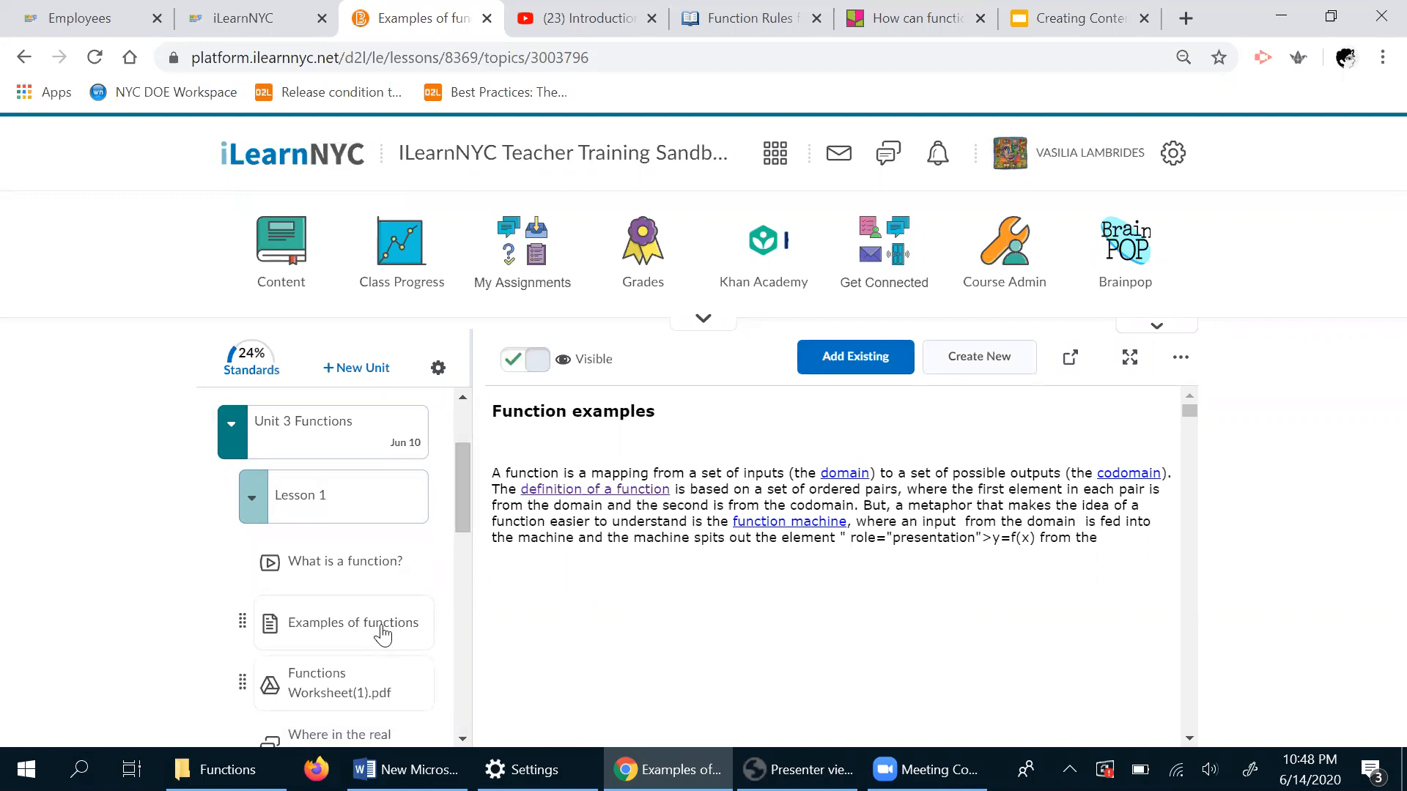
left_click(345, 682)
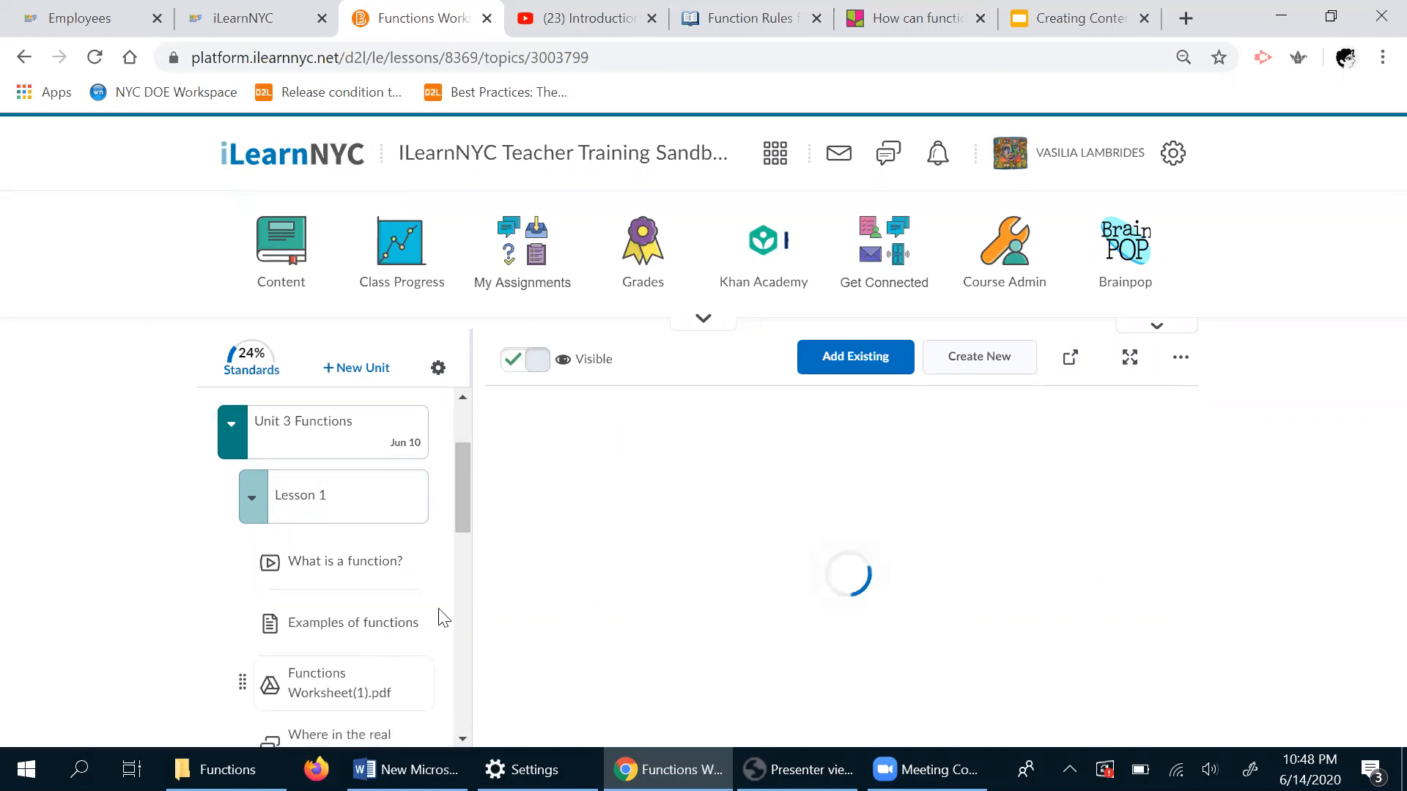
scroll(464, 561, "down", 2)
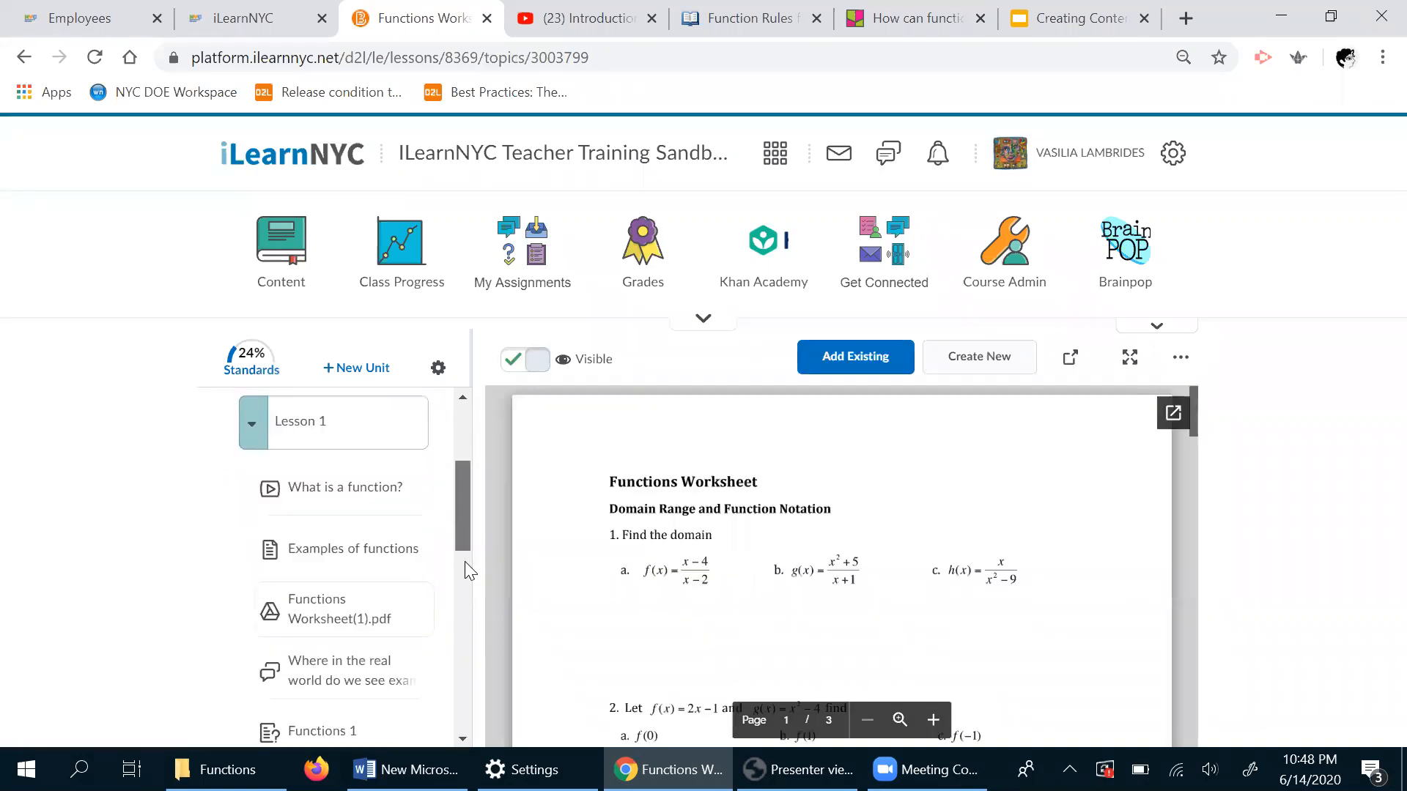
scroll(464, 581, "down", 3)
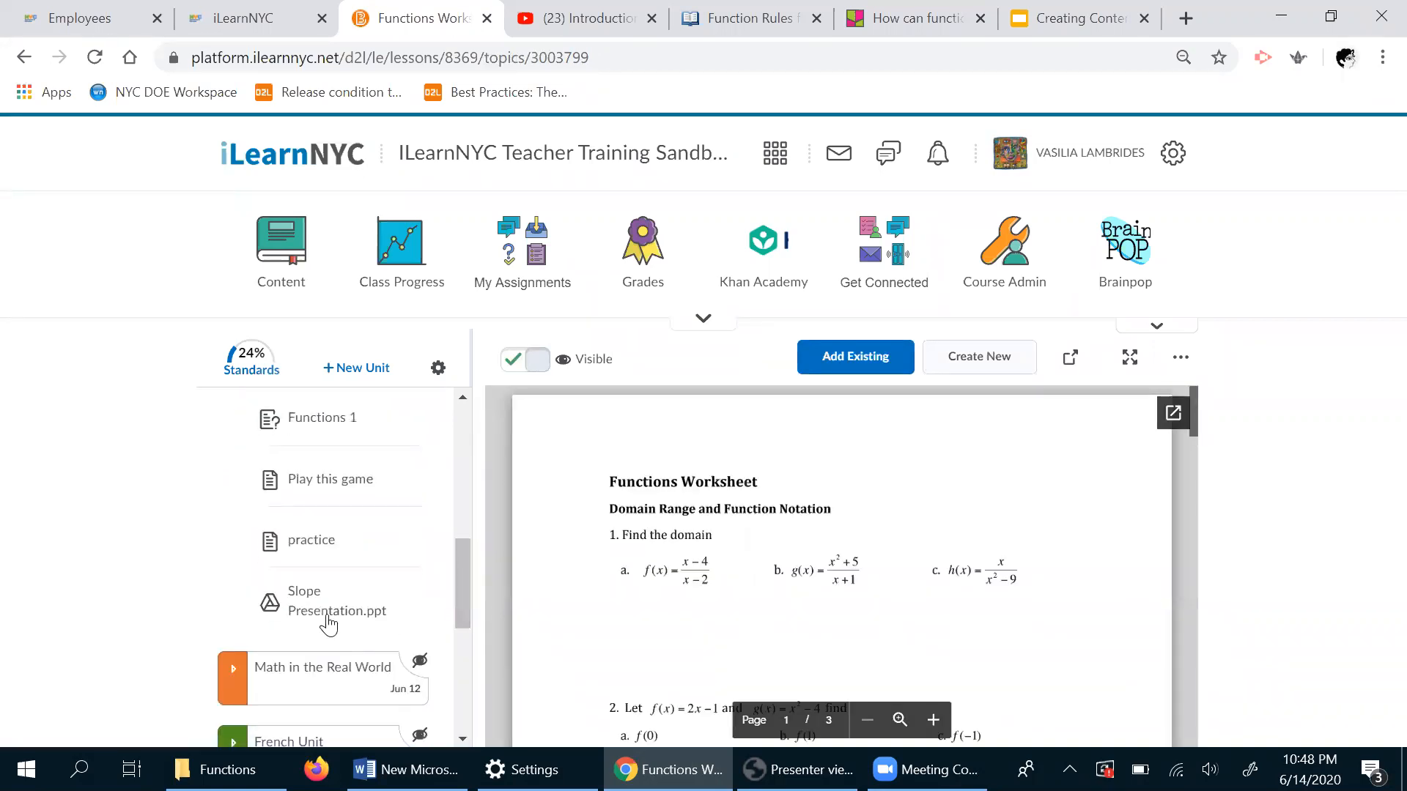
left_click(329, 621)
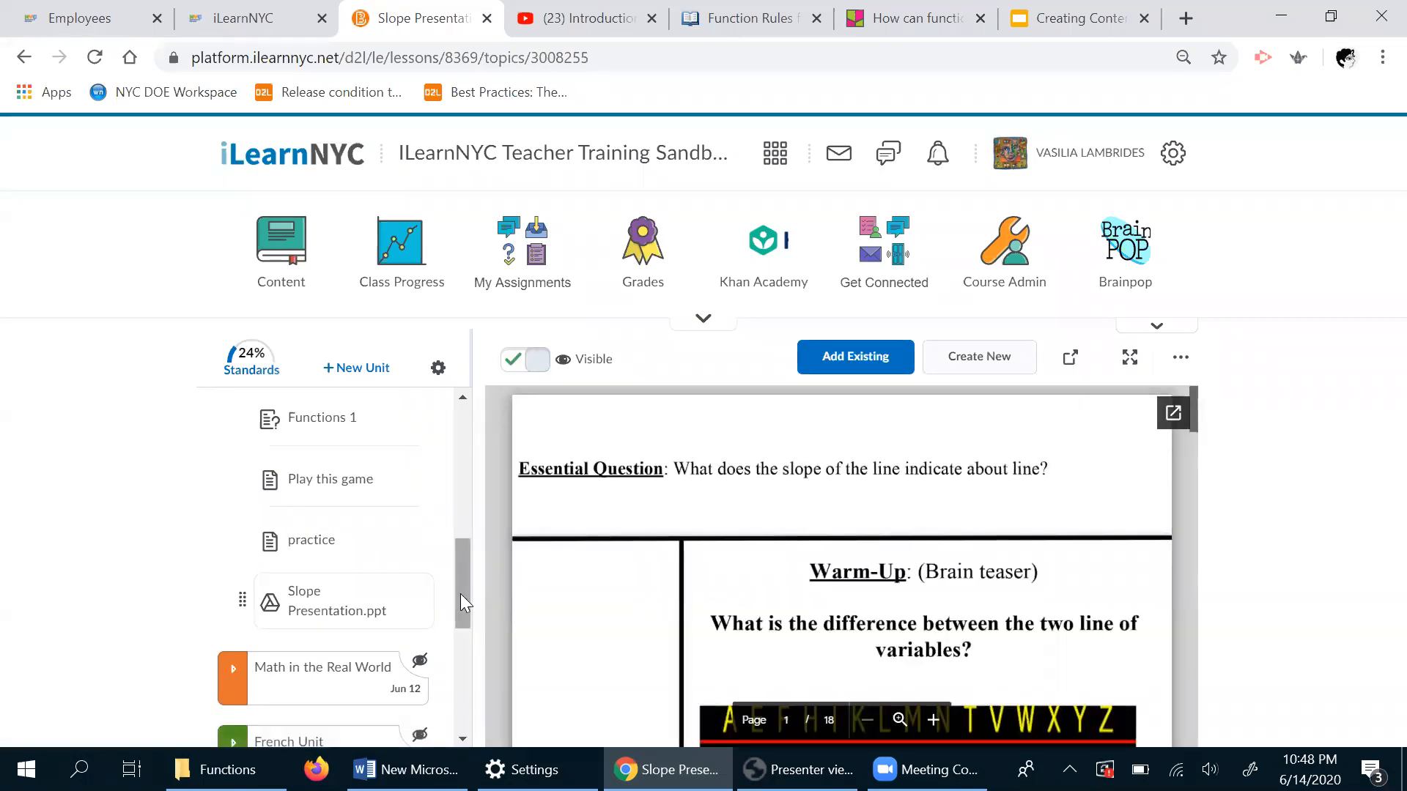
left_click(337, 546)
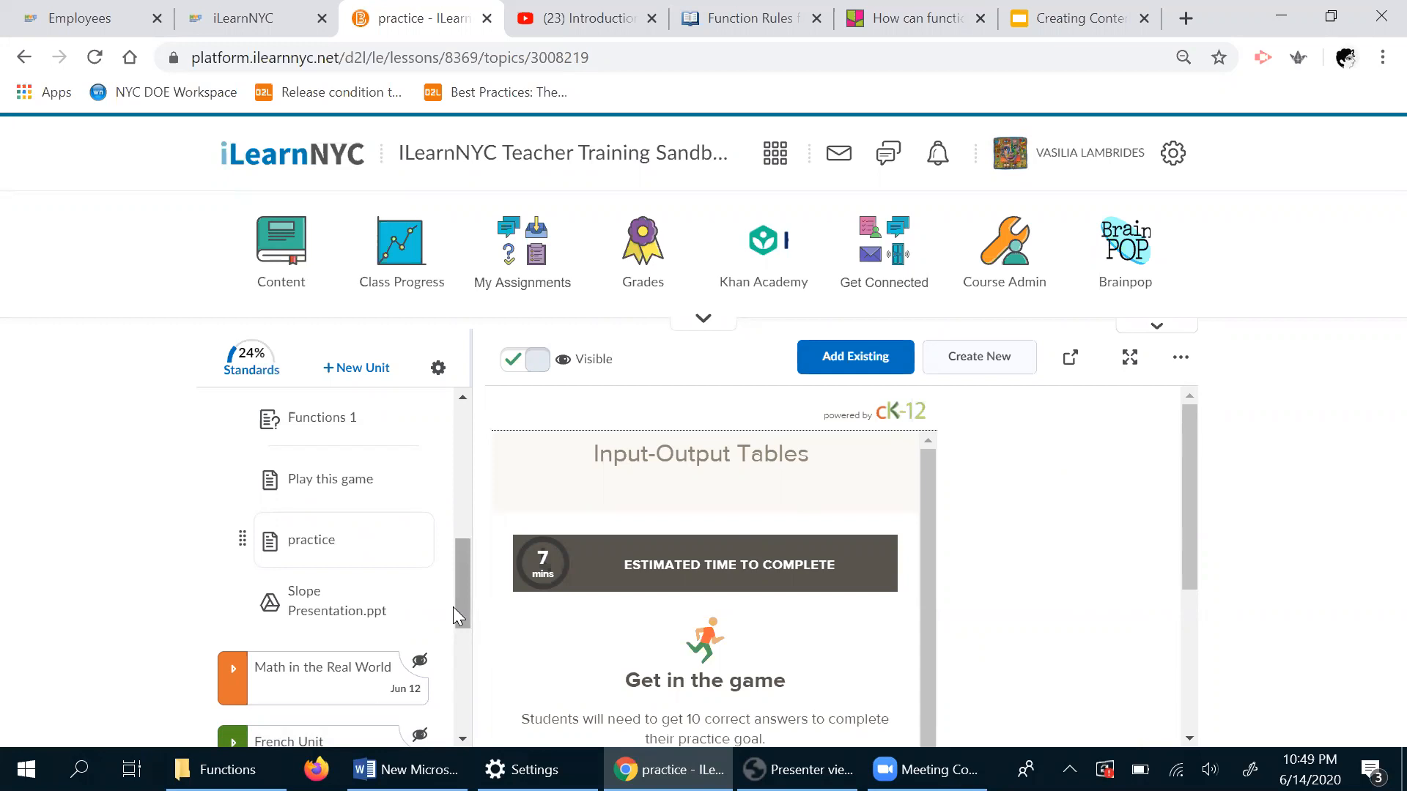
left_click_drag(462, 596, 464, 498)
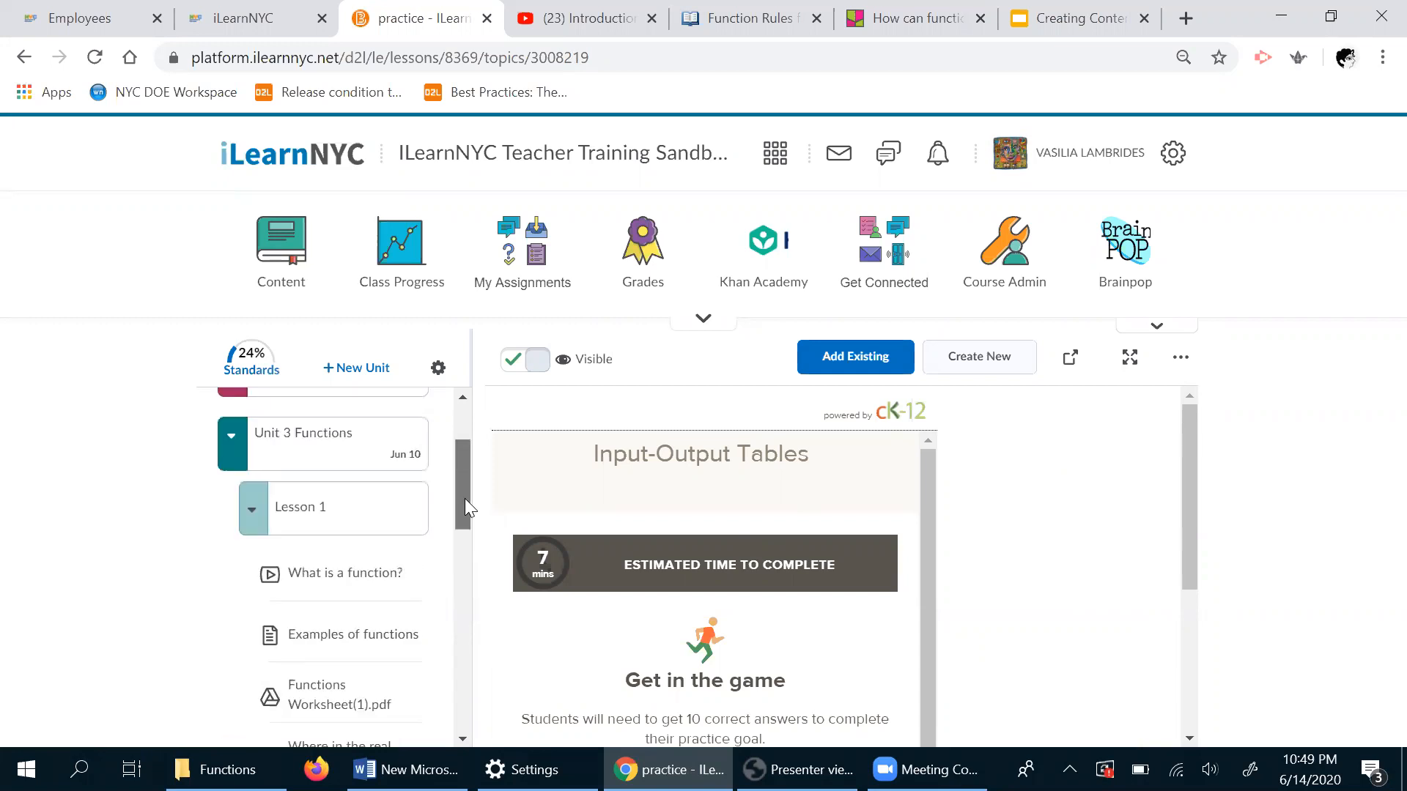
left_click(229, 461)
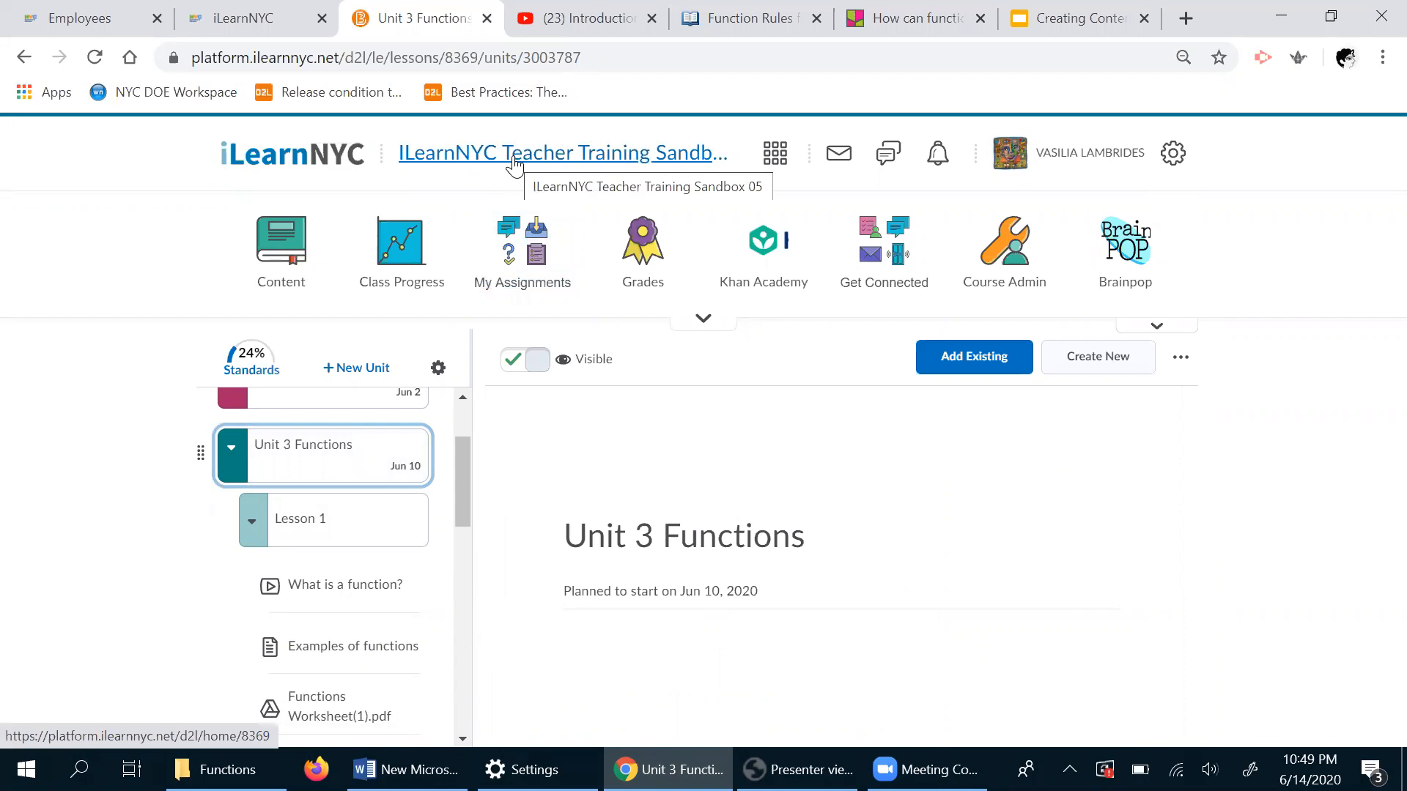
- Open the content of the iLearnNYC Training Course and start a new unit titled Functions
left_click(348, 150)
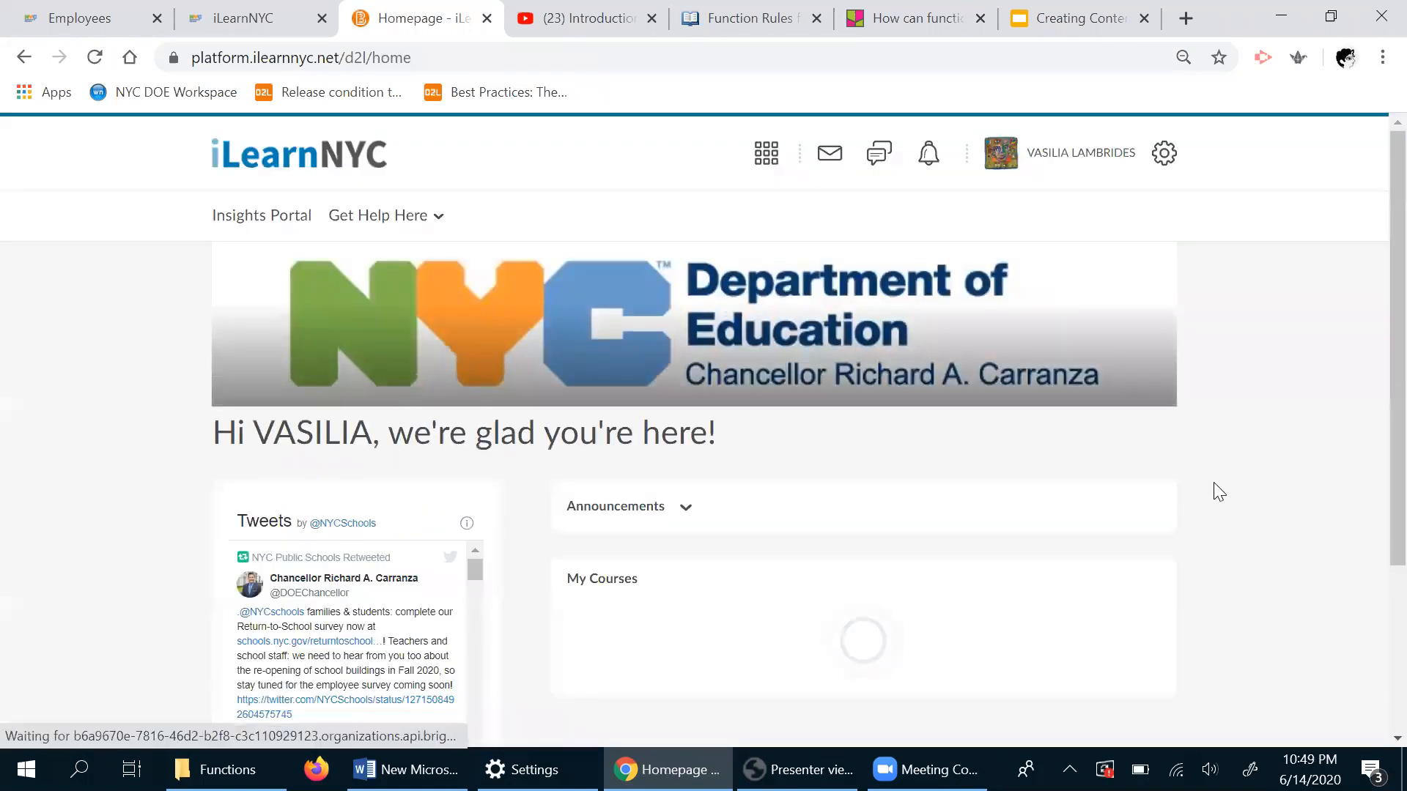
scroll(1216, 470, "down", 3)
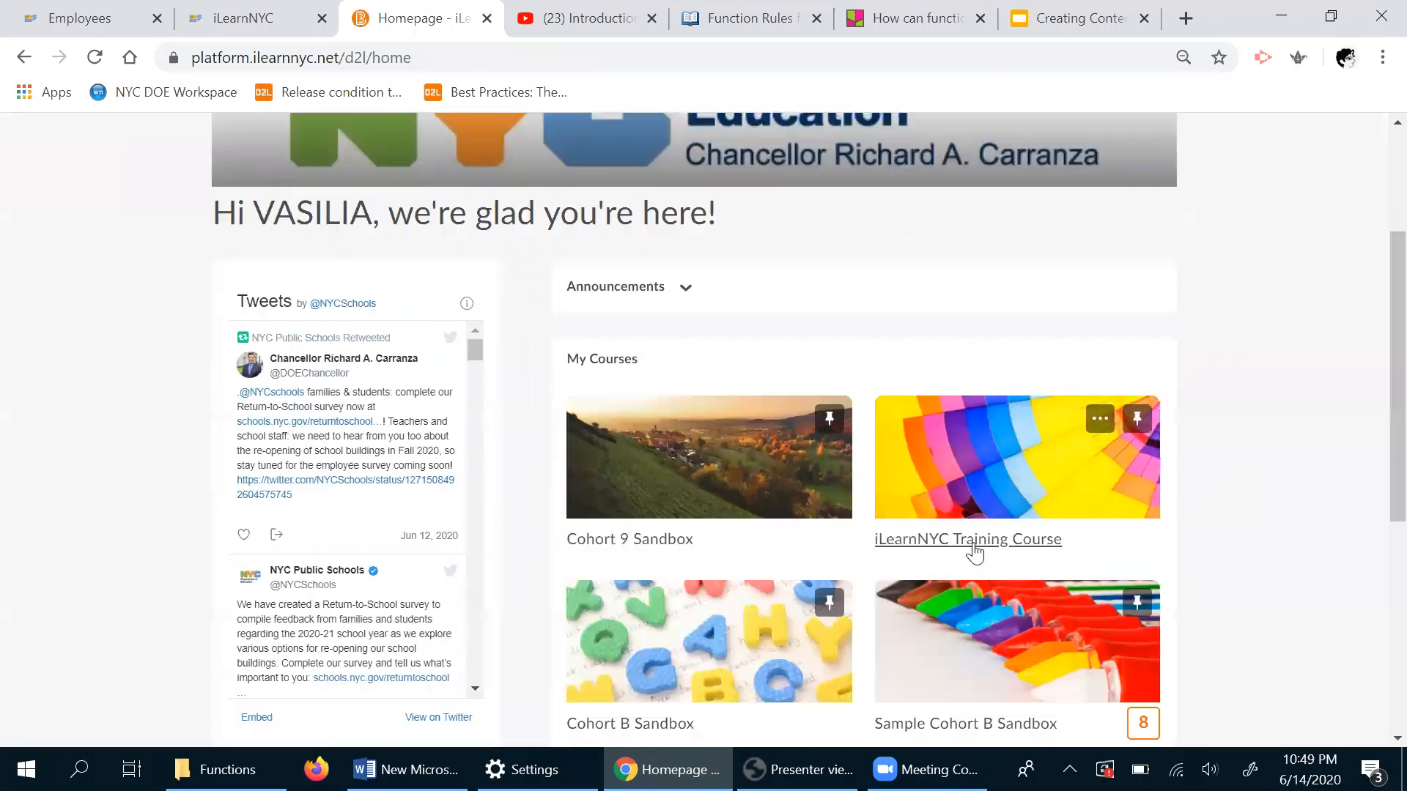
left_click(974, 542)
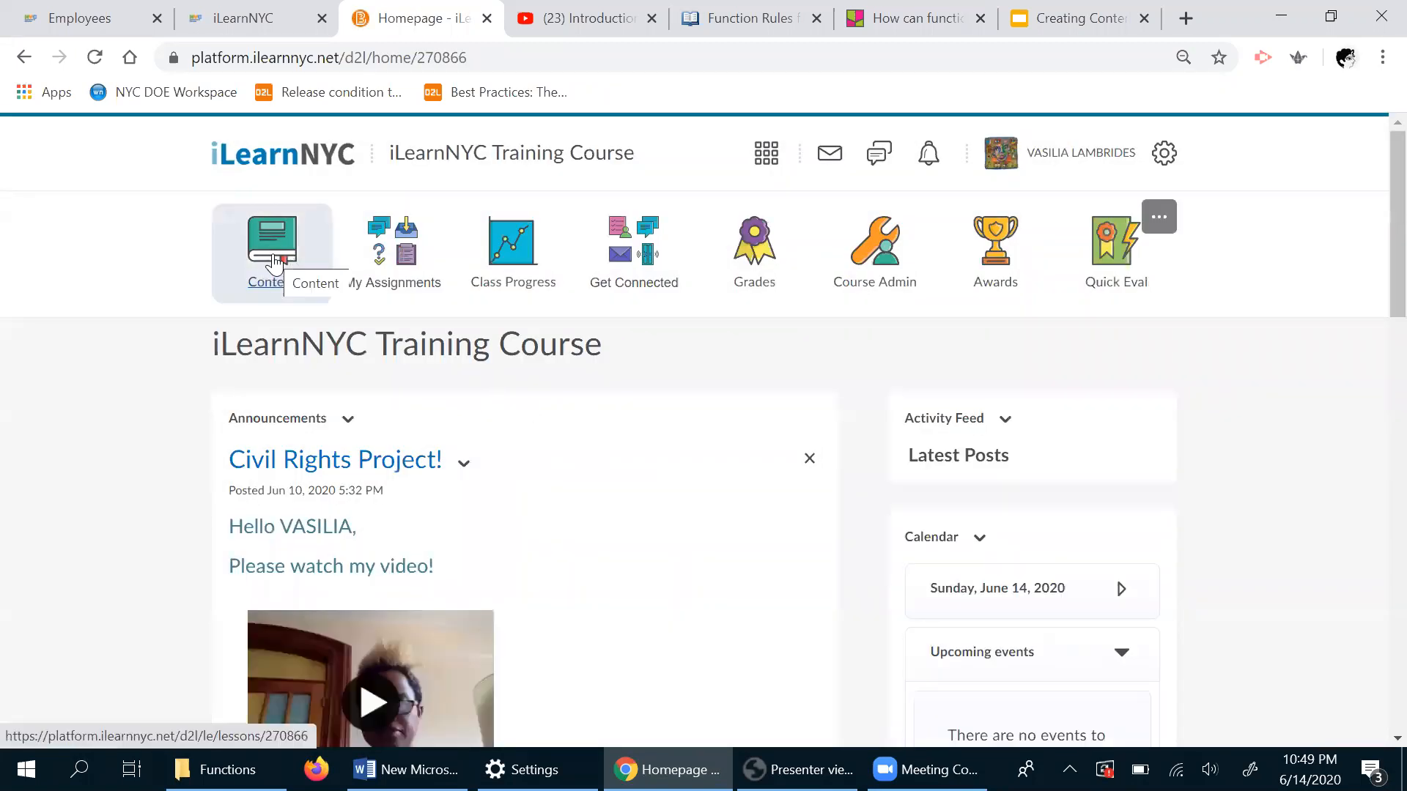
left_click(275, 262)
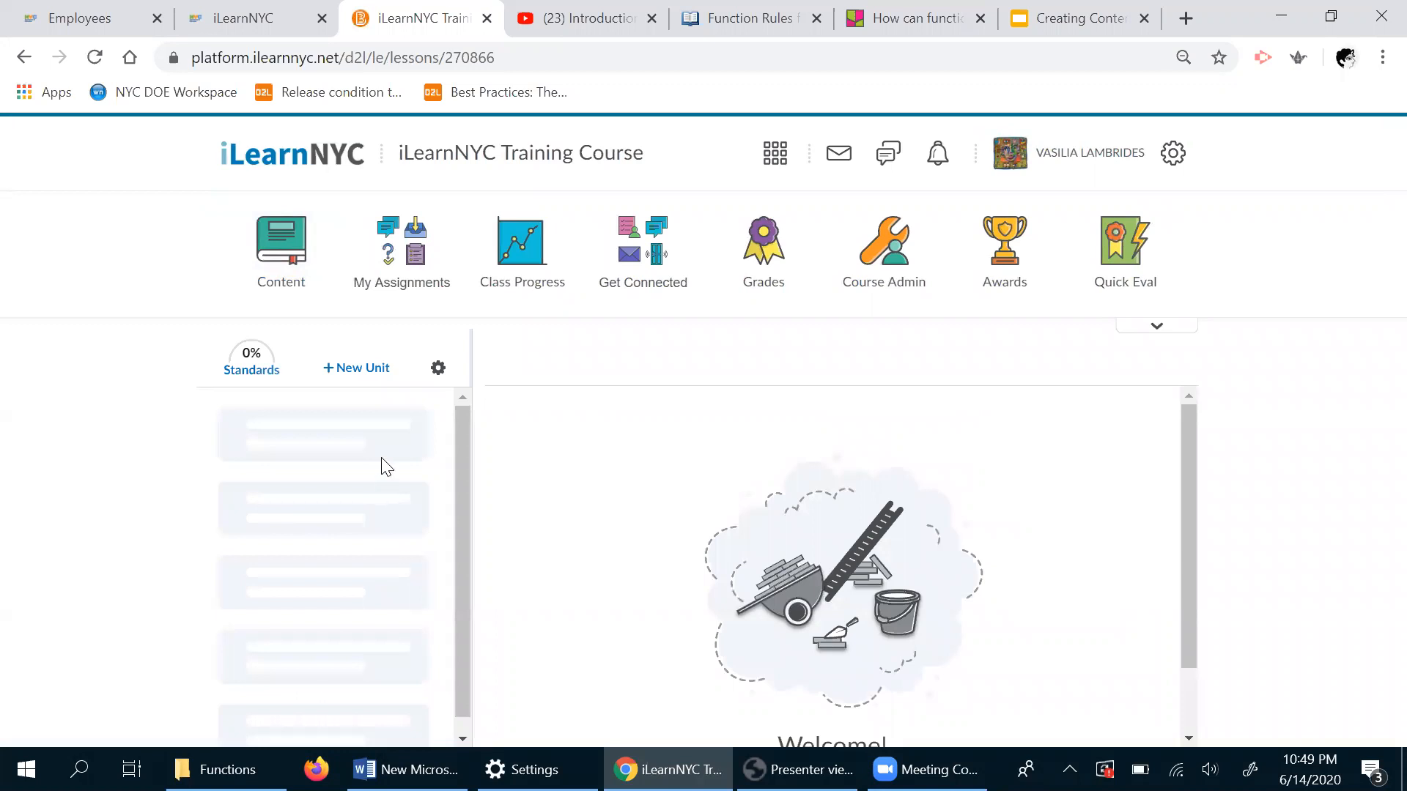
left_click(361, 375)
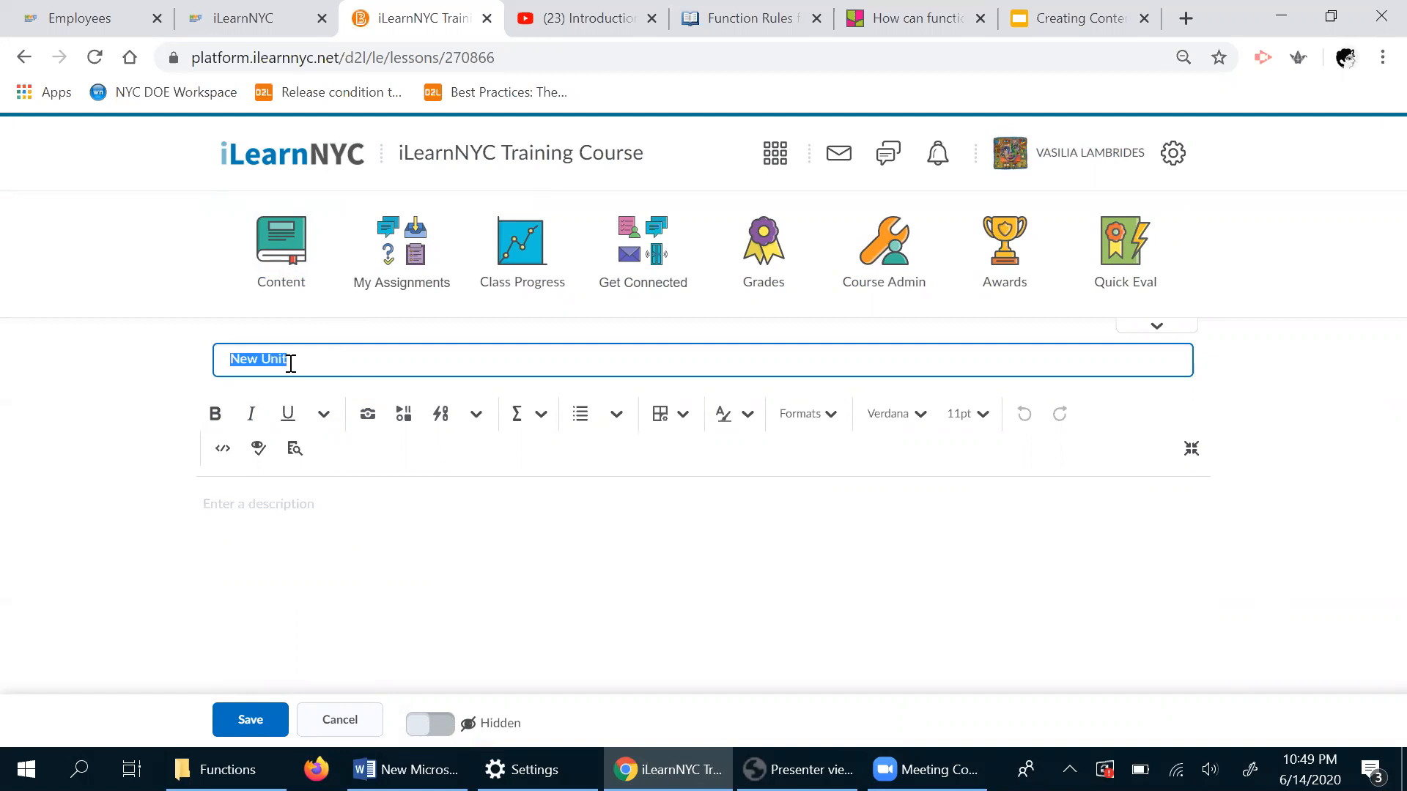
type("Functions")
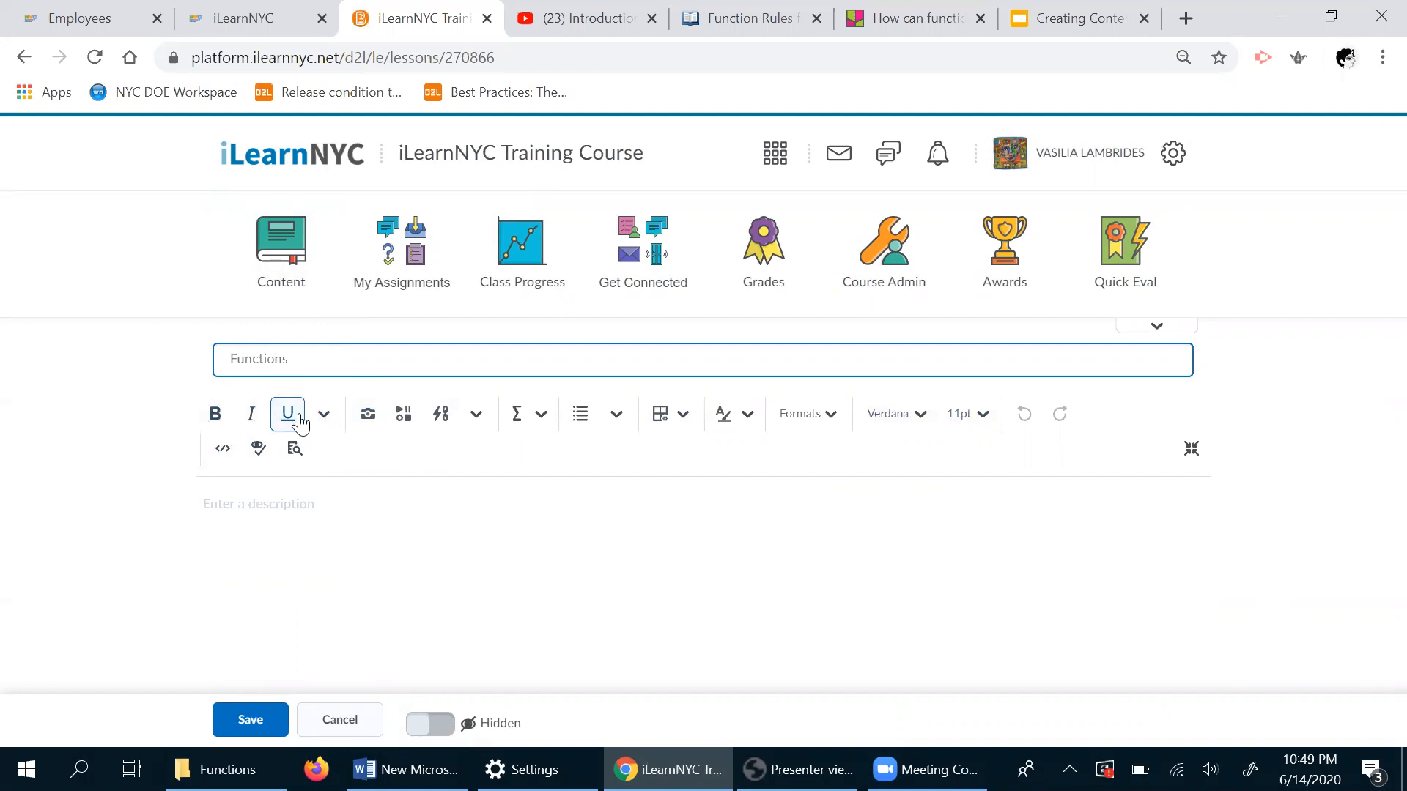
- Upload the image laundromat-vending-machines-ontario-225x300 from the Functions folder in Documents for the unit description
left_click(368, 425)
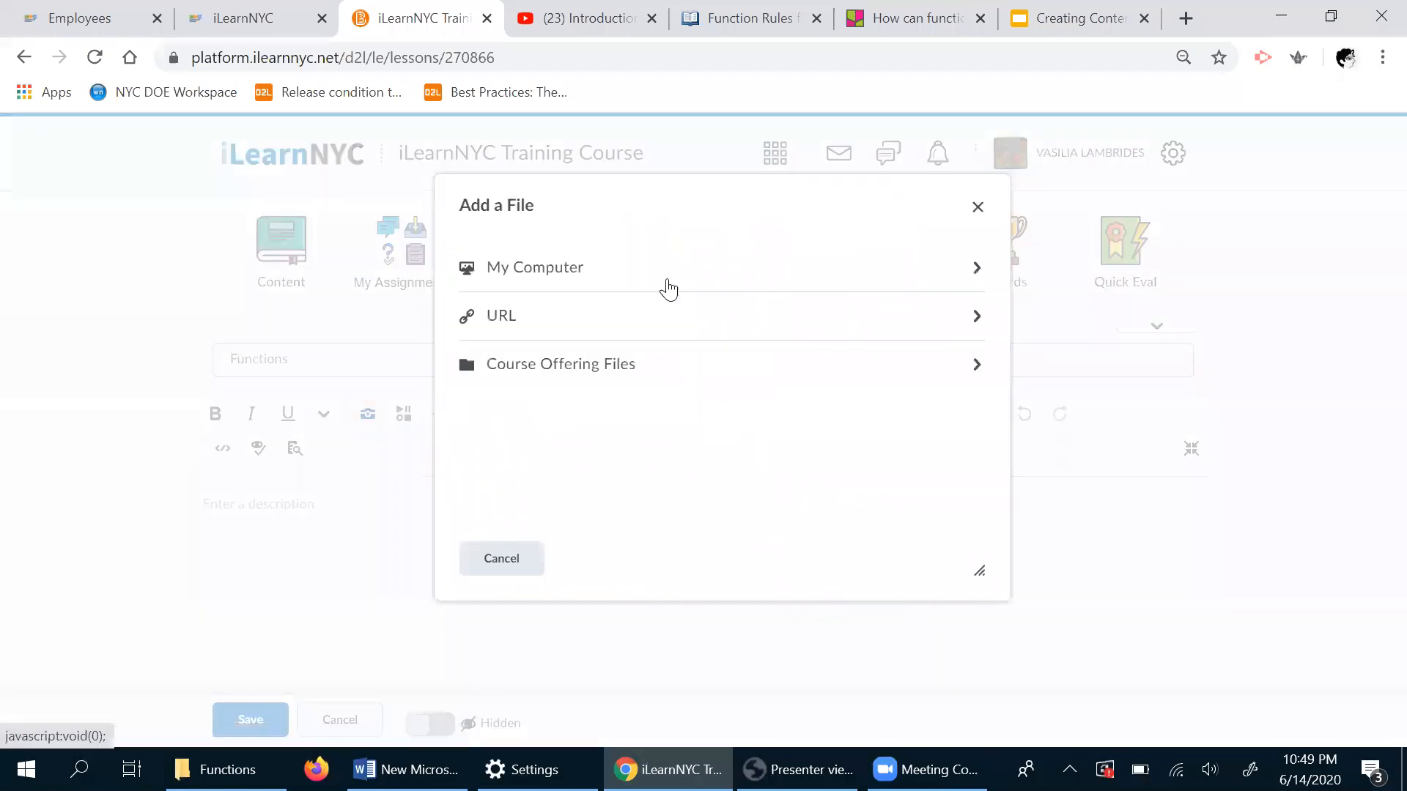
left_click(972, 318)
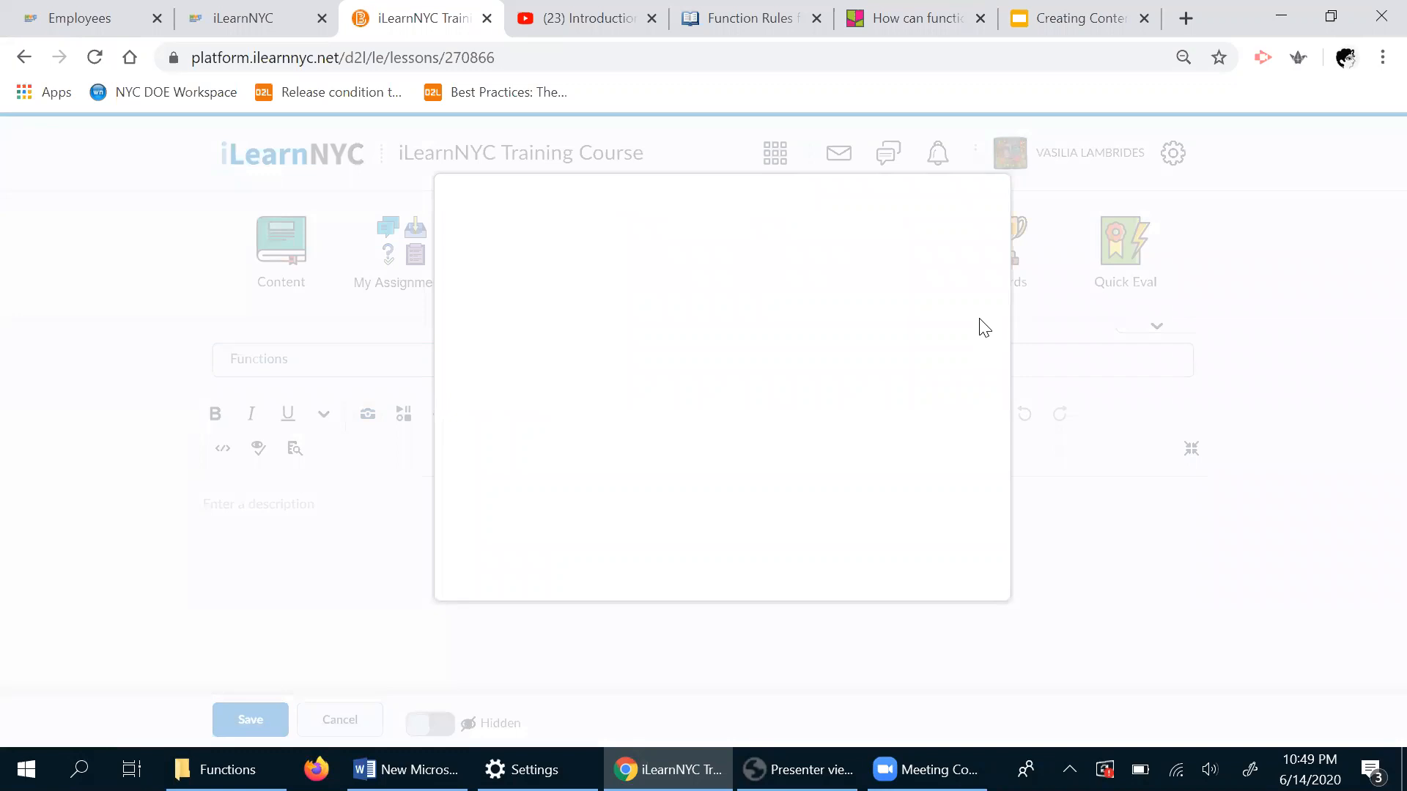
left_click(556, 291)
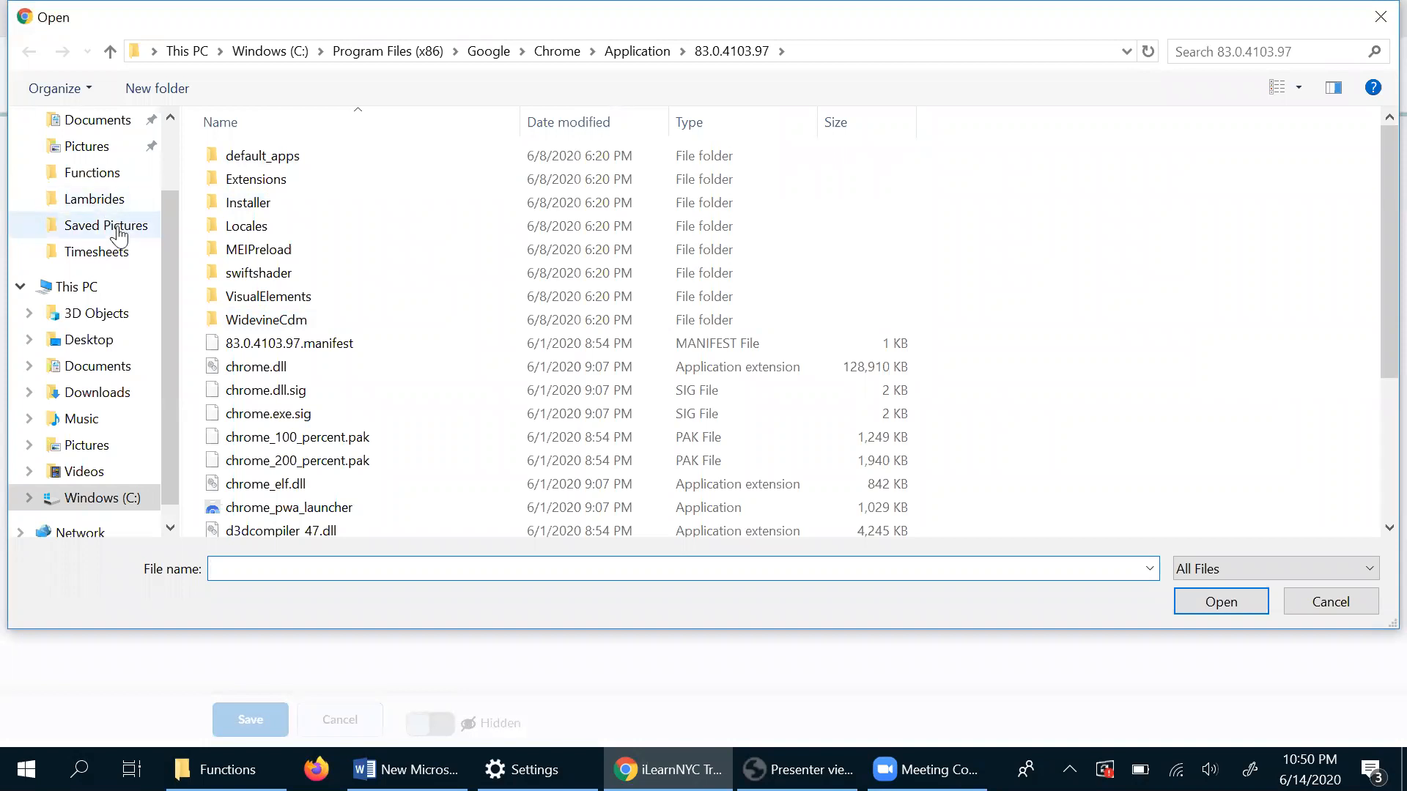
left_click(119, 233)
left_click(113, 202)
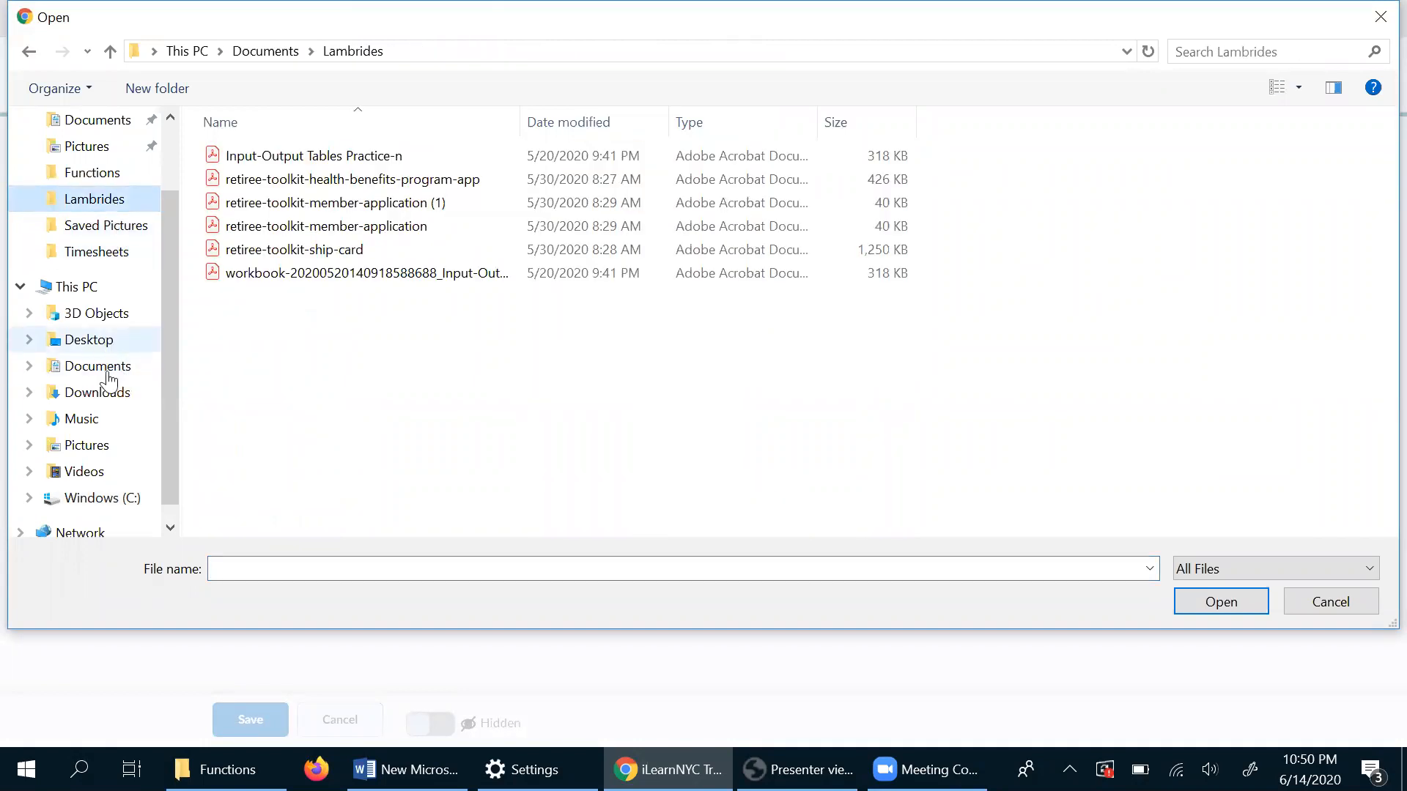
left_click(114, 372)
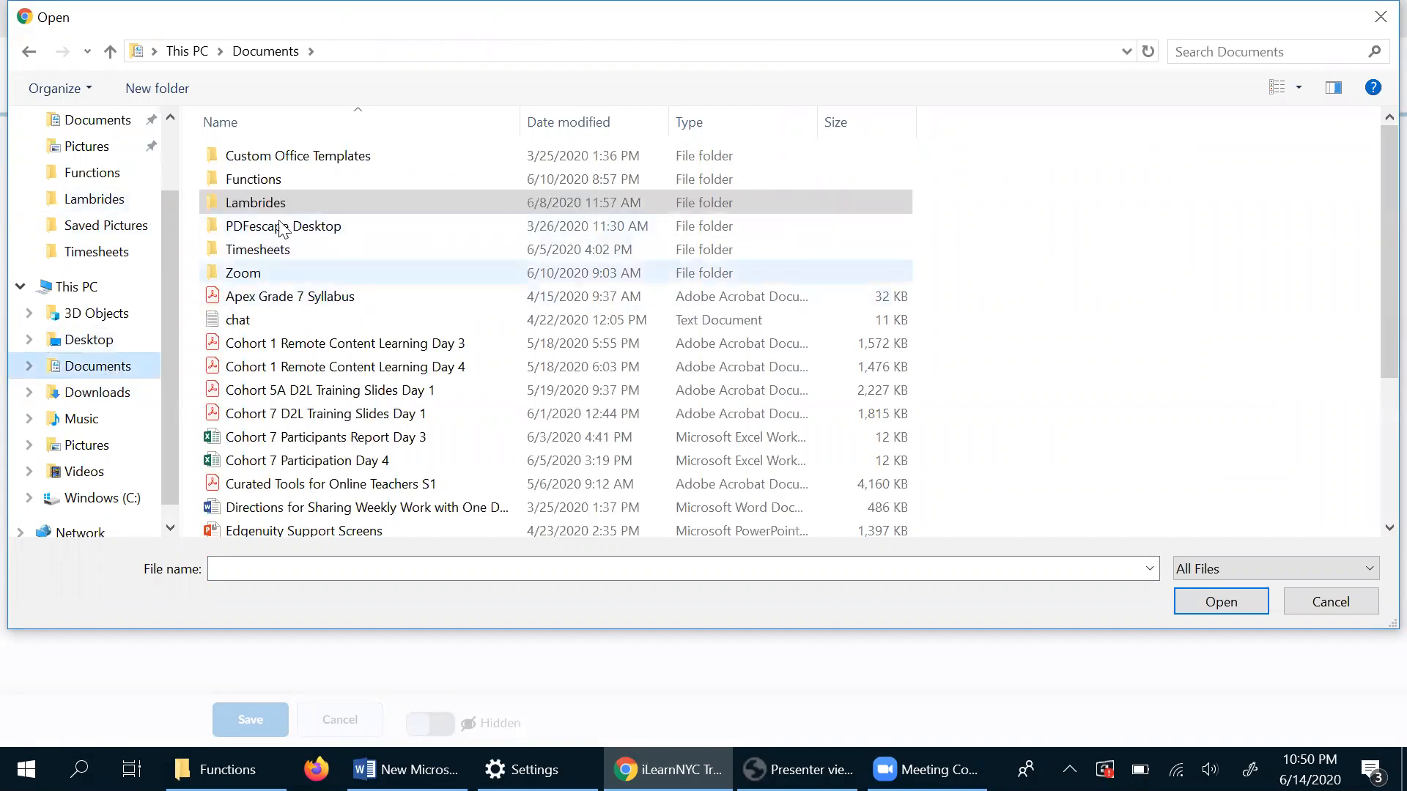
double_click(278, 183)
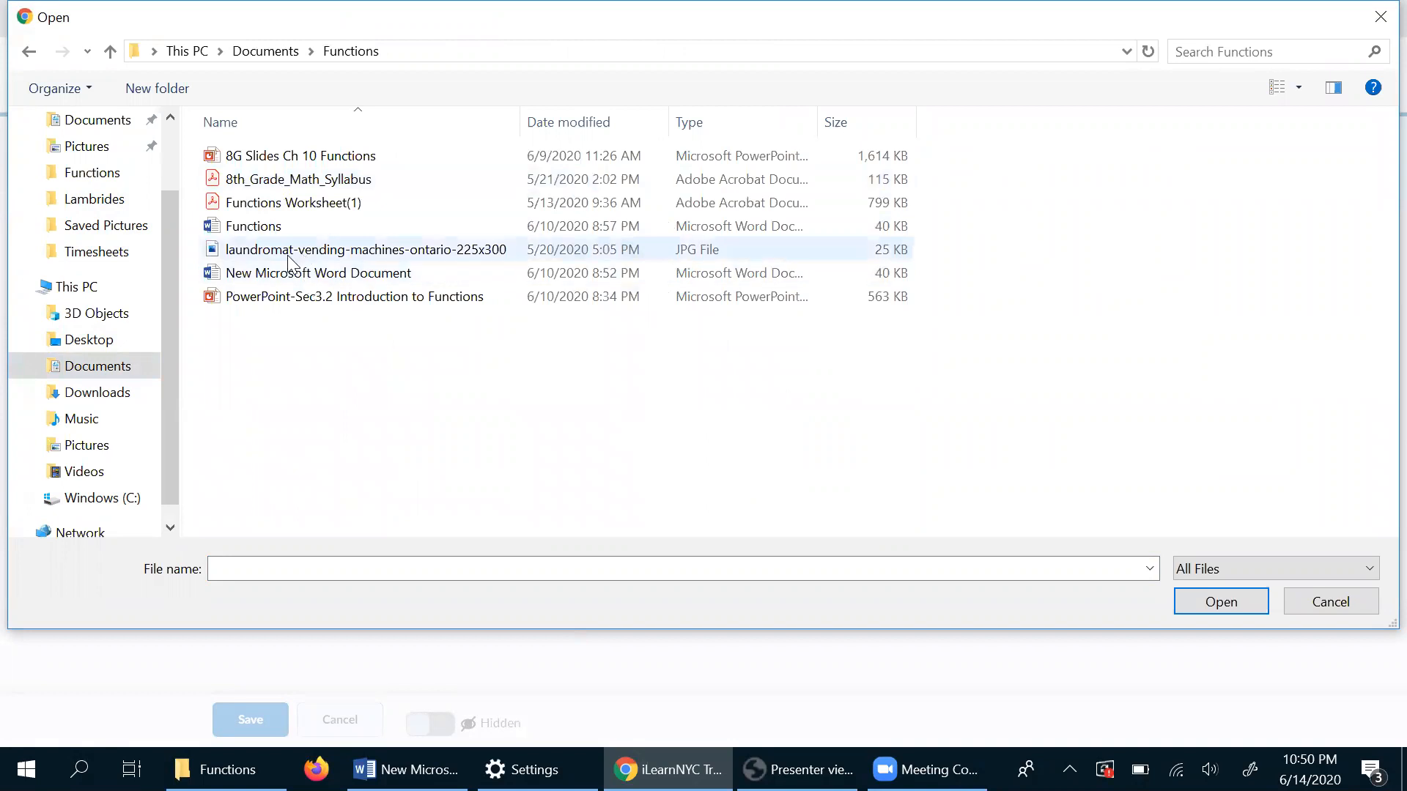
left_click(290, 253)
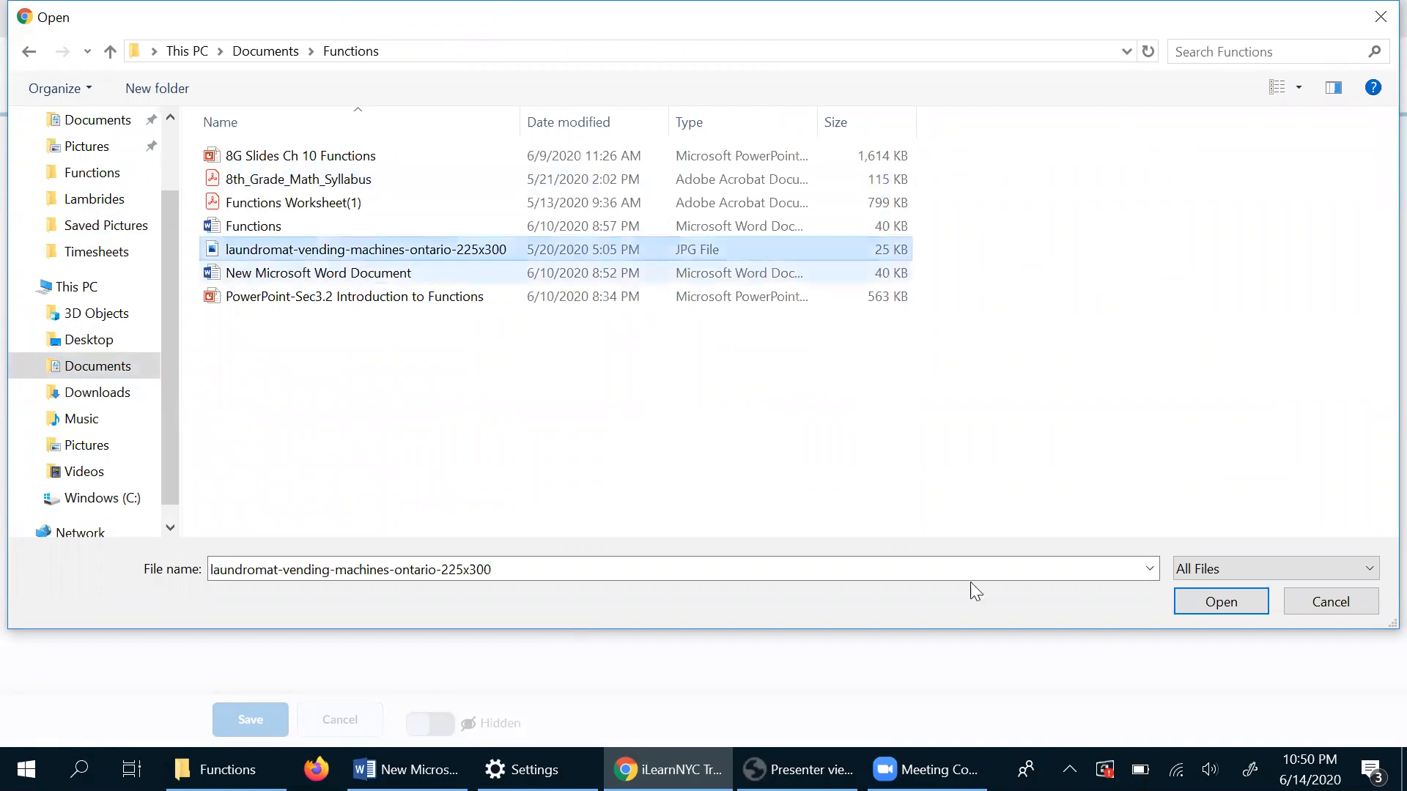
left_click(1211, 599)
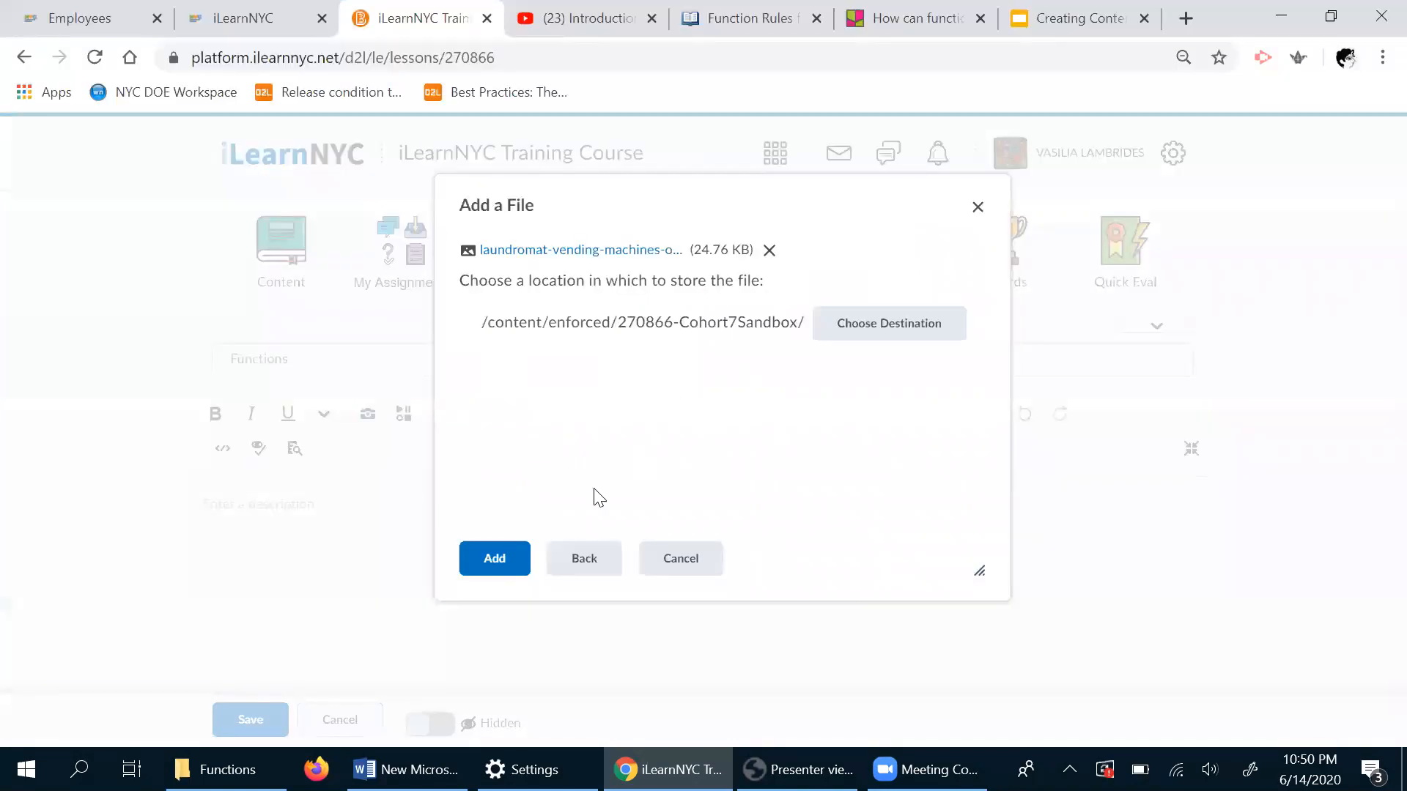
- Add the uploaded image to the unit description with the alternative text "Vending machine"
left_click(485, 558)
left_click(671, 409)
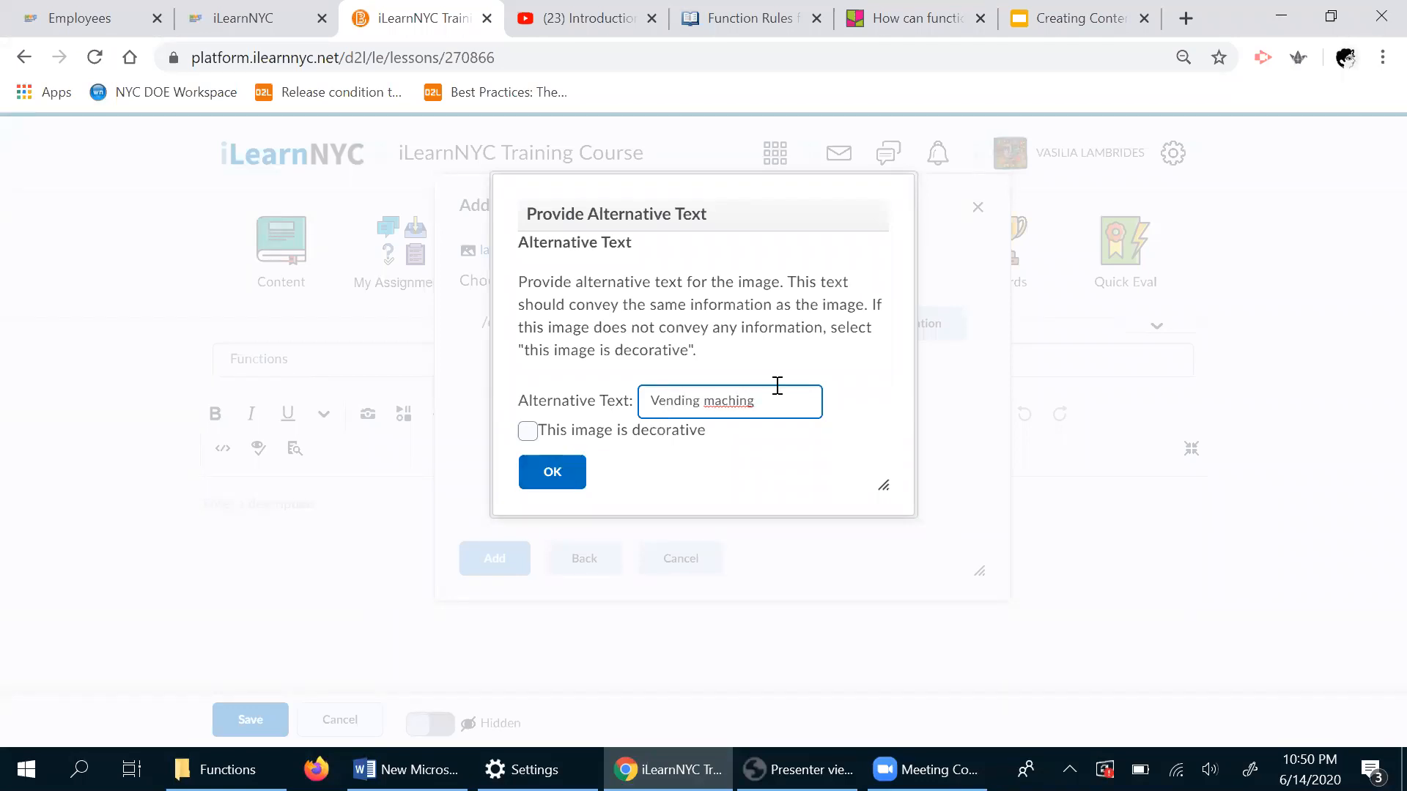
key("BackSpace")
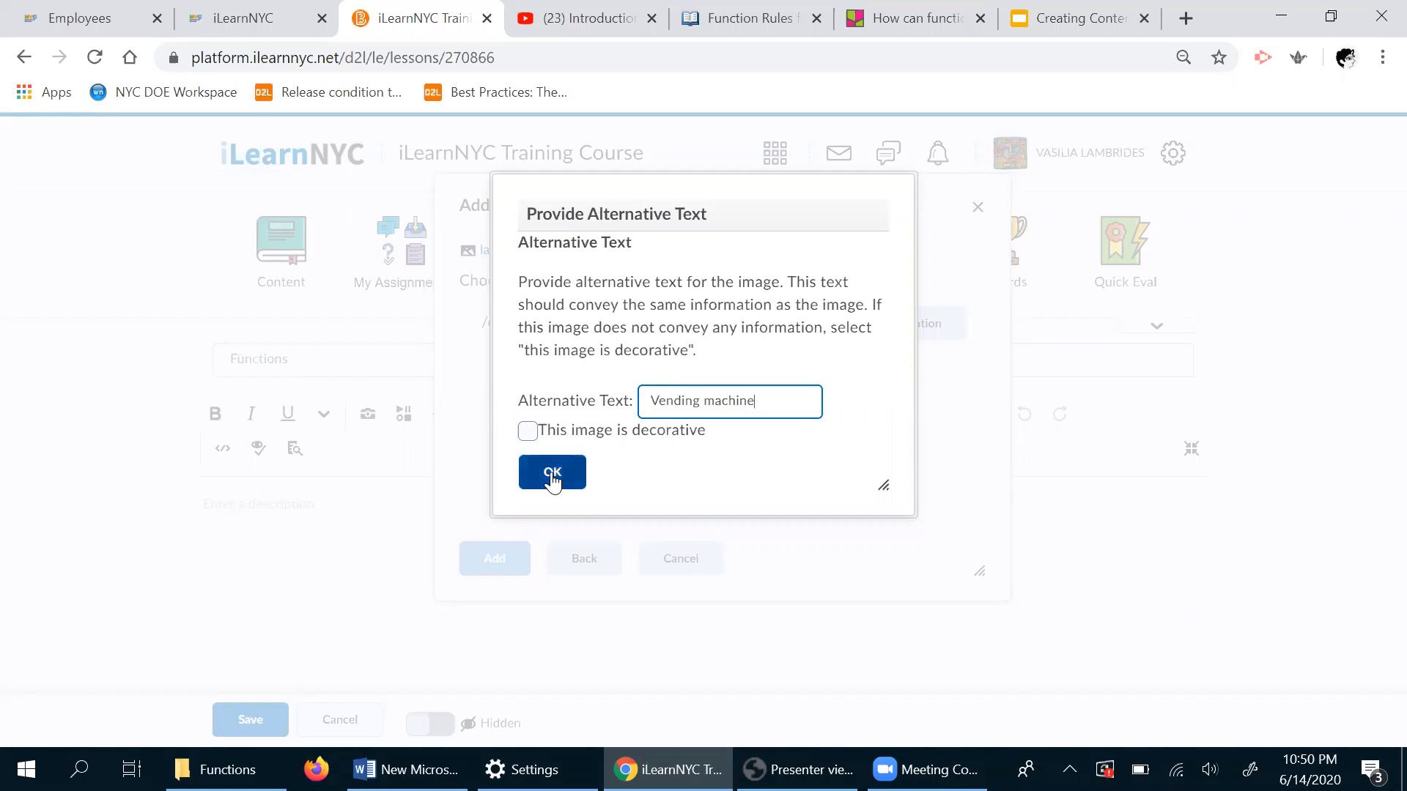
left_click(552, 475)
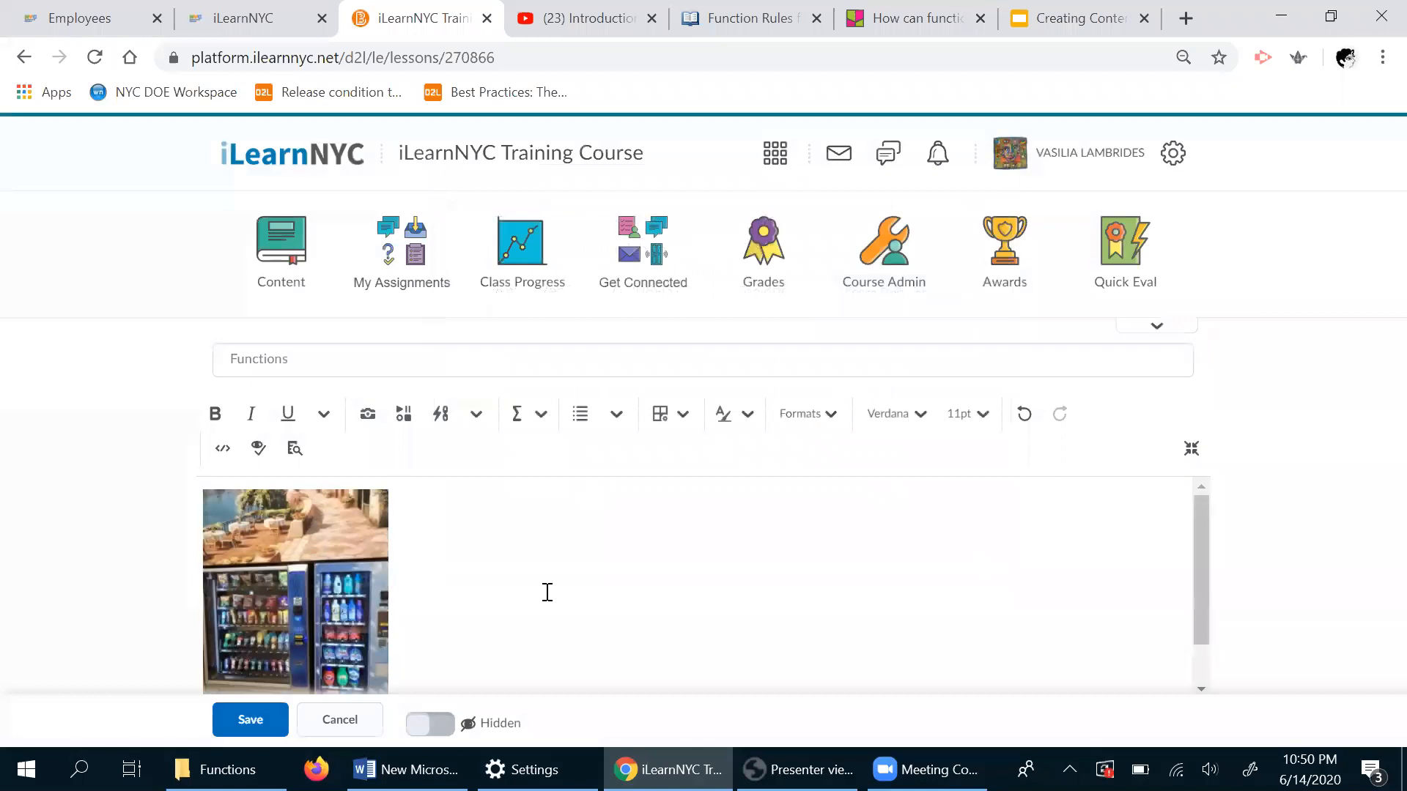
- Shrink the vending machine image in the unit description and start a new line after it
scroll(487, 609, "down", 2)
left_click_drag(487, 609, 394, 628)
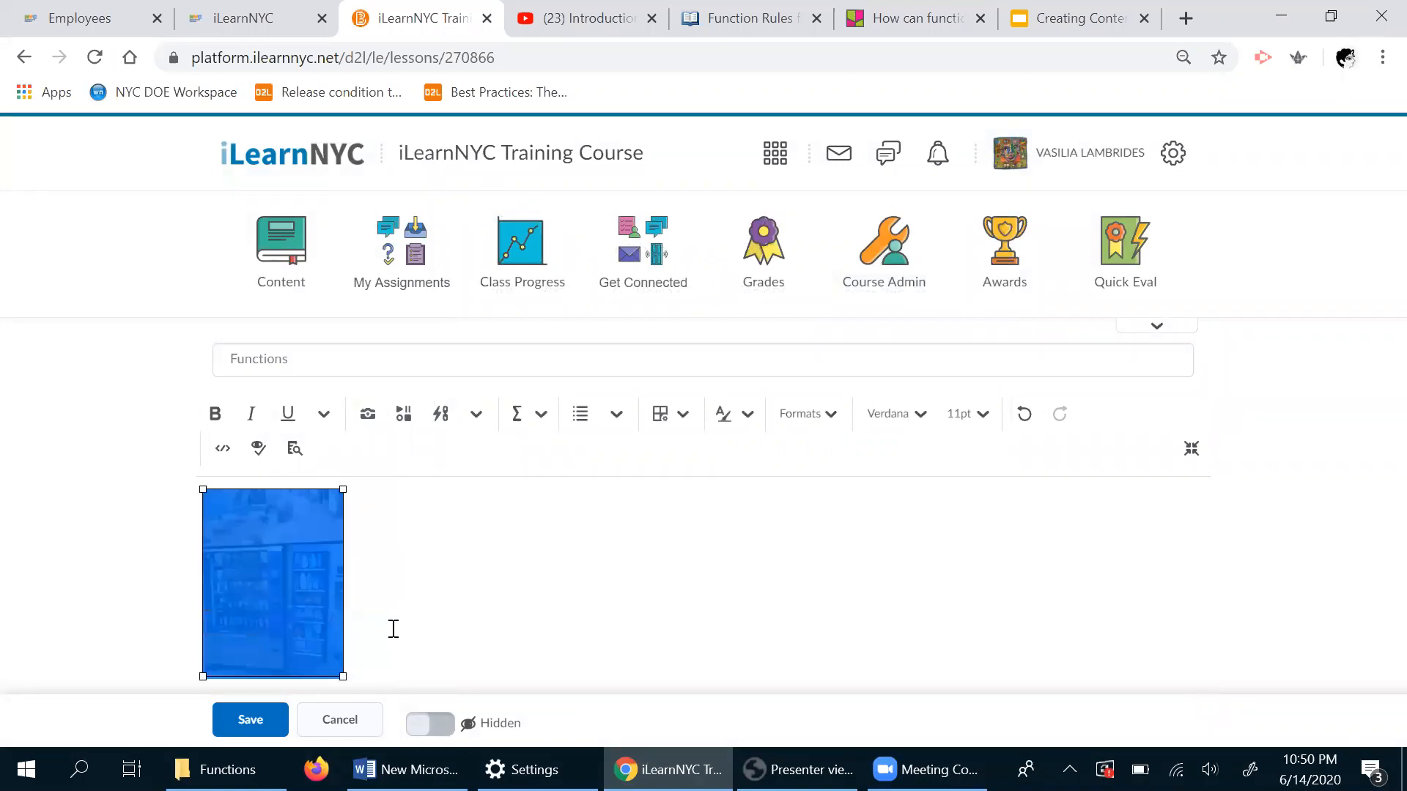
left_click(394, 628)
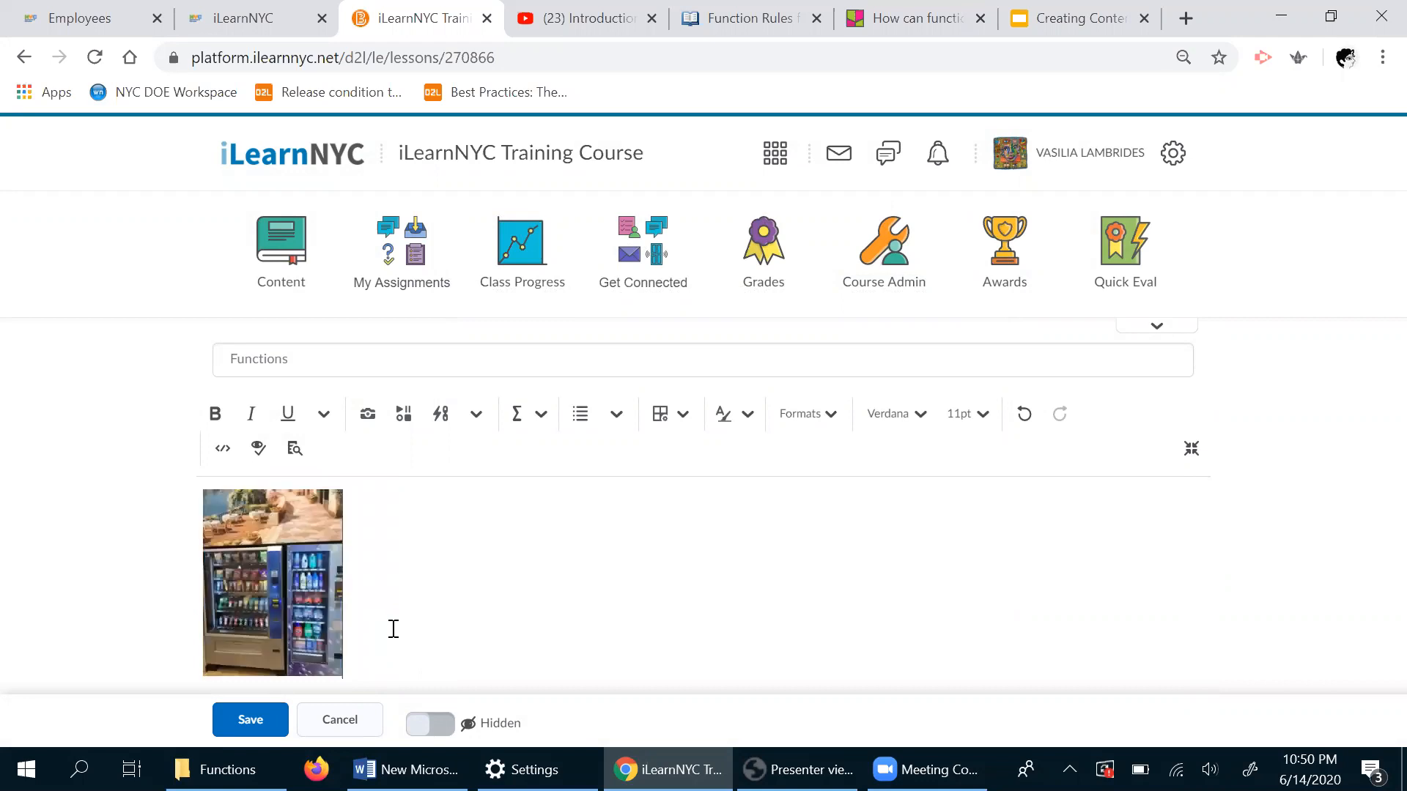
key("Return")
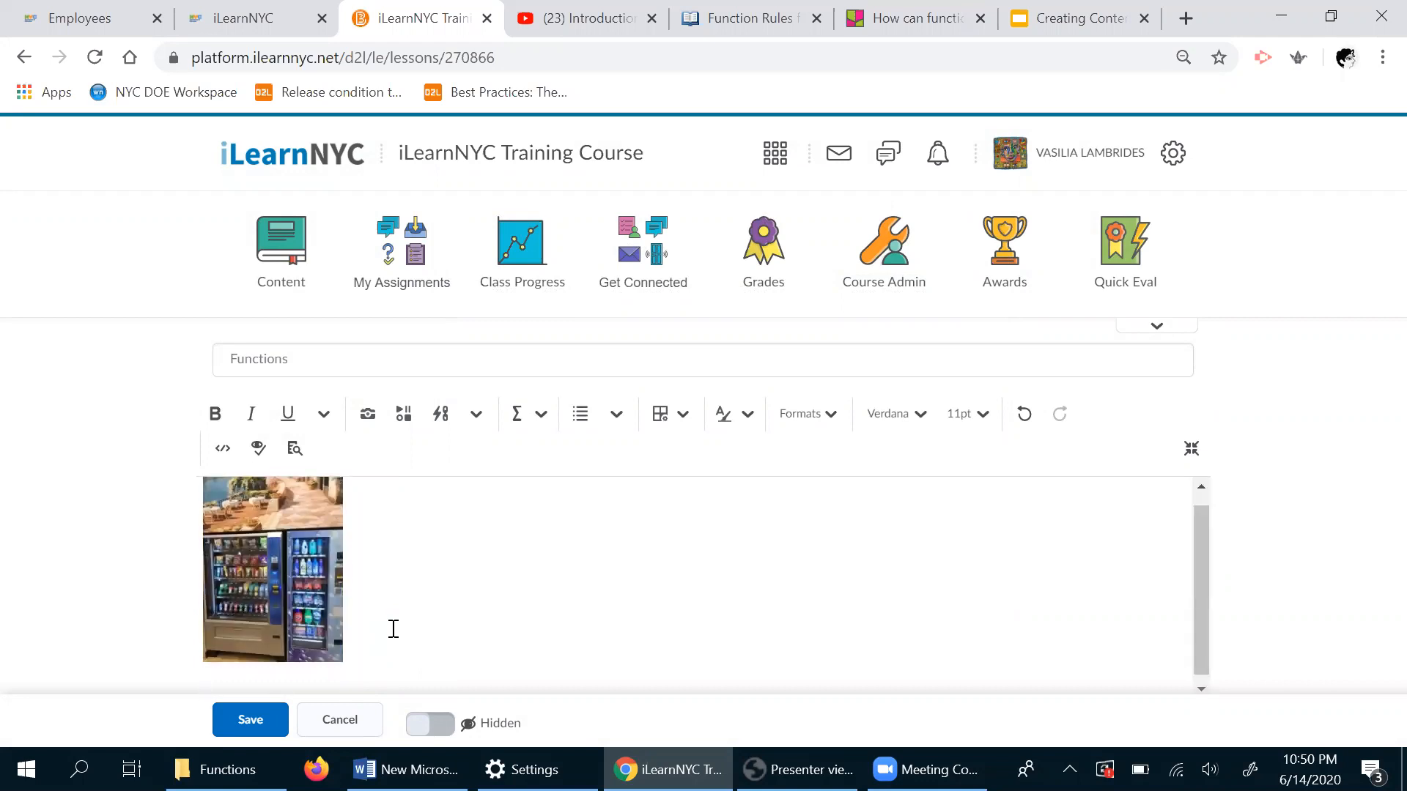
- Paste the copied objectives below the vending machine image, merge the first objective into the "Objectives:" line, and save the Functions unit
key("ctrl+v")
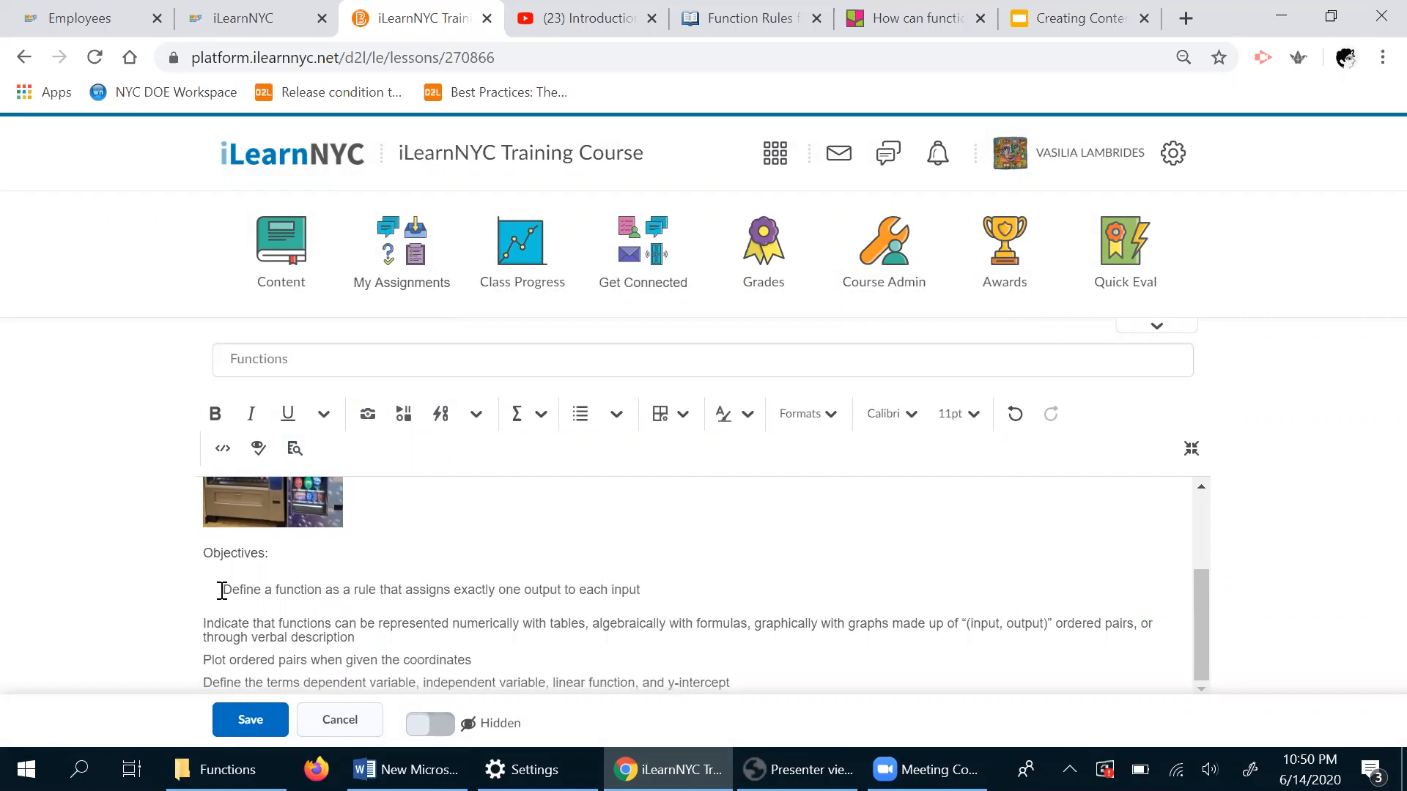
left_click(224, 591)
key("BackSpace")
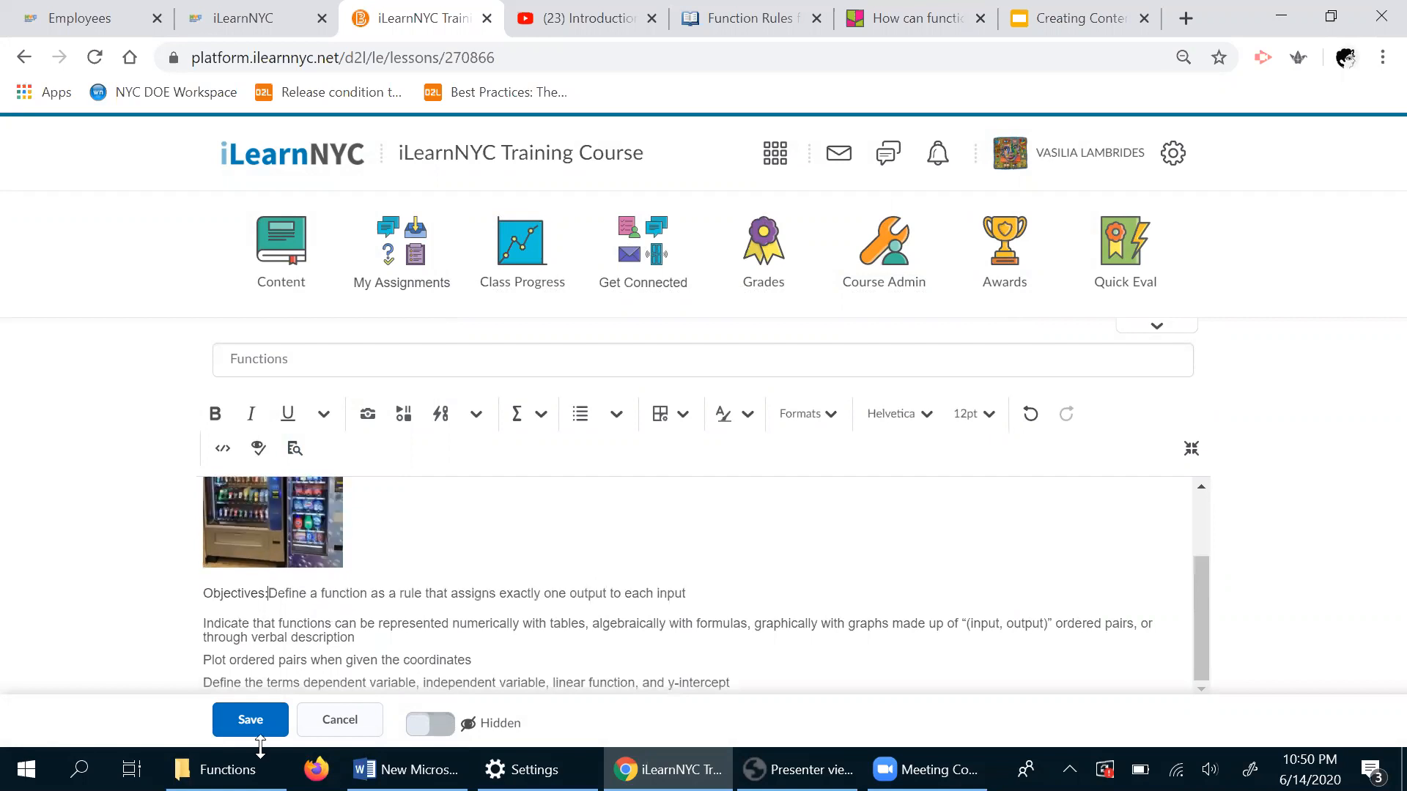
left_click(252, 722)
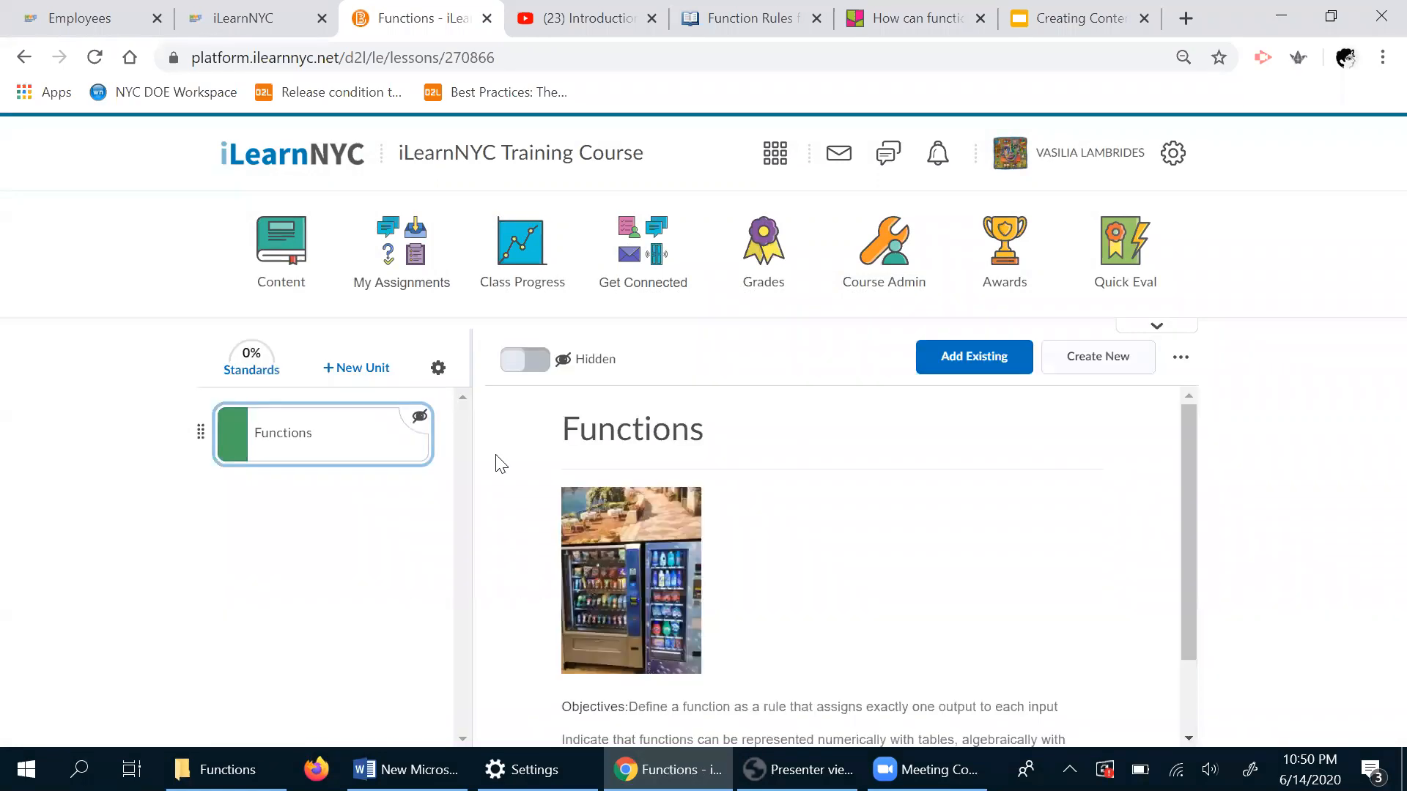
left_click(274, 445)
scroll(1189, 494, "down", 2)
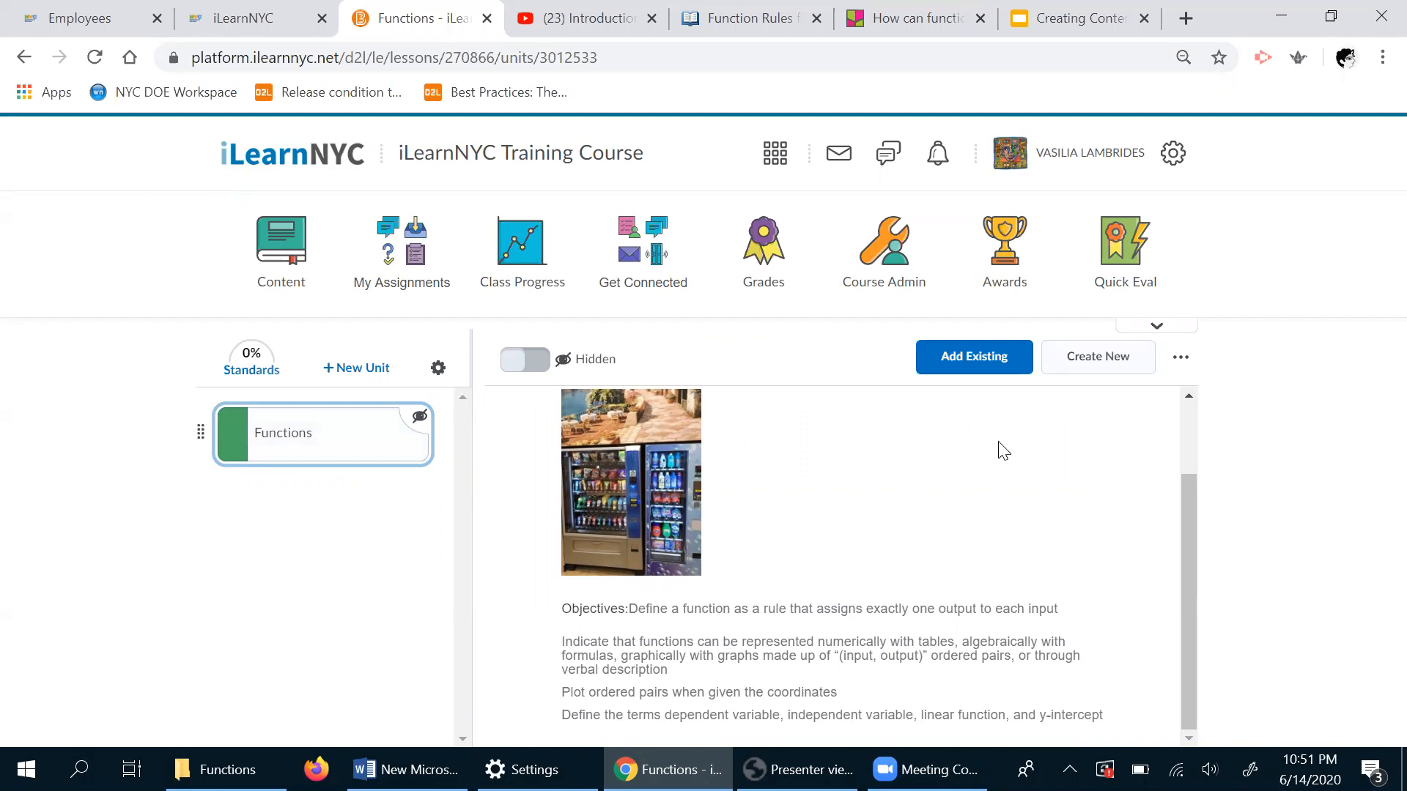
- Create a lesson titled "Lesson 1" in the Functions unit with the description "Let us learn about input and output." and save it
left_click(1097, 371)
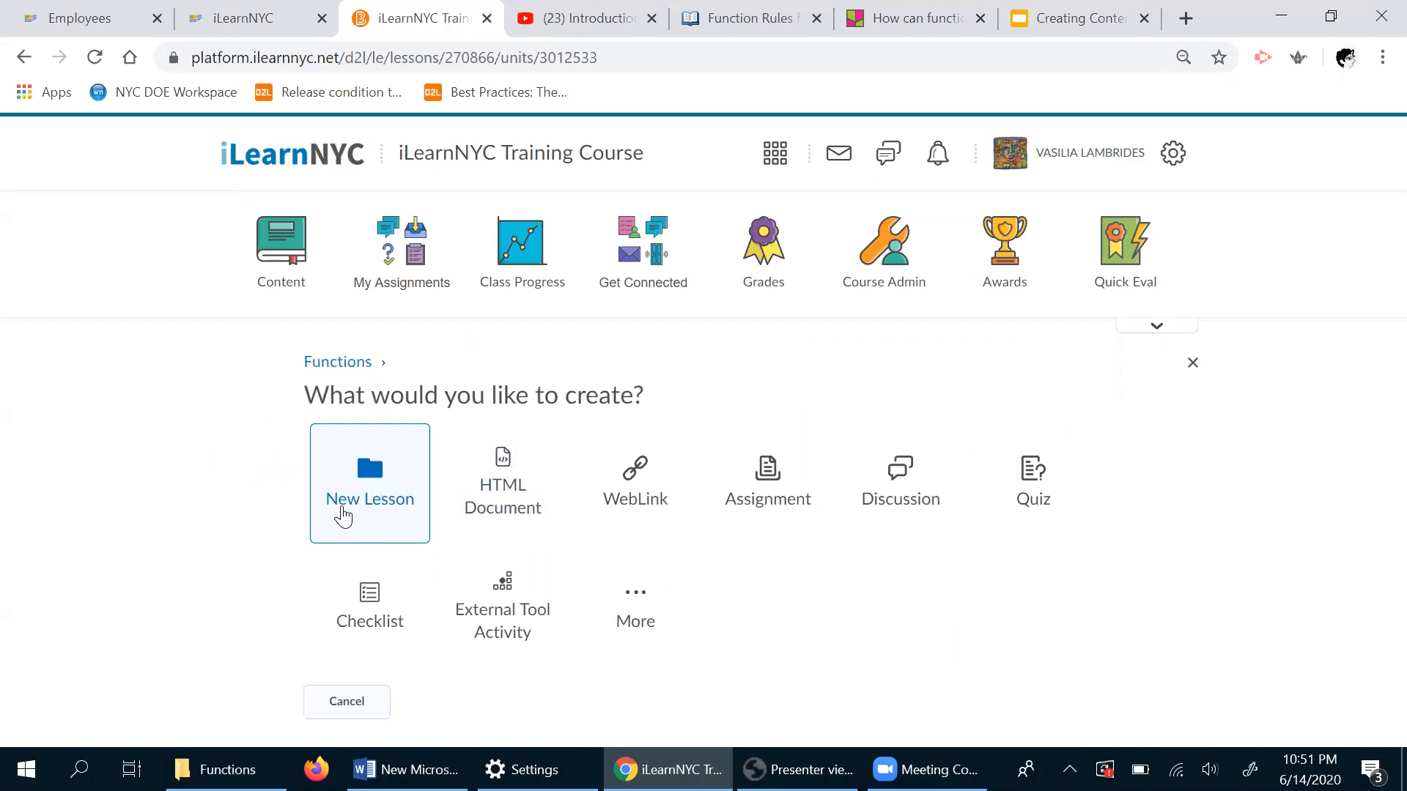
left_click(382, 480)
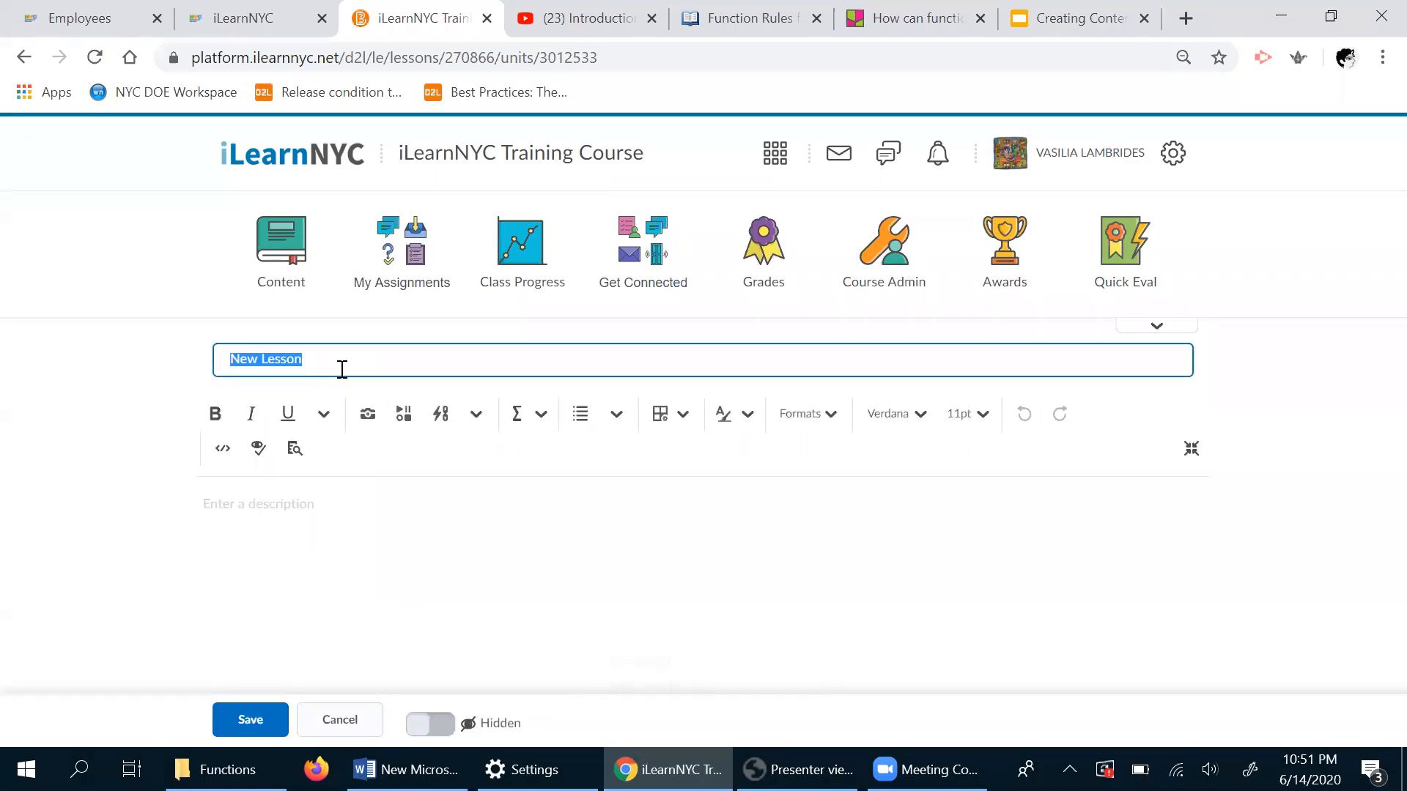
type("L")
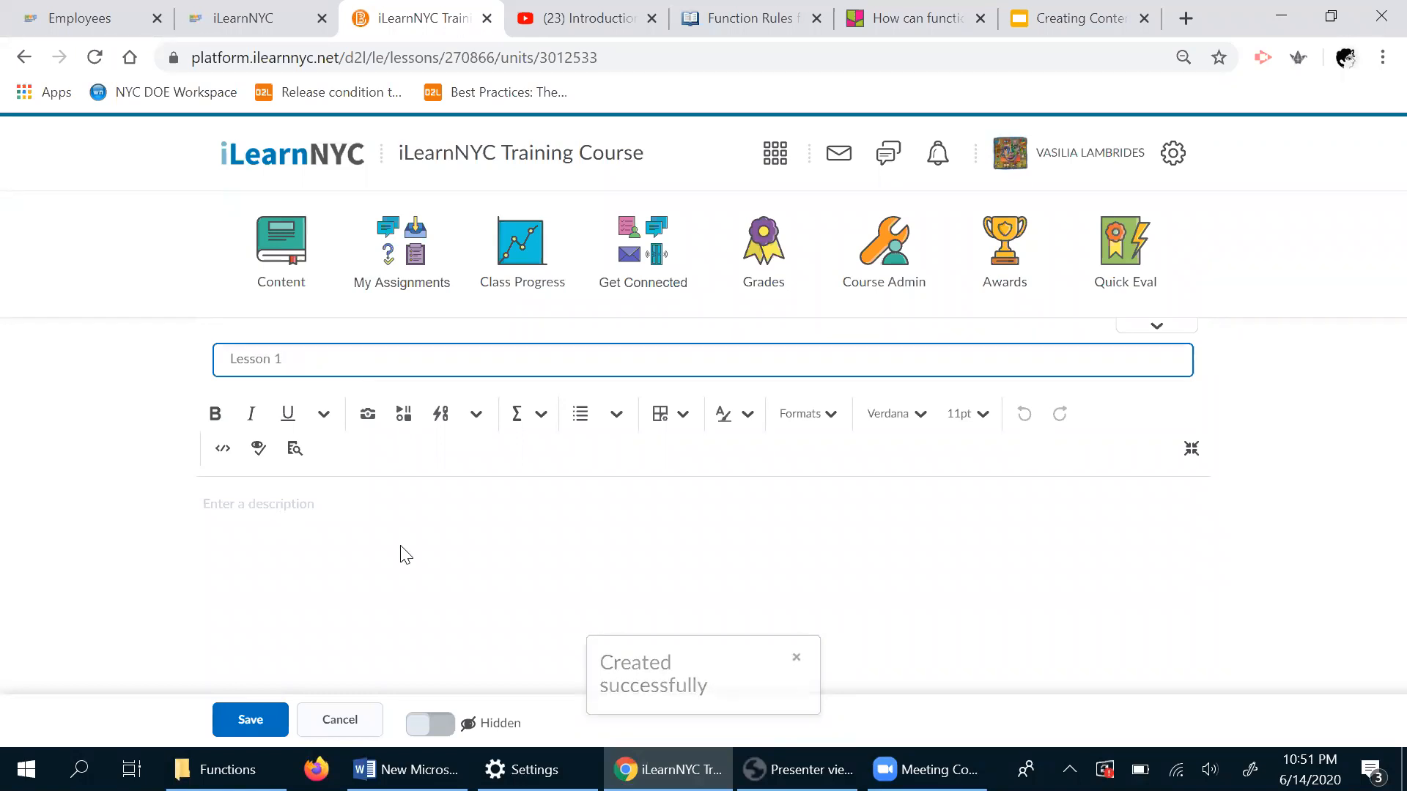
left_click(260, 508)
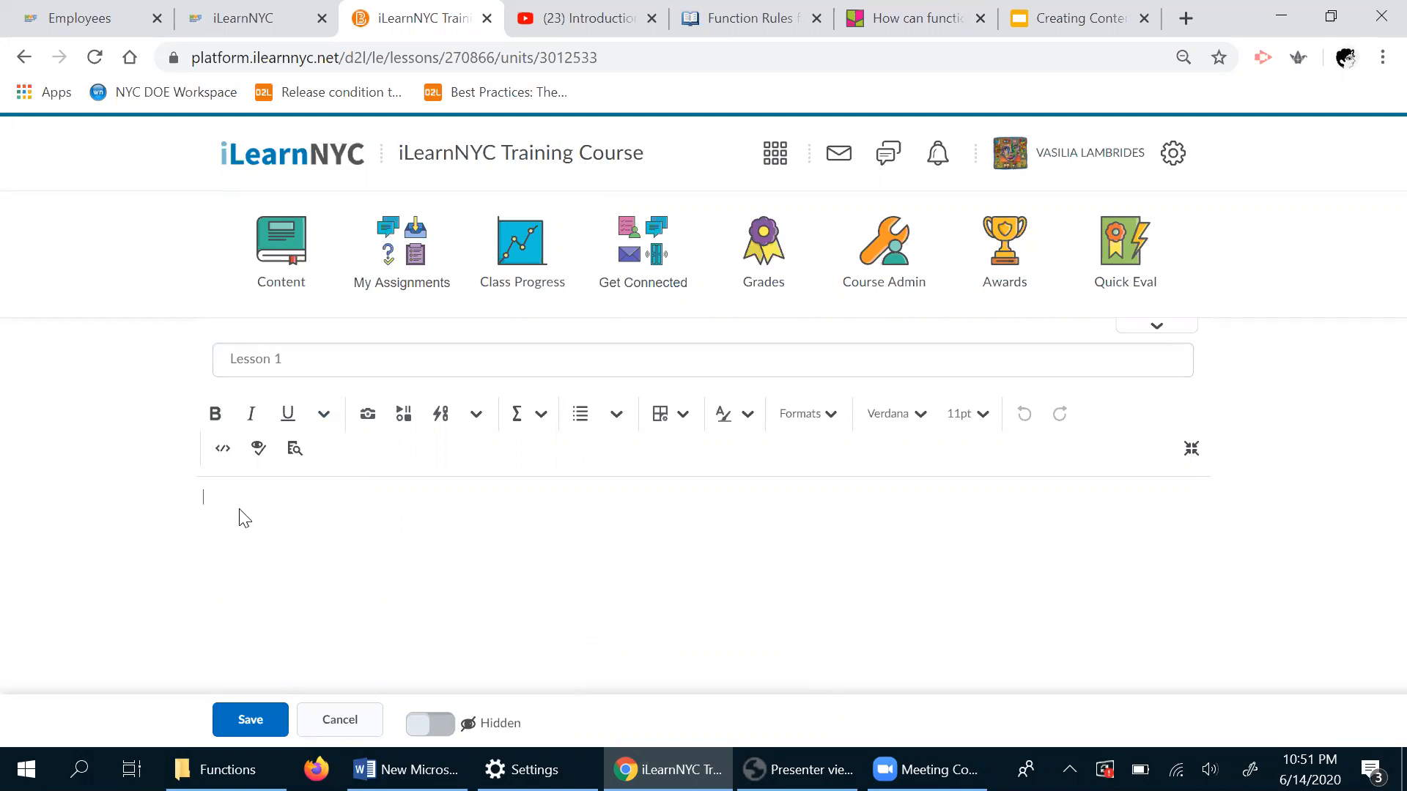
type("let")
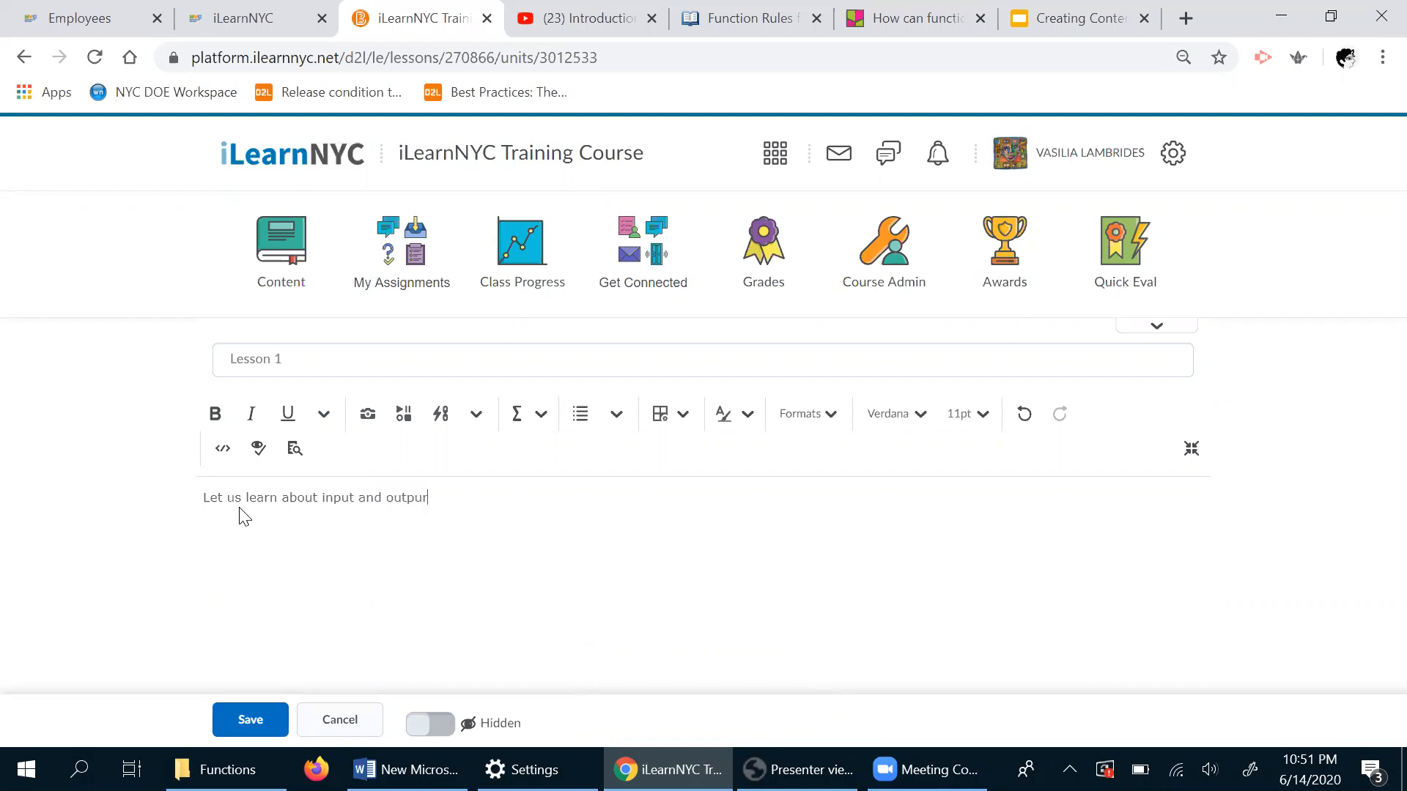
key("BackSpace")
left_click(250, 720)
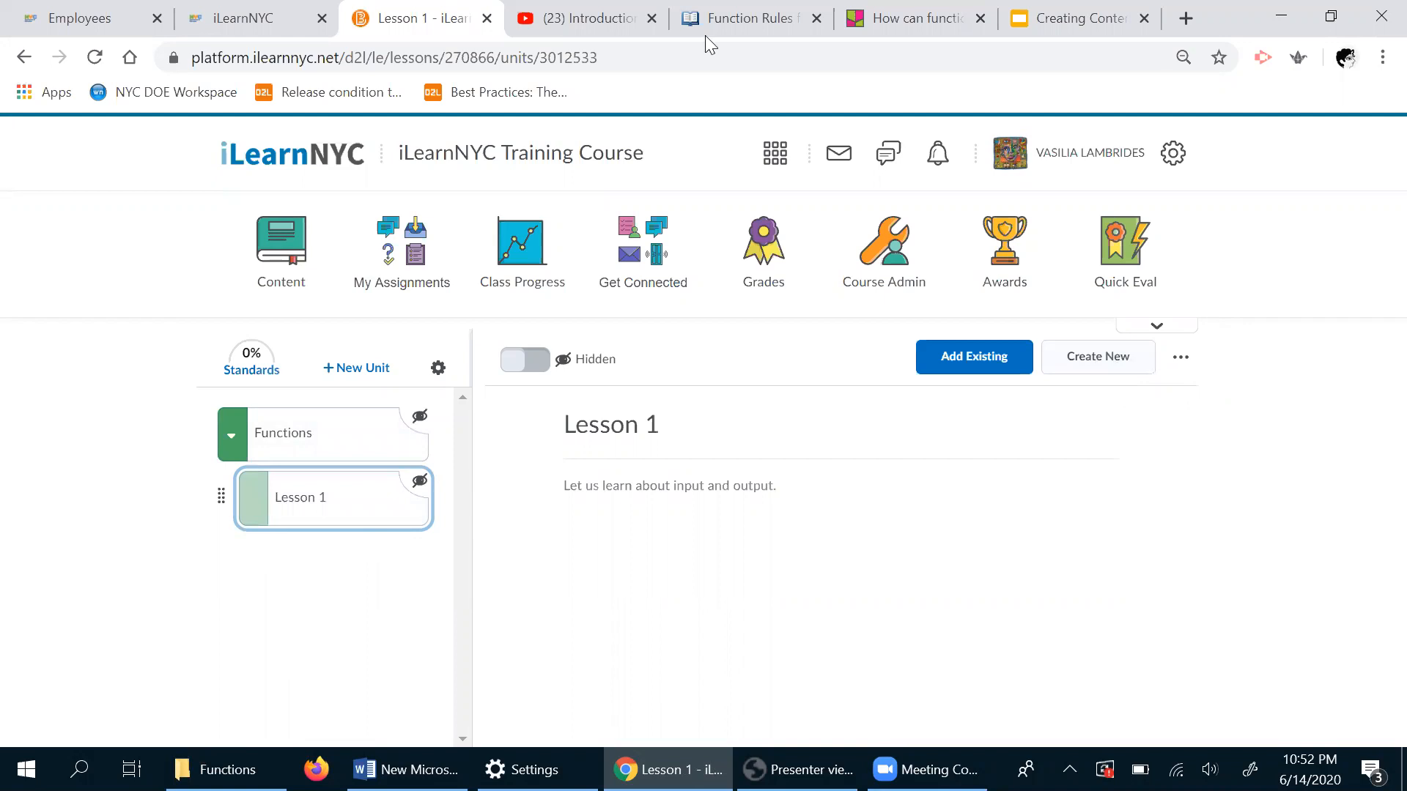
- Copy the web address of the Introduction to Functions video on YouTube and return to Lesson 1 in iLearnNYC
left_click(614, 28)
left_click(408, 57)
key("ctrl+c")
right_click(416, 58)
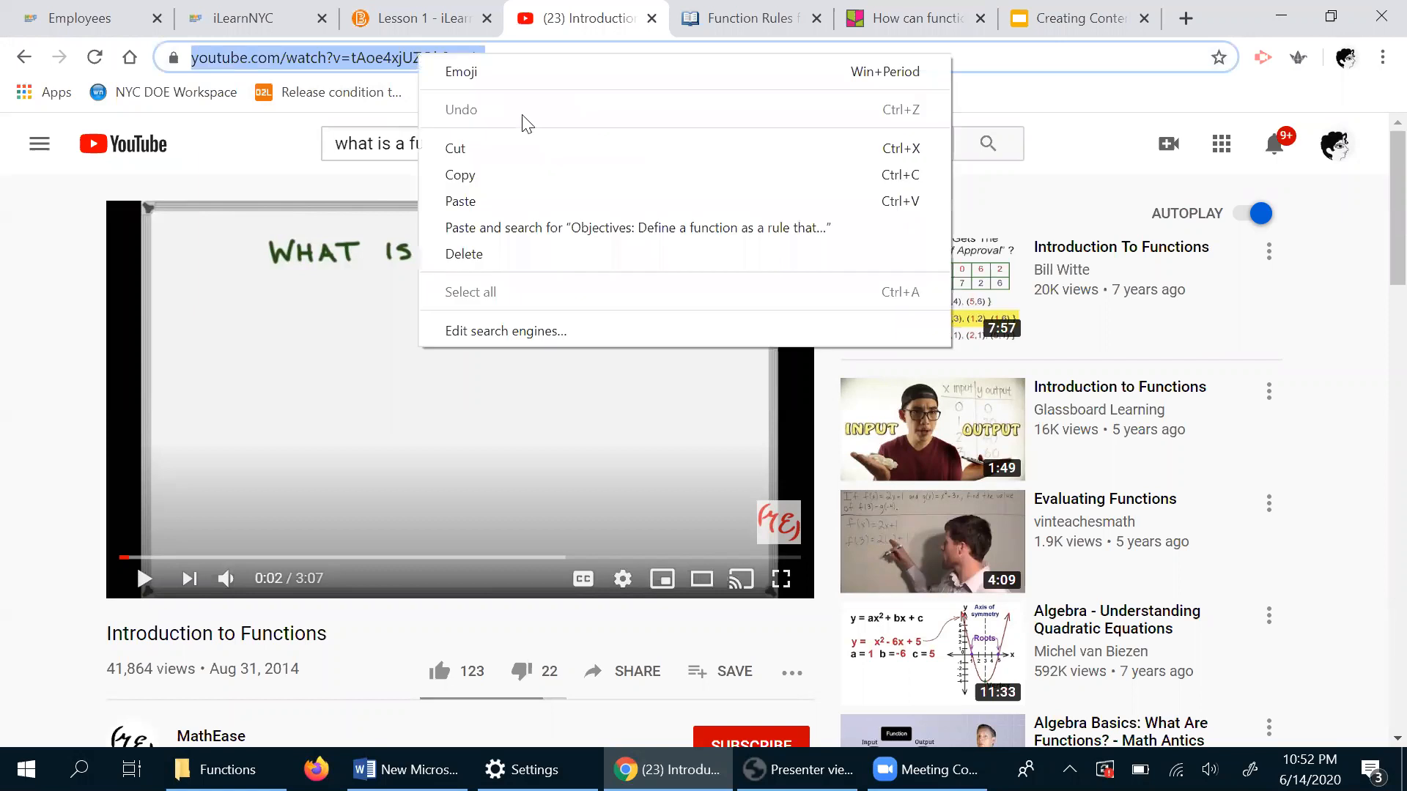
left_click(516, 174)
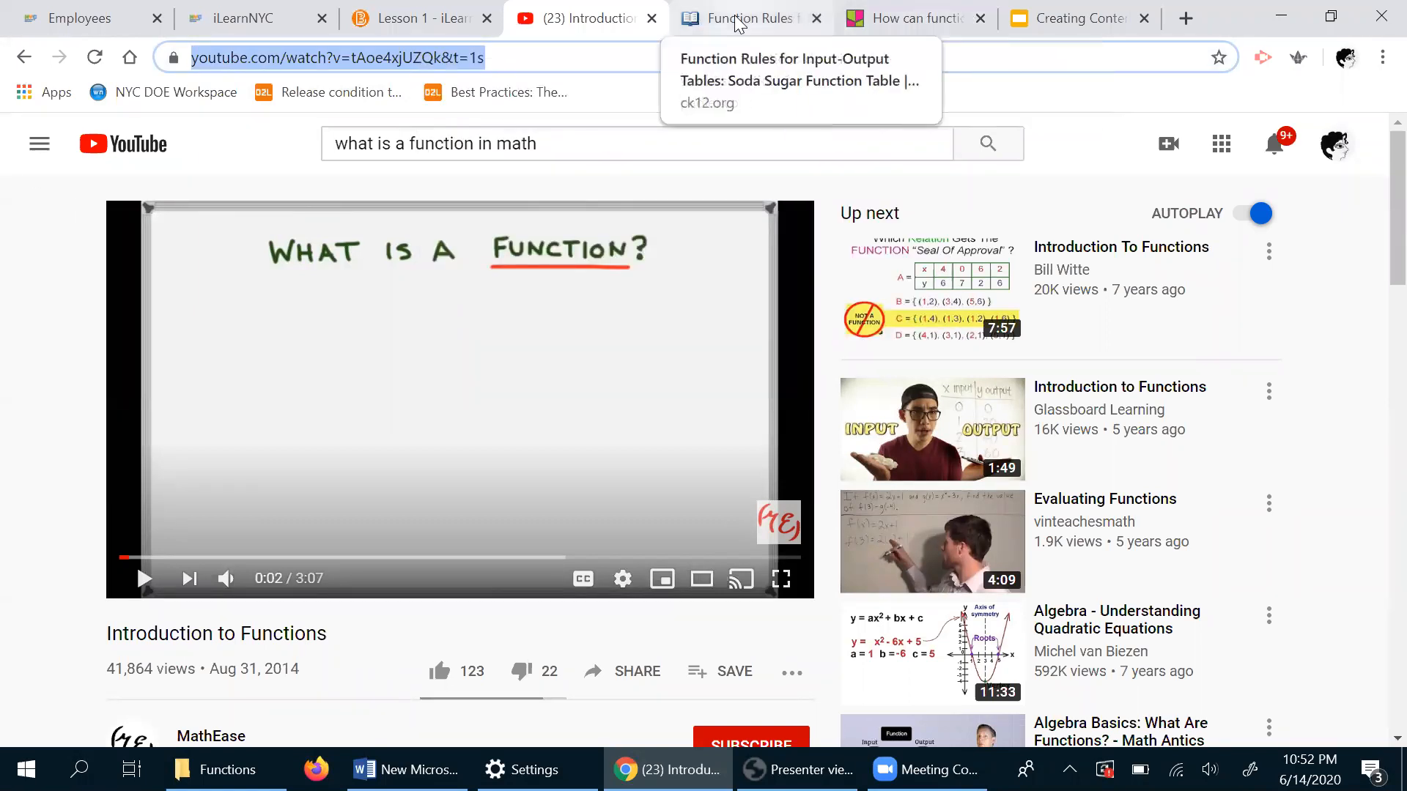
left_click(457, 28)
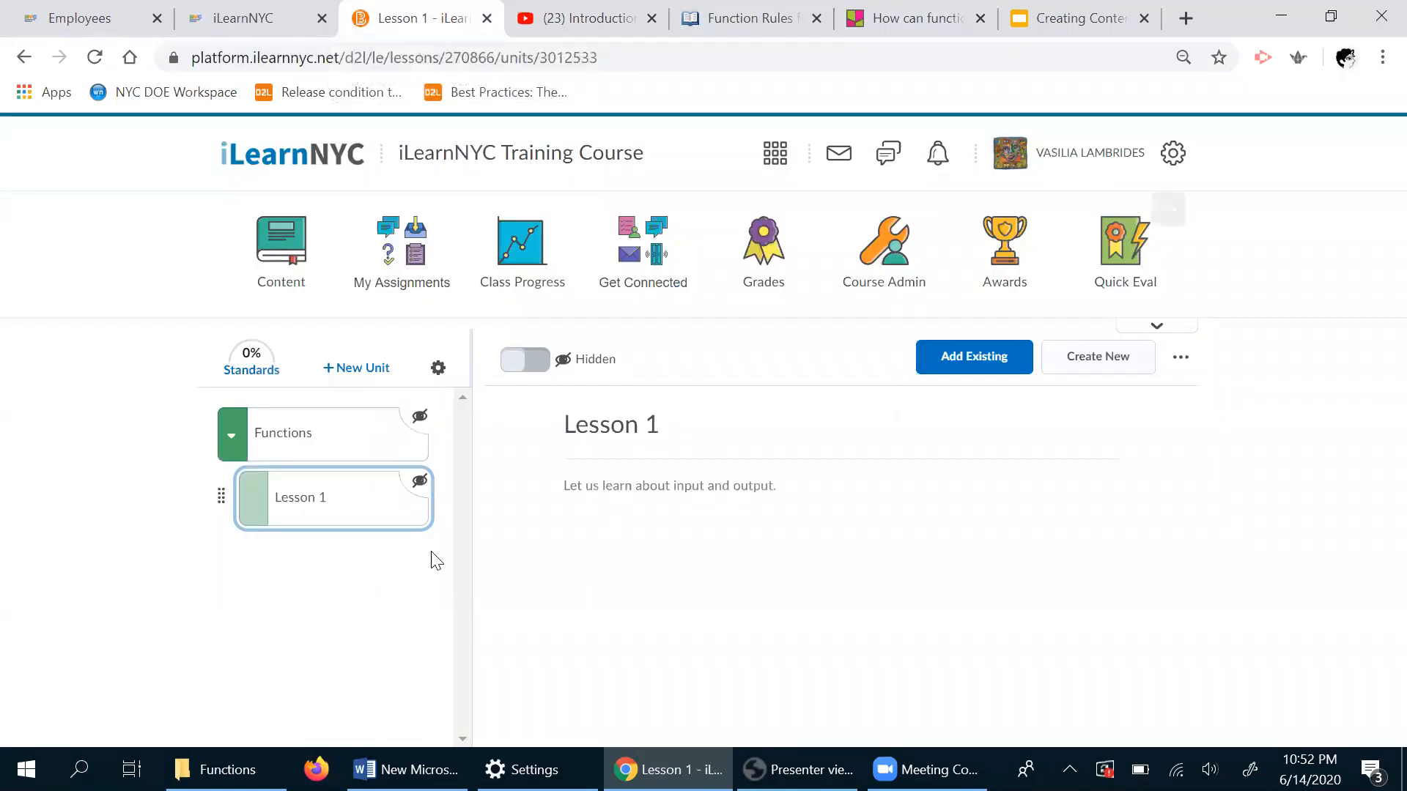
- Add the copied YouTube address to Lesson 1 as a web link named "What is a function?", embedded on the page
left_click(1091, 361)
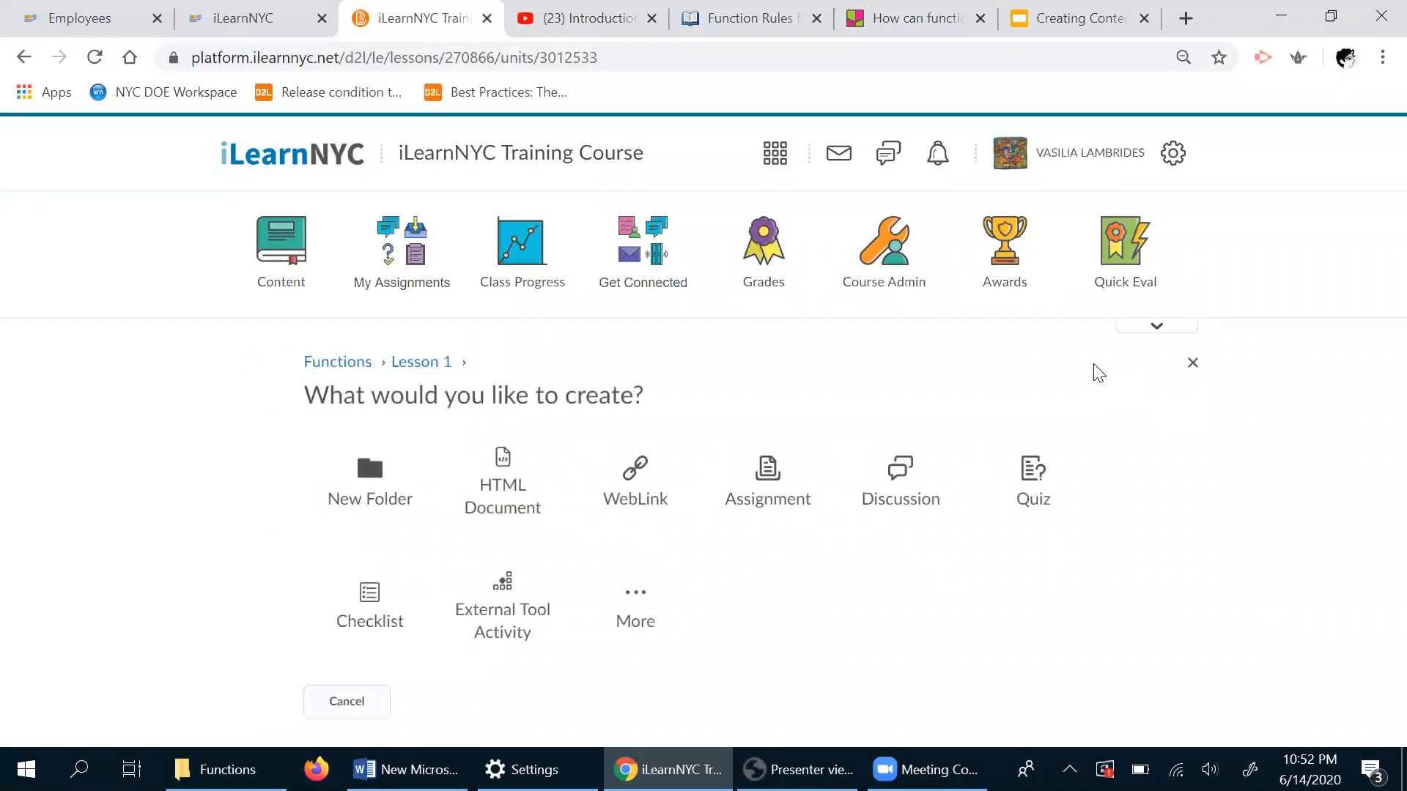
left_click(631, 493)
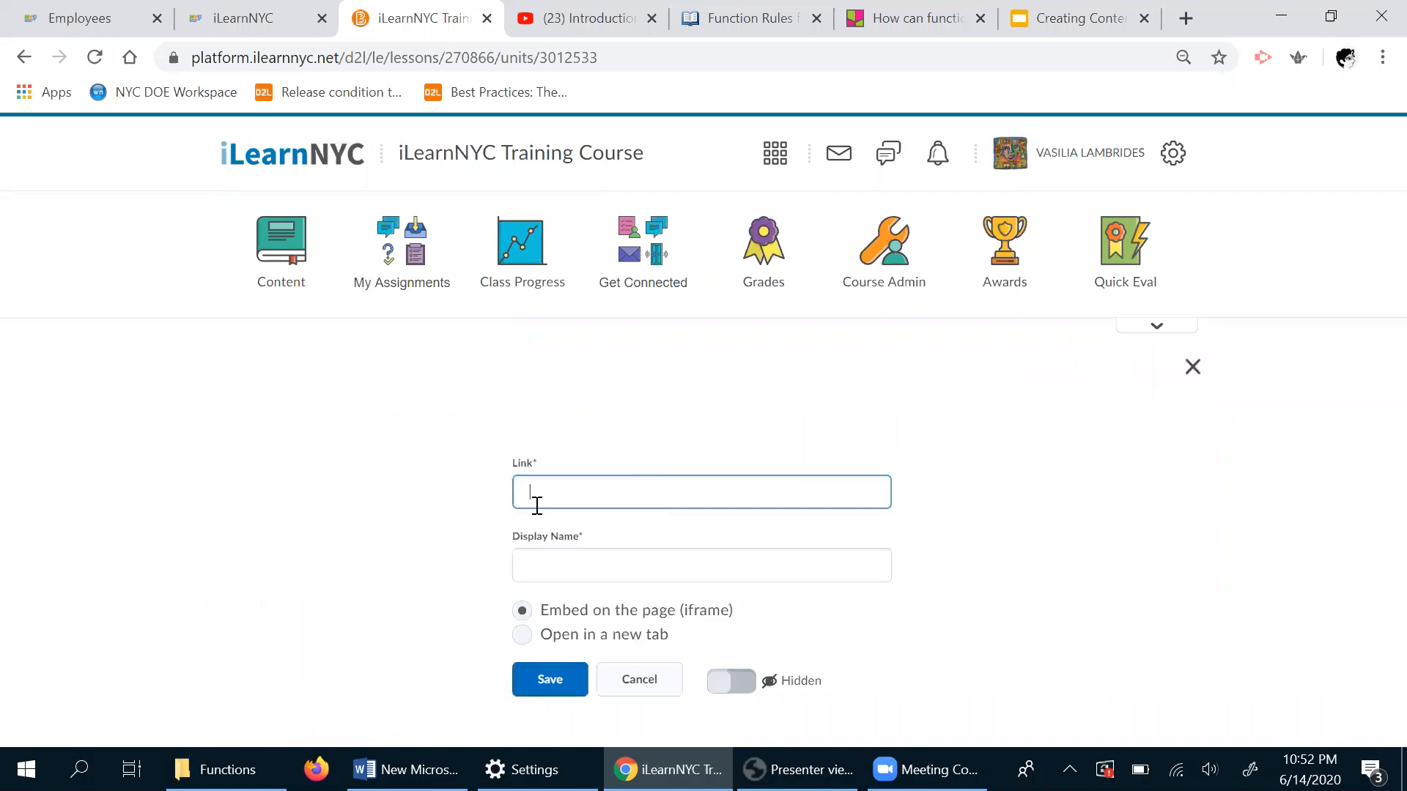
left_click(547, 502)
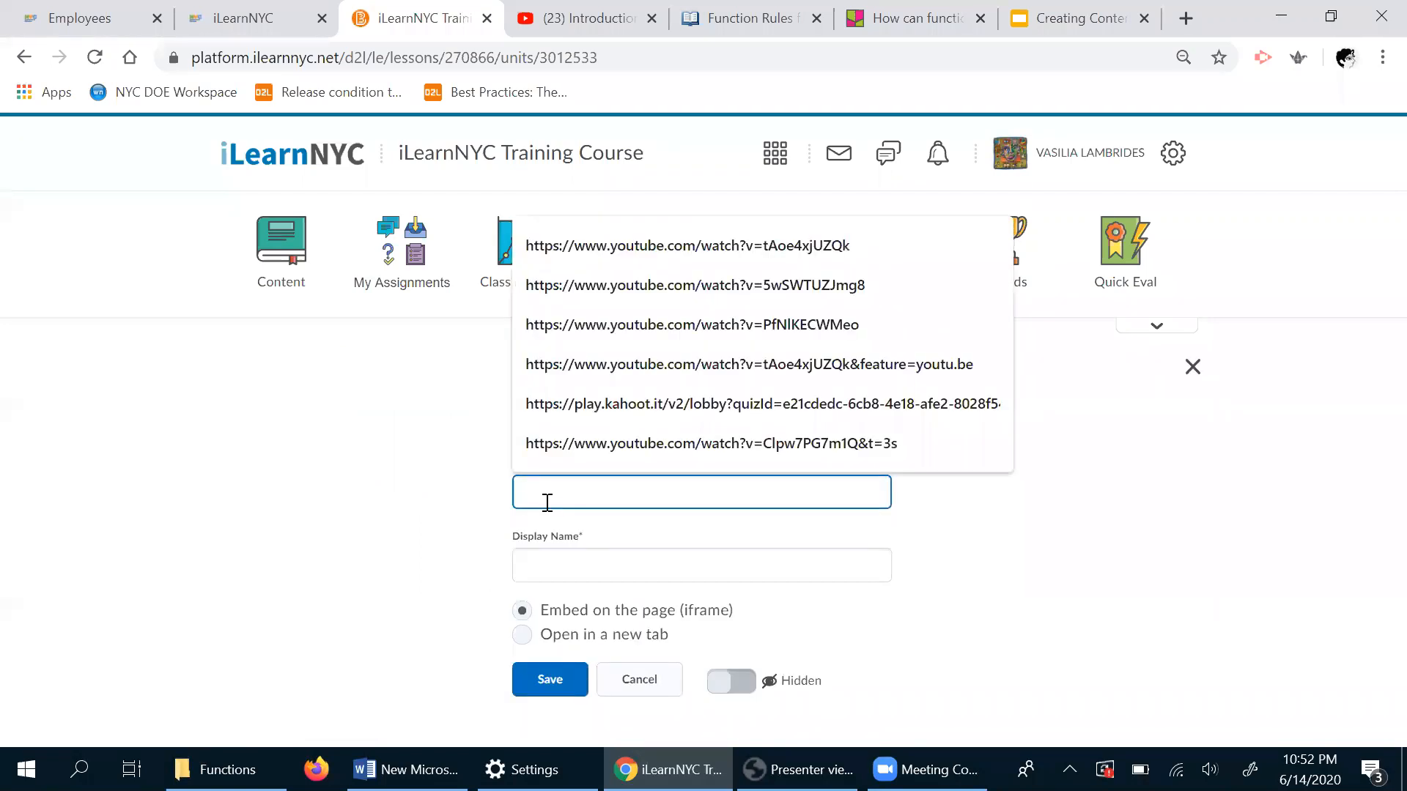
key("ctrl+v")
left_click(549, 562)
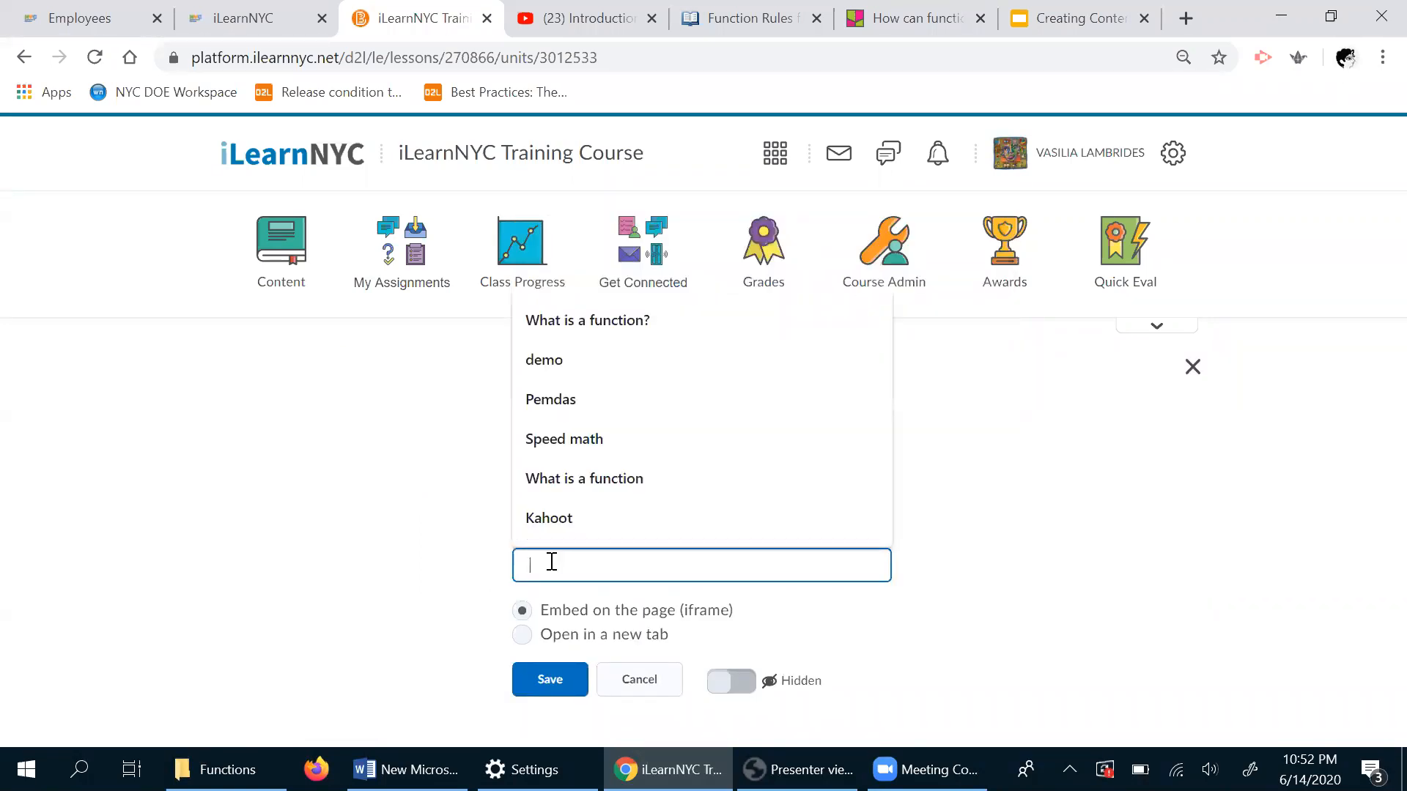
left_click(660, 322)
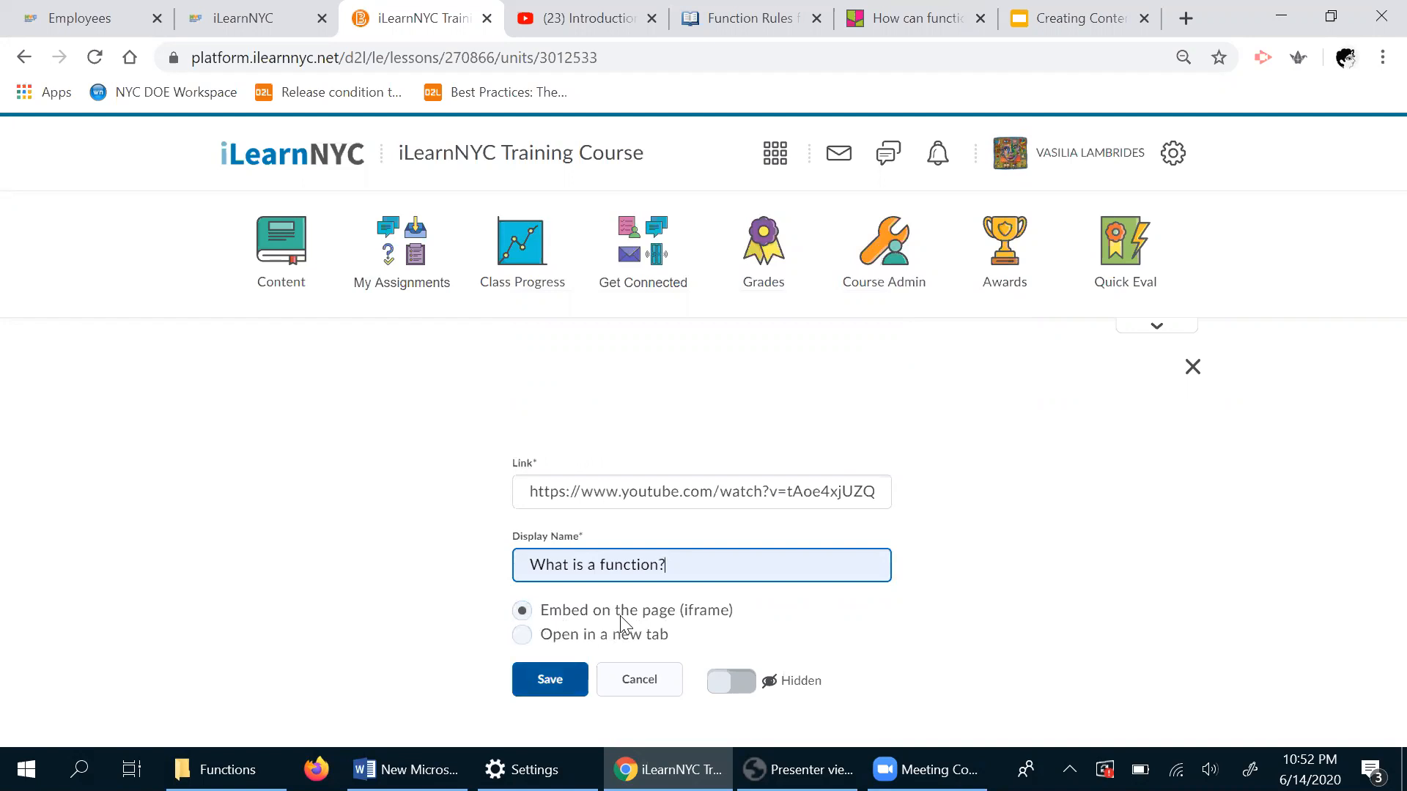
key("Return")
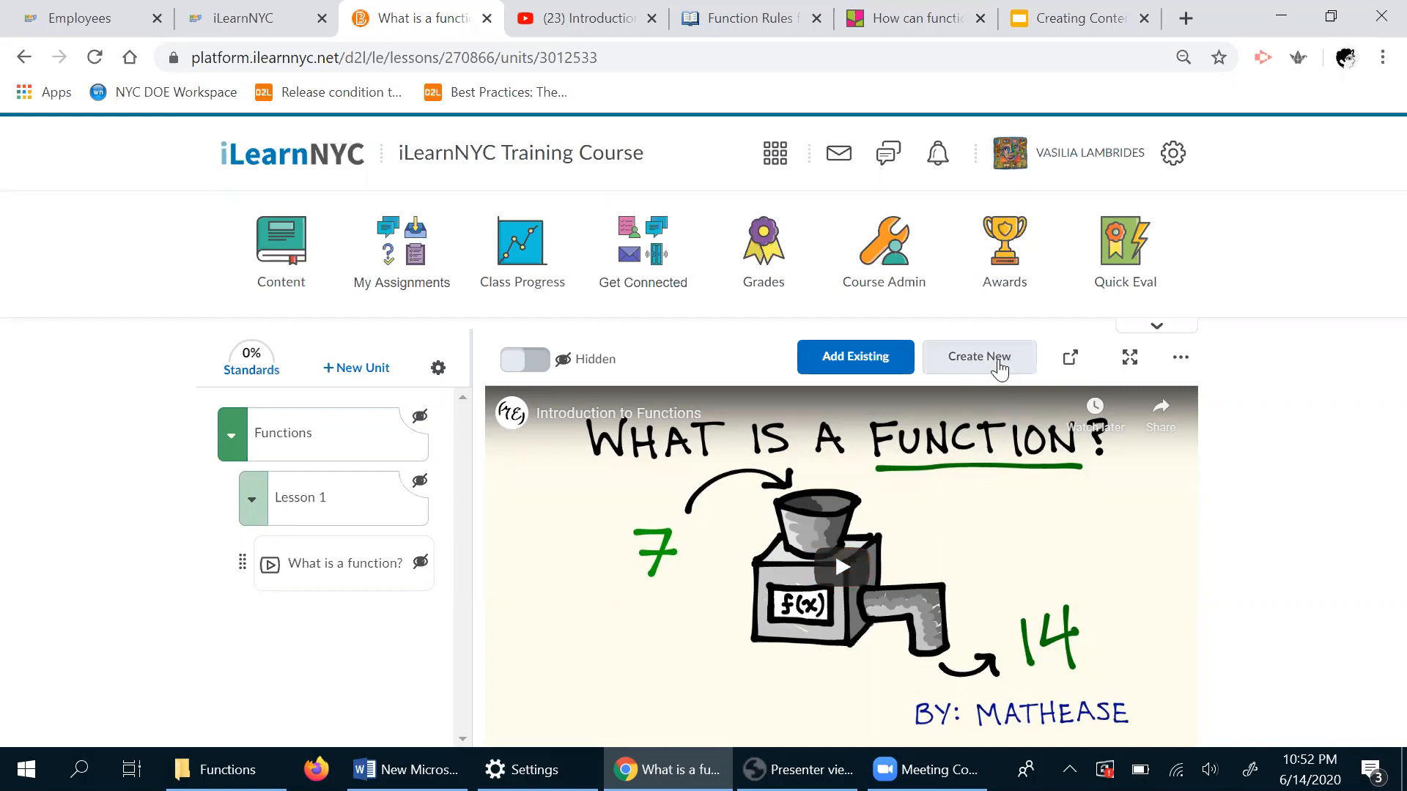
- Start an HTML document in Lesson 1 titled "Functions in the Real World" with the text "Click the below padlet to share functions in the real world."
left_click(998, 363)
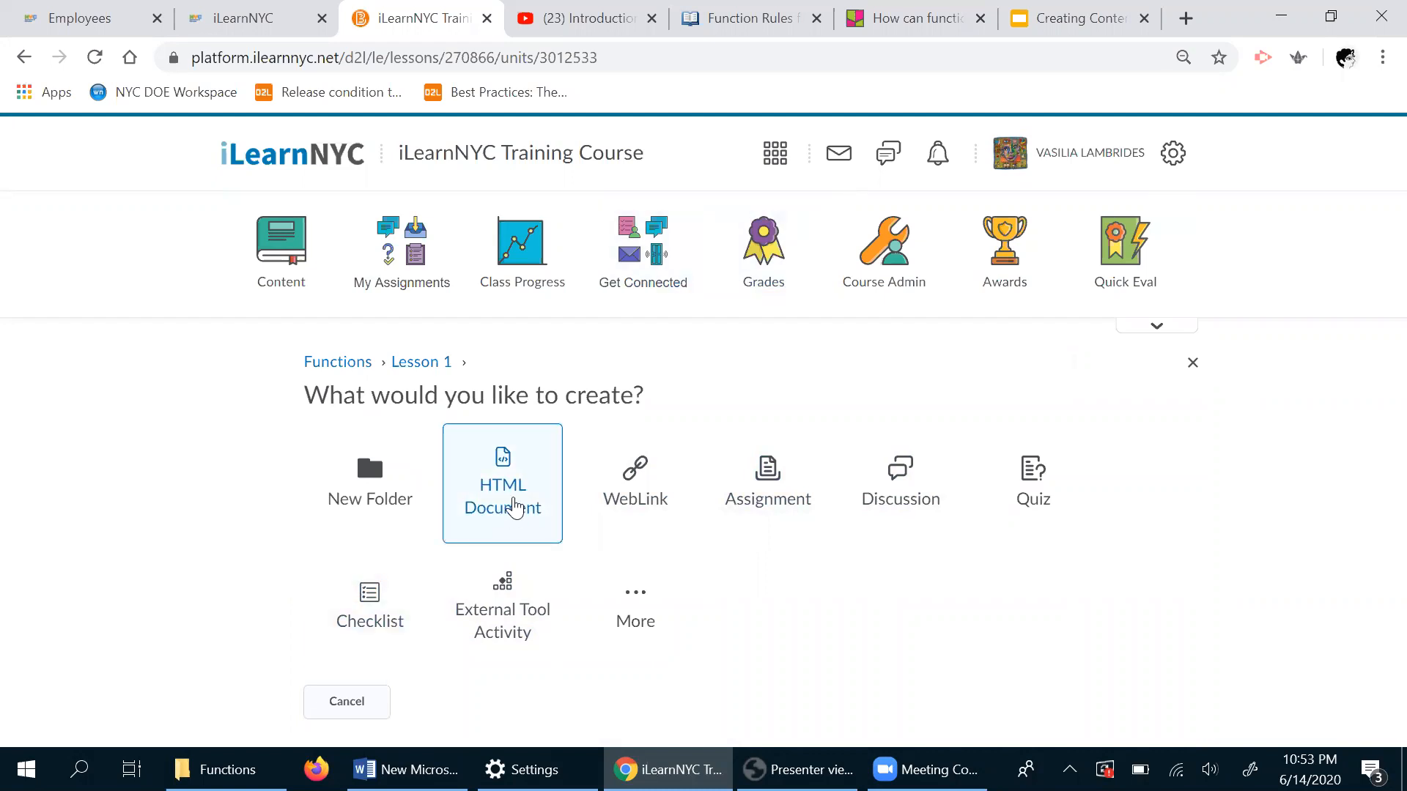
left_click(515, 506)
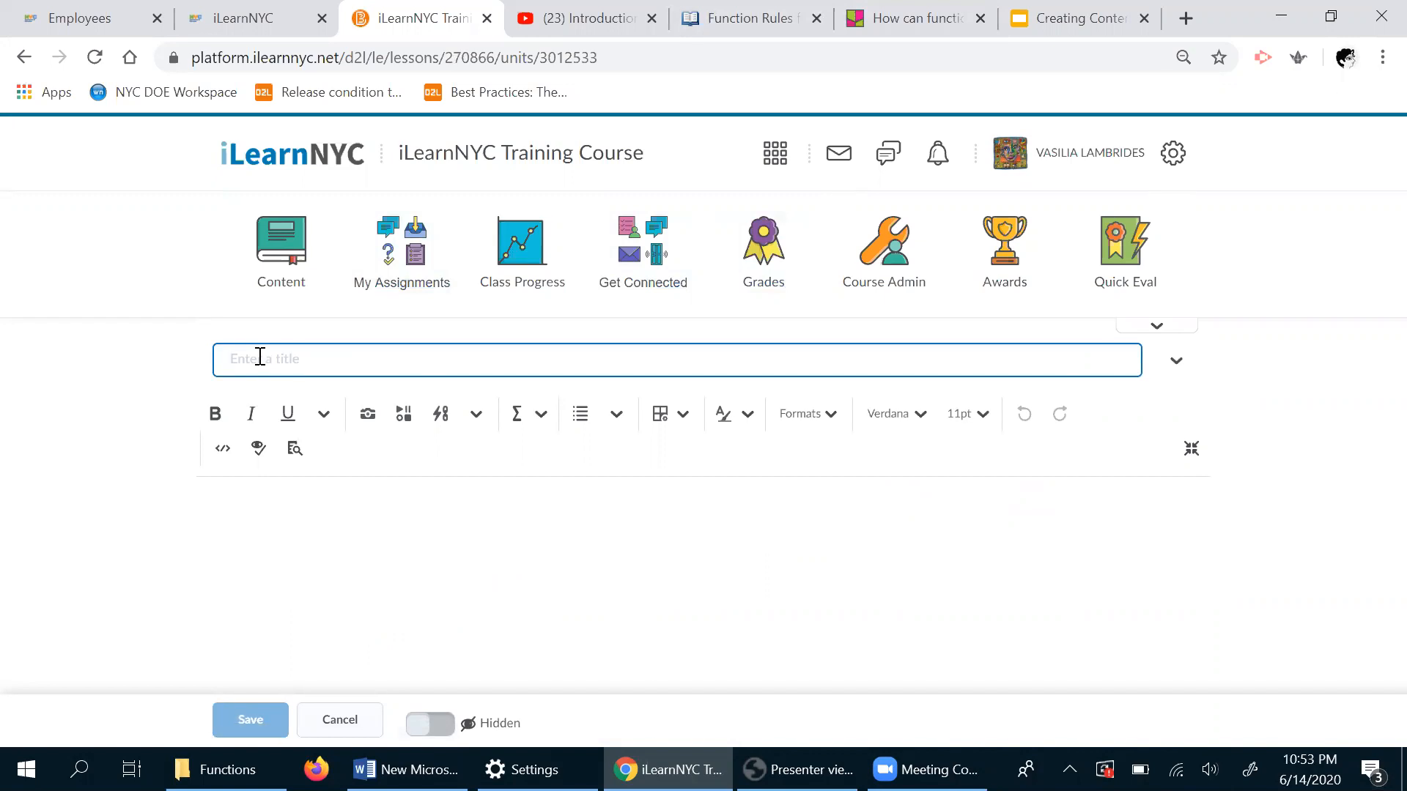
type("Functions in the Real world")
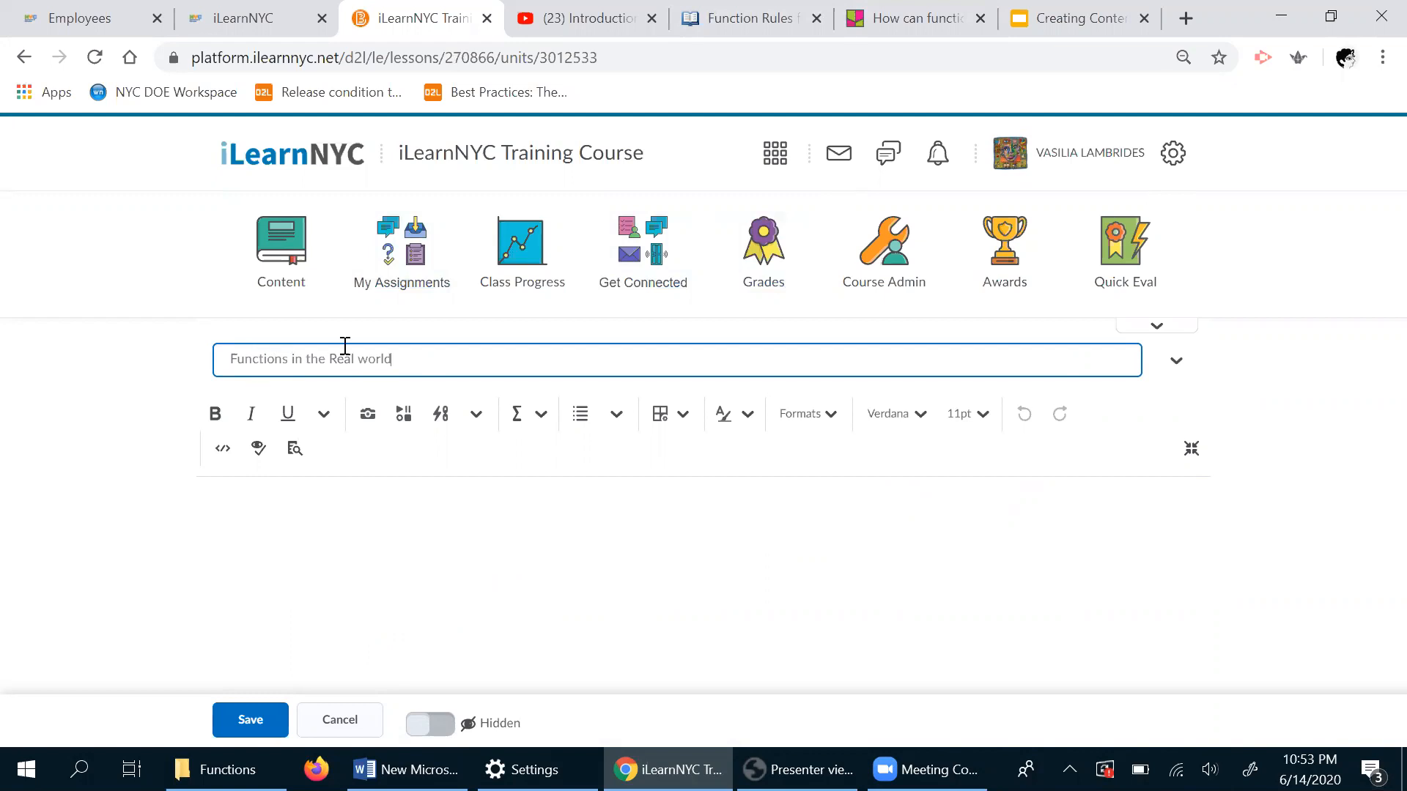
left_click(368, 360)
key("BackSpace")
type("W")
left_click(252, 497)
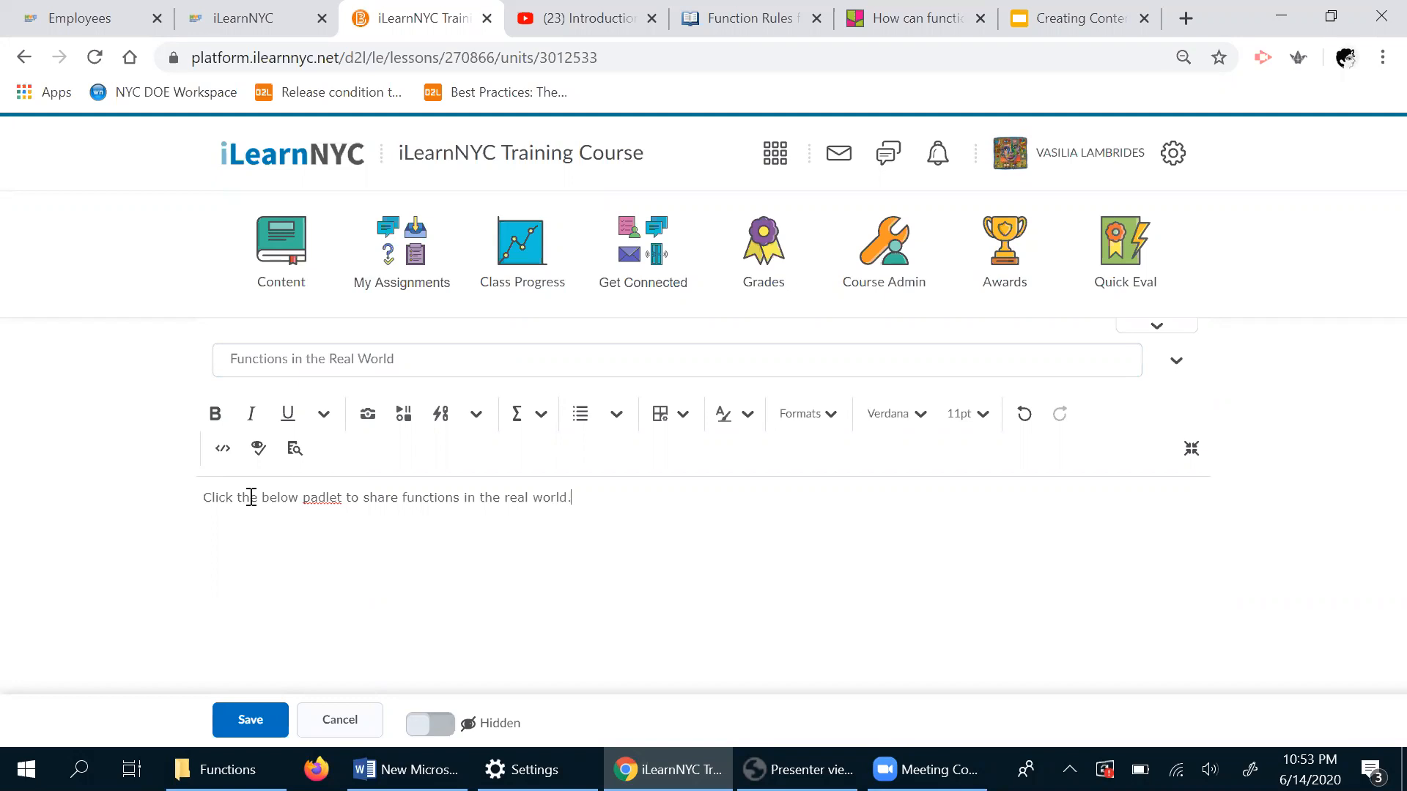
- Copy the full embed code of the padlet "How can functions describe real-world situations?" and return to the HTML document in iLearnNYC
left_click(910, 26)
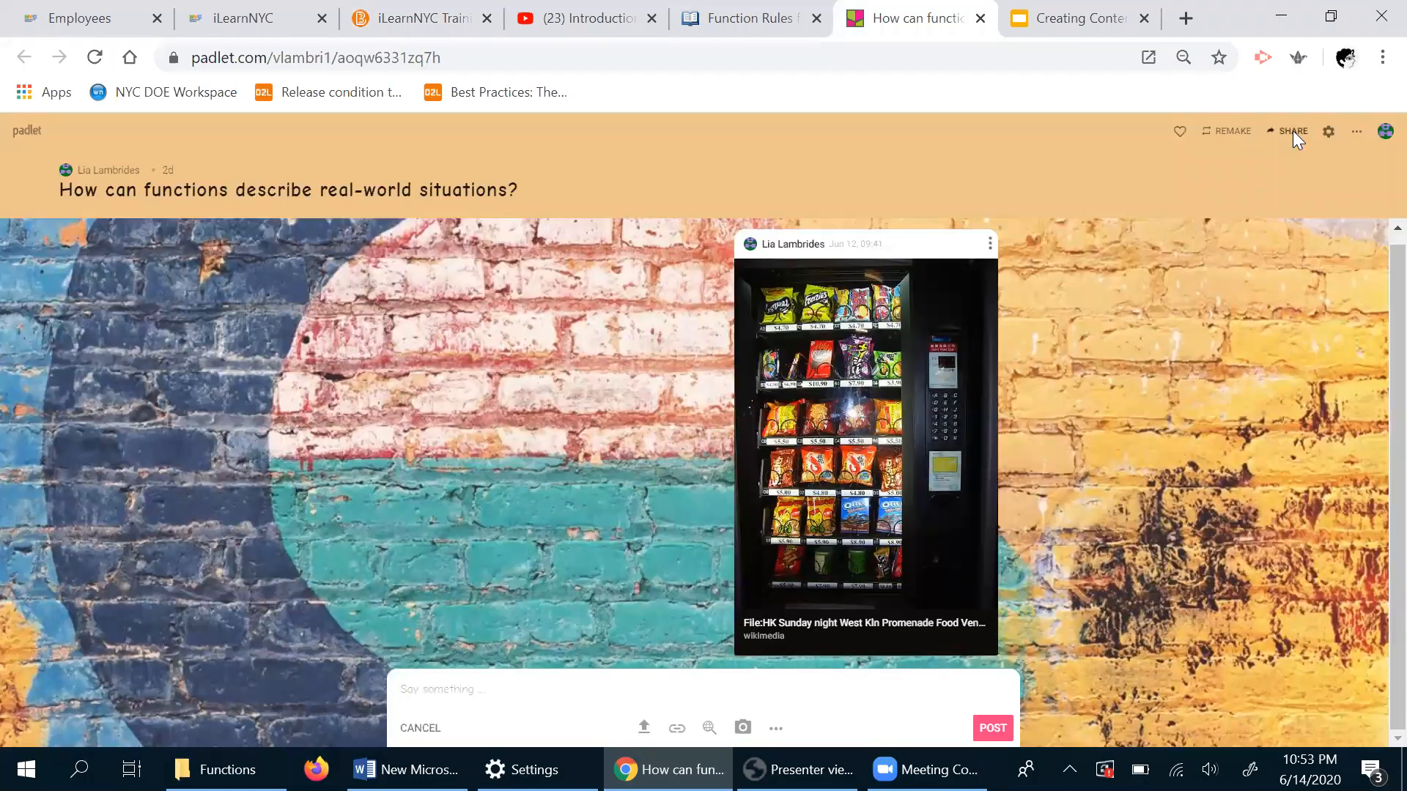
left_click(1293, 131)
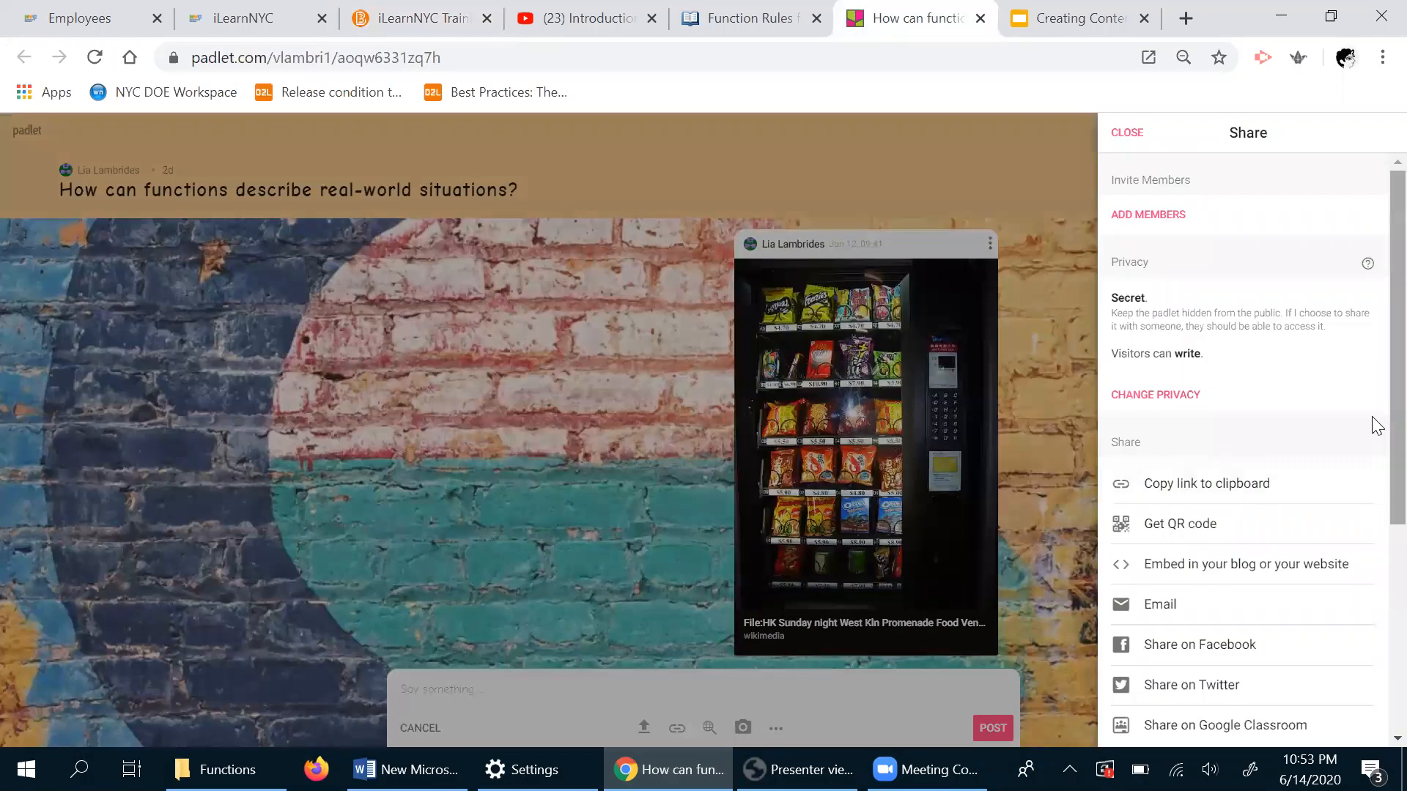
left_click(1257, 566)
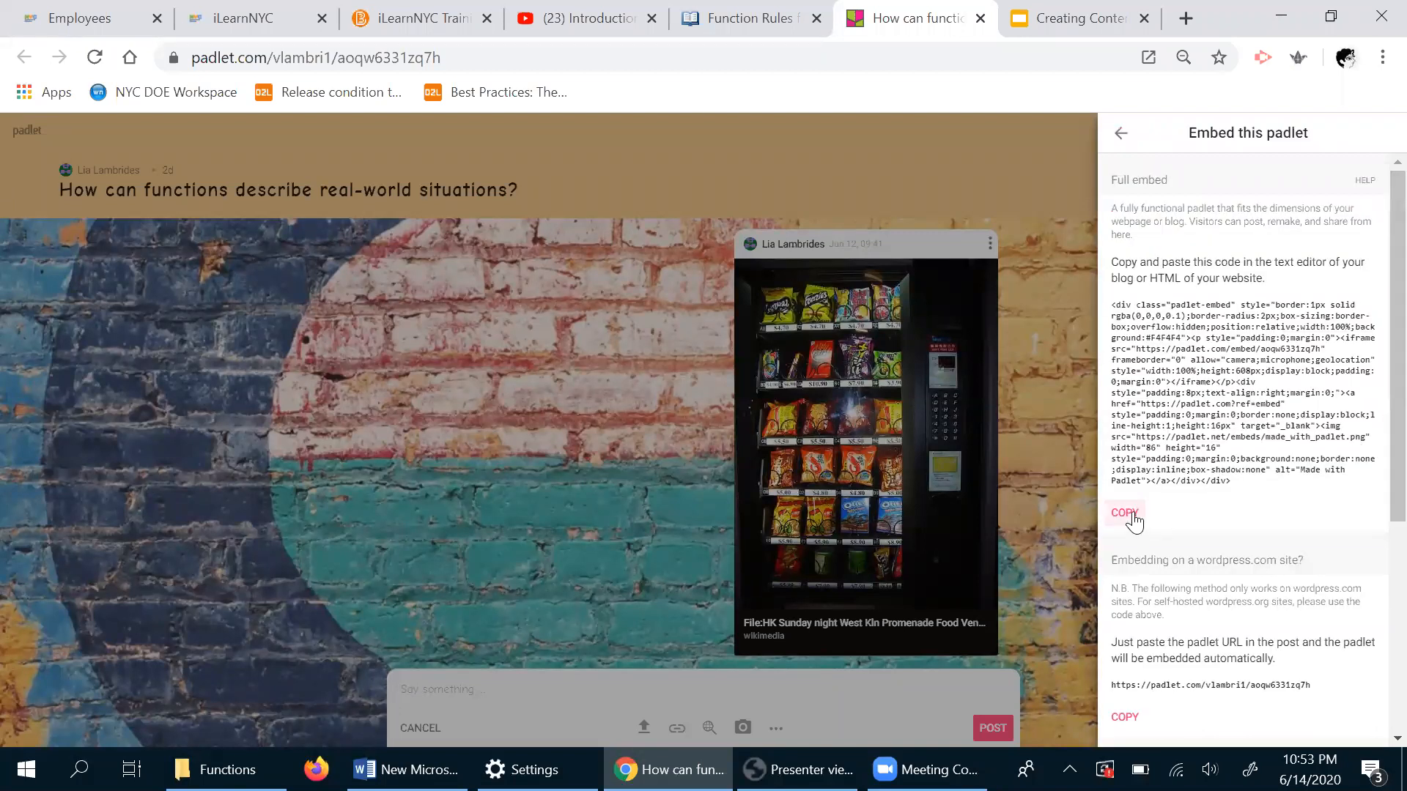
left_click(1133, 520)
left_click(432, 28)
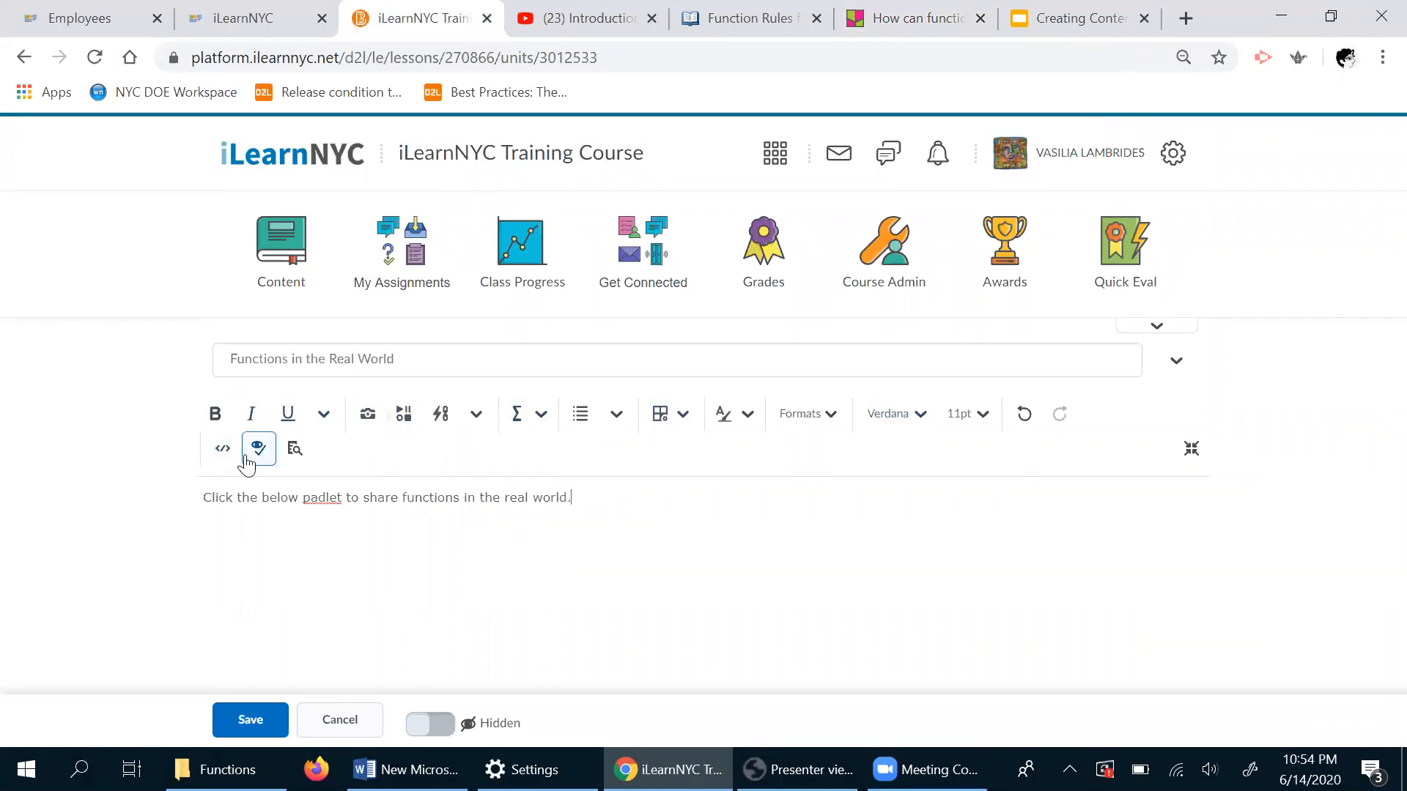
- Paste the padlet embed code at the end of the document's HTML source and save the Functions in the Real World page
left_click(222, 453)
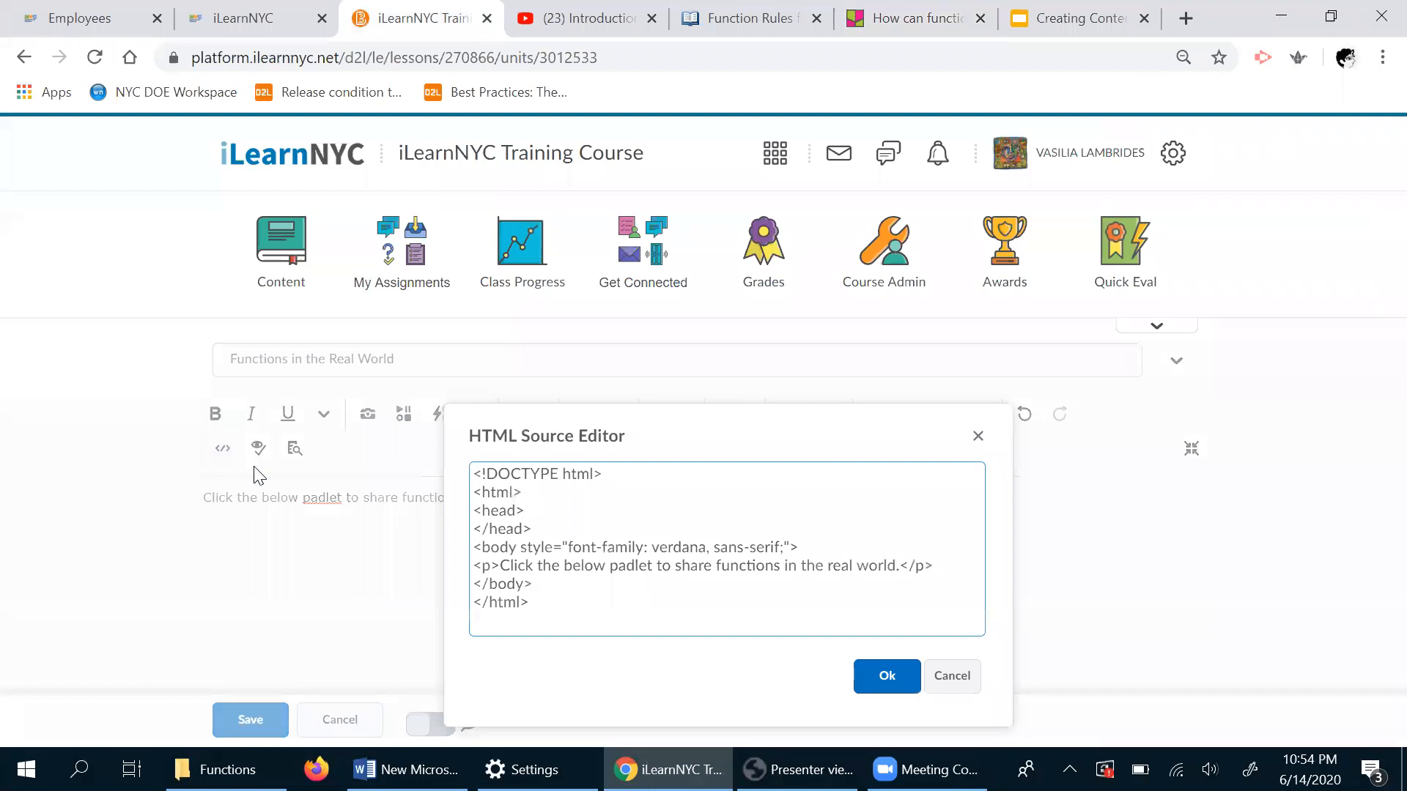
left_click(536, 609)
key("ctrl+v")
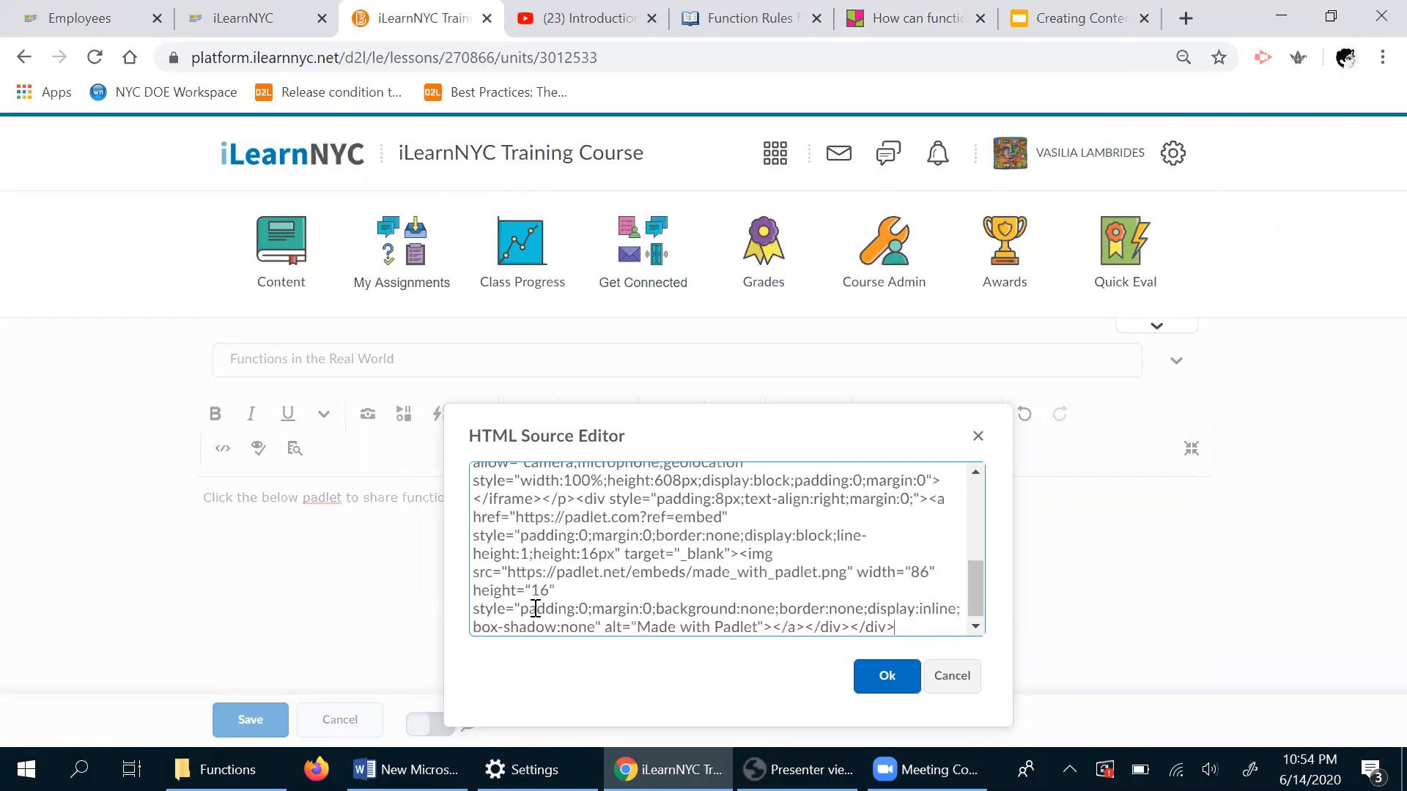
left_click(886, 676)
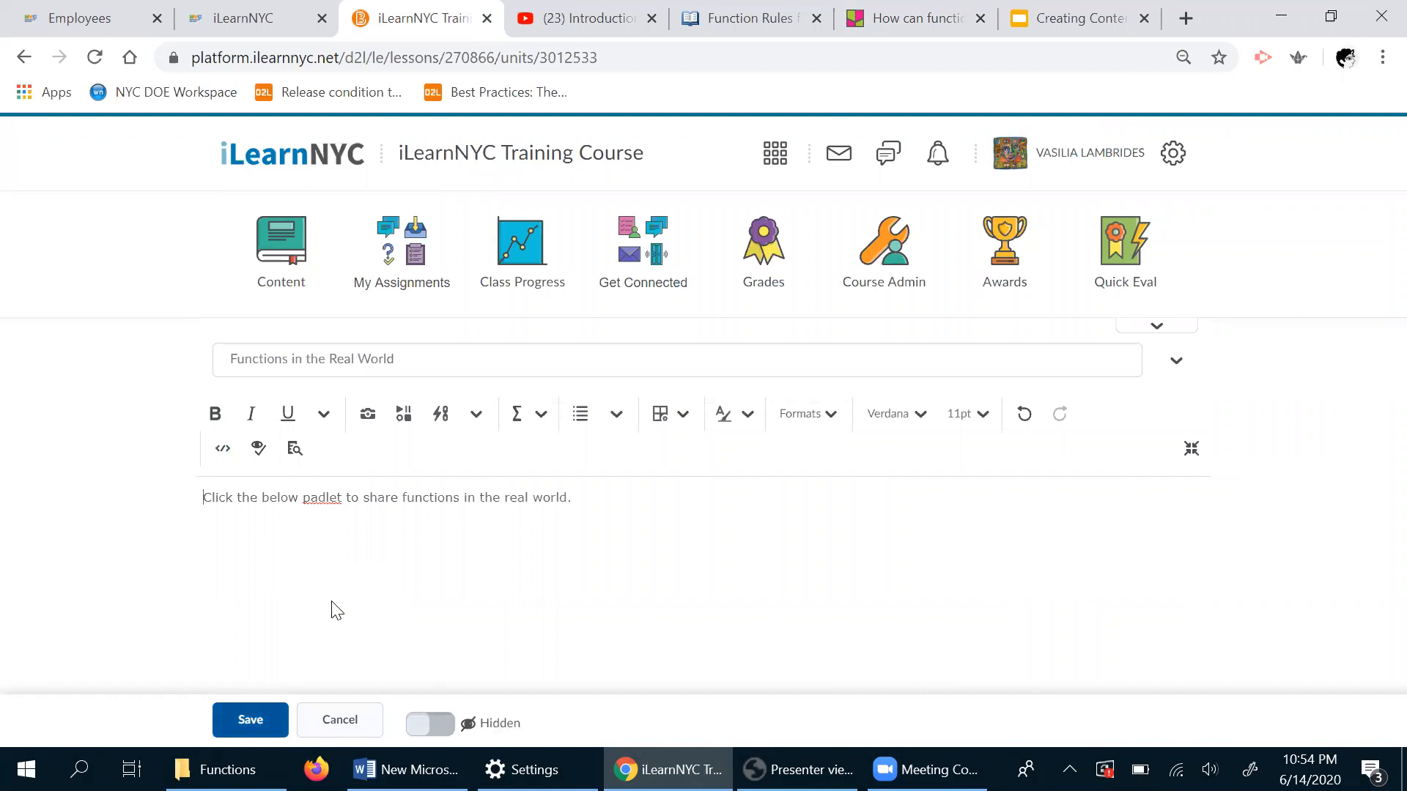
left_click(266, 735)
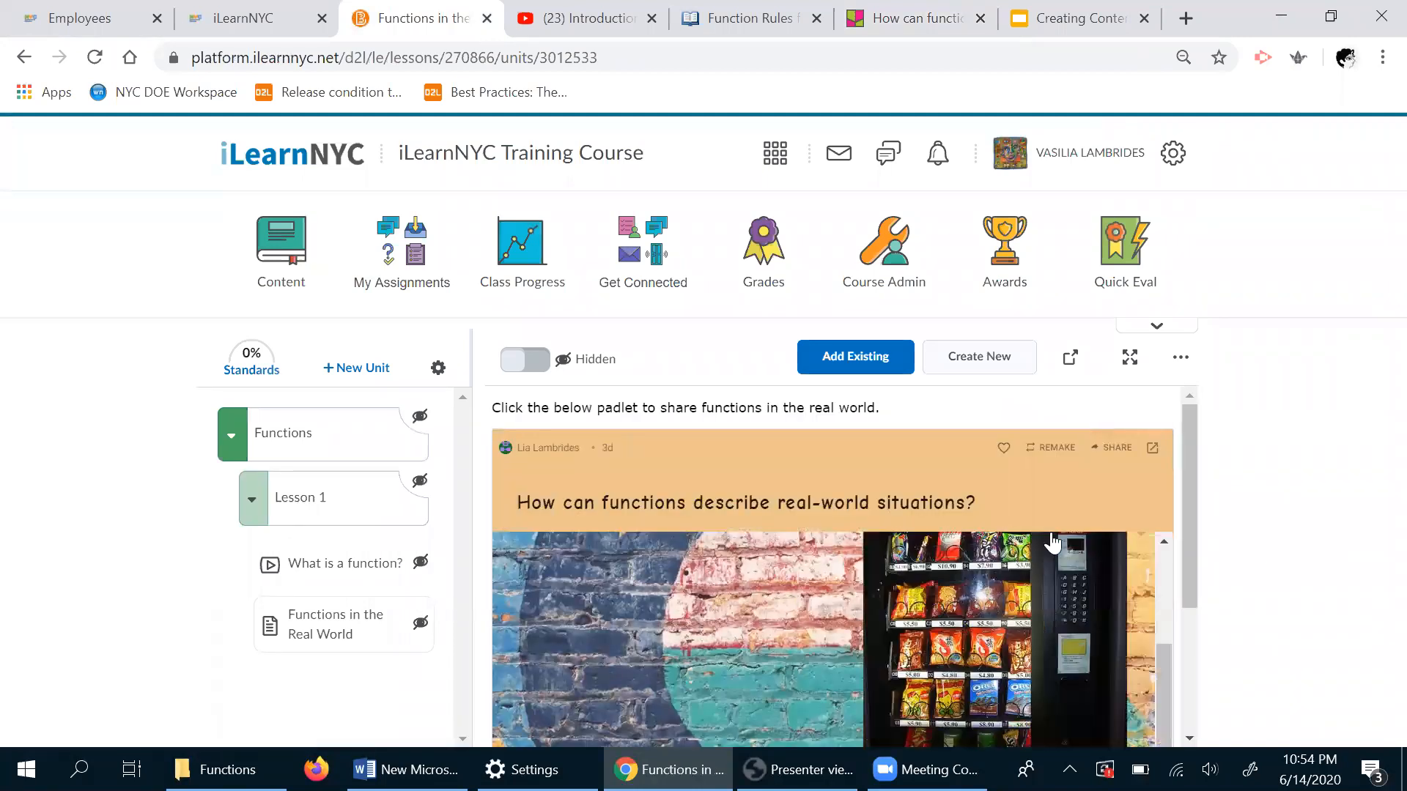
- Look through the embedded padlet on the Functions in the Real World page and show the page in full screen
left_click_drag(1193, 469, 1218, 619)
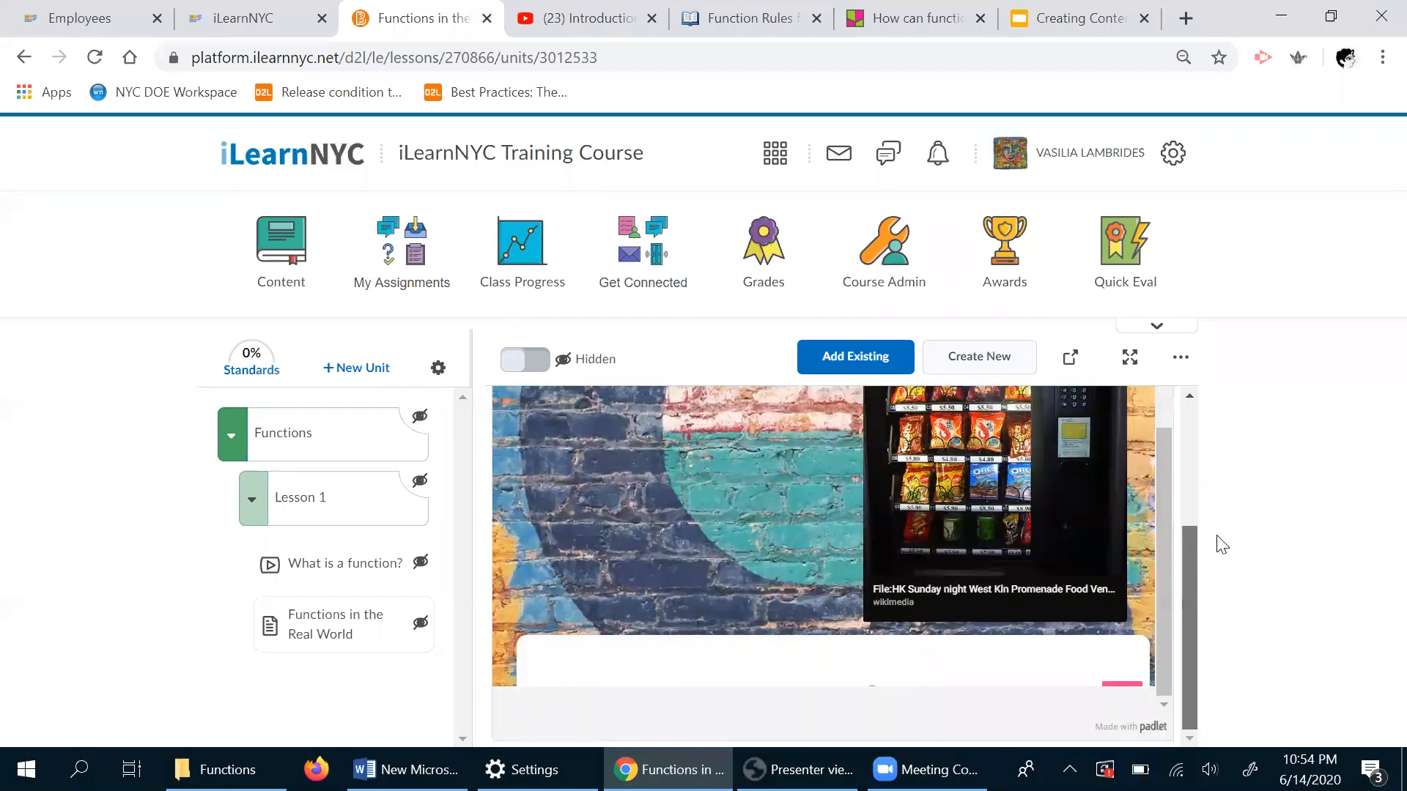
scroll(1219, 539, "up", 1)
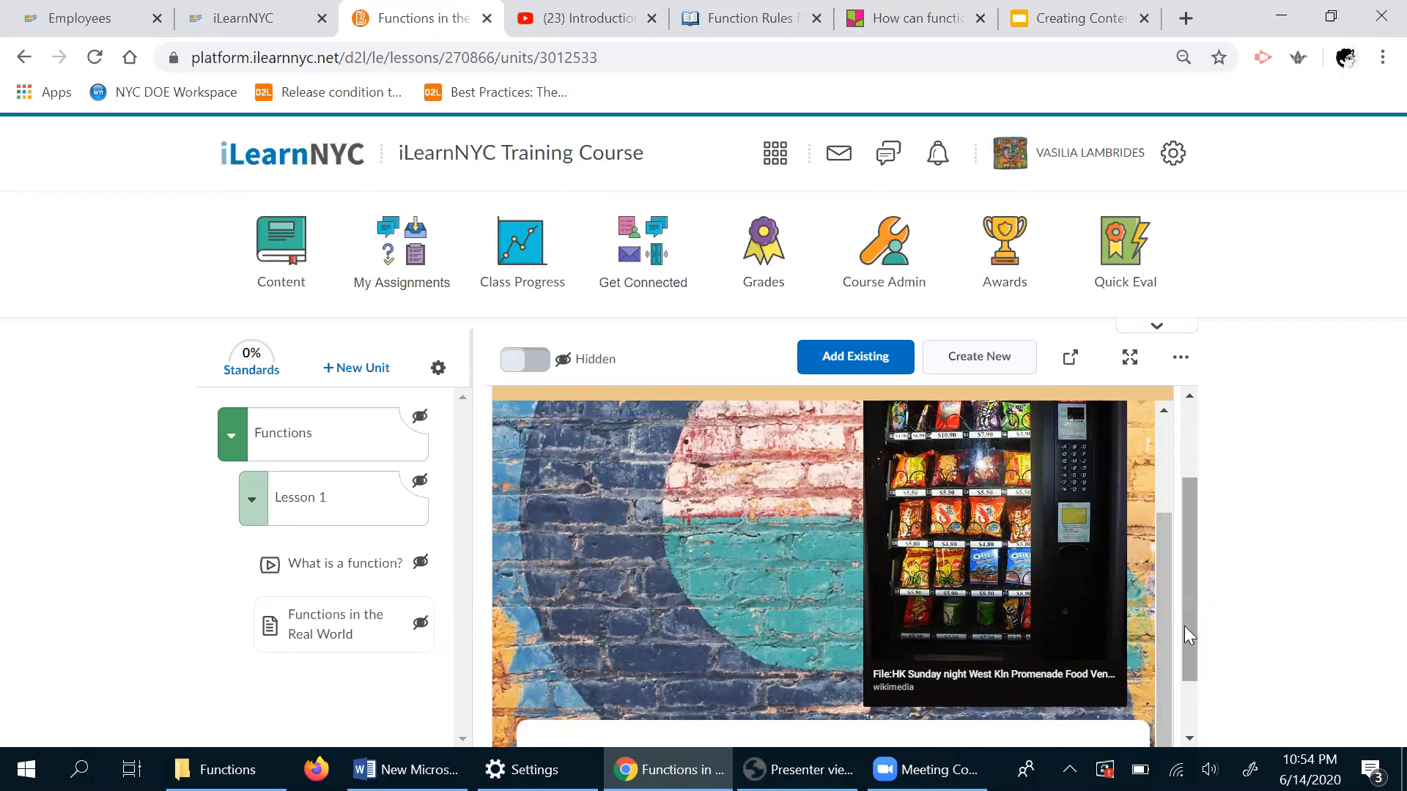
scroll(1184, 626, "down", 1)
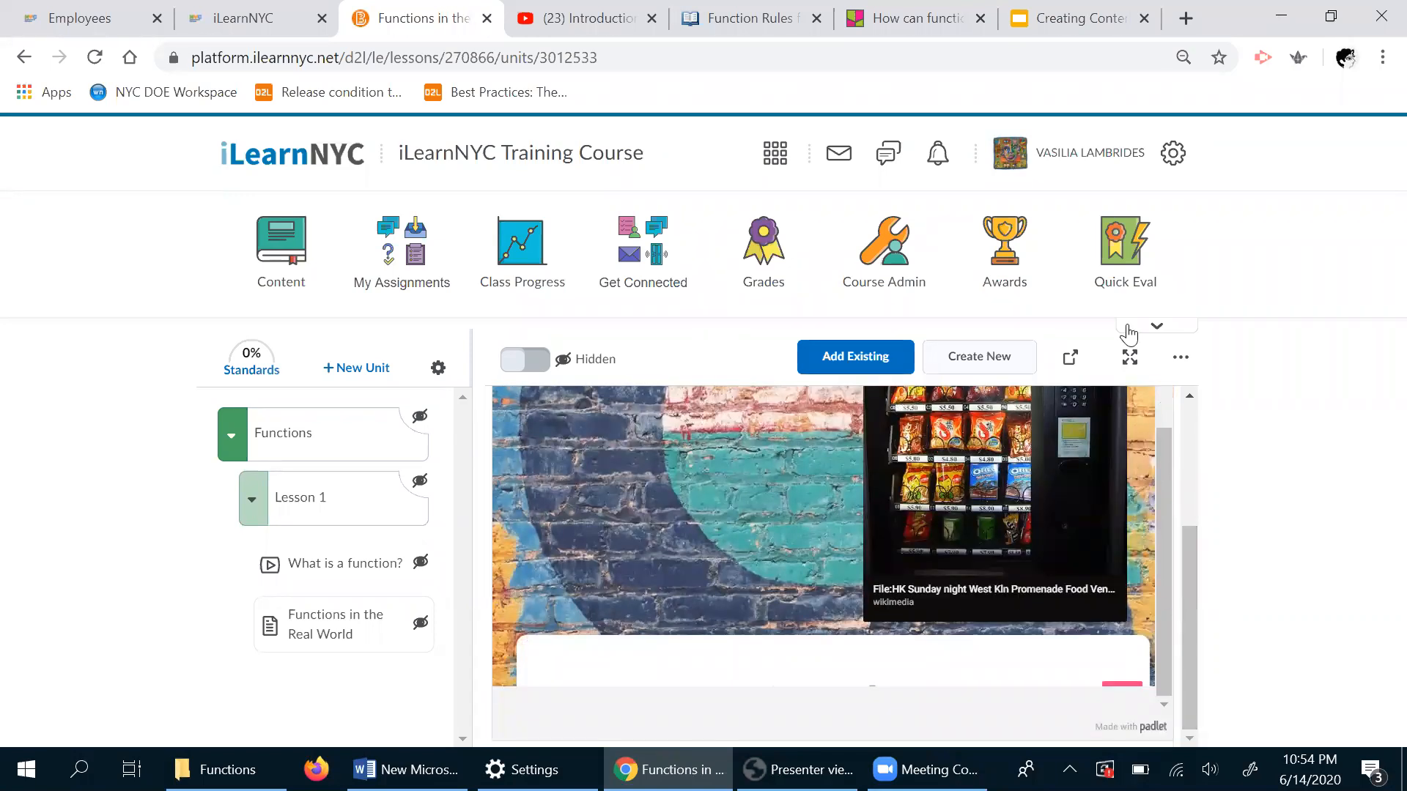
left_click(1129, 357)
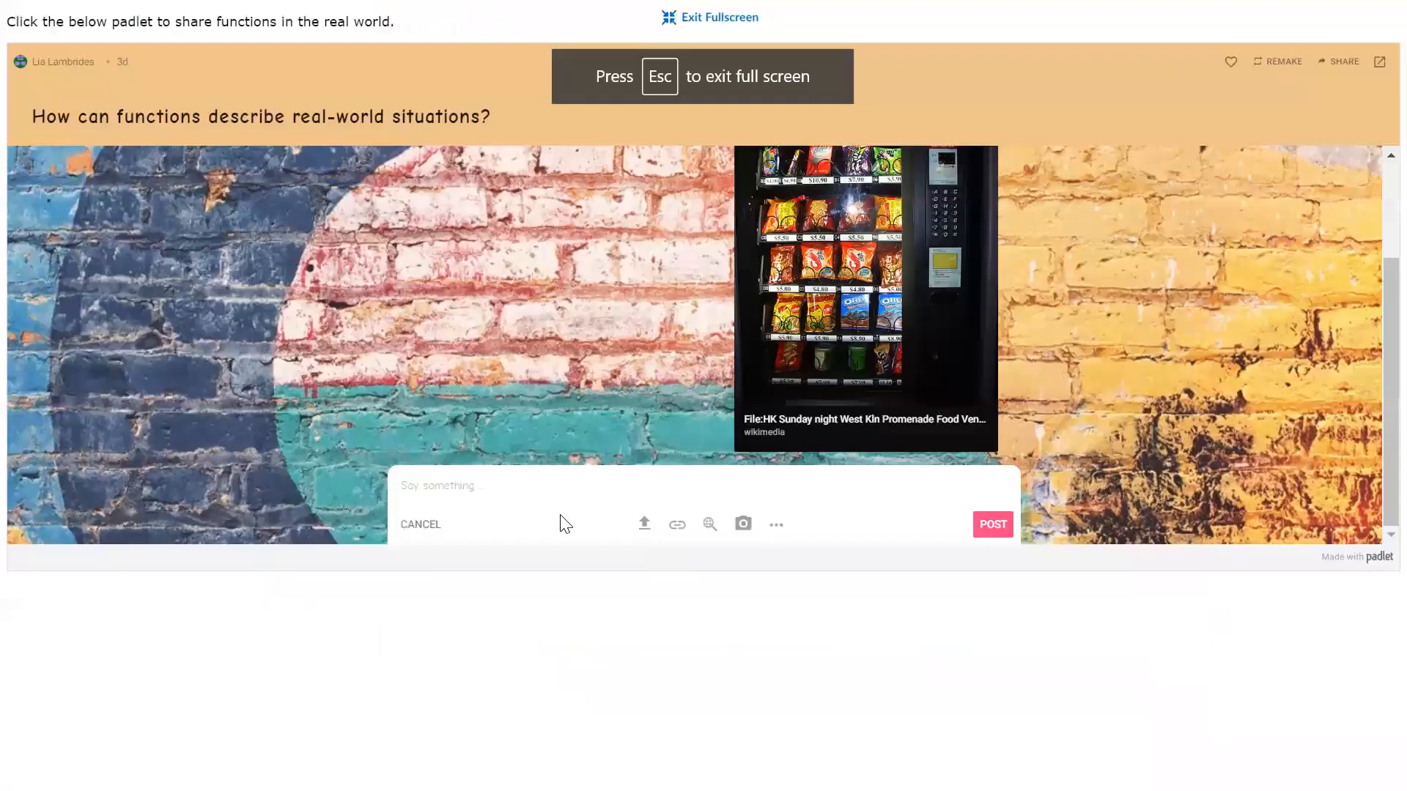
- Post the test message "mmmm" on the embedded padlet, exit full screen and check the post on the page
left_click(441, 486)
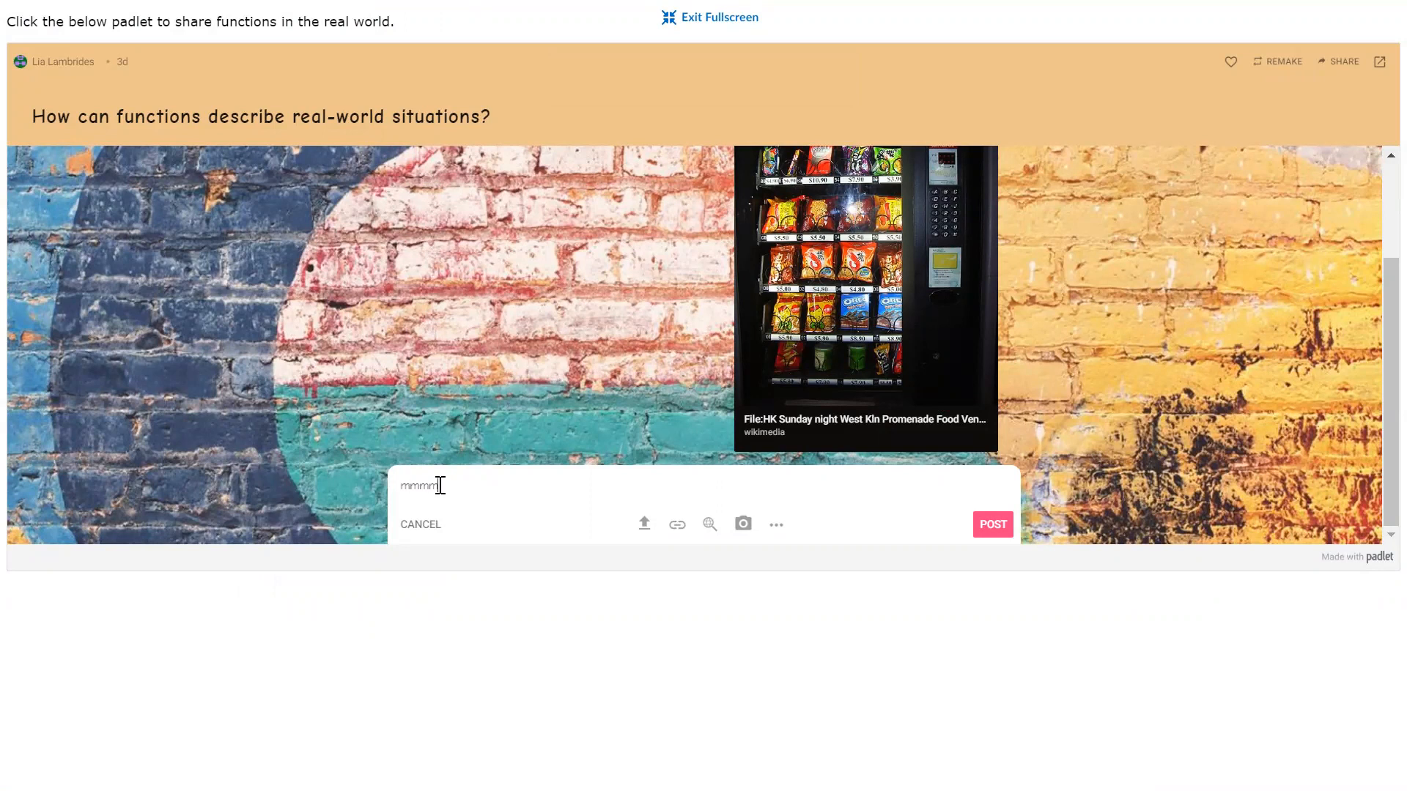
left_click(1008, 524)
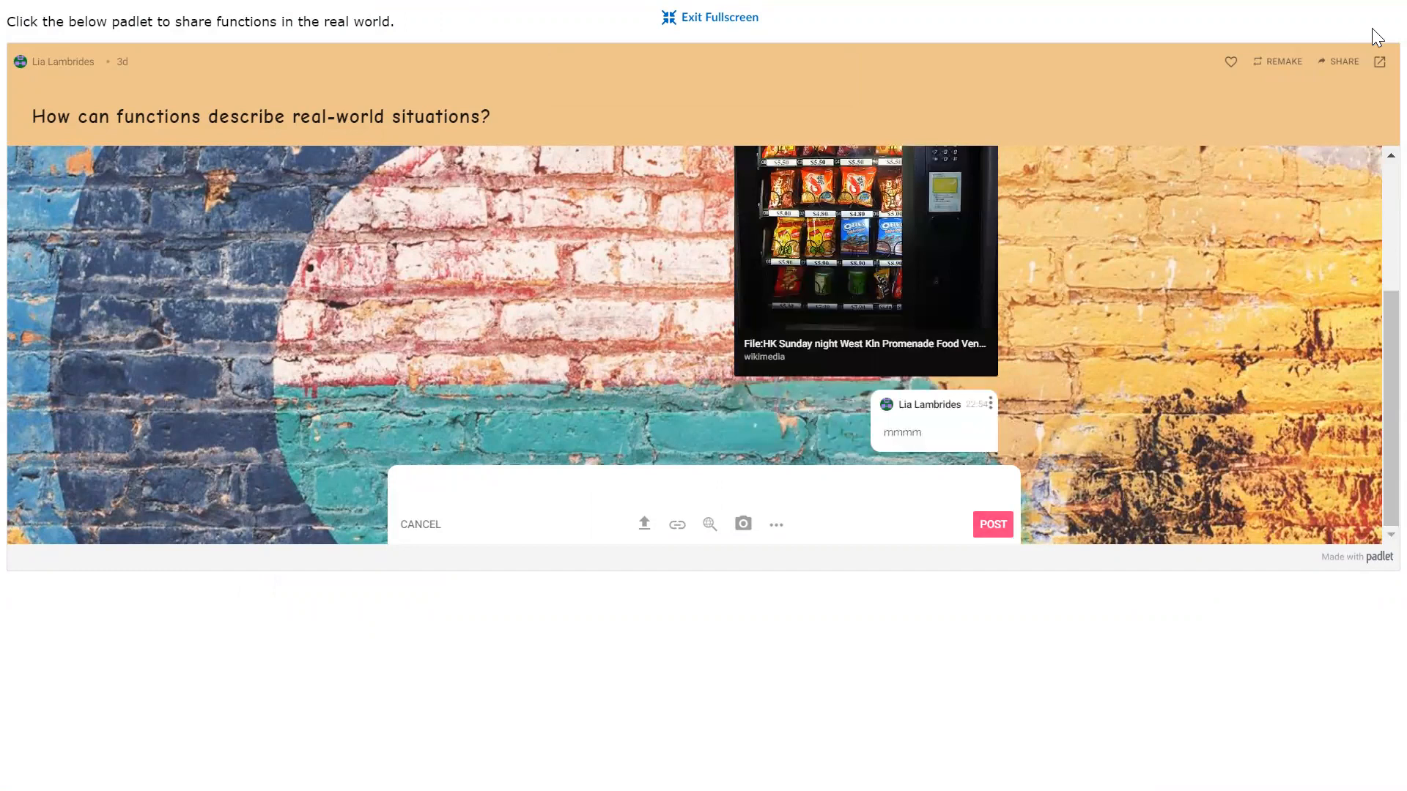
key("Escape")
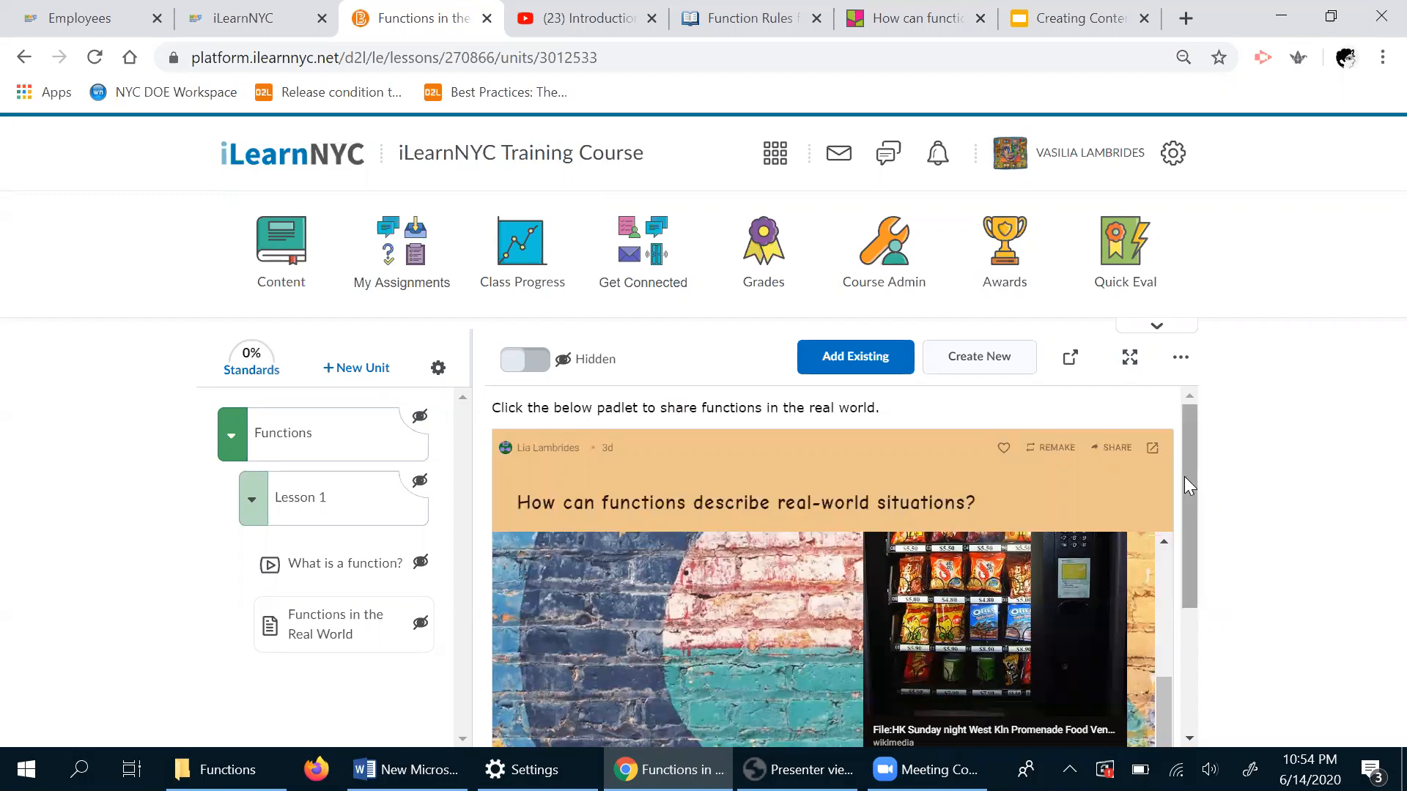
scroll(1196, 561, "down", 2)
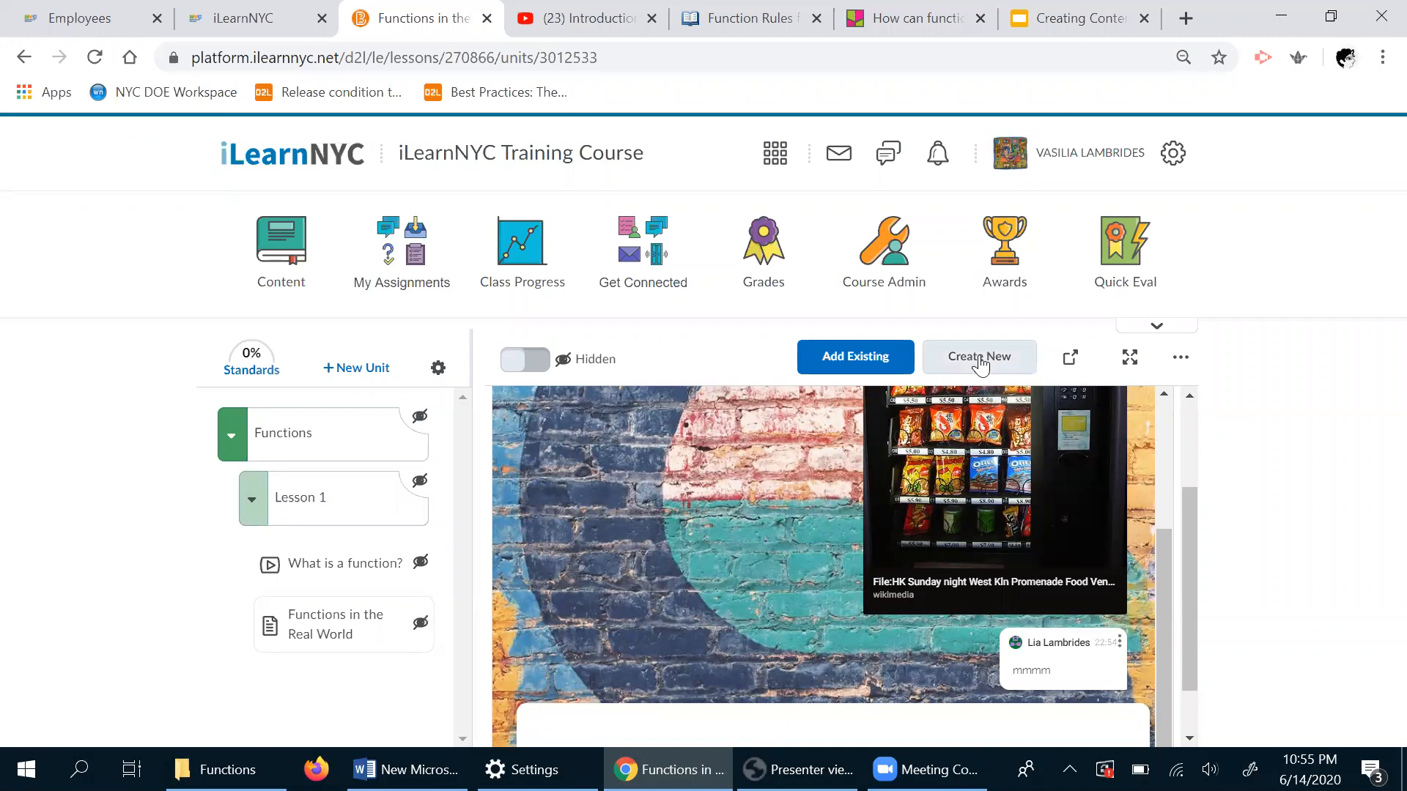
- Upload the file "PowerPoint-Sec3.2 Introduction to Functions" from the computer into Lesson 1 and look through its slides
left_click(857, 364)
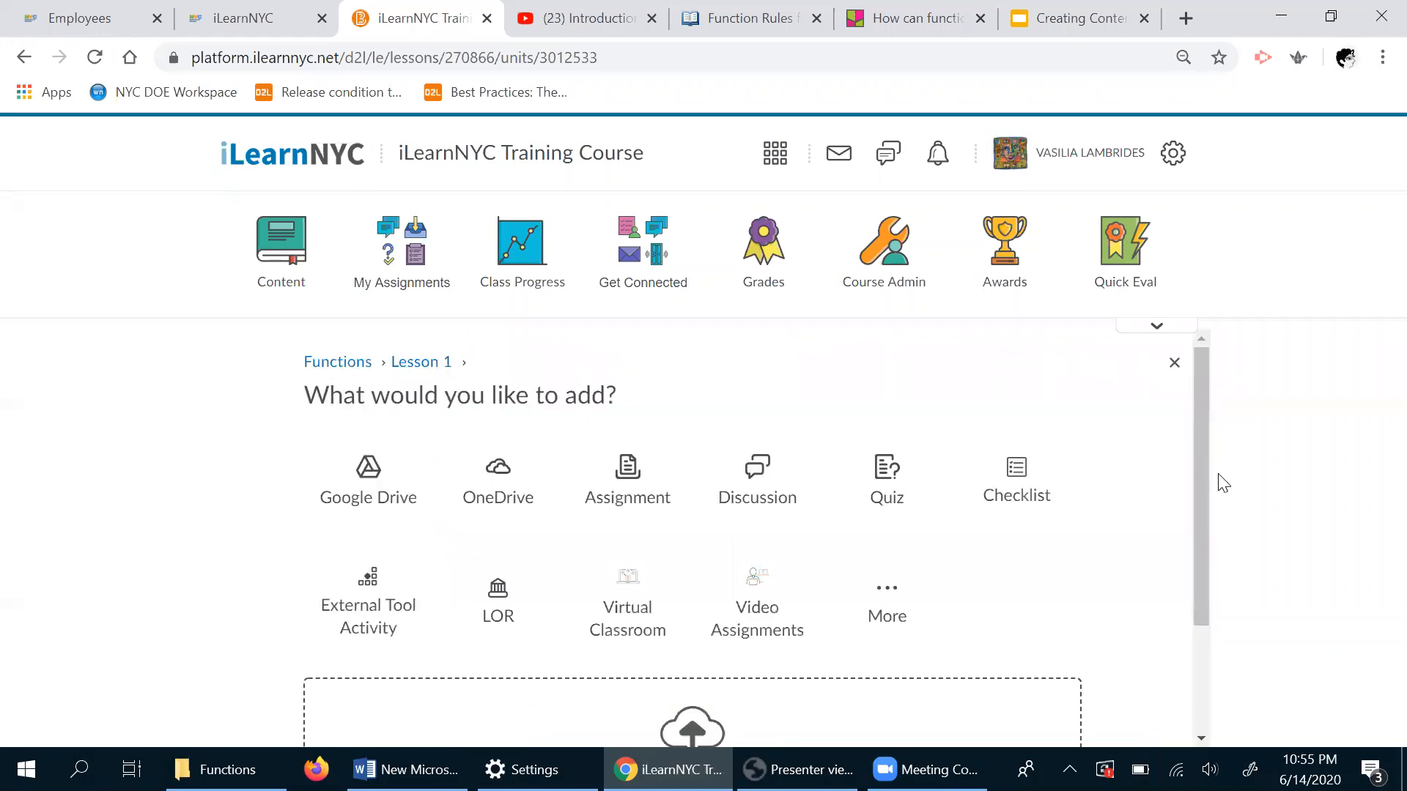
left_click_drag(1202, 438, 1207, 602)
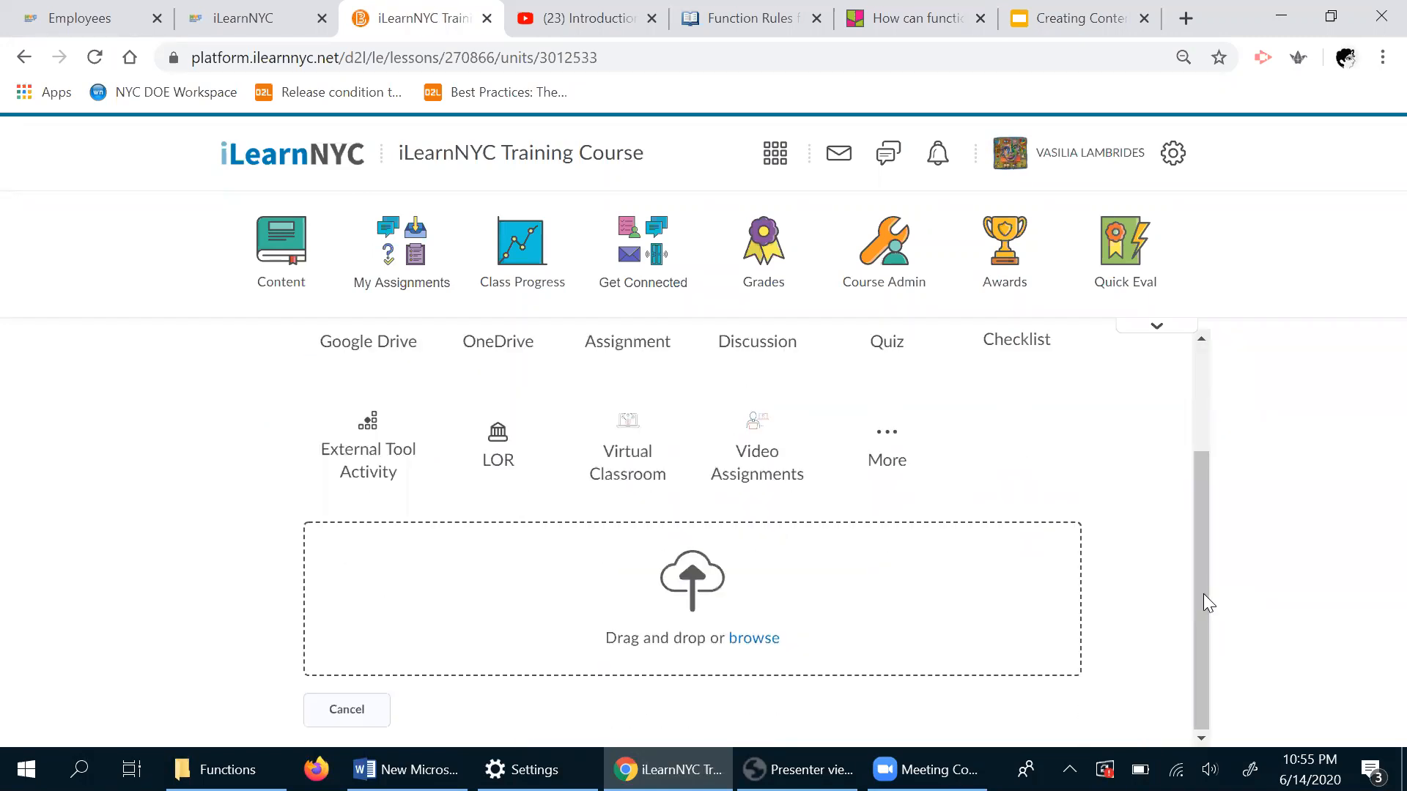
left_click(746, 638)
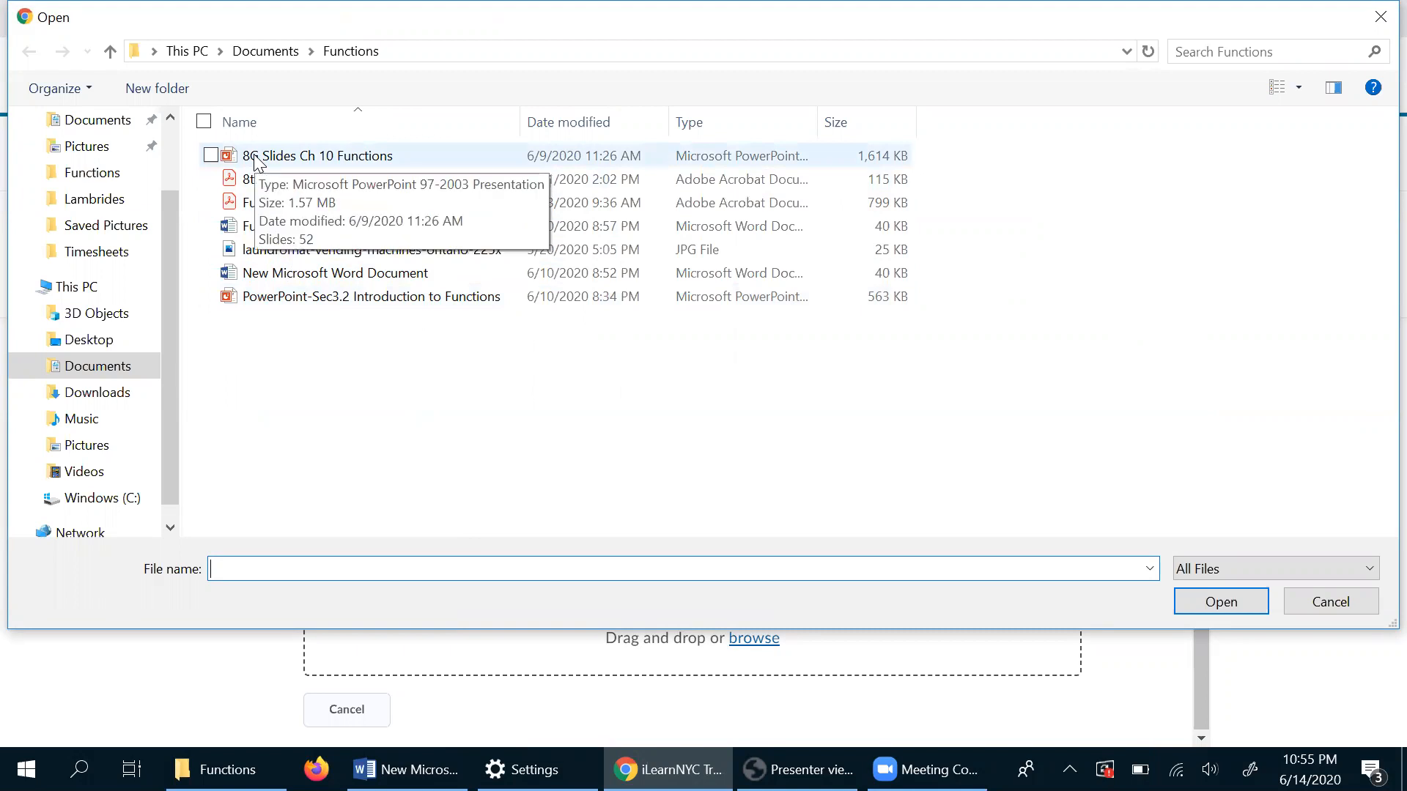
left_click(273, 300)
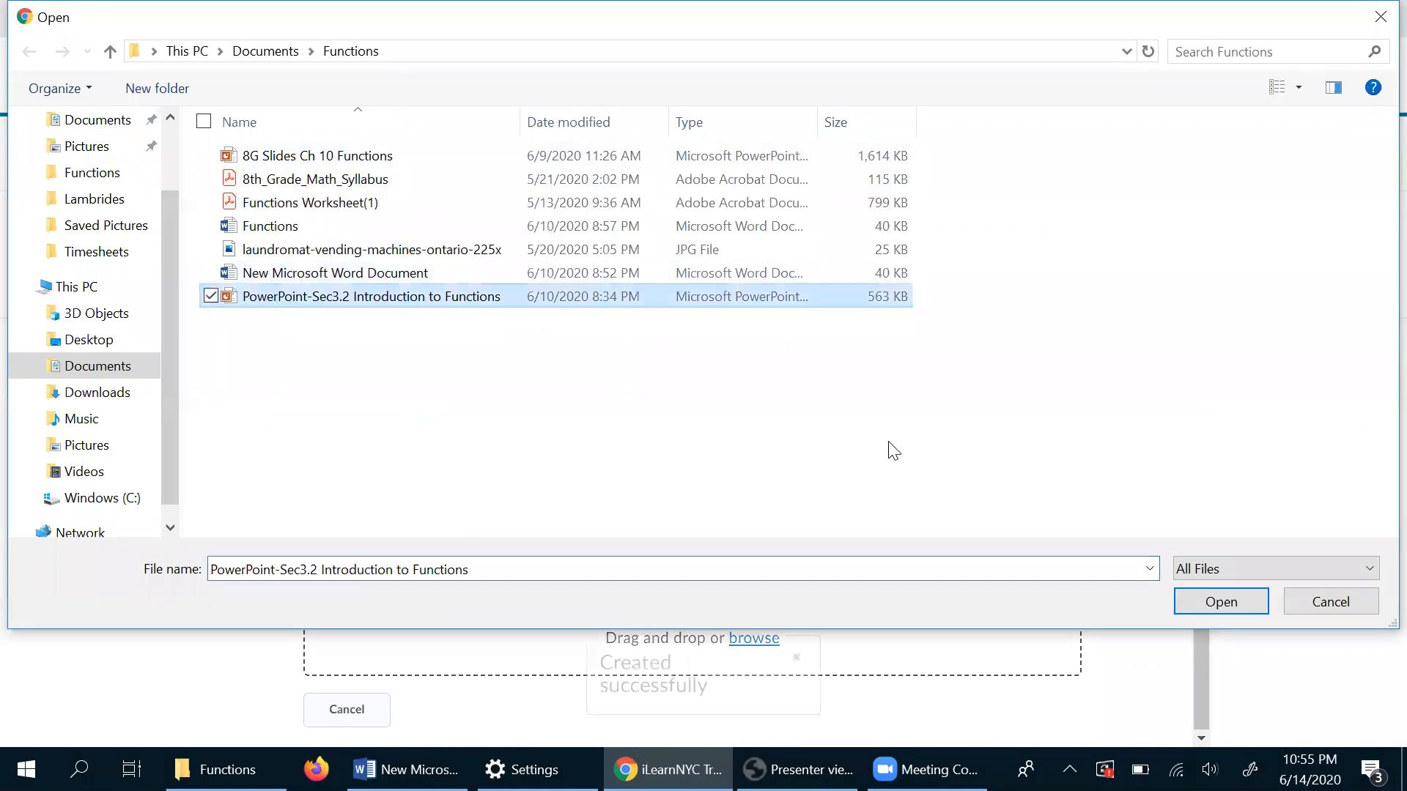
left_click(1197, 605)
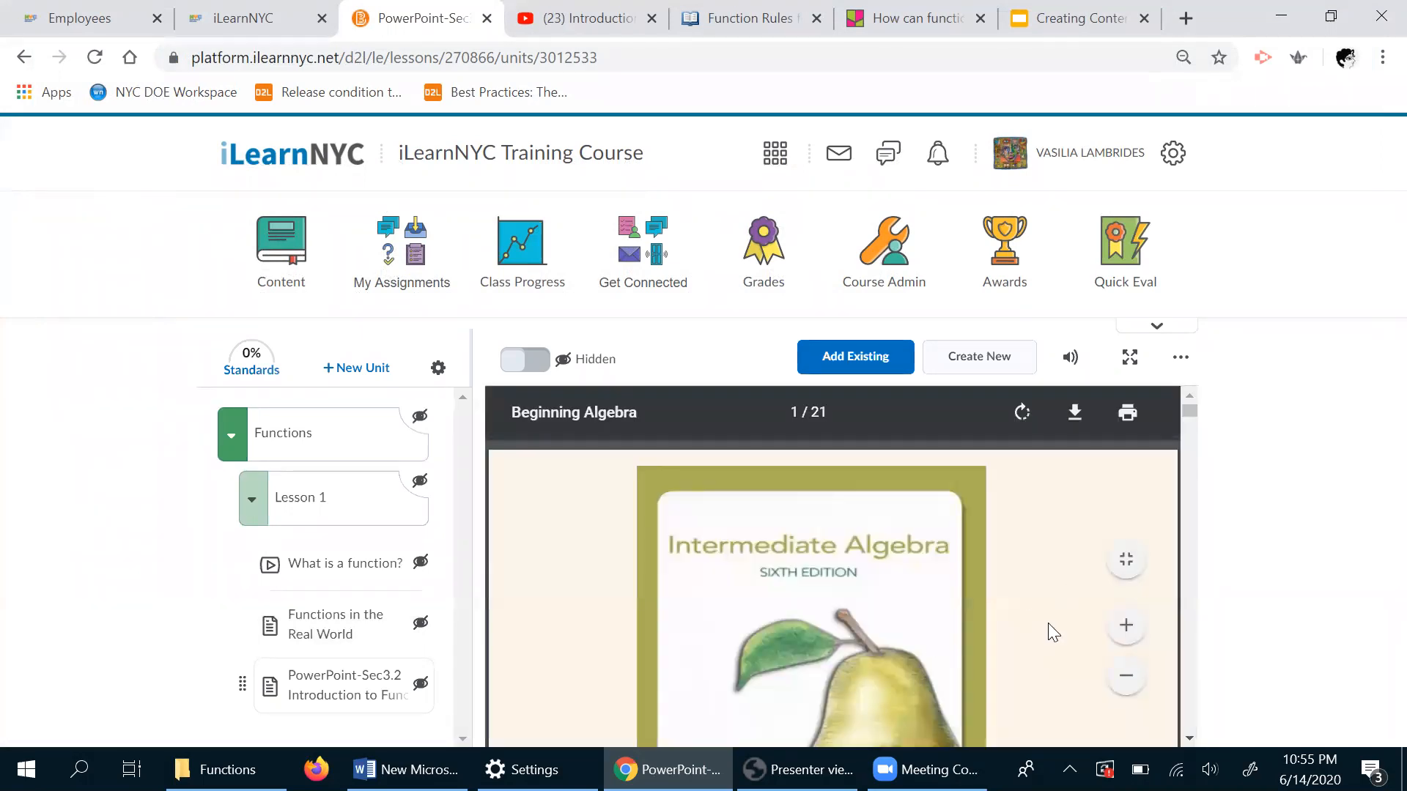
scroll(1048, 623, "down", 5)
scroll(1049, 621, "down", 12)
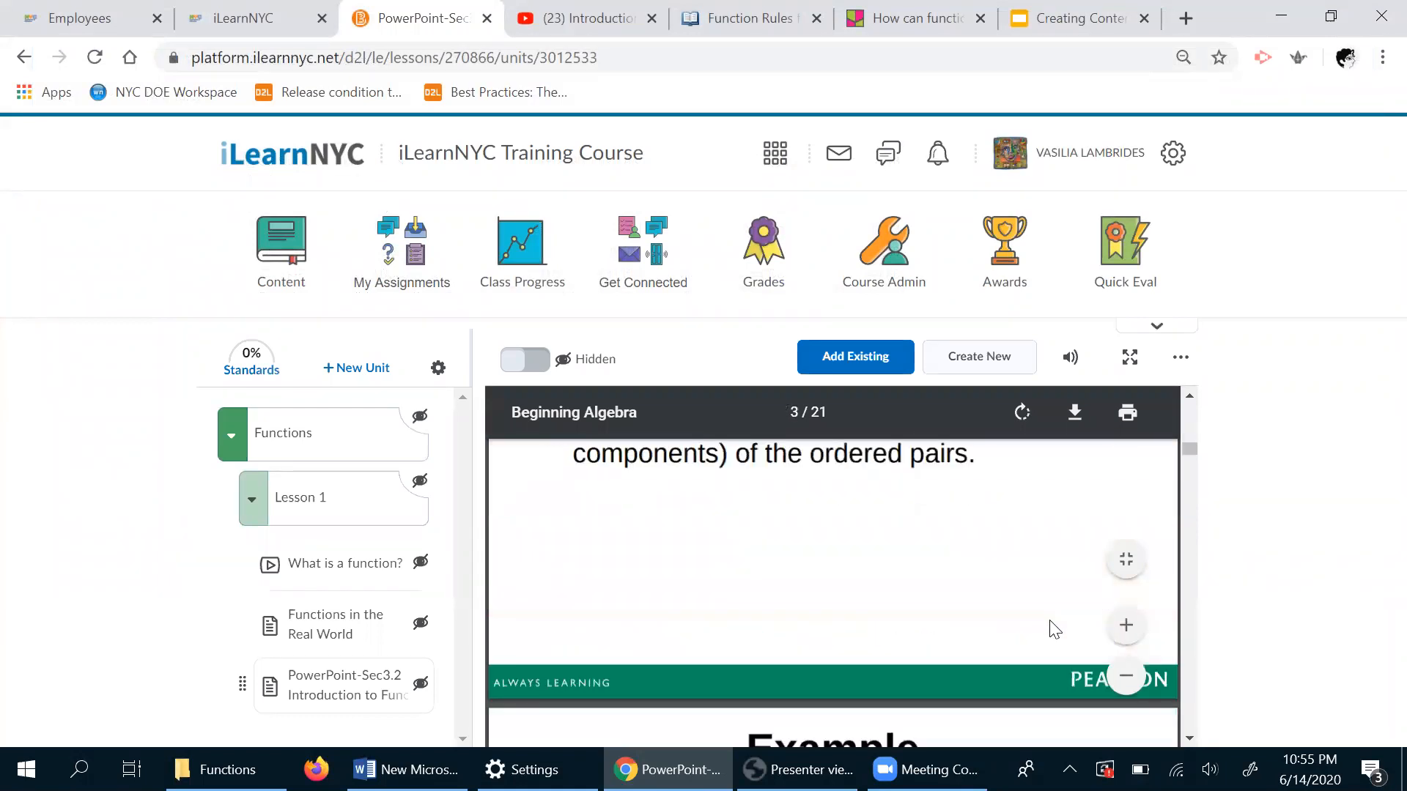
scroll(1050, 623, "down", 6)
scroll(1050, 622, "up", 4)
scroll(1049, 623, "up", 10)
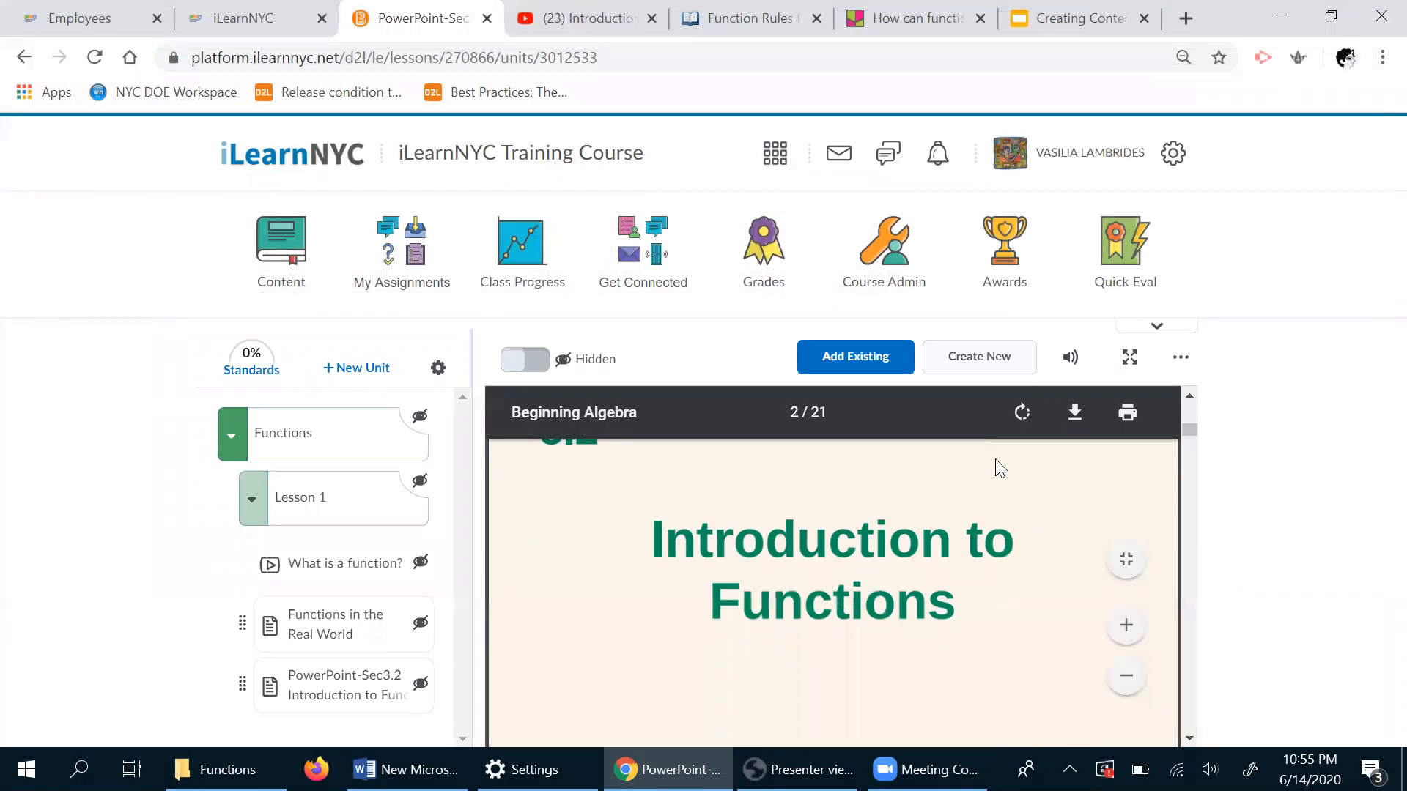
- Add the Input-Output Tables file from the A_Functions folder in Google Drive to Lesson 1
left_click(845, 360)
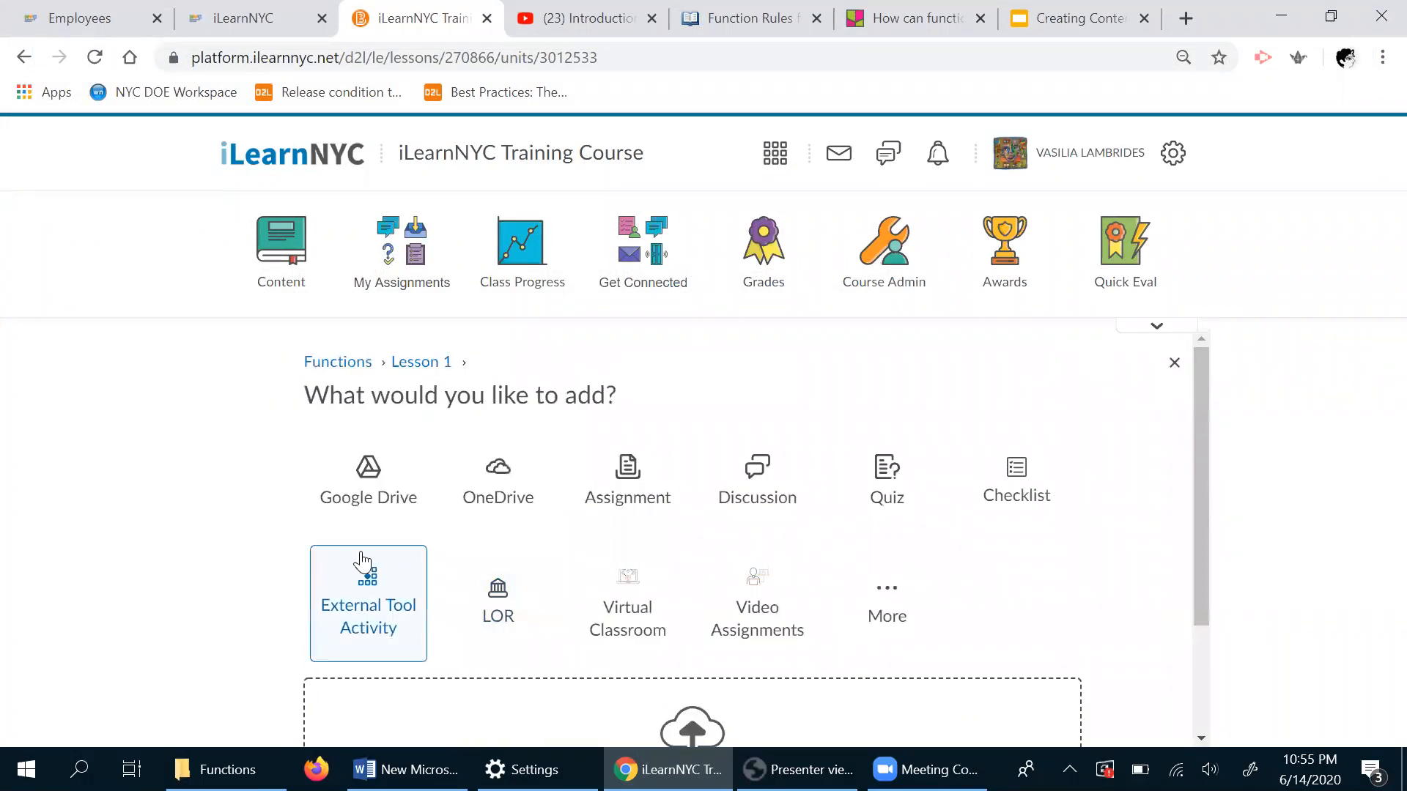
left_click(383, 491)
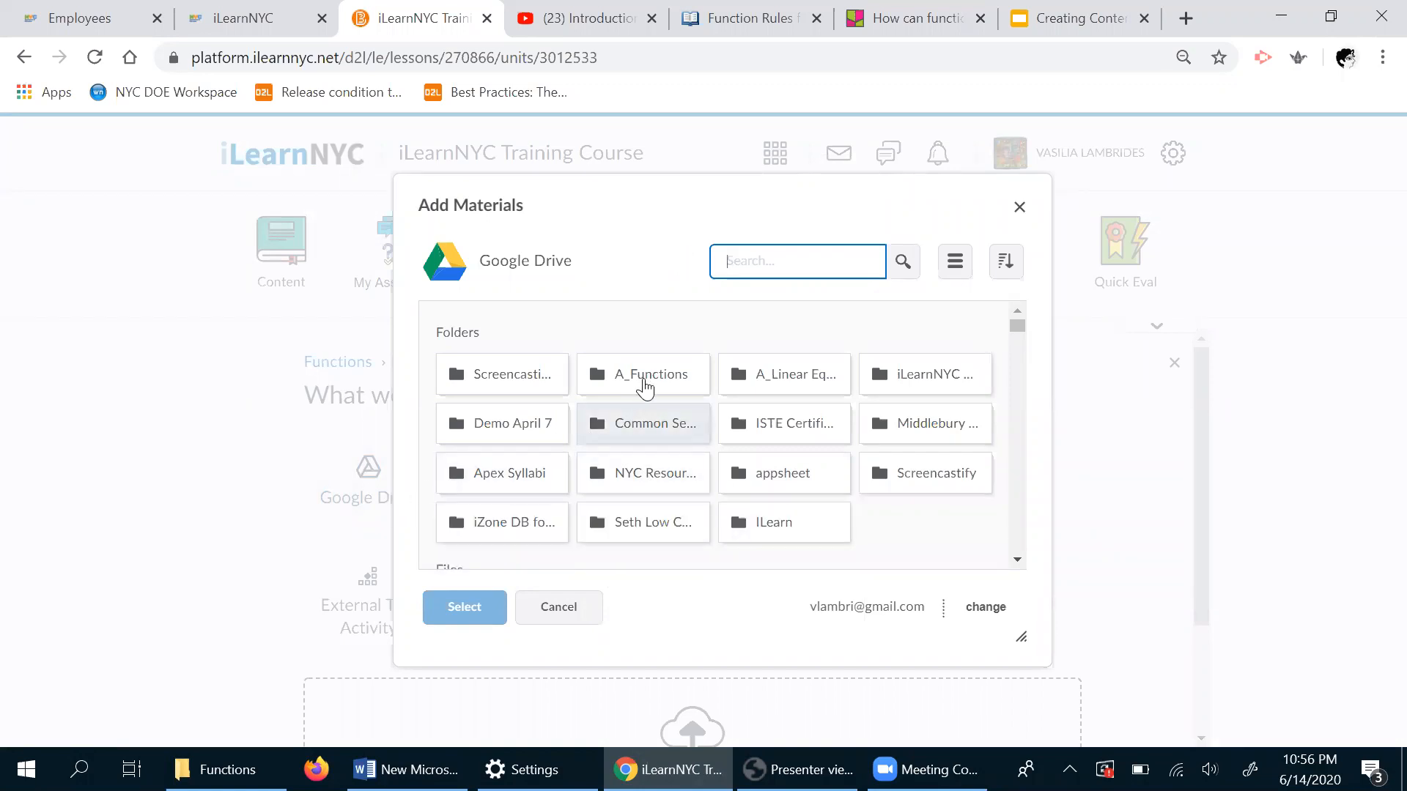
left_click(649, 382)
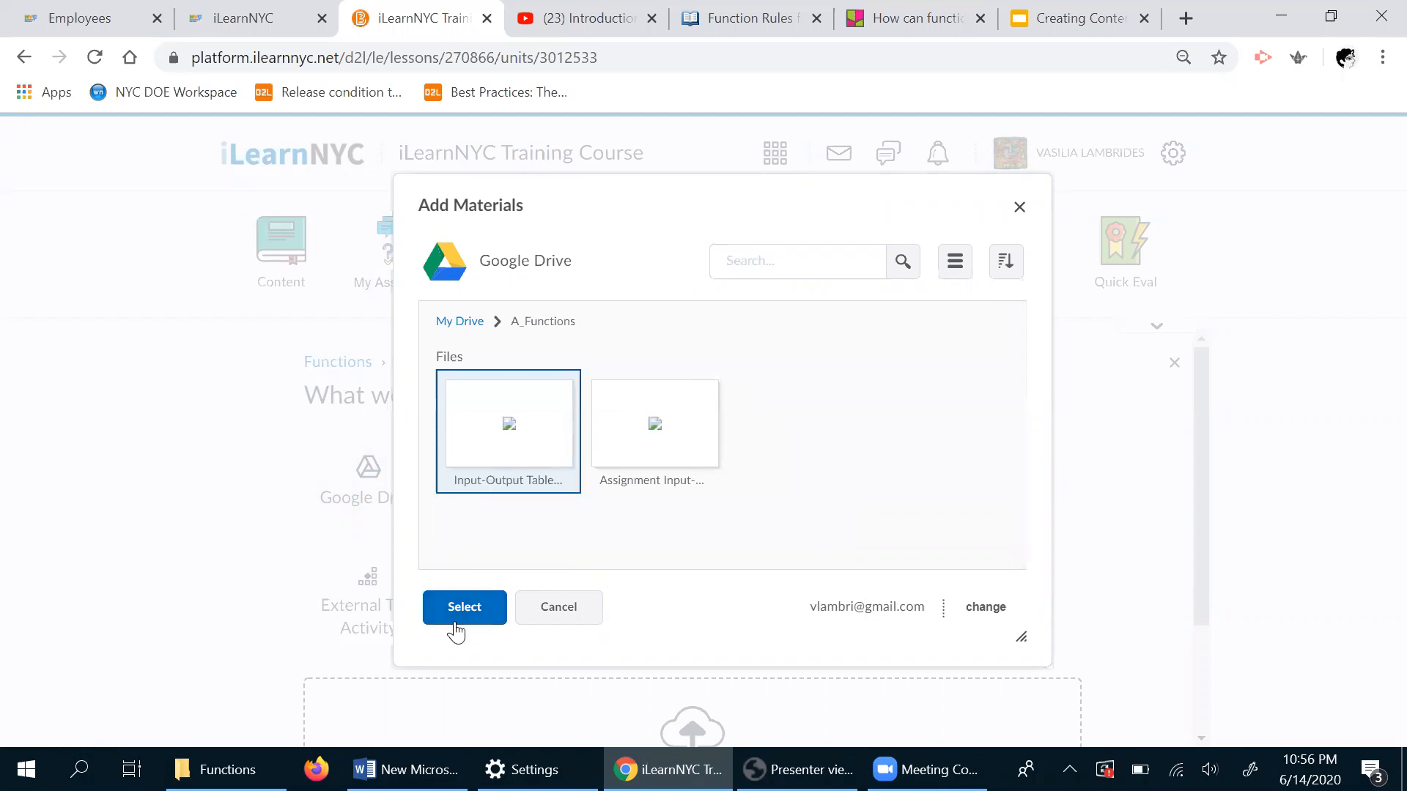
left_click(477, 624)
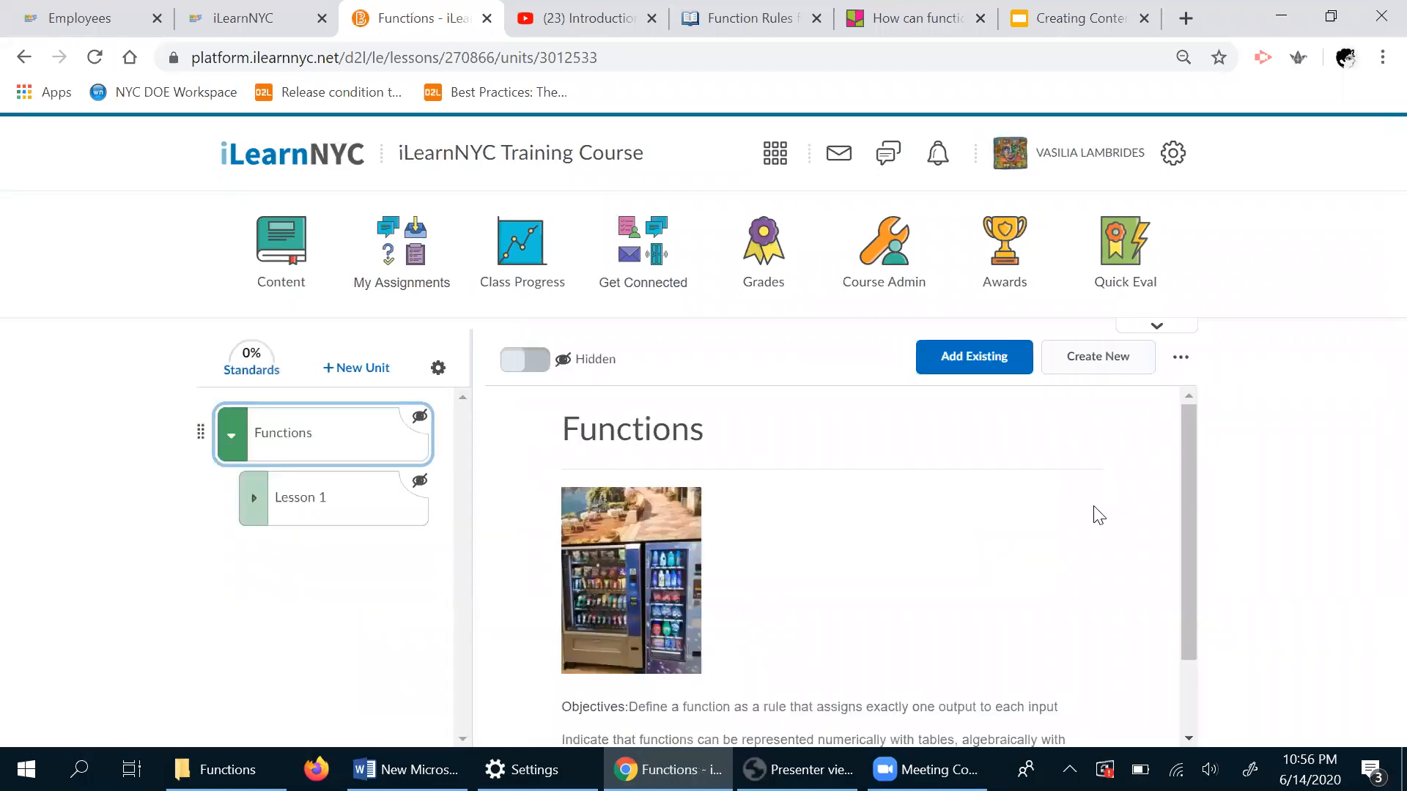
- Open the Input-Output Tables for Function Rules document in Lesson 1 and look through its text and table
left_click(287, 511)
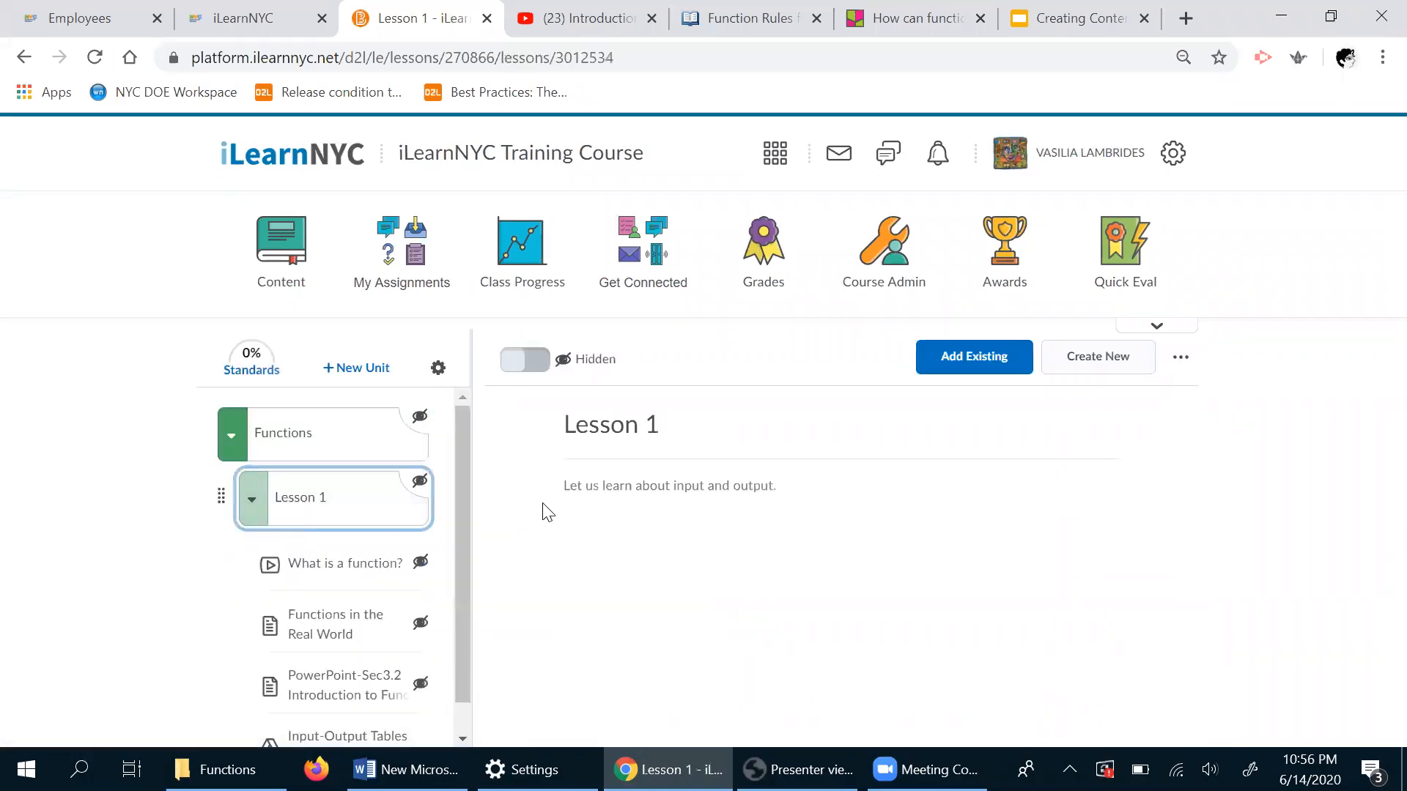
scroll(461, 592, "down", 1)
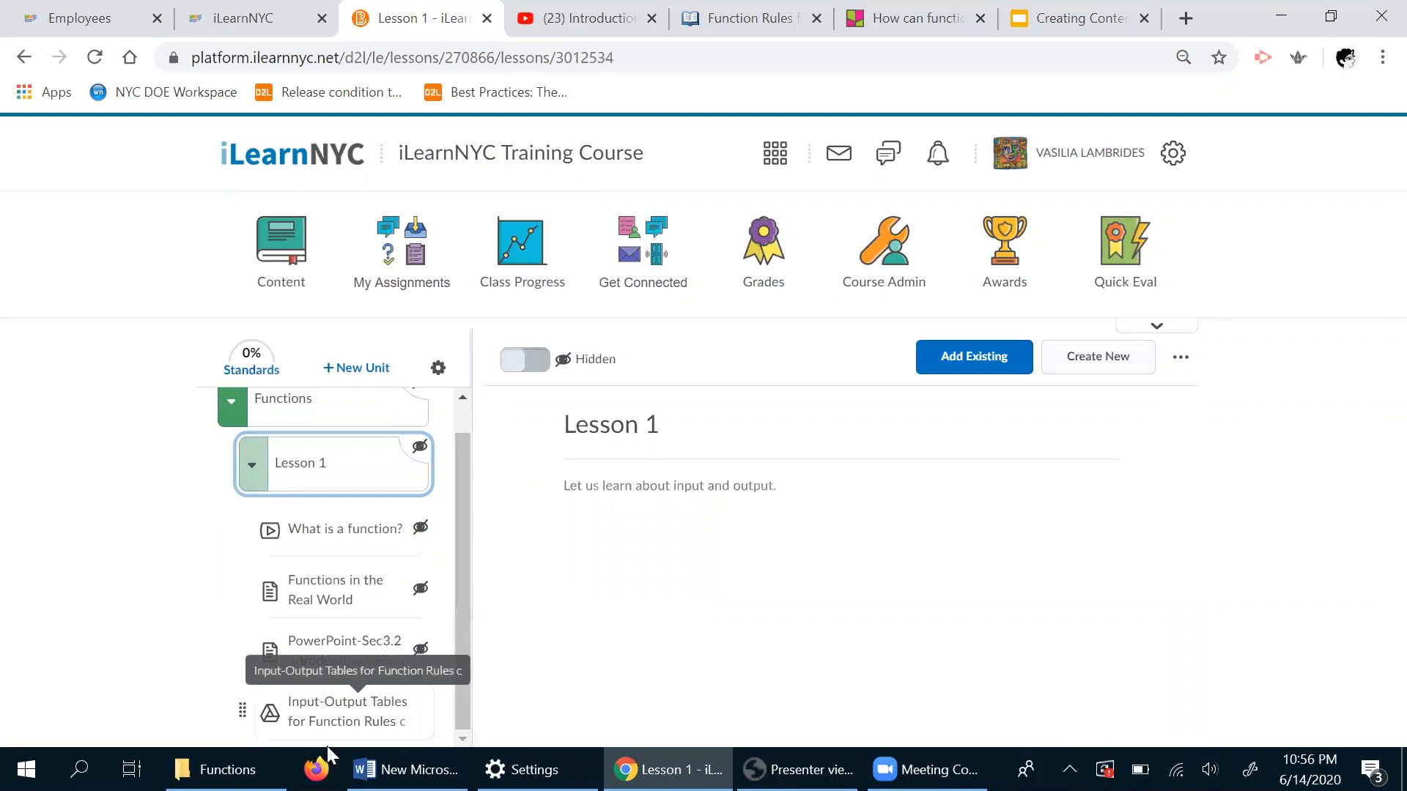
left_click(327, 714)
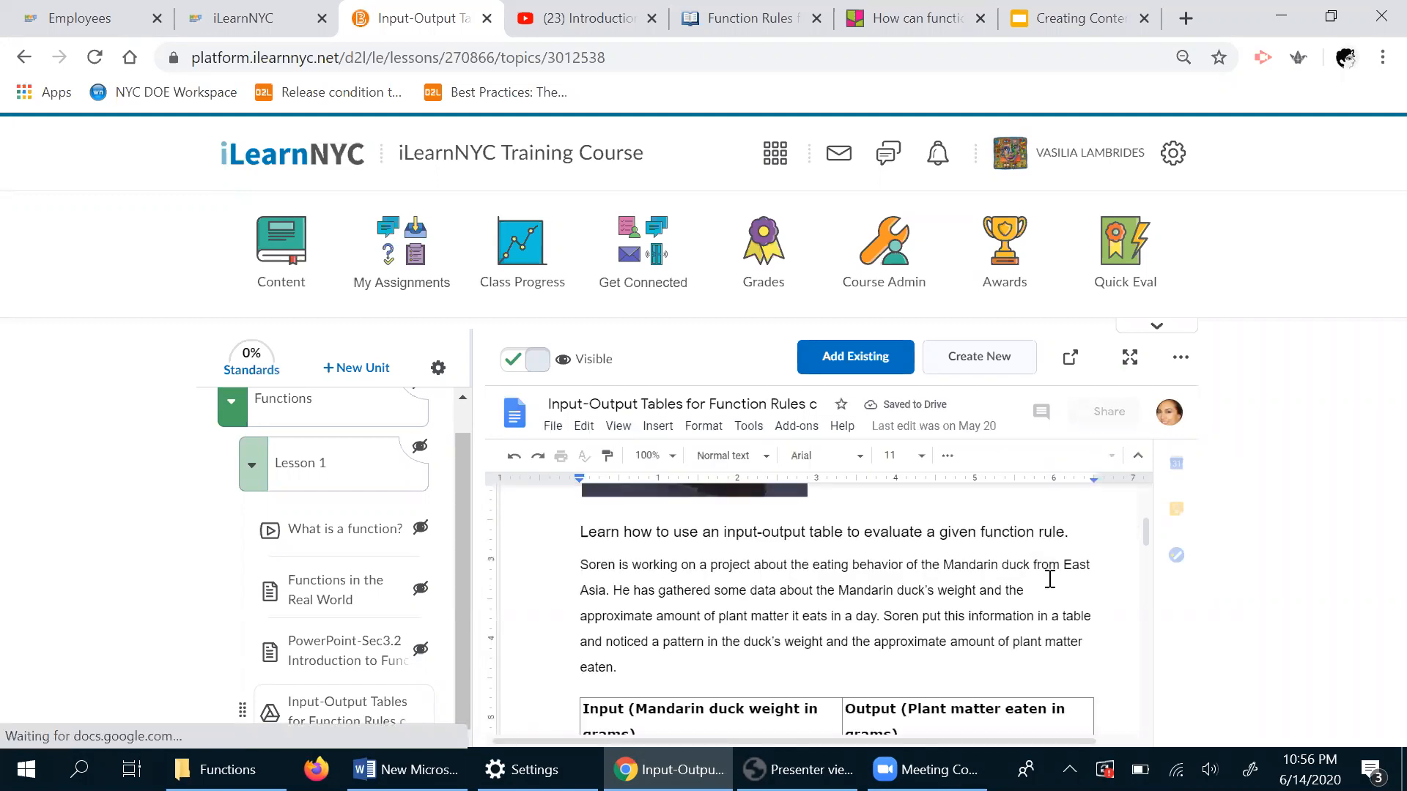
scroll(925, 597, "down", 3)
scroll(927, 599, "up", 3)
scroll(927, 598, "down", 1)
scroll(926, 598, "down", 2)
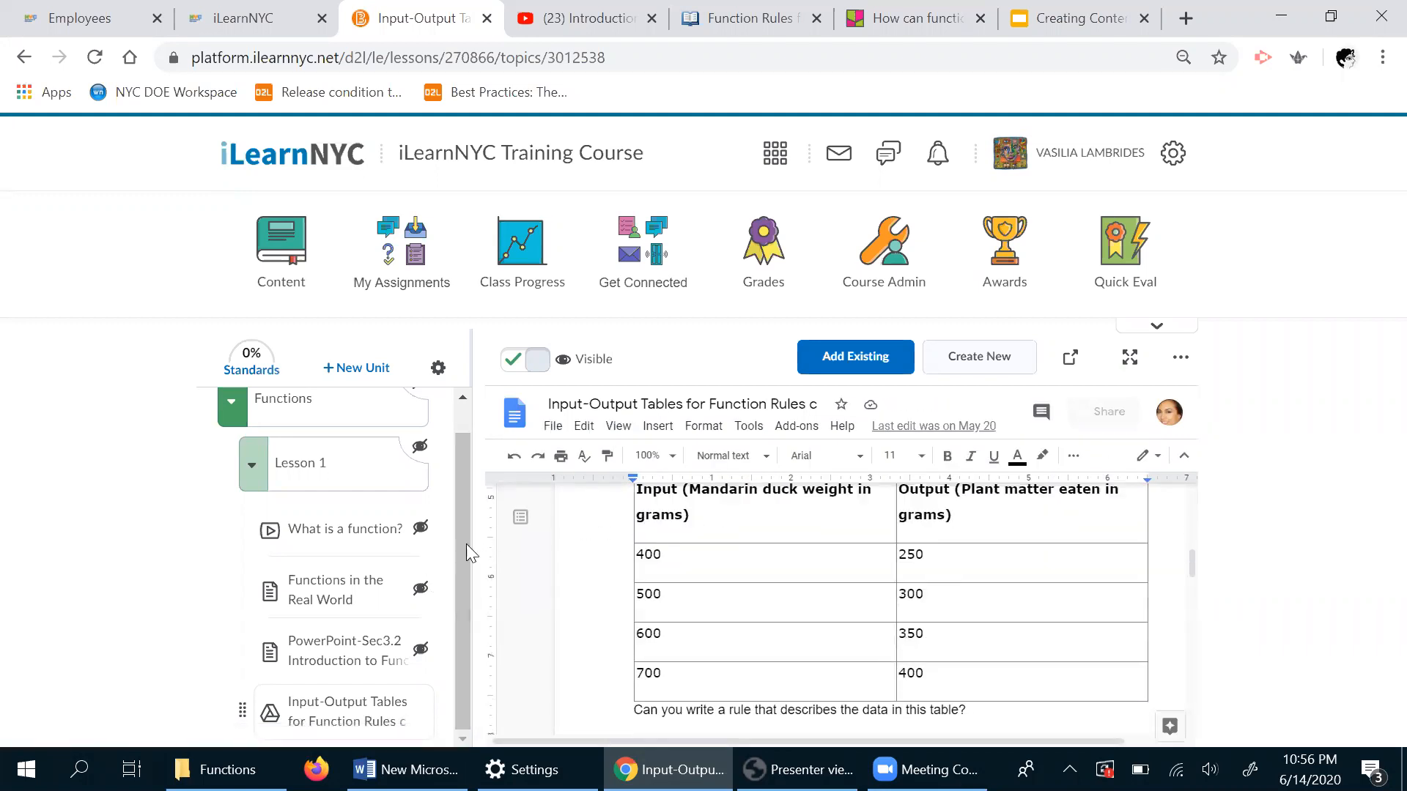
left_click_drag(460, 551, 467, 611)
- Switch to the CK-12 Function Rules for Input-Output Tables page and copy its full web address
left_click(754, 20)
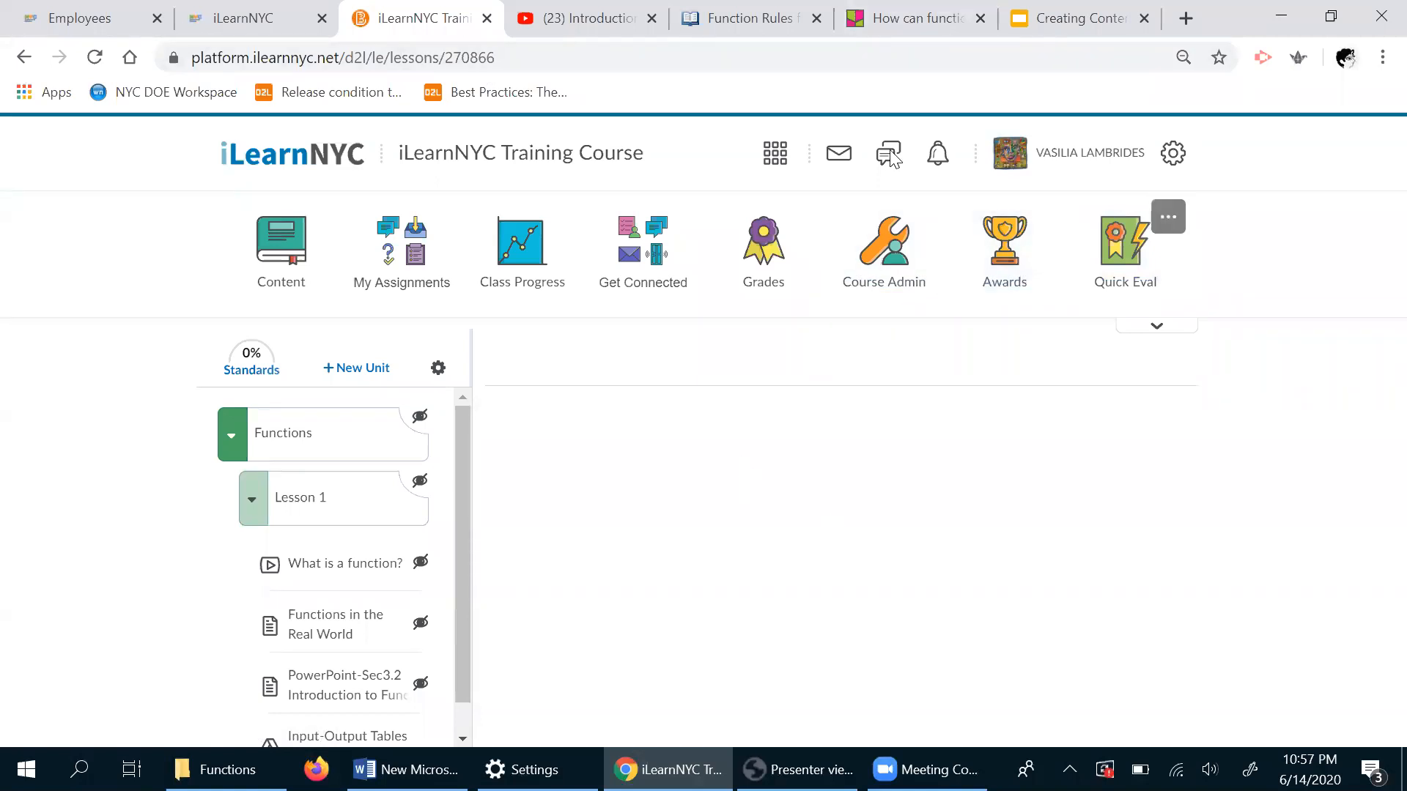
left_click(715, 16)
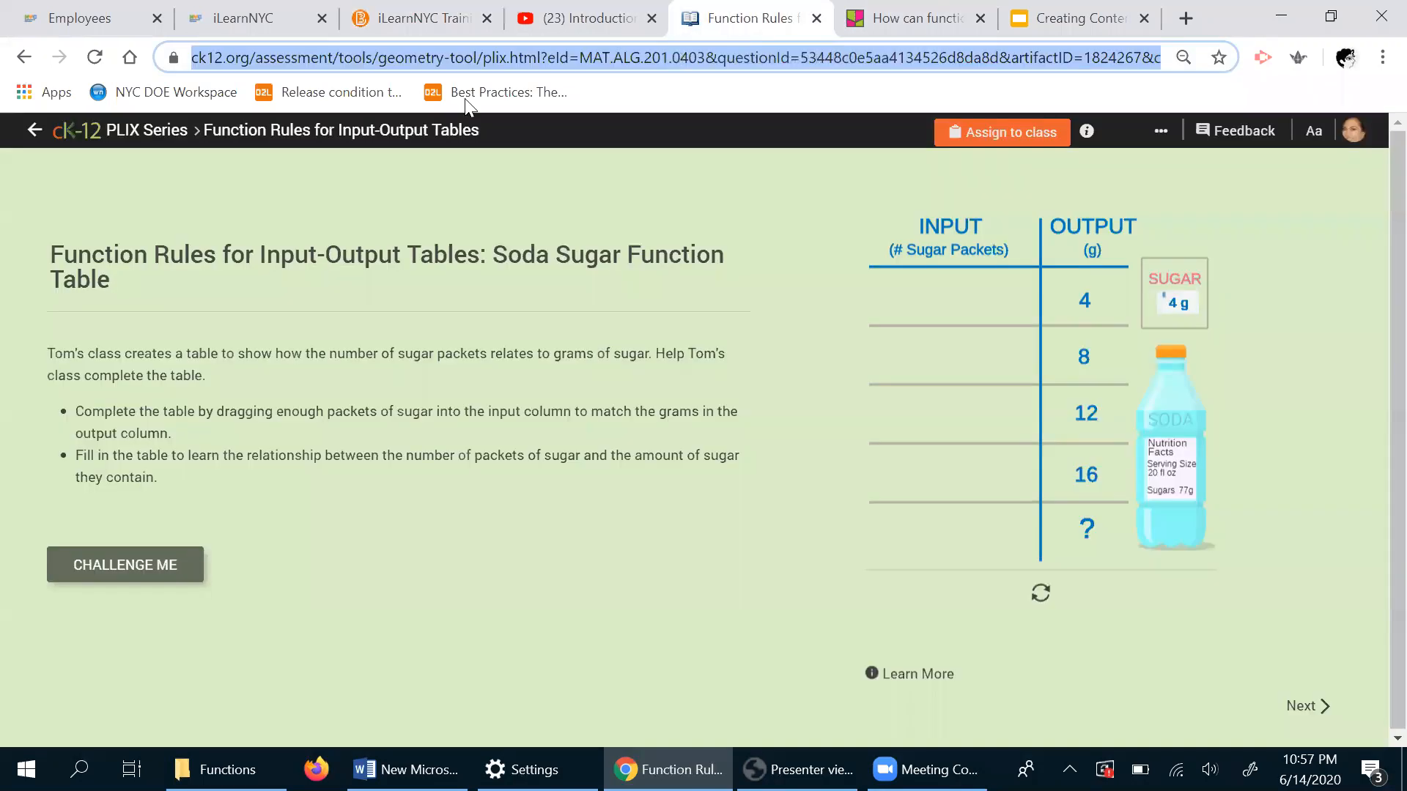
left_click(498, 57)
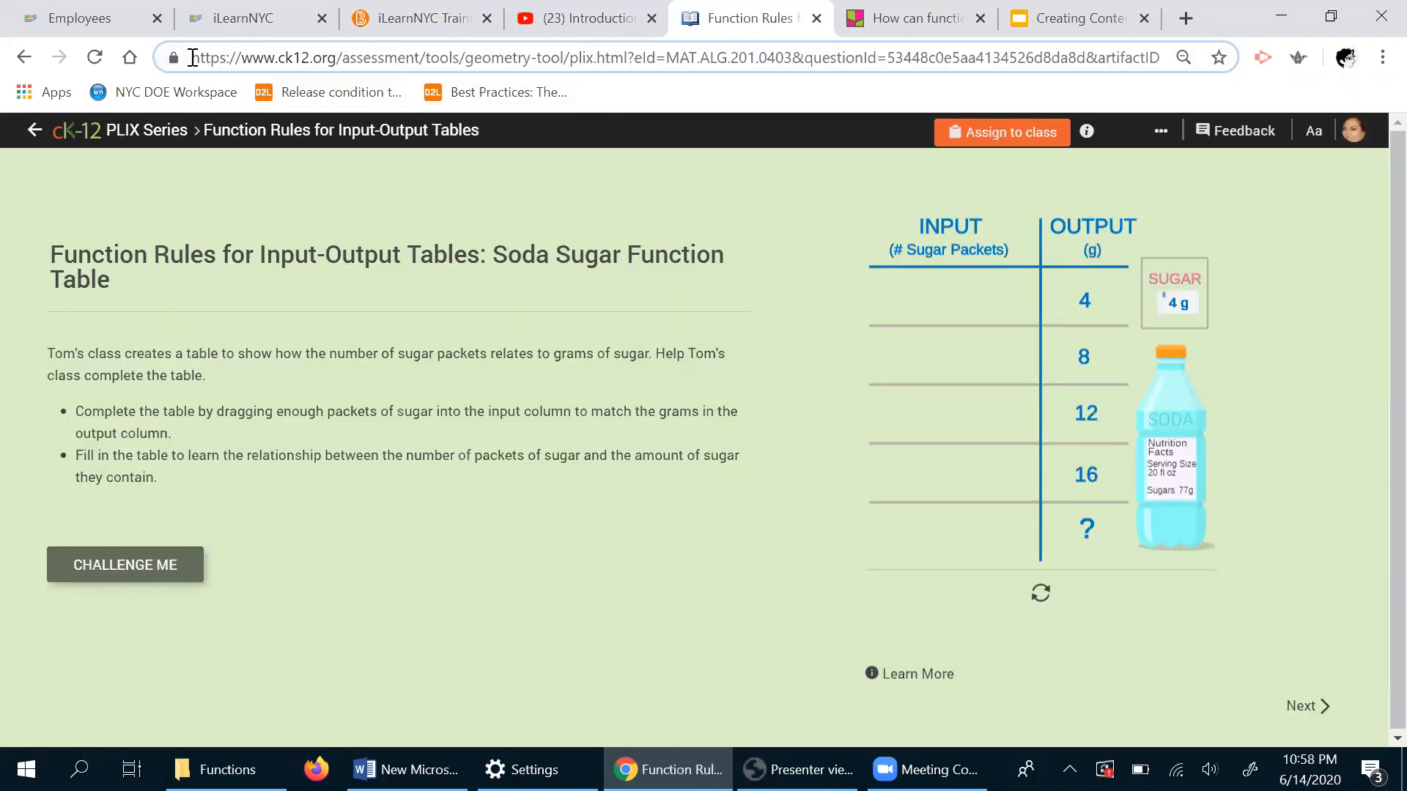
left_click_drag(193, 60, 1173, 58)
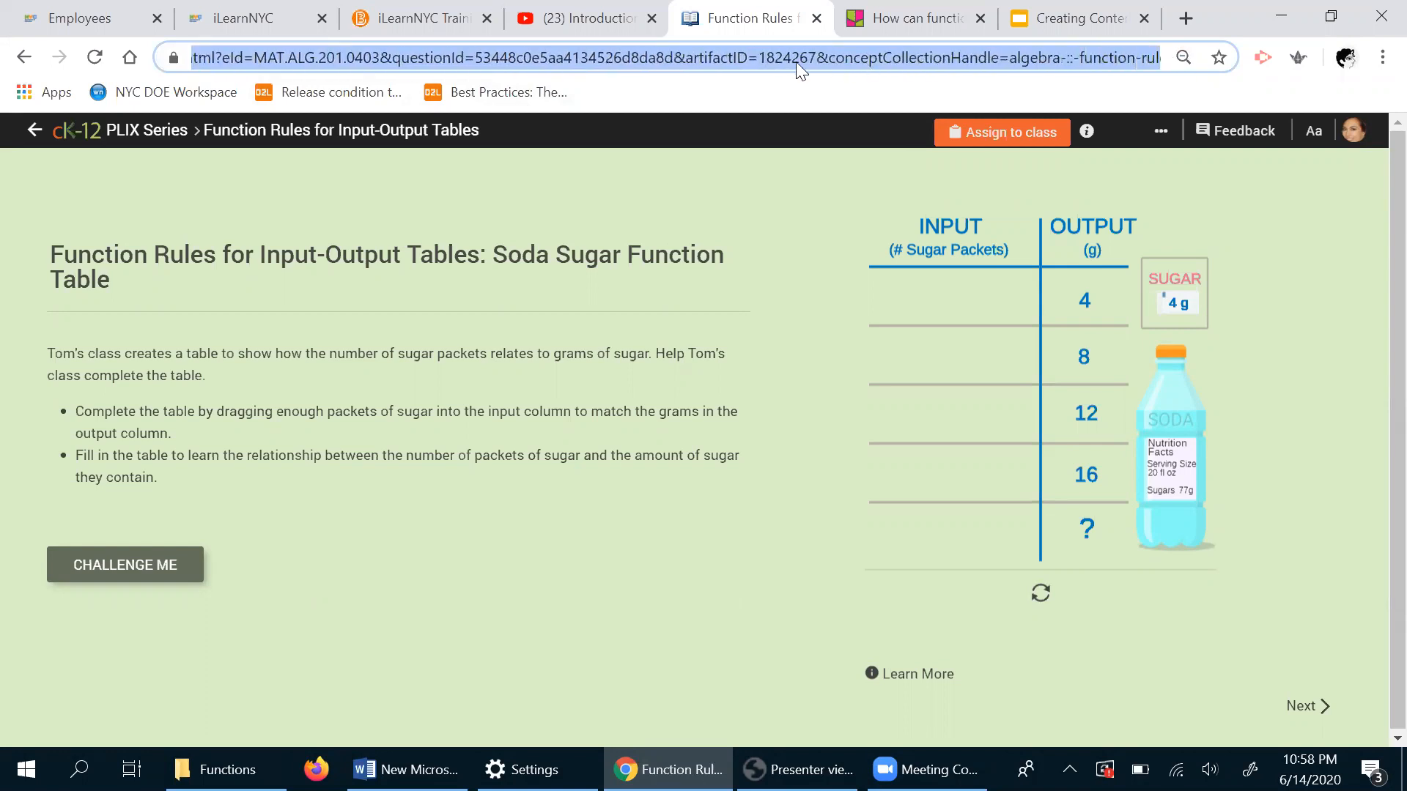
right_click(218, 62)
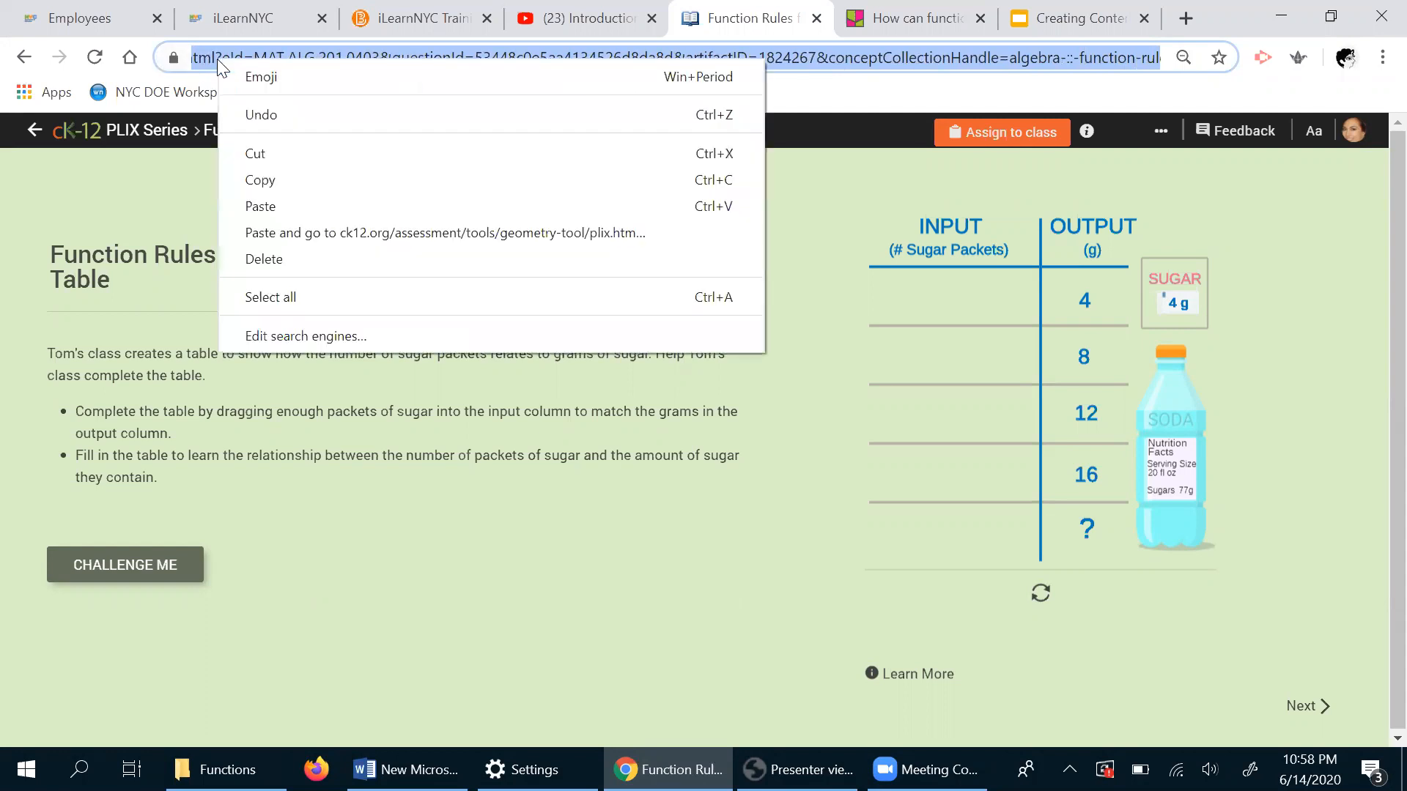
left_click(275, 181)
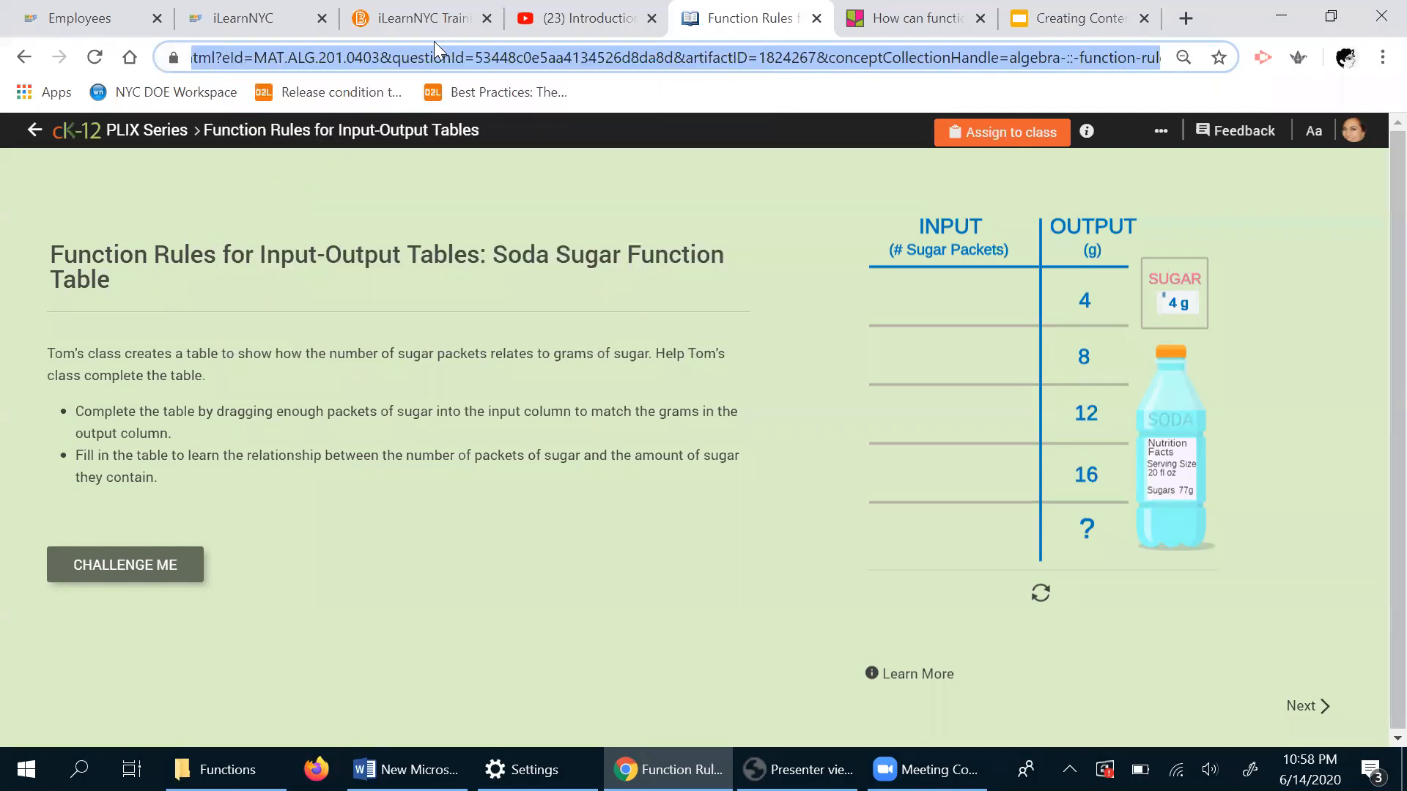
- Back in iLearnNYC, create a web link in Lesson 1 with the copied CK-12 address, named "Game" and embedded on the page
left_click(392, 20)
left_click_drag(463, 518, 457, 506)
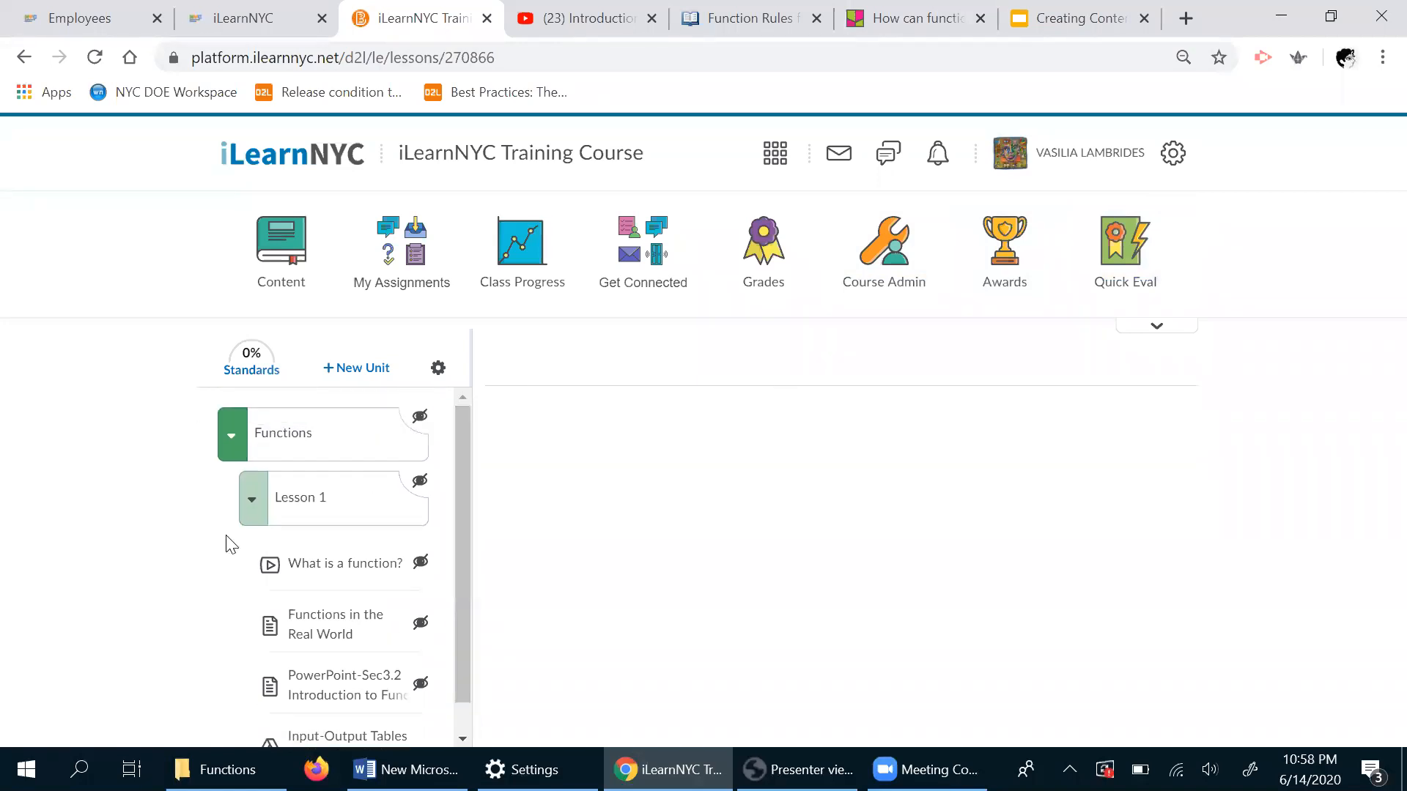
left_click(304, 511)
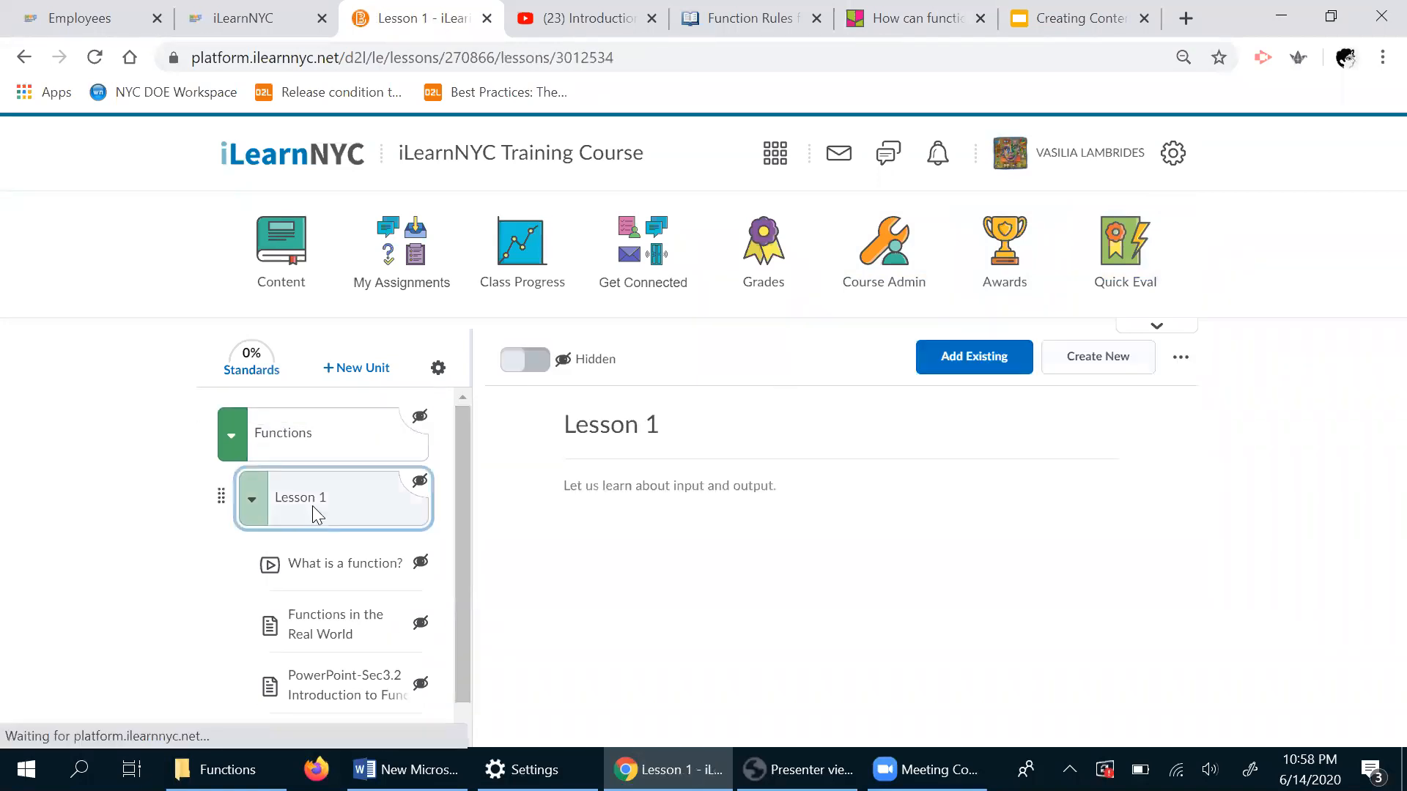
left_click(1118, 368)
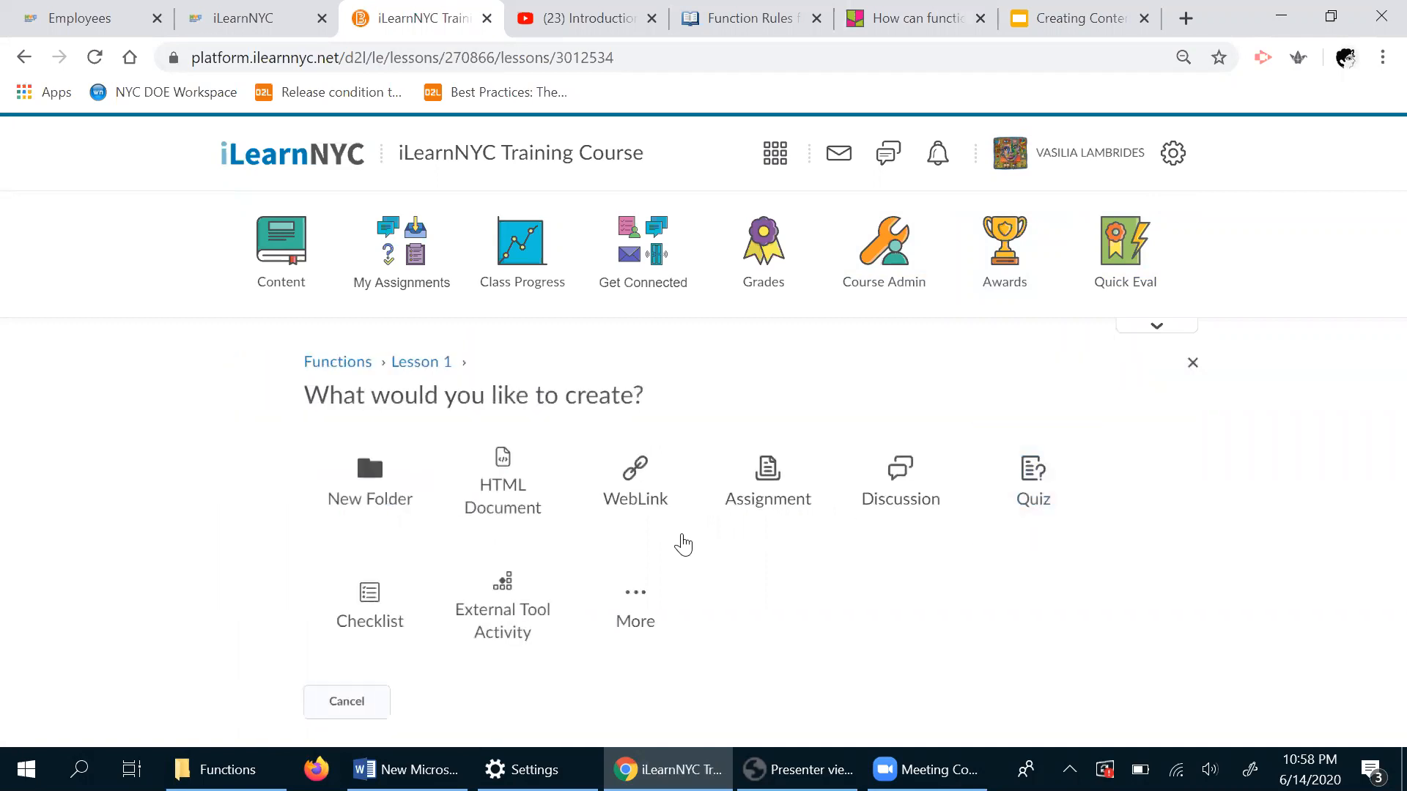
left_click(637, 501)
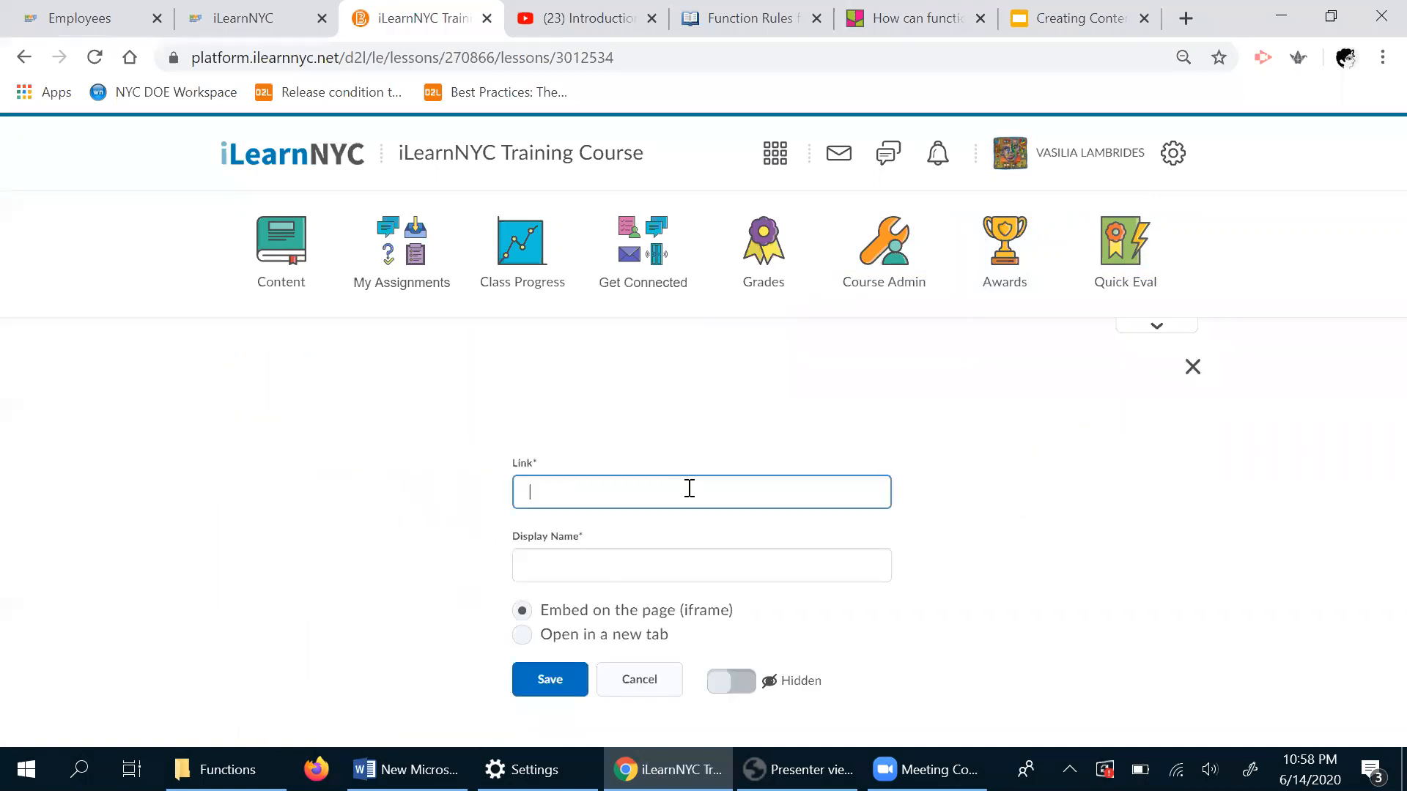
left_click(547, 492)
key("ctrl+v")
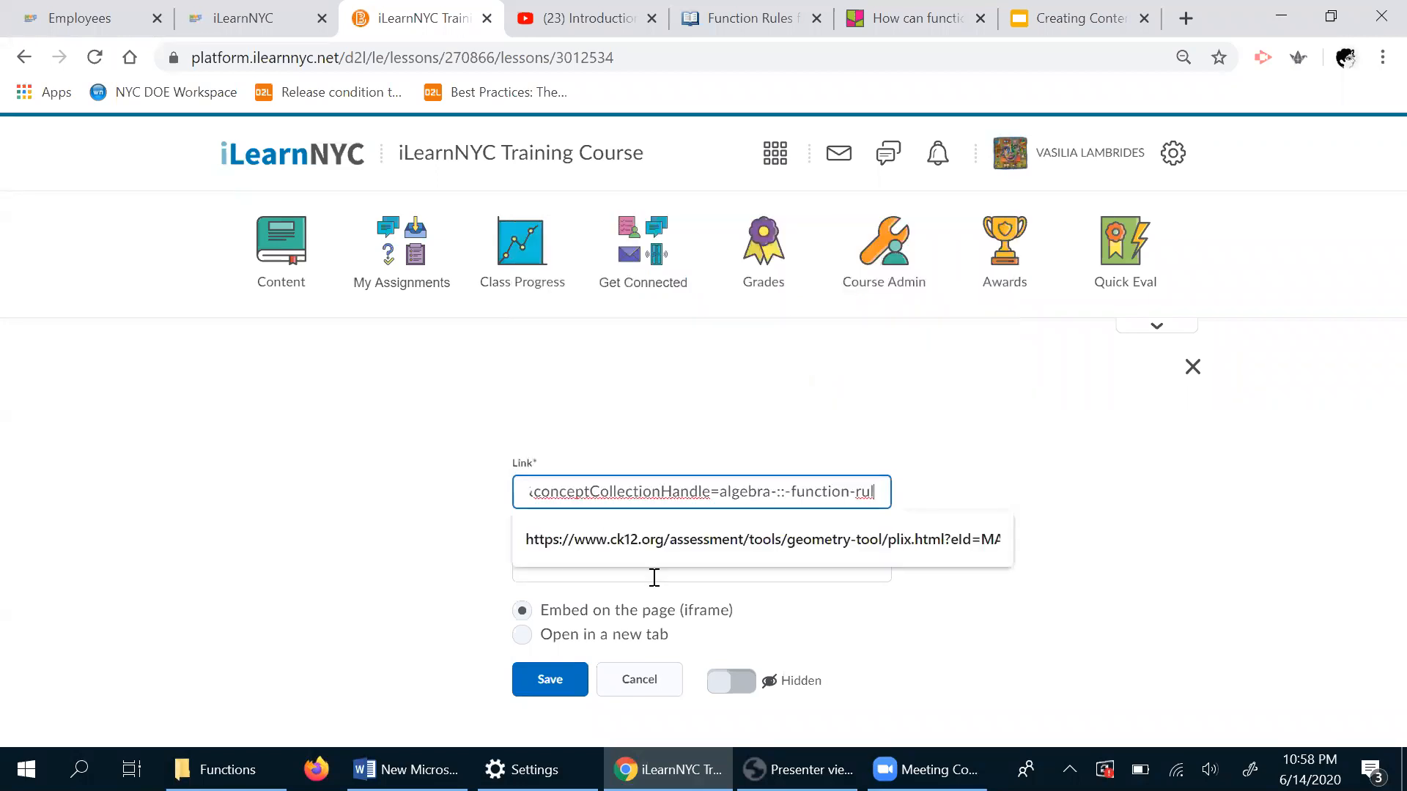
left_click(860, 539)
left_click(555, 569)
type("Game")
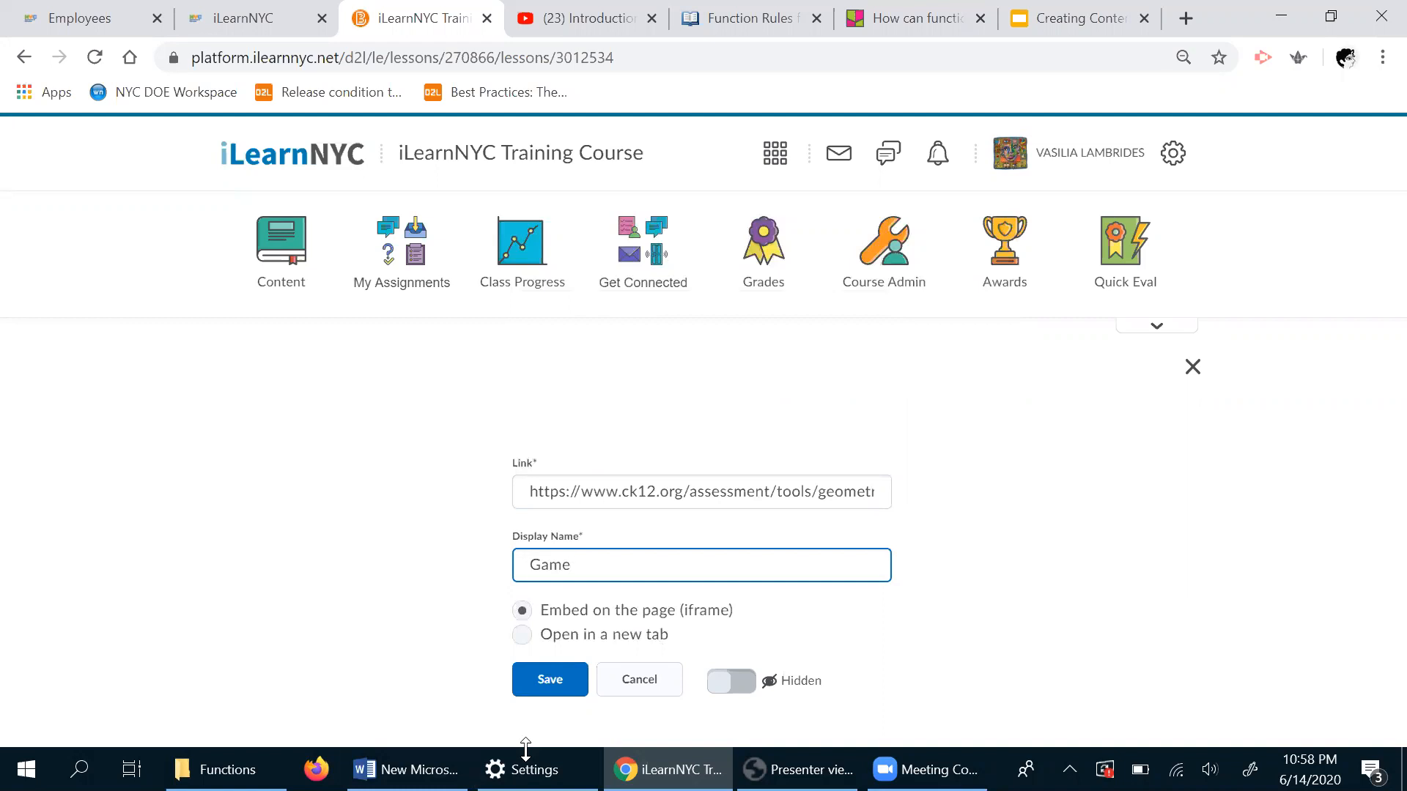
left_click(546, 677)
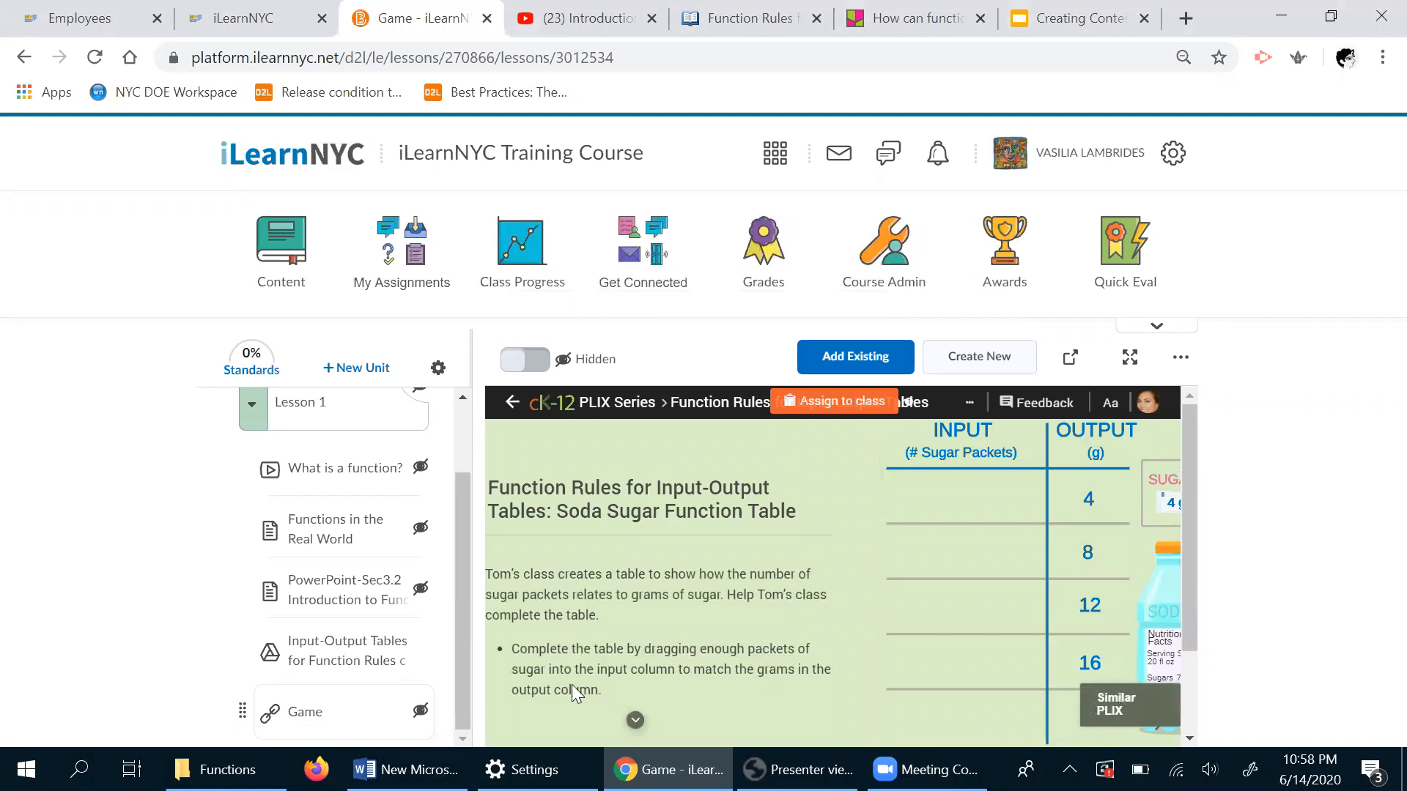
- Make the Functions unit, Lesson 1 and the "What is a function?" video visible to students
left_click_drag(456, 674, 465, 615)
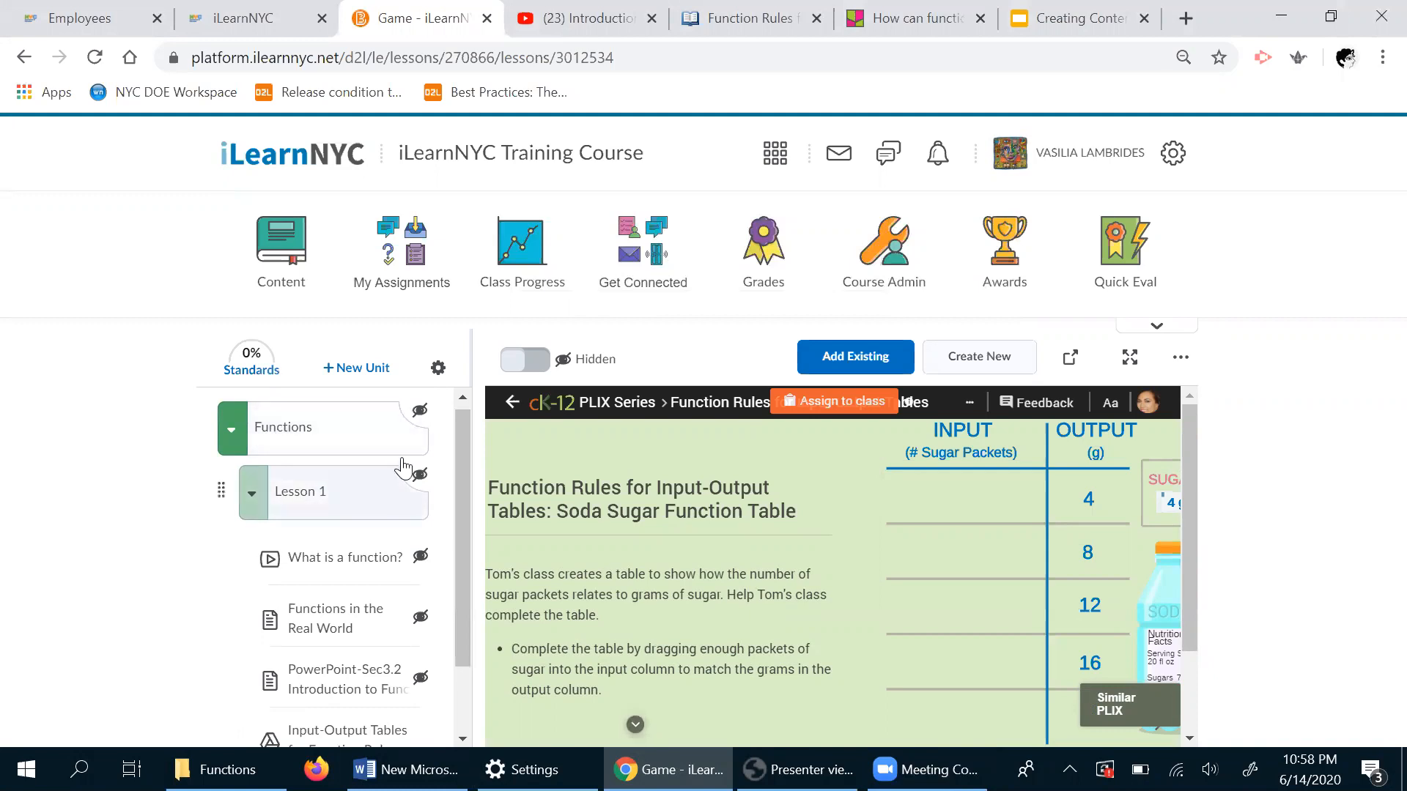
left_click(419, 420)
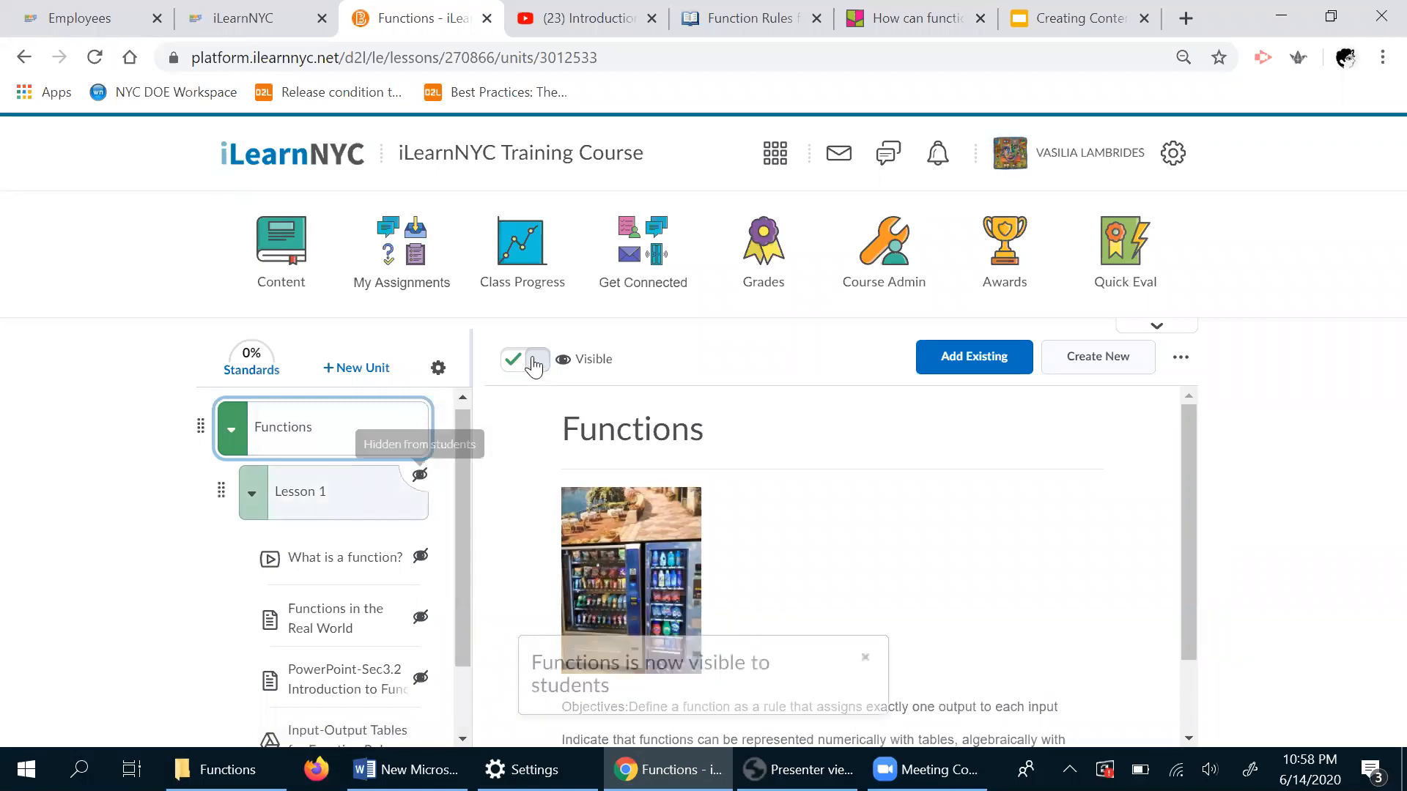
left_click(425, 485)
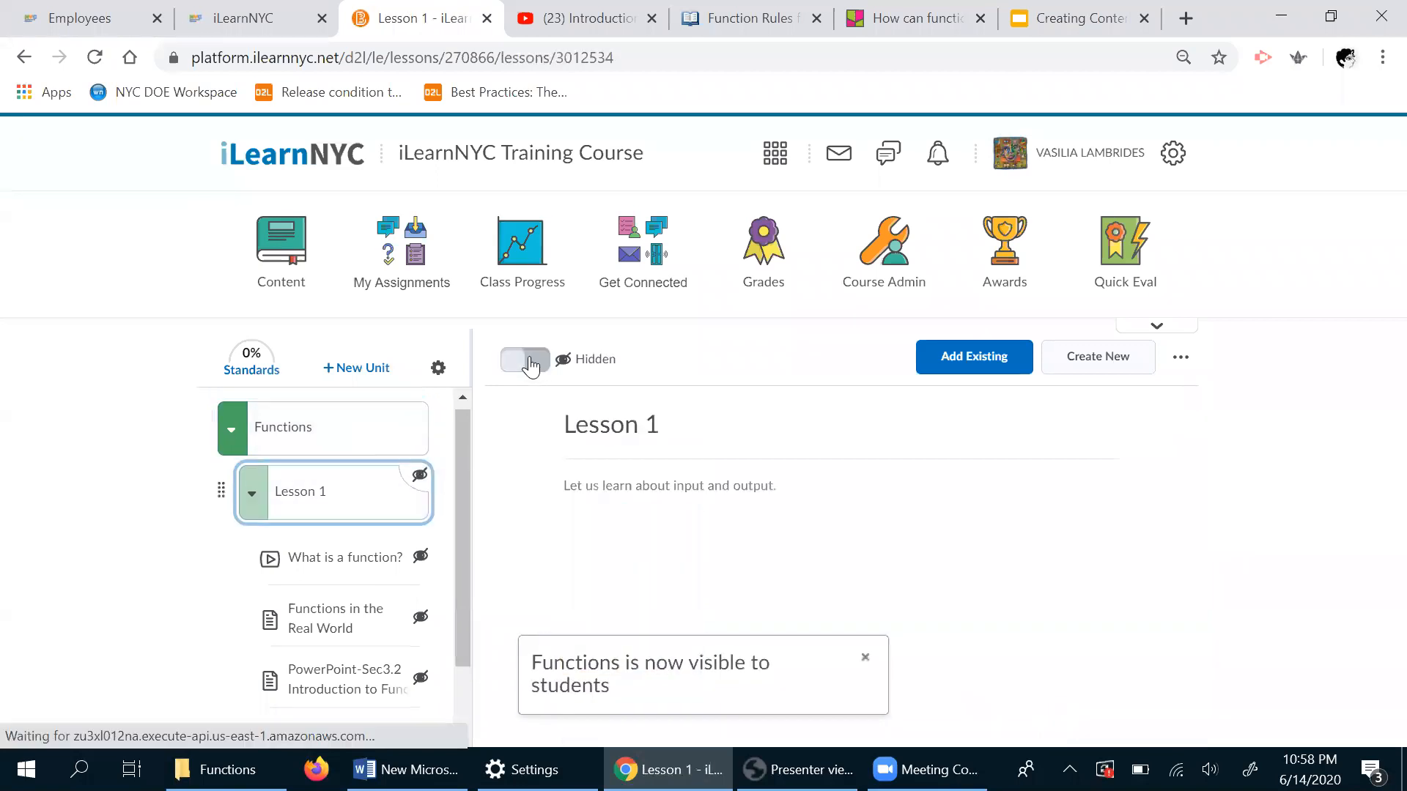
left_click(420, 555)
left_click(526, 363)
- Make Functions in the Real World, PowerPoint-Sec3.2 Introduction to Functions and the Game link visible to students
left_click(410, 619)
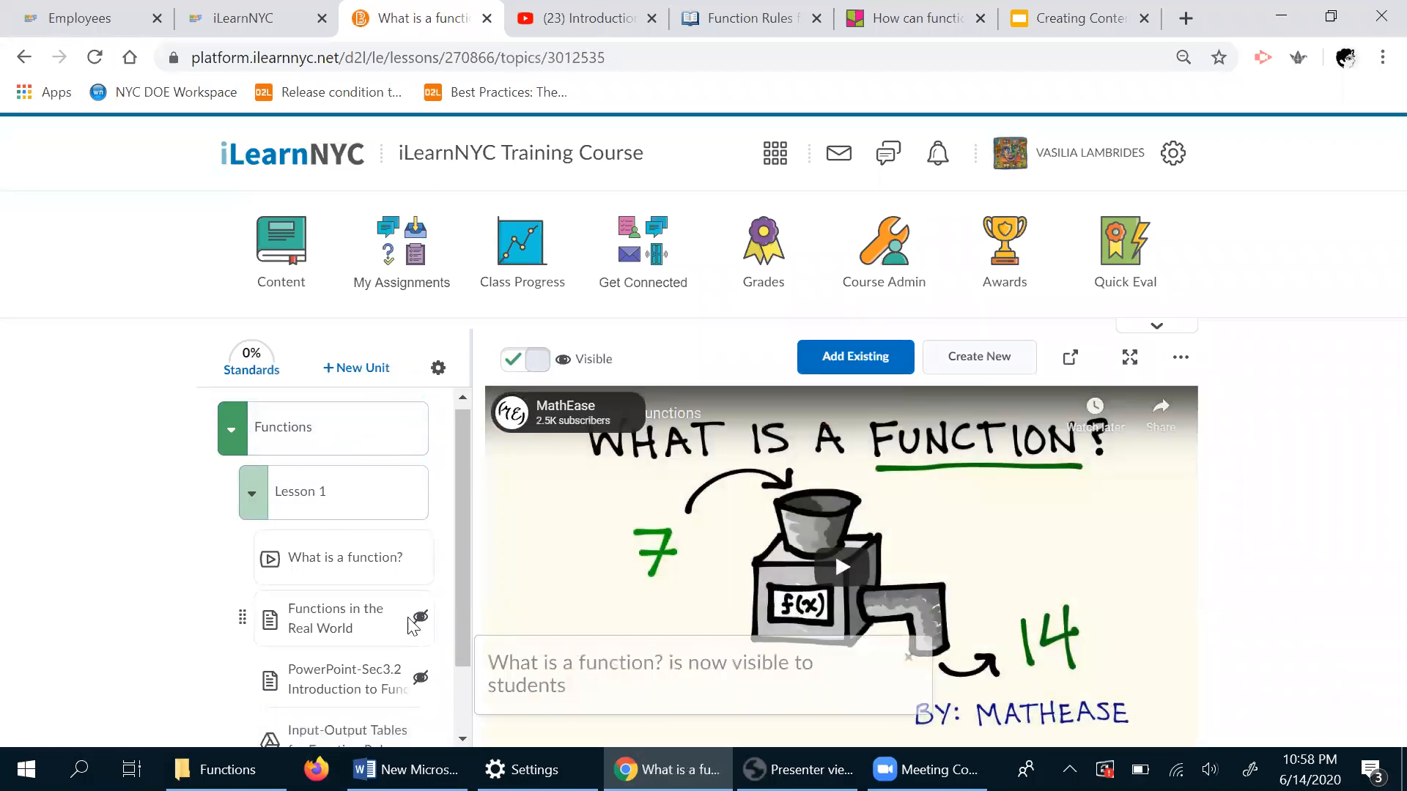
left_click(522, 363)
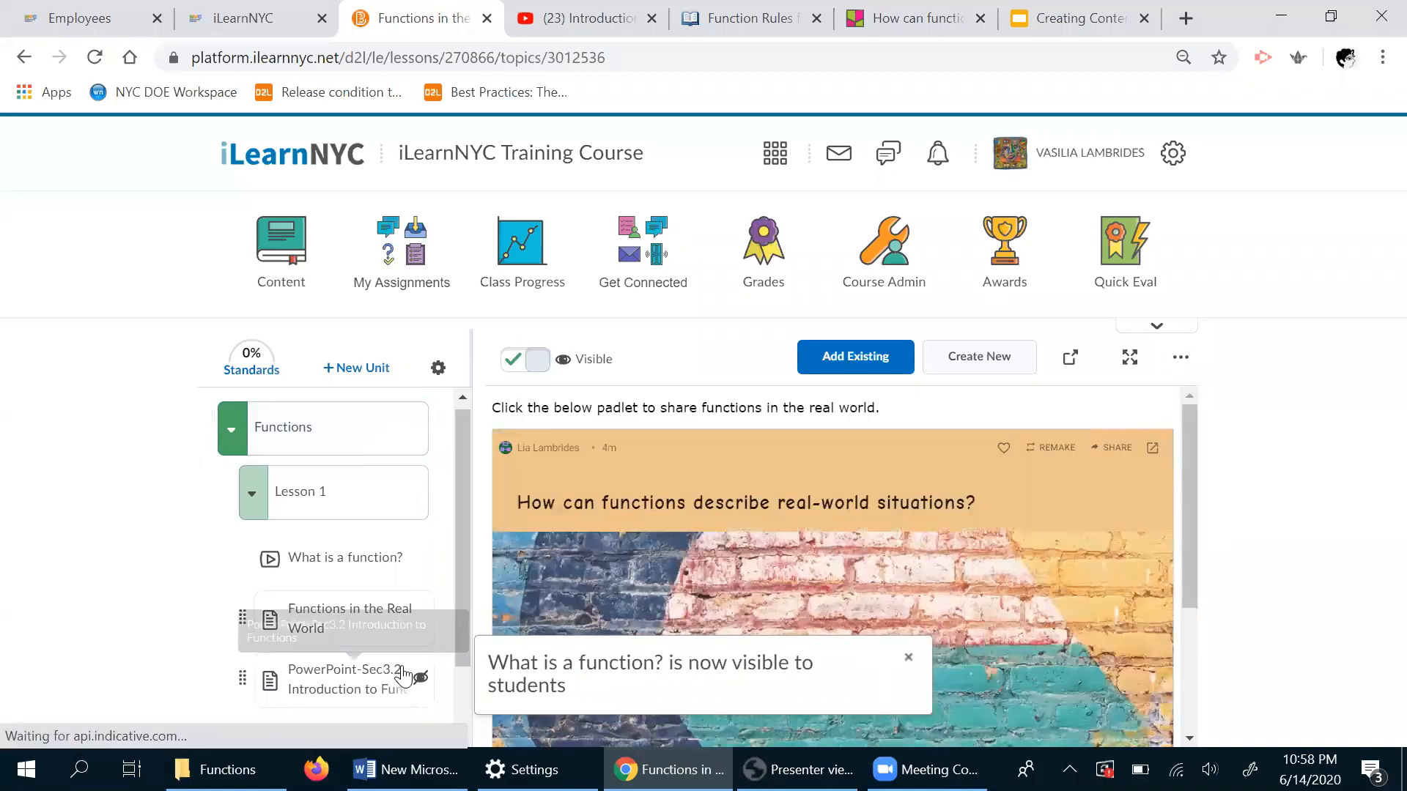
left_click(396, 678)
scroll(460, 570, "down", 1)
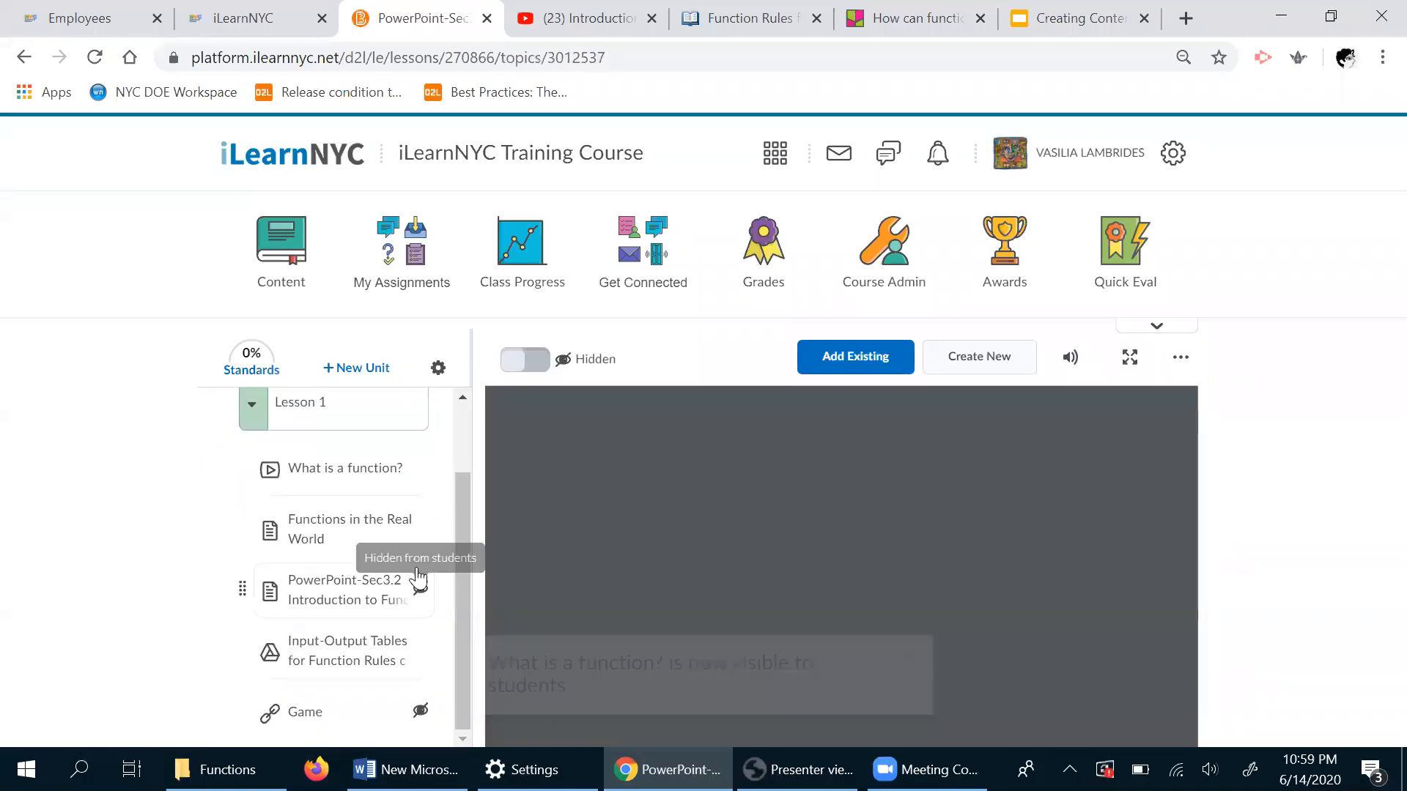
left_click(519, 364)
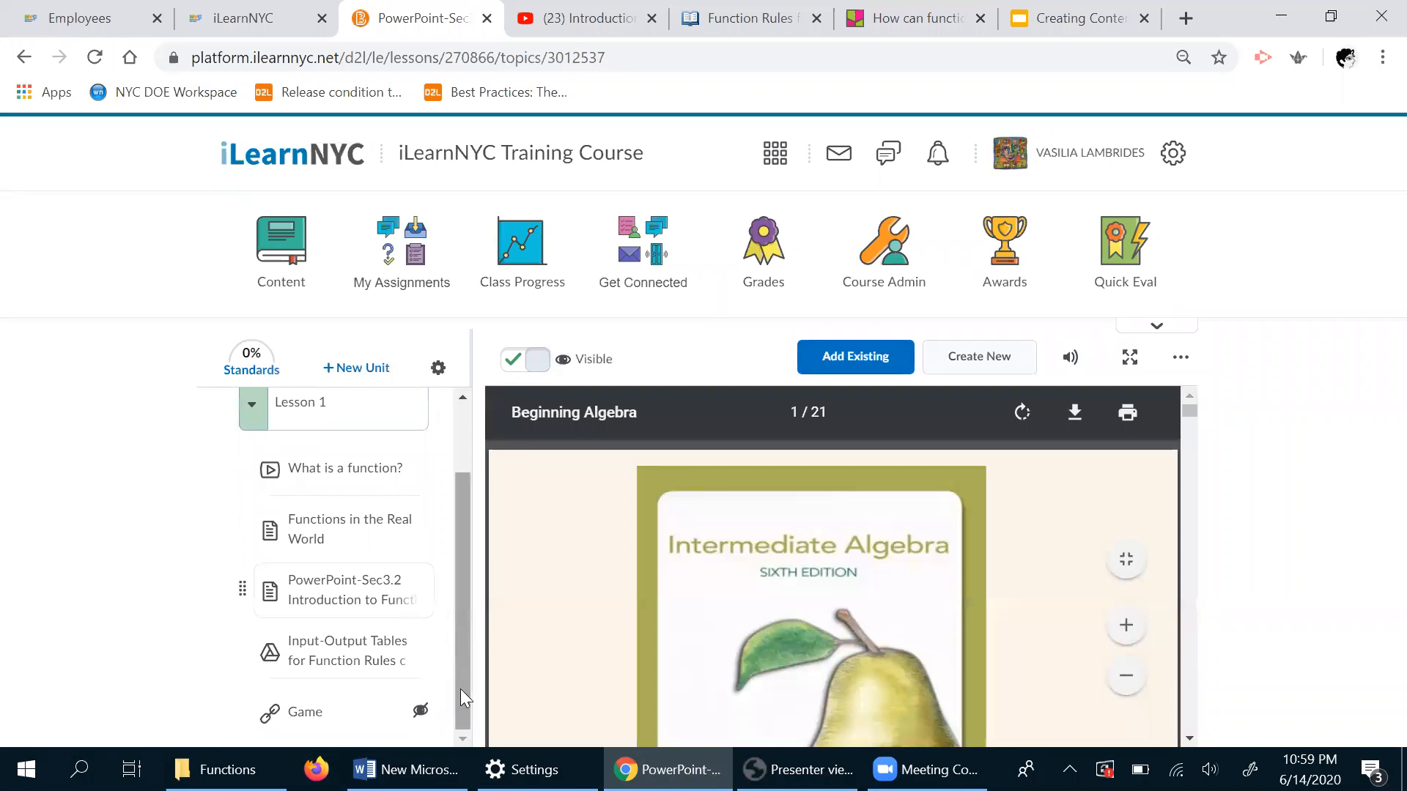
left_click(422, 713)
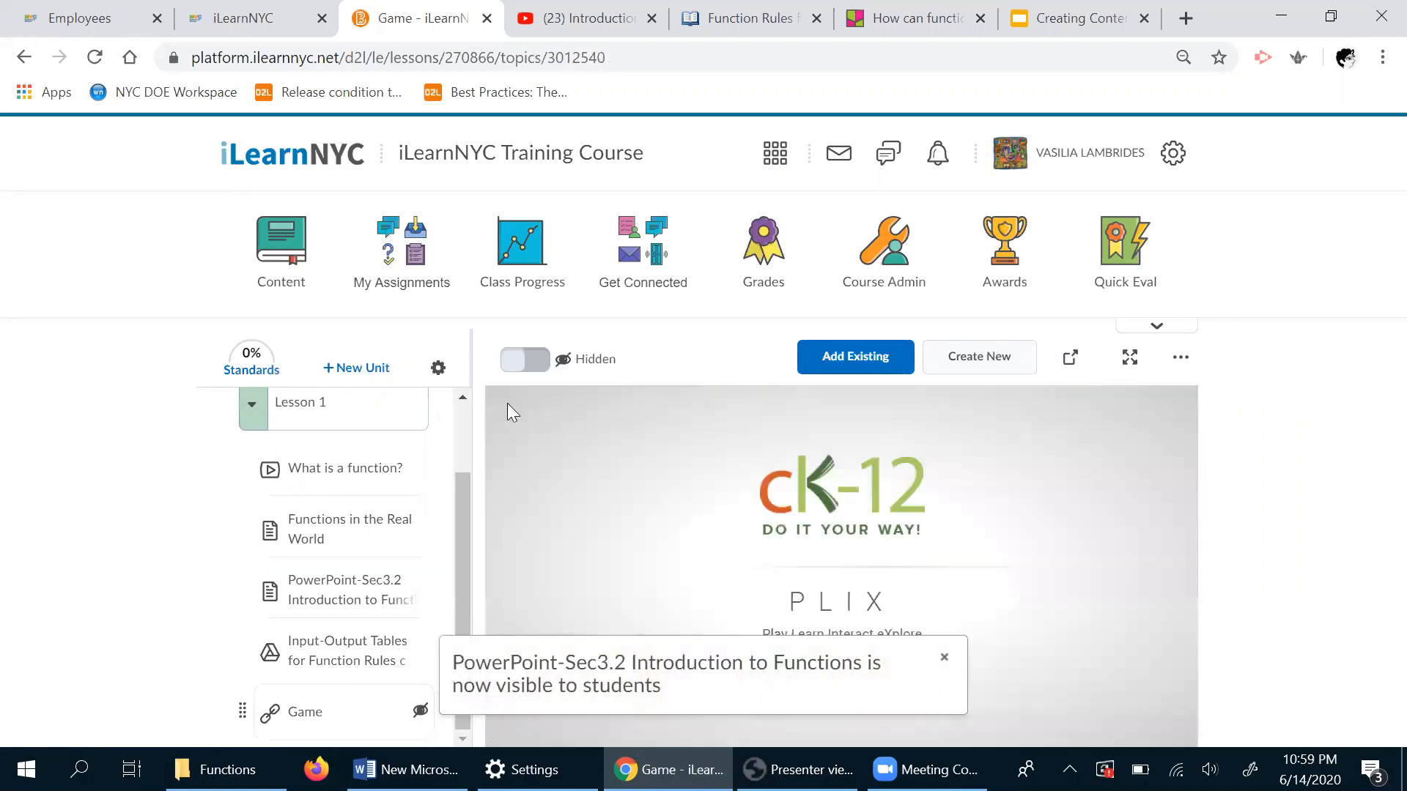
left_click(517, 360)
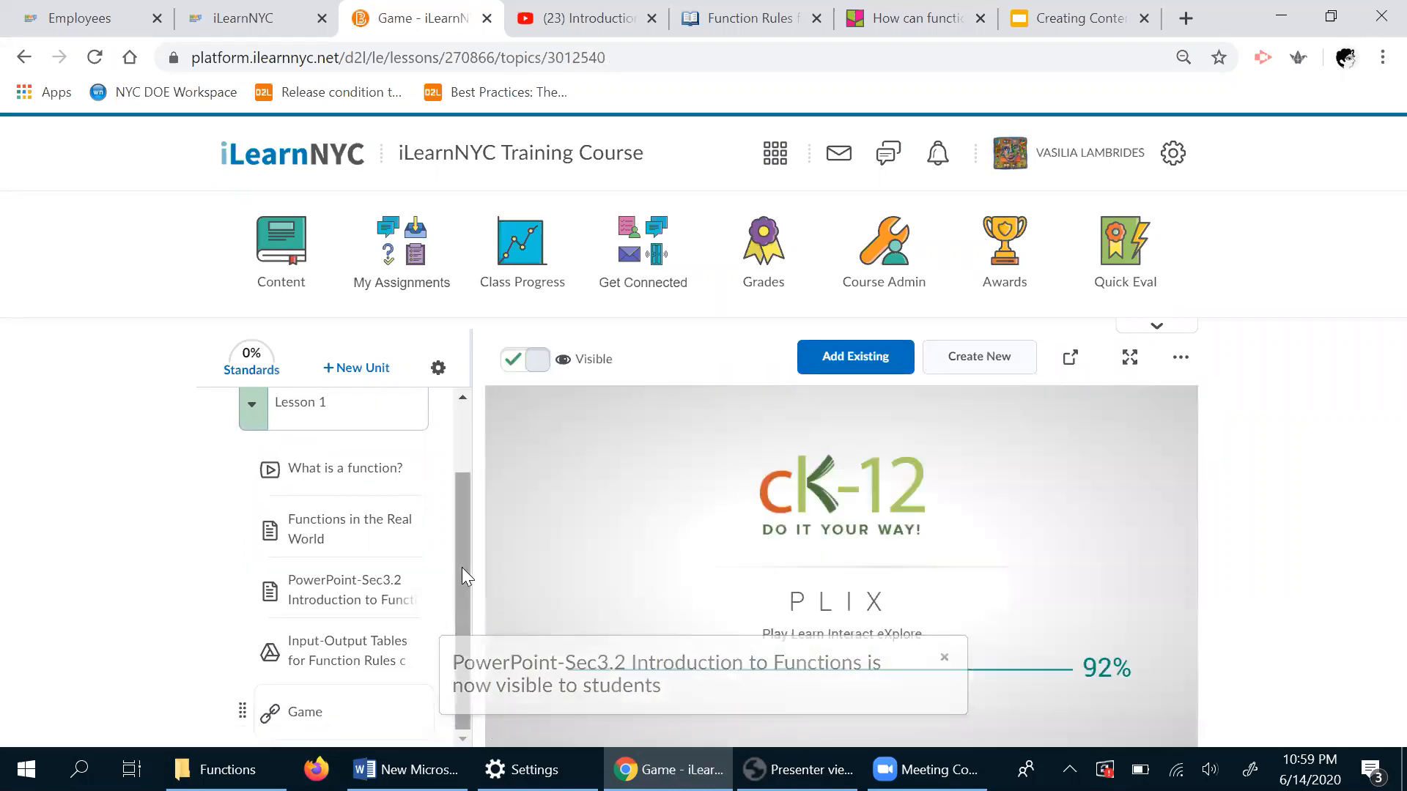
- Examine the additional actions available for the "What is a function?" video and look over the items in Lesson 1
scroll(462, 567, "up", 1)
left_click(377, 565)
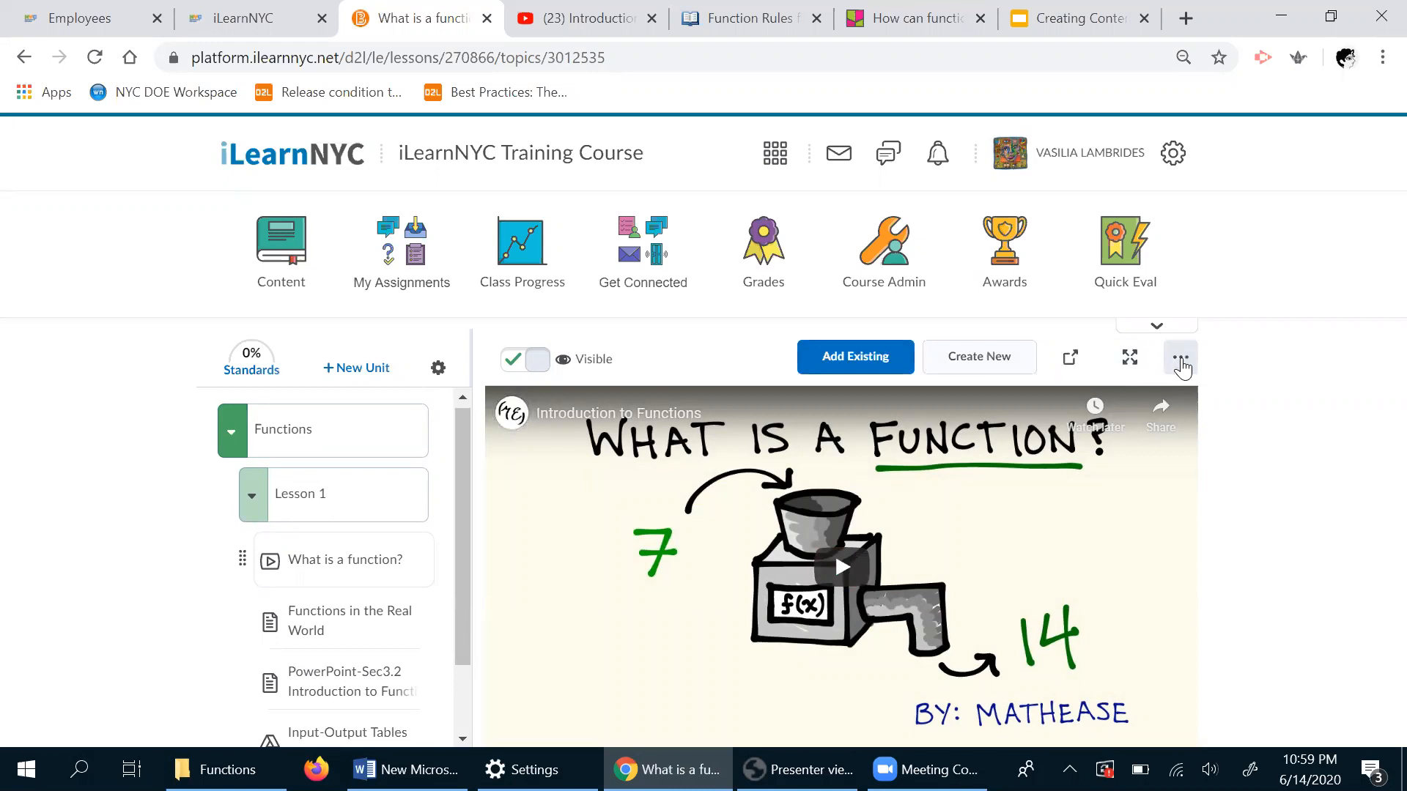
left_click(1181, 361)
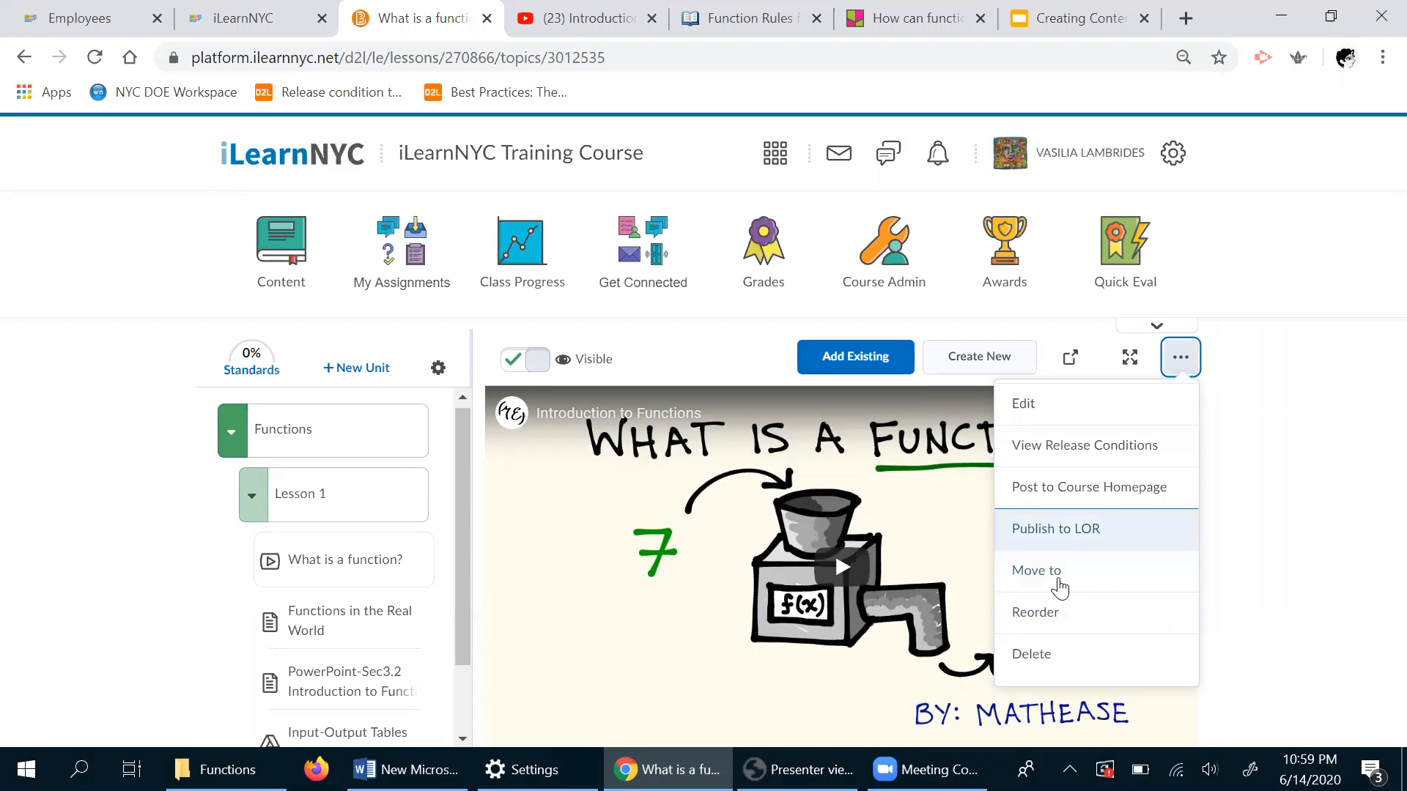
left_click(1282, 554)
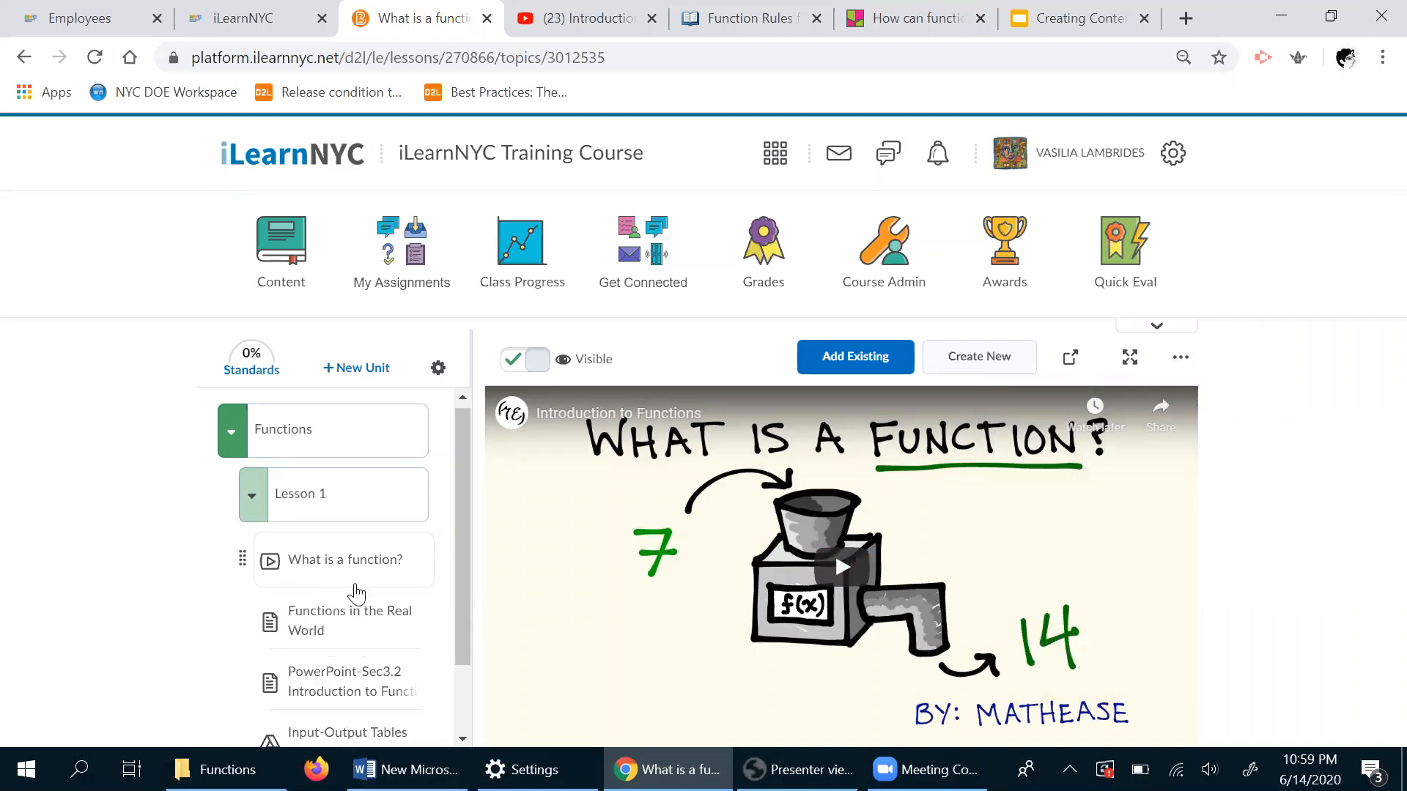
scroll(472, 608, "down", 1)
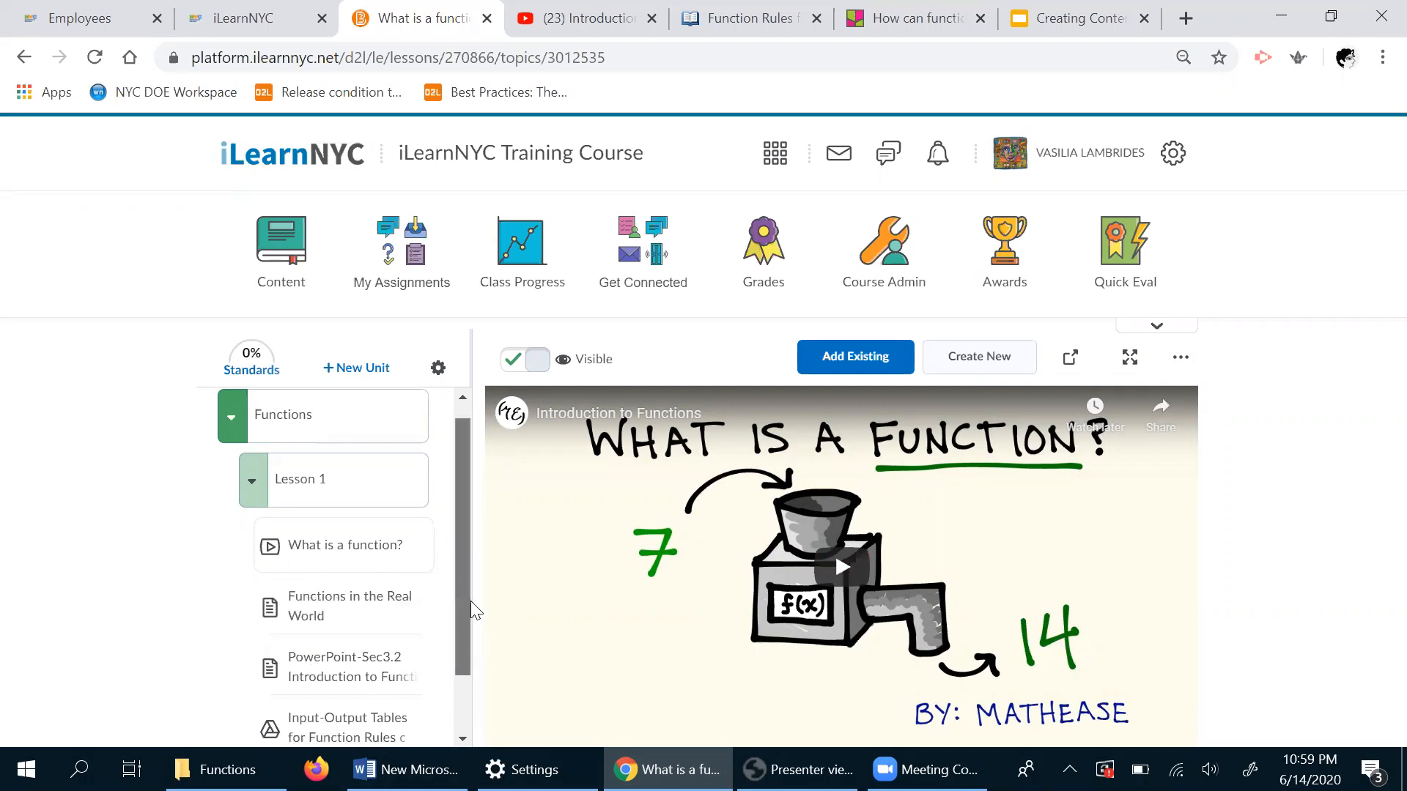
scroll(473, 608, "down", 1)
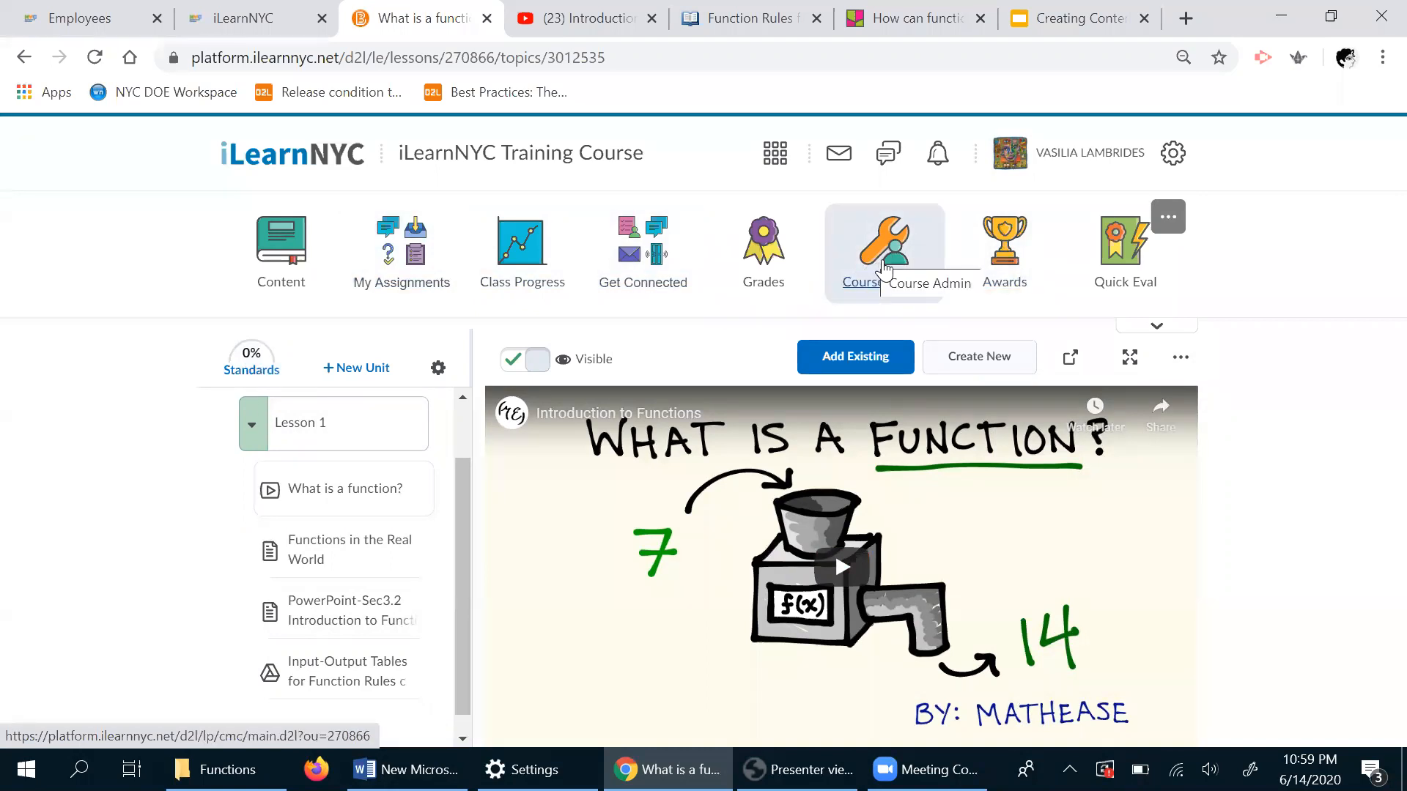
- Open the course's Standards management page from Course Administration
left_click(885, 271)
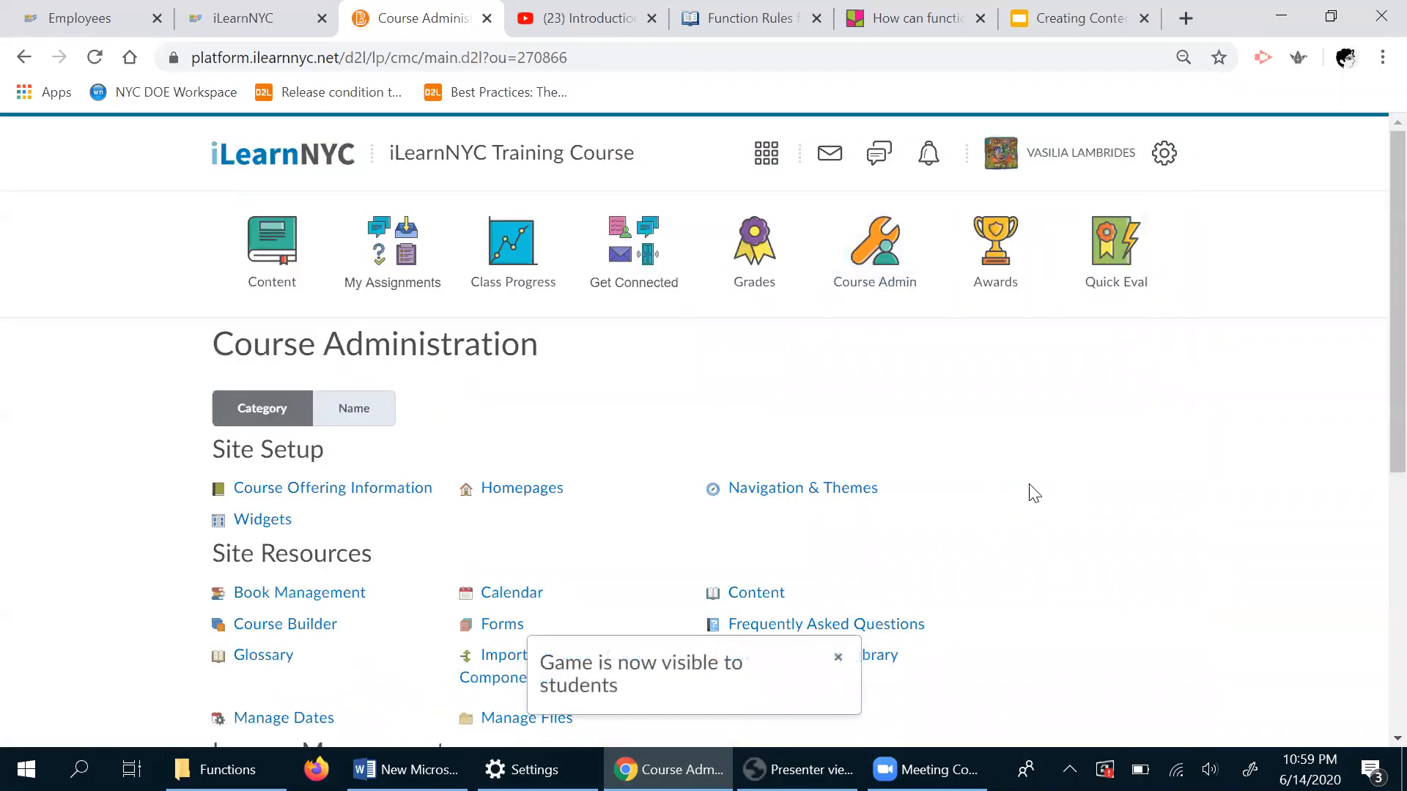
scroll(1040, 506, "down", 5)
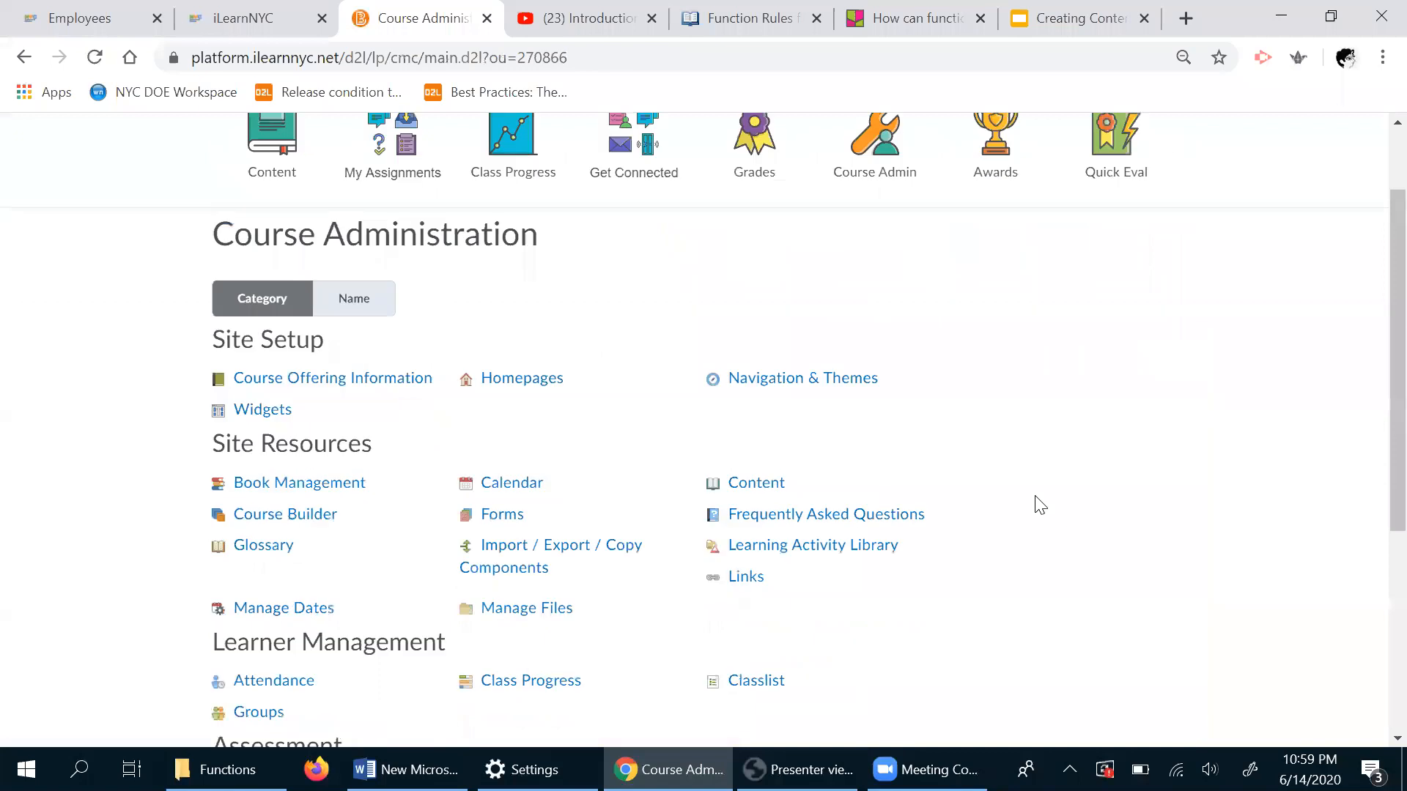
scroll(1040, 505, "down", 2)
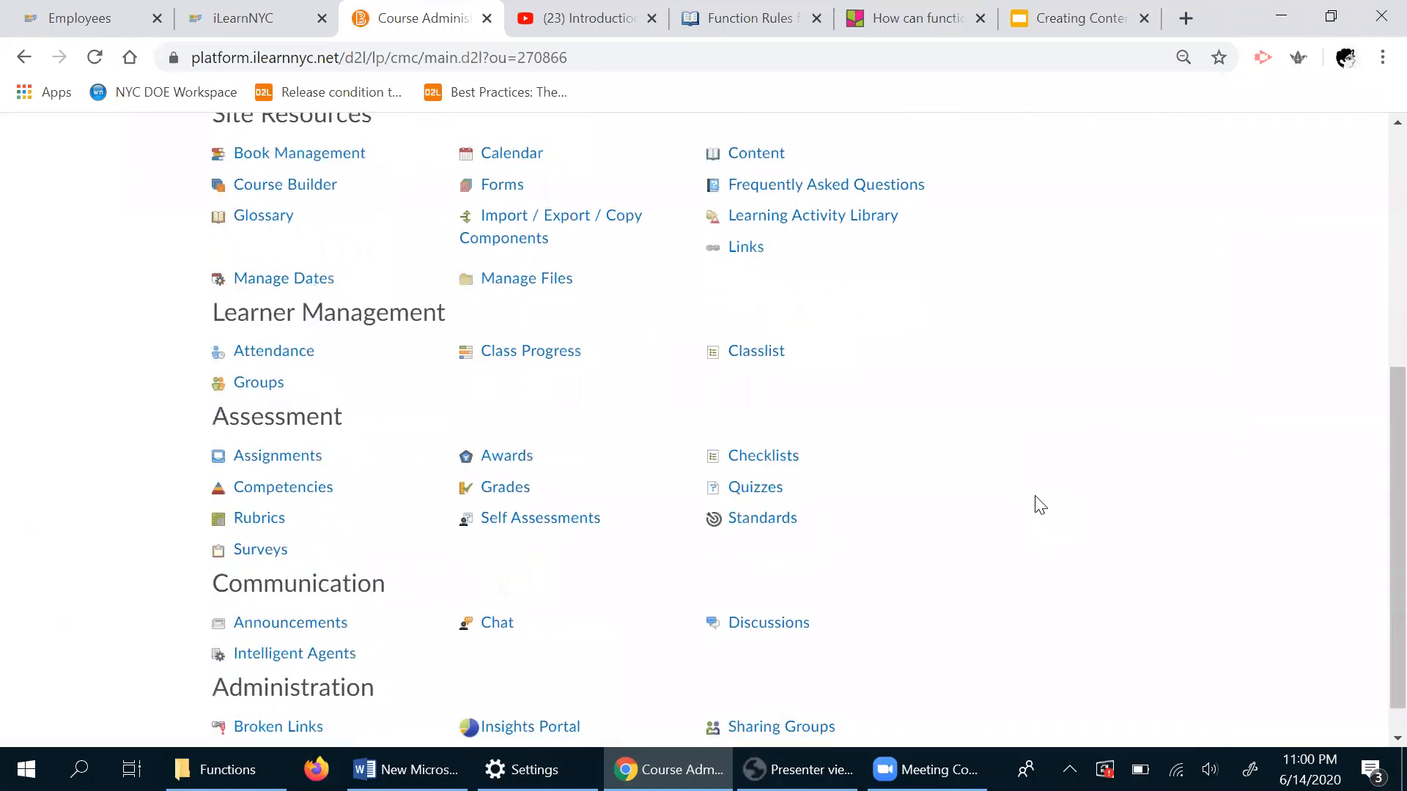
left_click(775, 521)
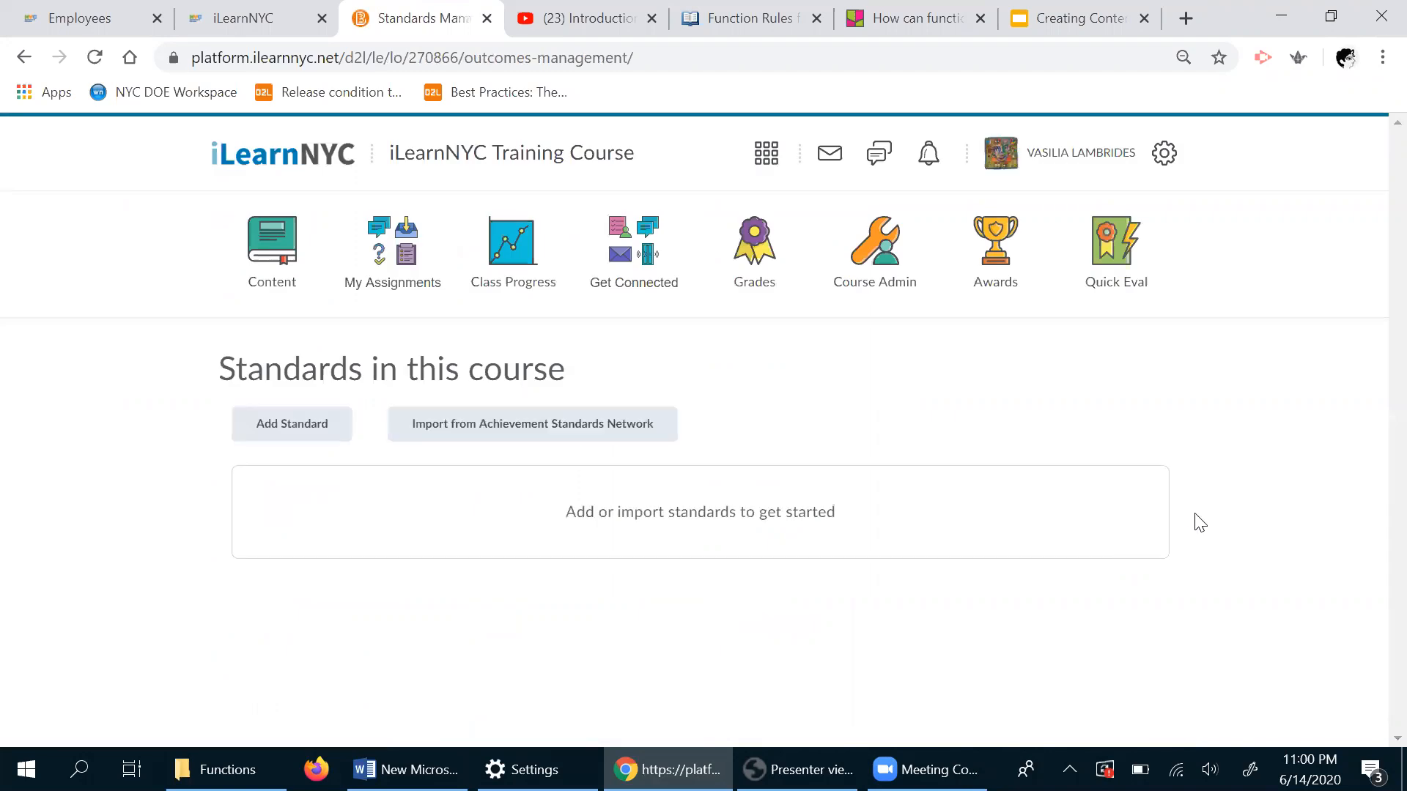
- Start an import from the Achievement Standards Network and set the jurisdiction to New York
left_click(543, 431)
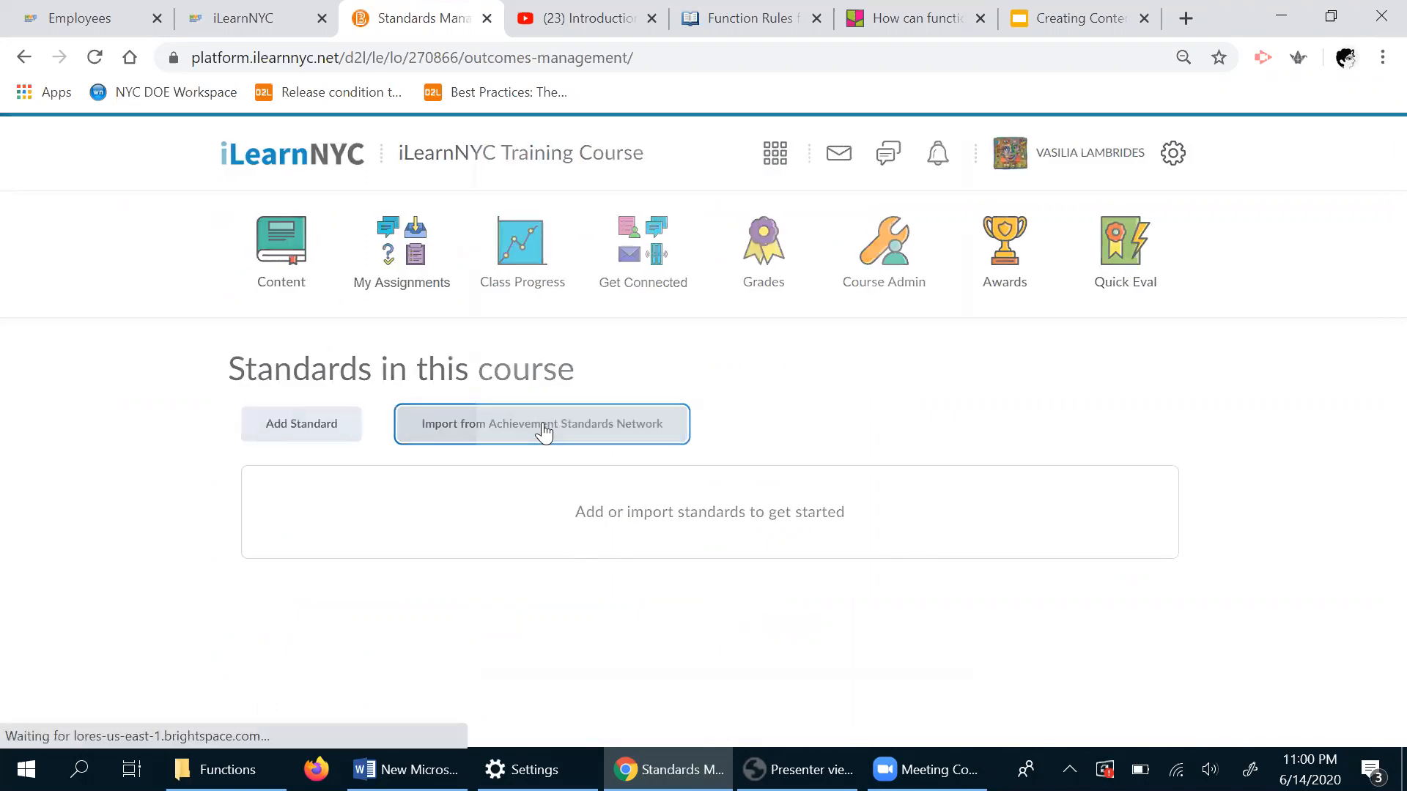
left_click(871, 291)
scroll(770, 597, "down", 20)
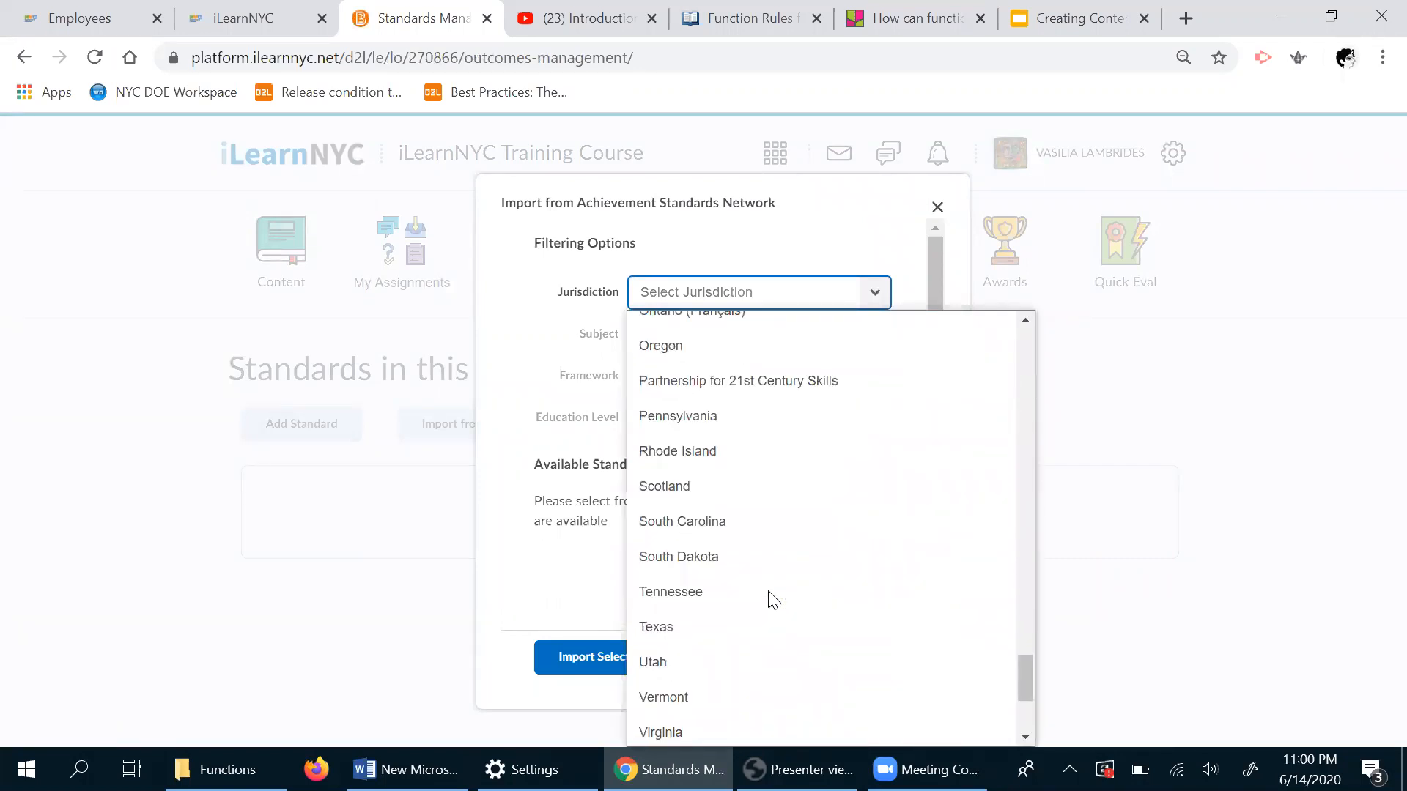
scroll(773, 599, "down", 4)
scroll(773, 600, "up", 15)
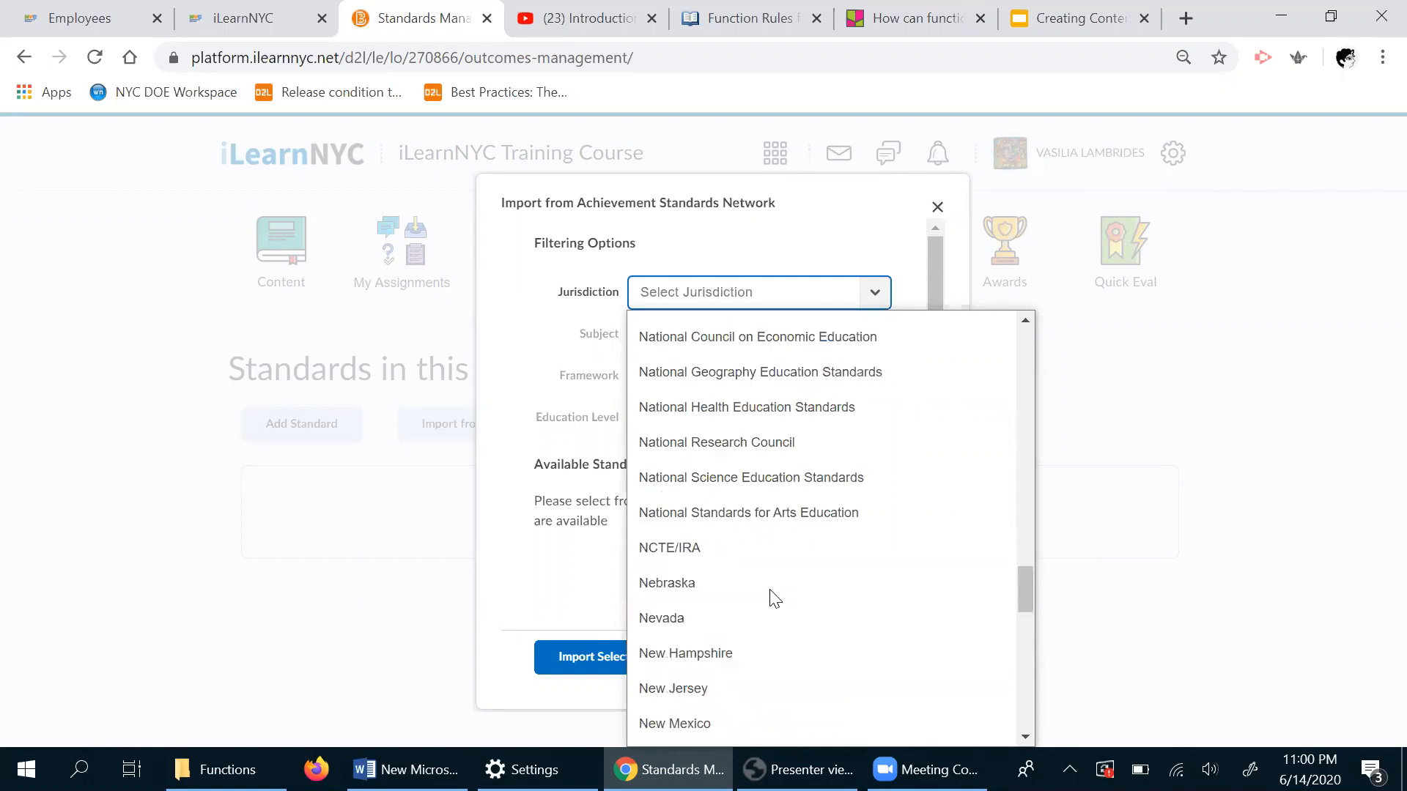
scroll(759, 666, "down", 3)
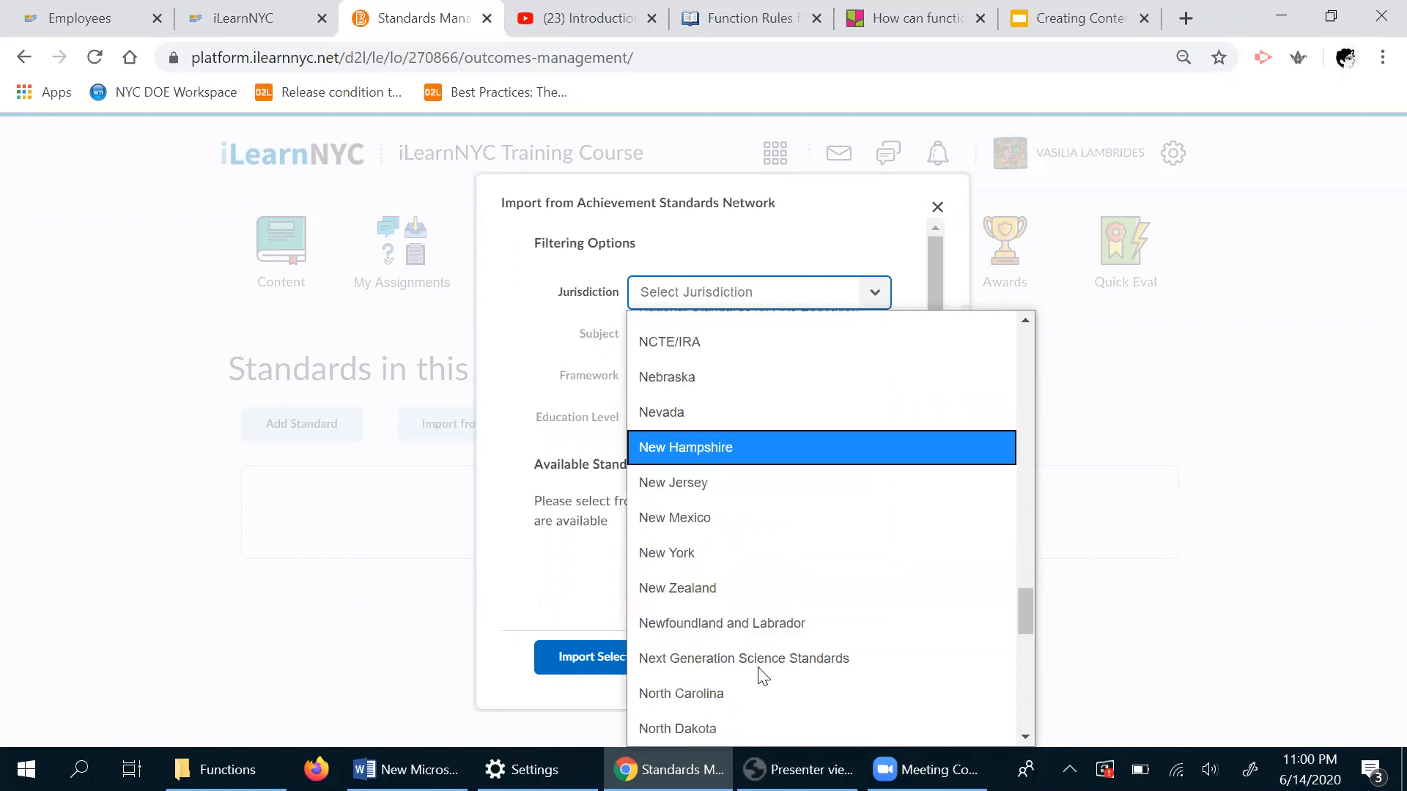
left_click(683, 561)
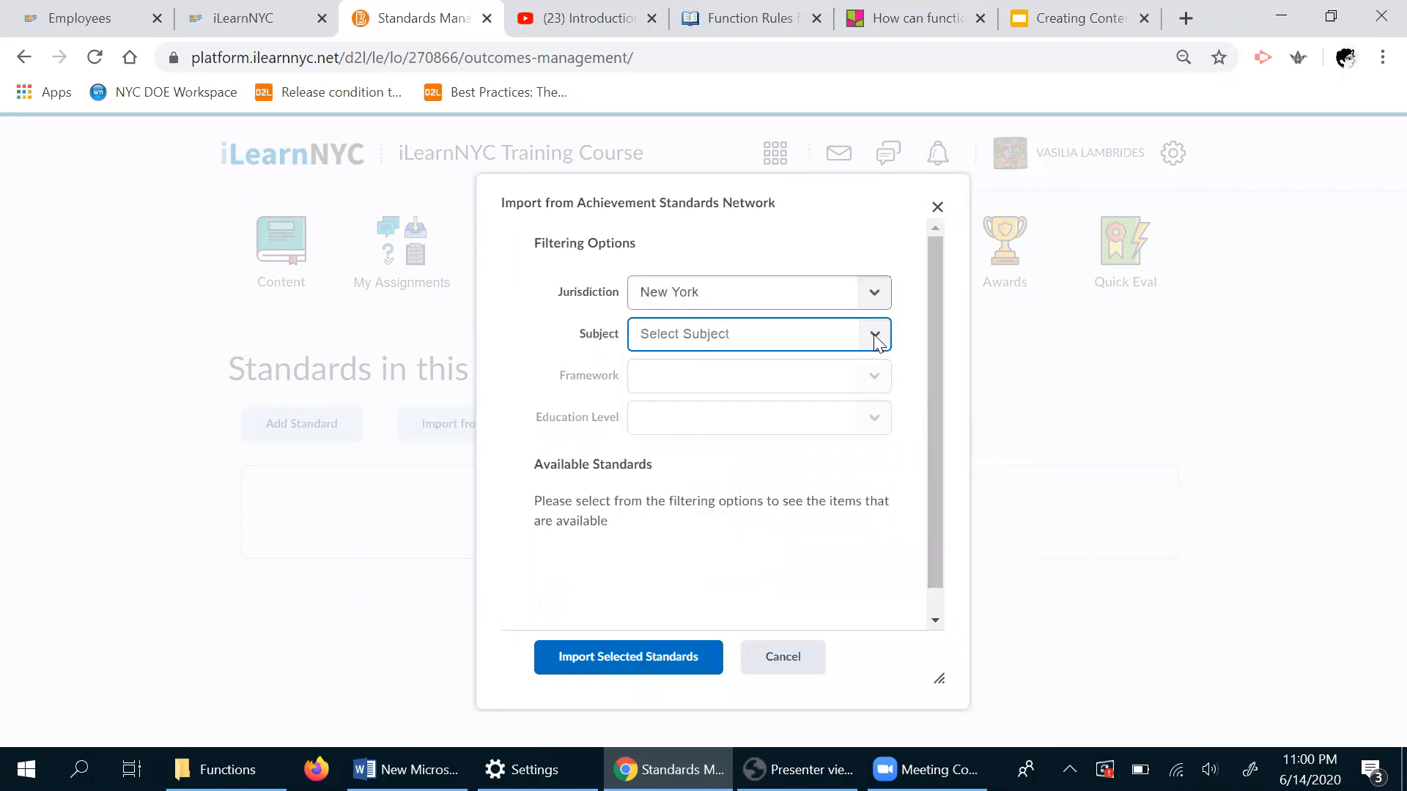
- Filter for Math, New York State Next Generation Mathematics Learning Standards (K-8) (2017), education level 8
left_click(874, 337)
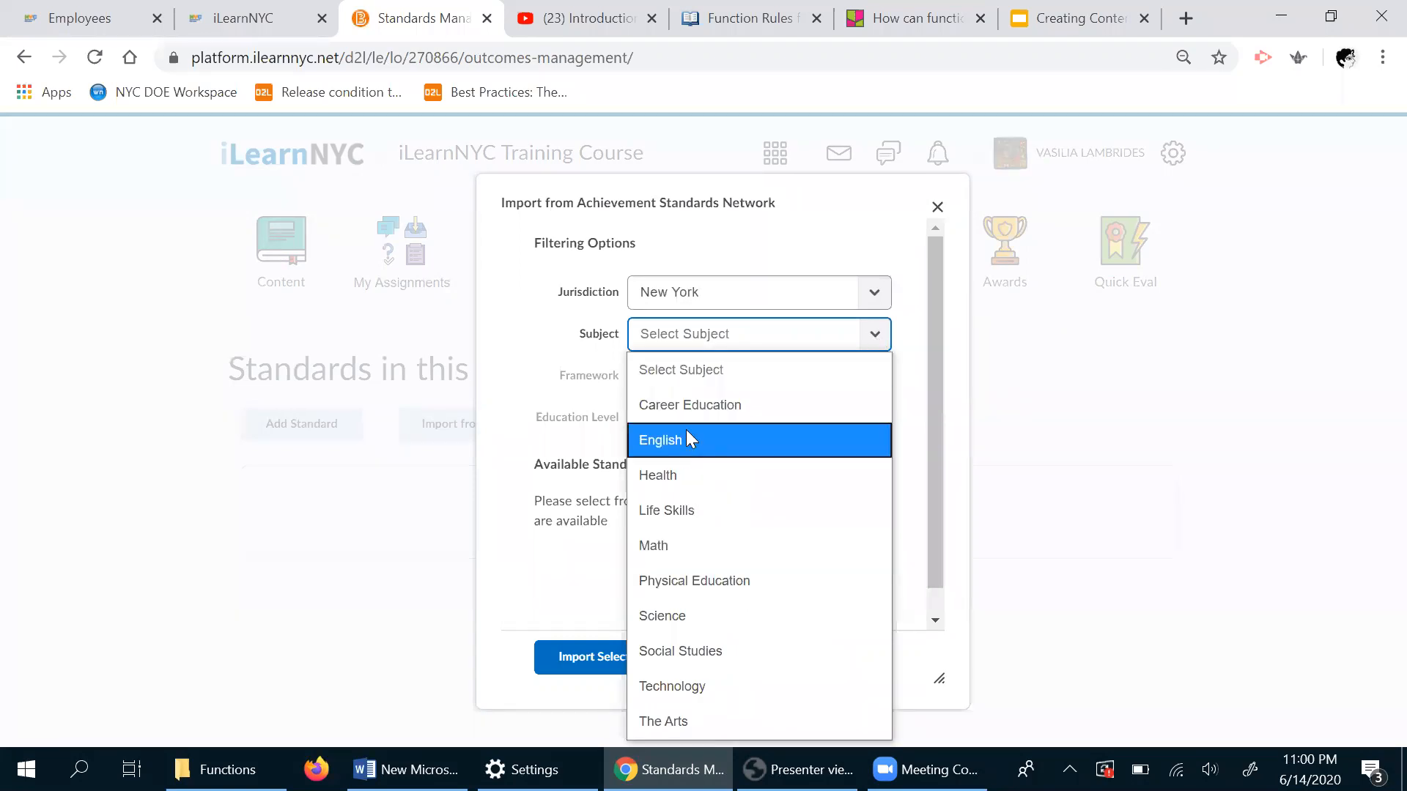
left_click(702, 546)
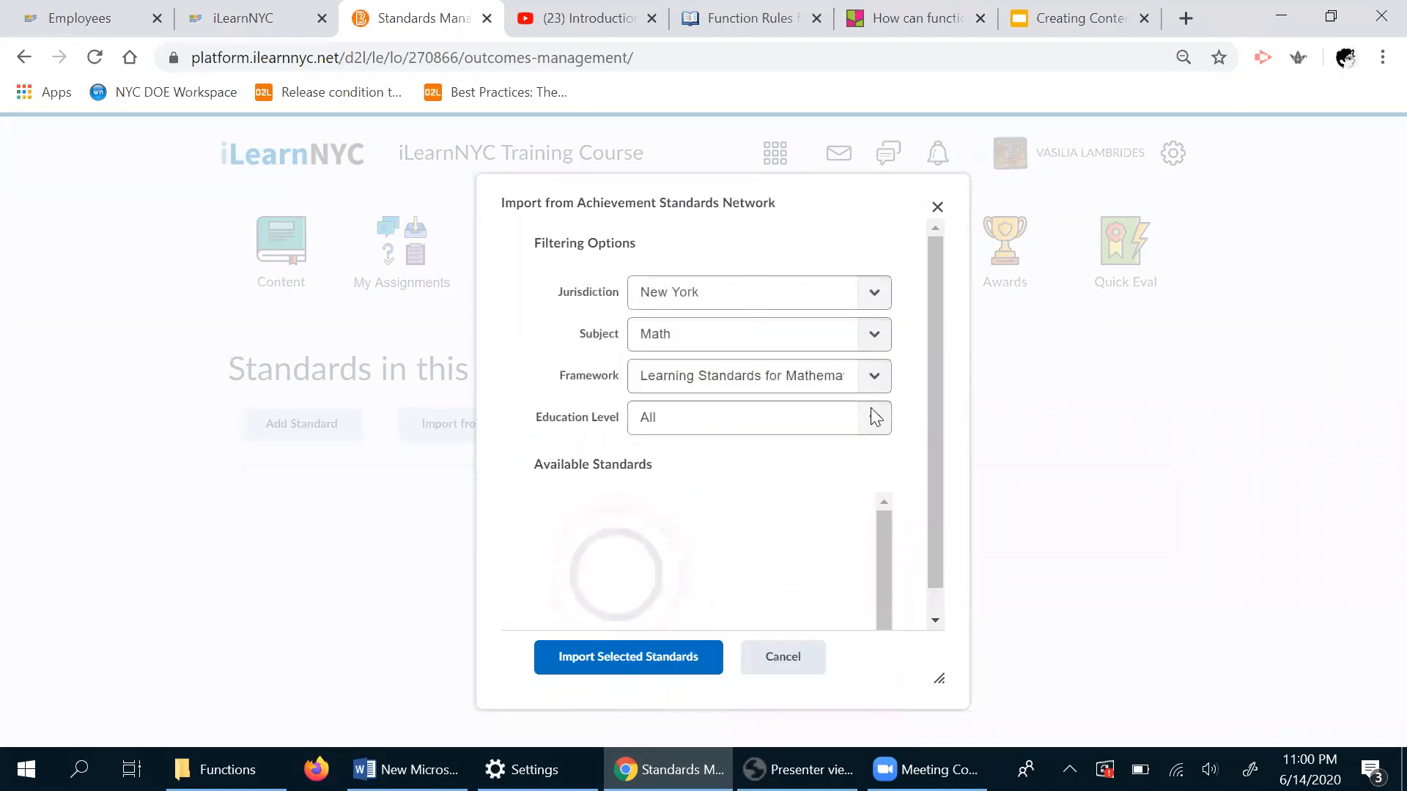
left_click(875, 381)
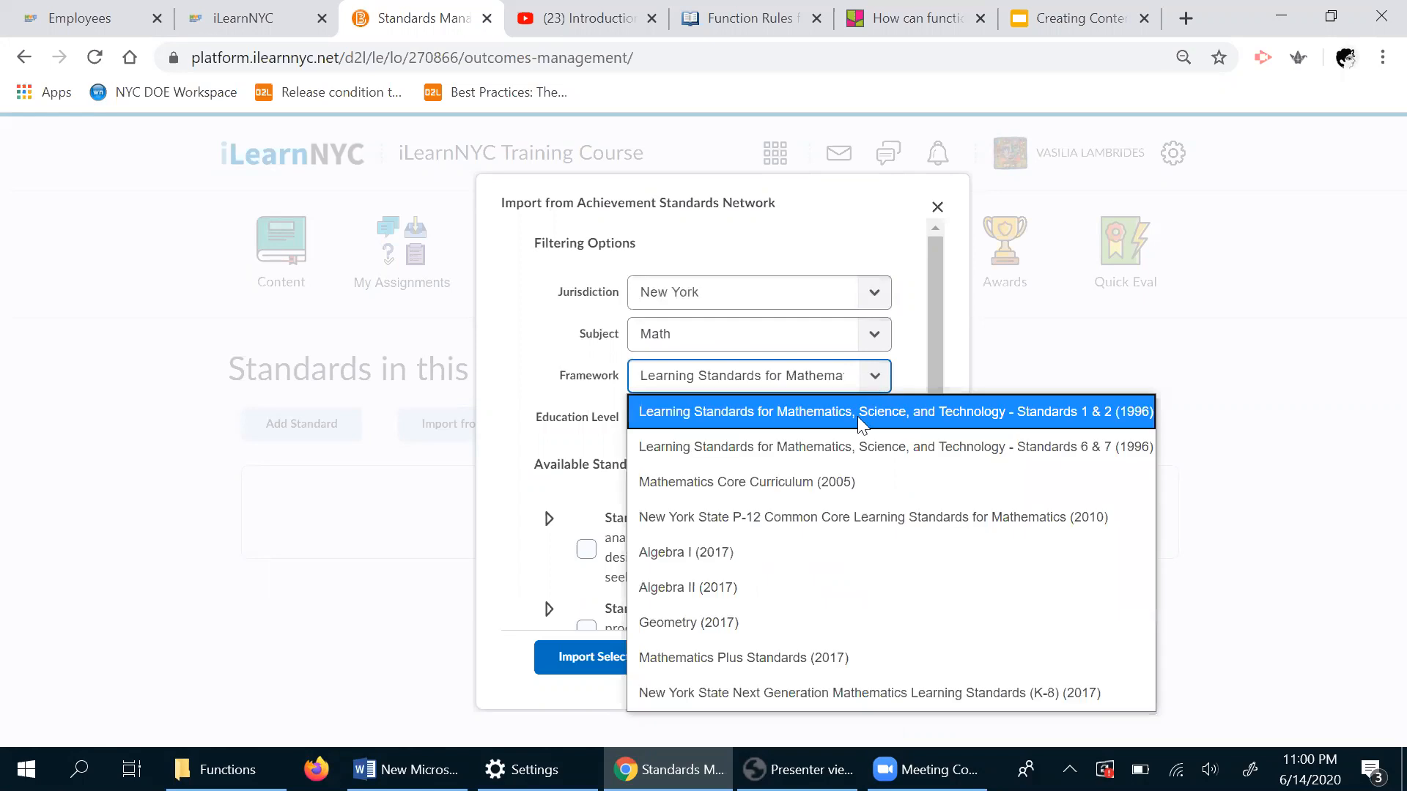
left_click(756, 696)
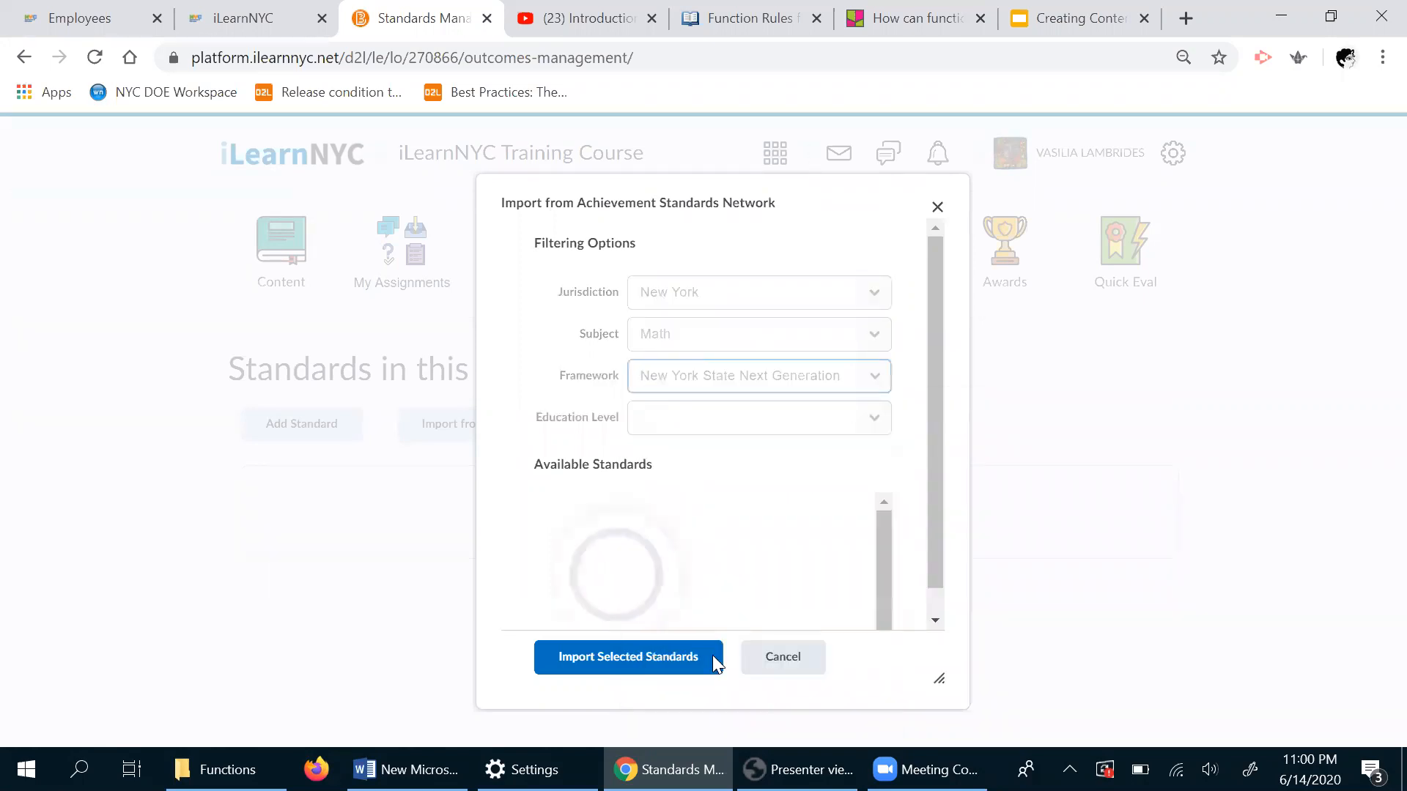
left_click(876, 422)
left_click(659, 380)
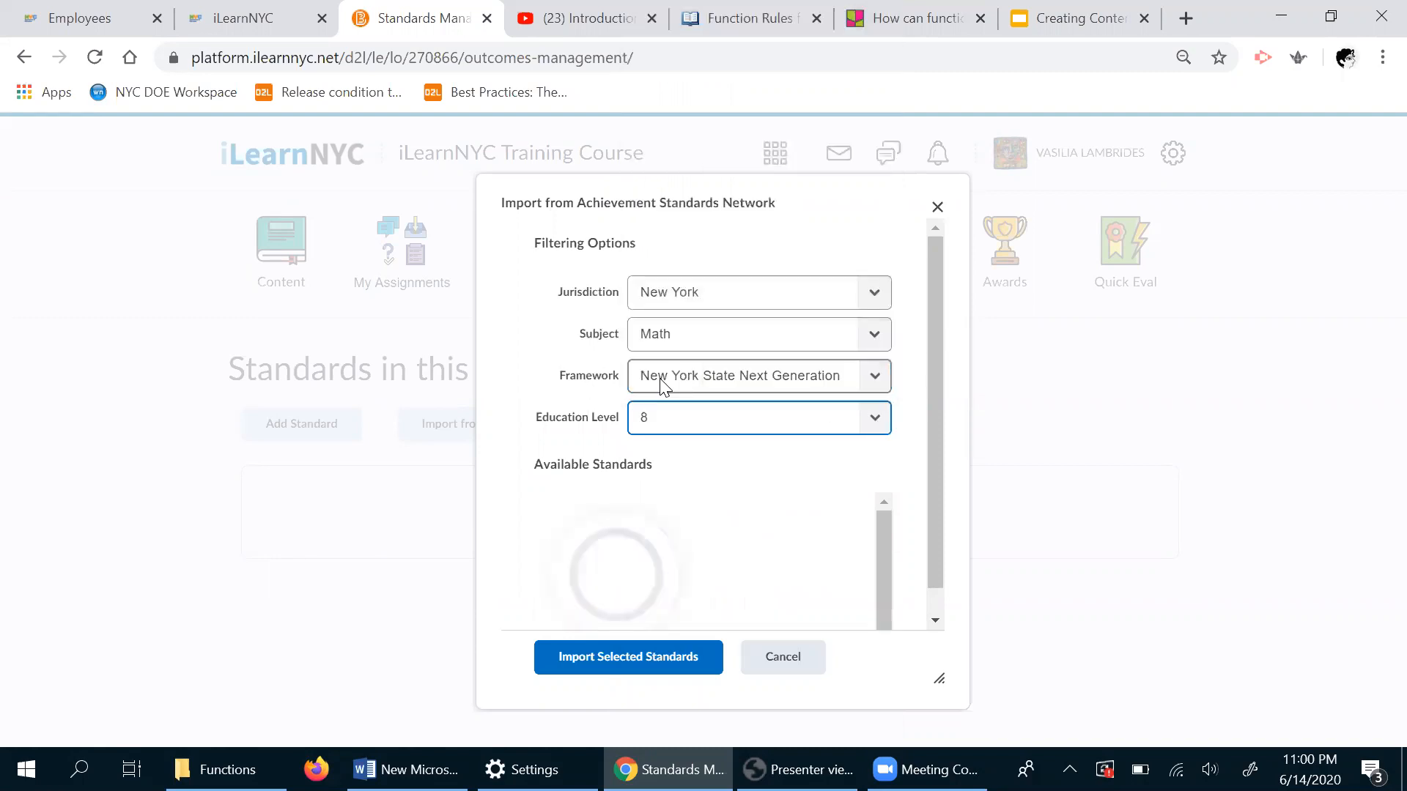
- Expand Standards for Mathematical Practice and look through its standards and the domains that follow
scroll(934, 405, "down", 1)
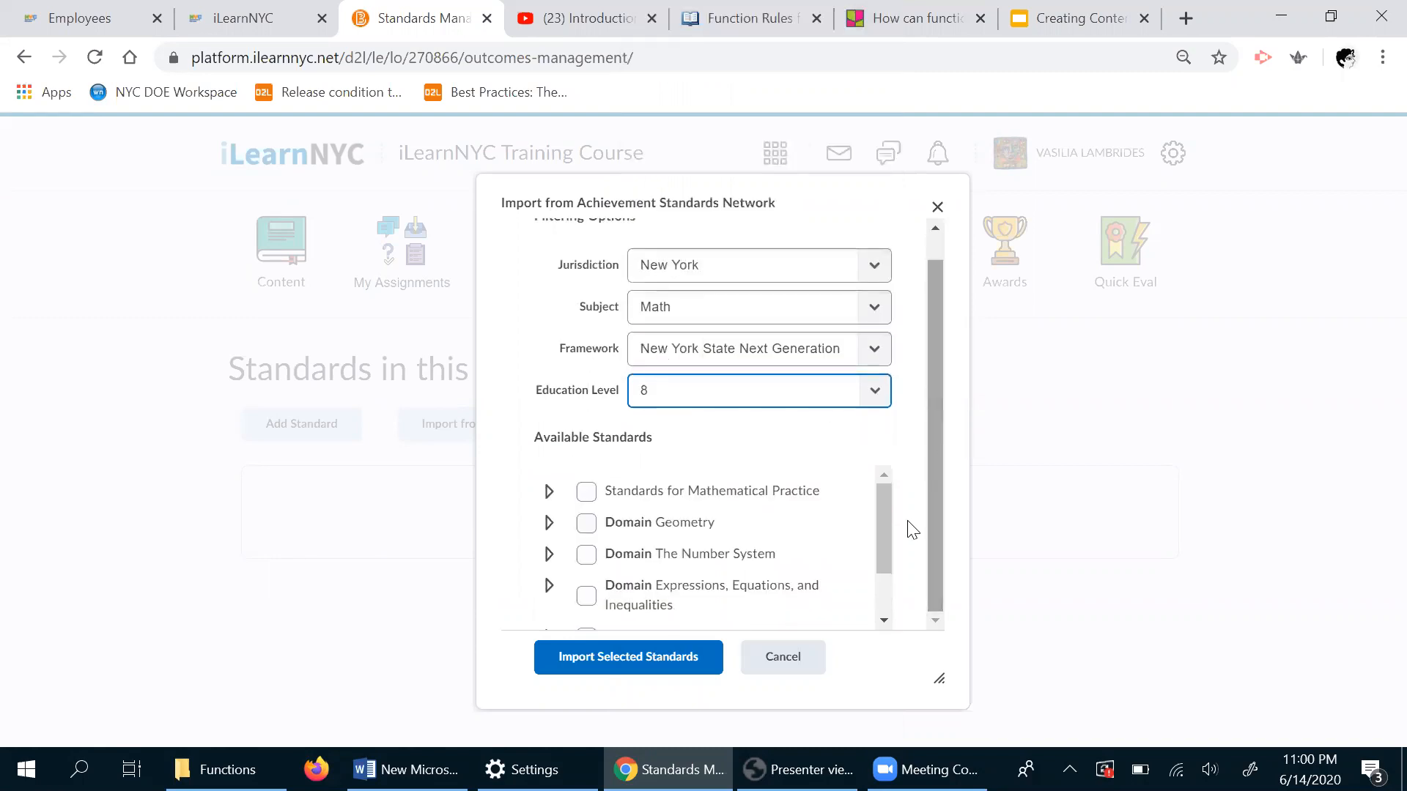
mouse_move(878, 523)
left_mouse_down()
mouse_move(883, 590)
mouse_move(884, 516)
left_mouse_up()
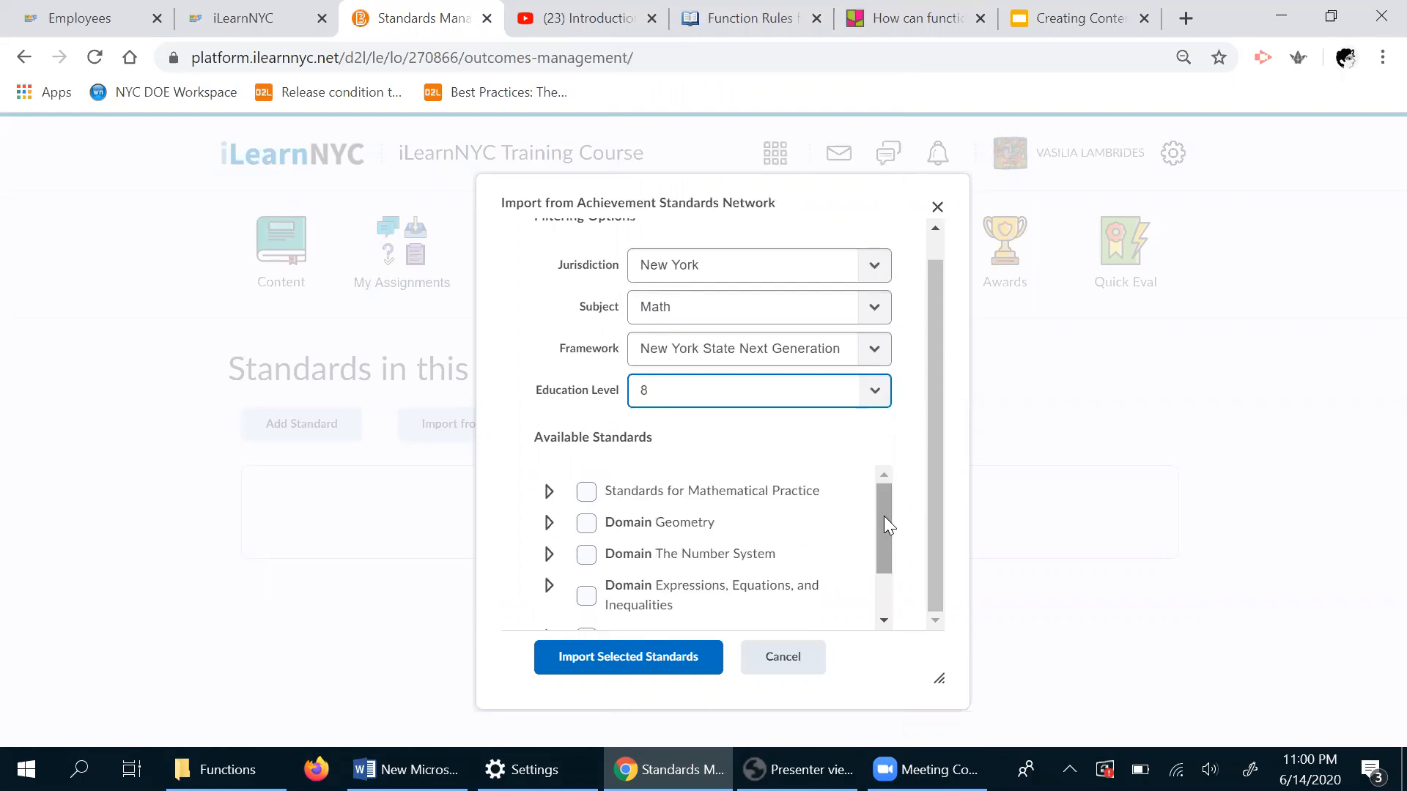
left_click(549, 494)
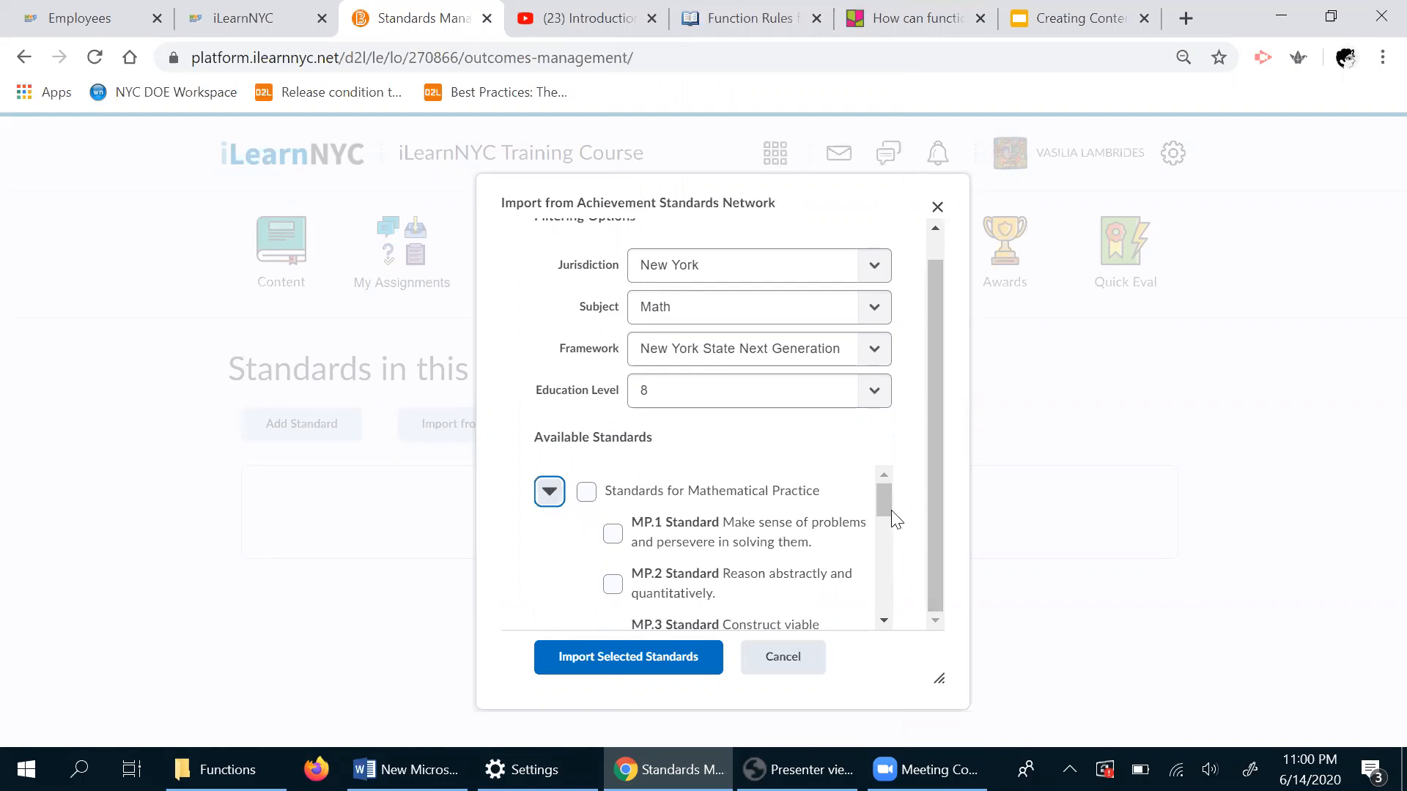
left_click_drag(885, 507, 884, 521)
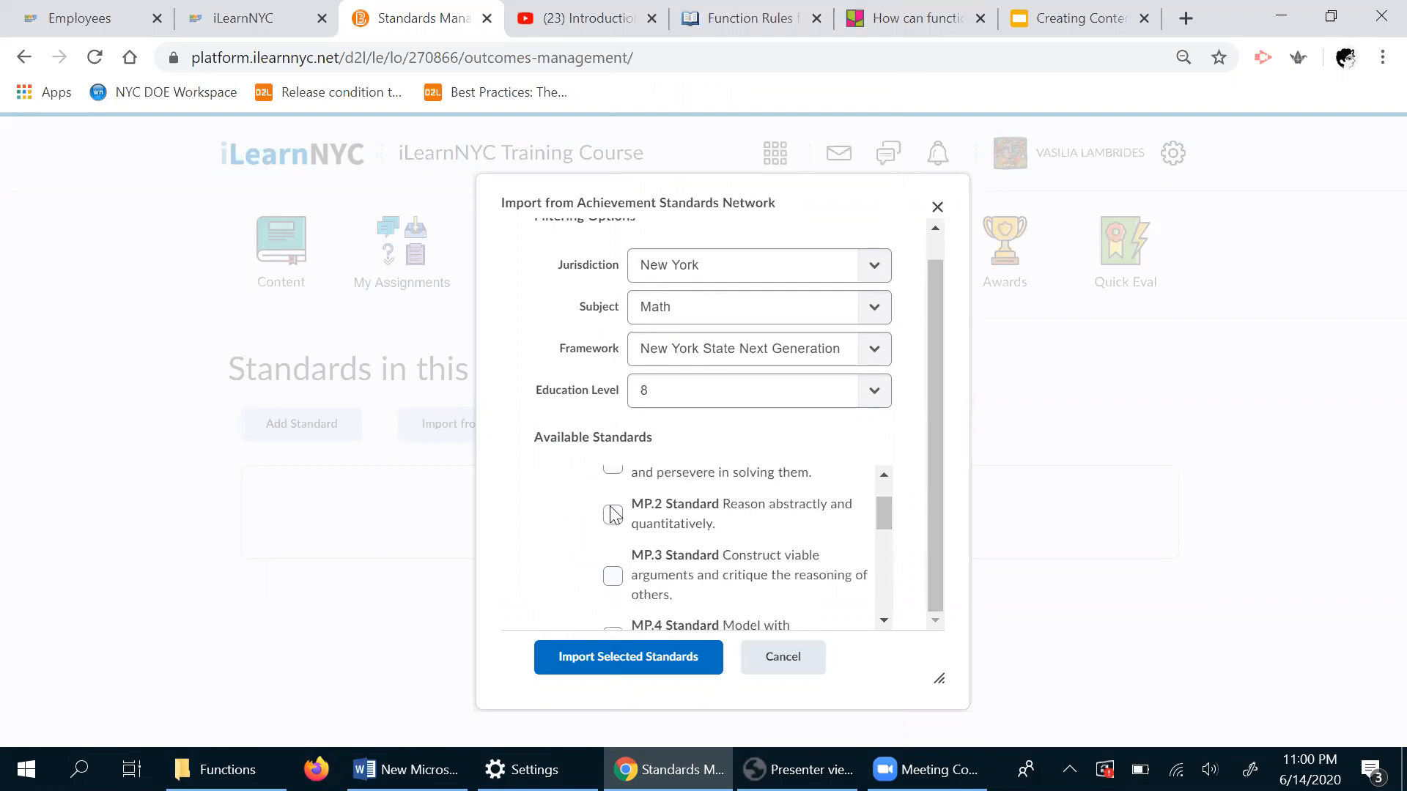
left_click_drag(885, 533, 893, 590)
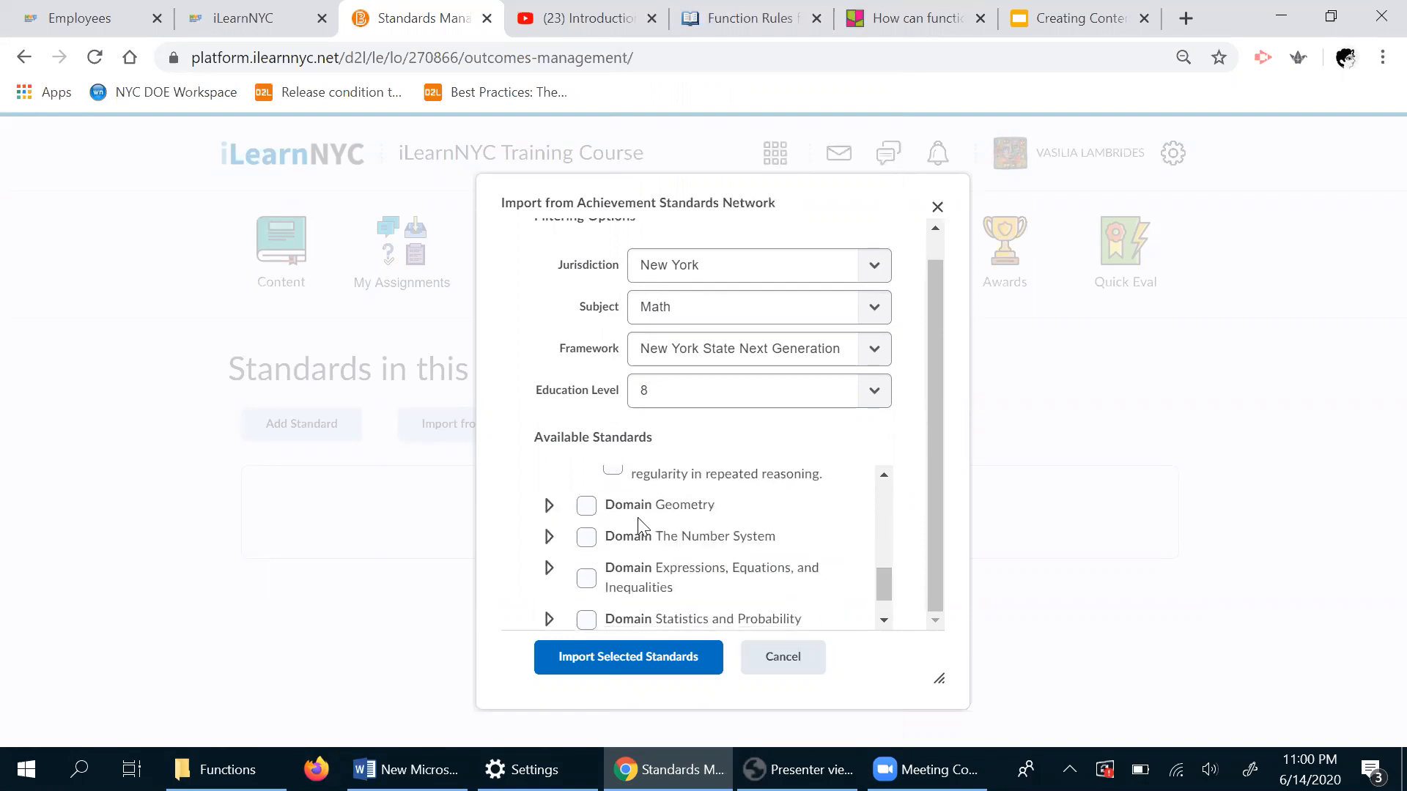
- Select the Functions domain for import and expand it to show its clusters
scroll(879, 586, "down", 1)
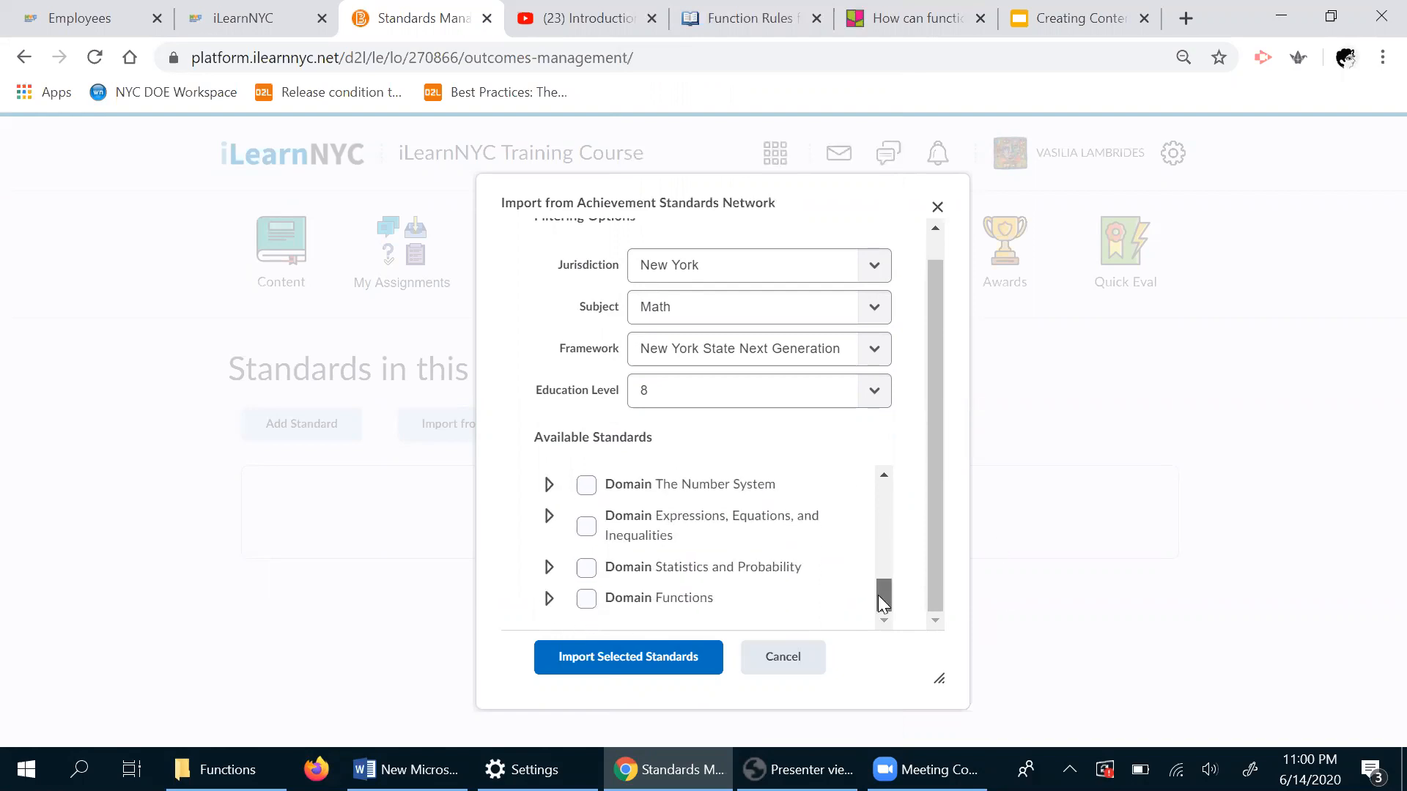
left_click(587, 600)
left_click(551, 599)
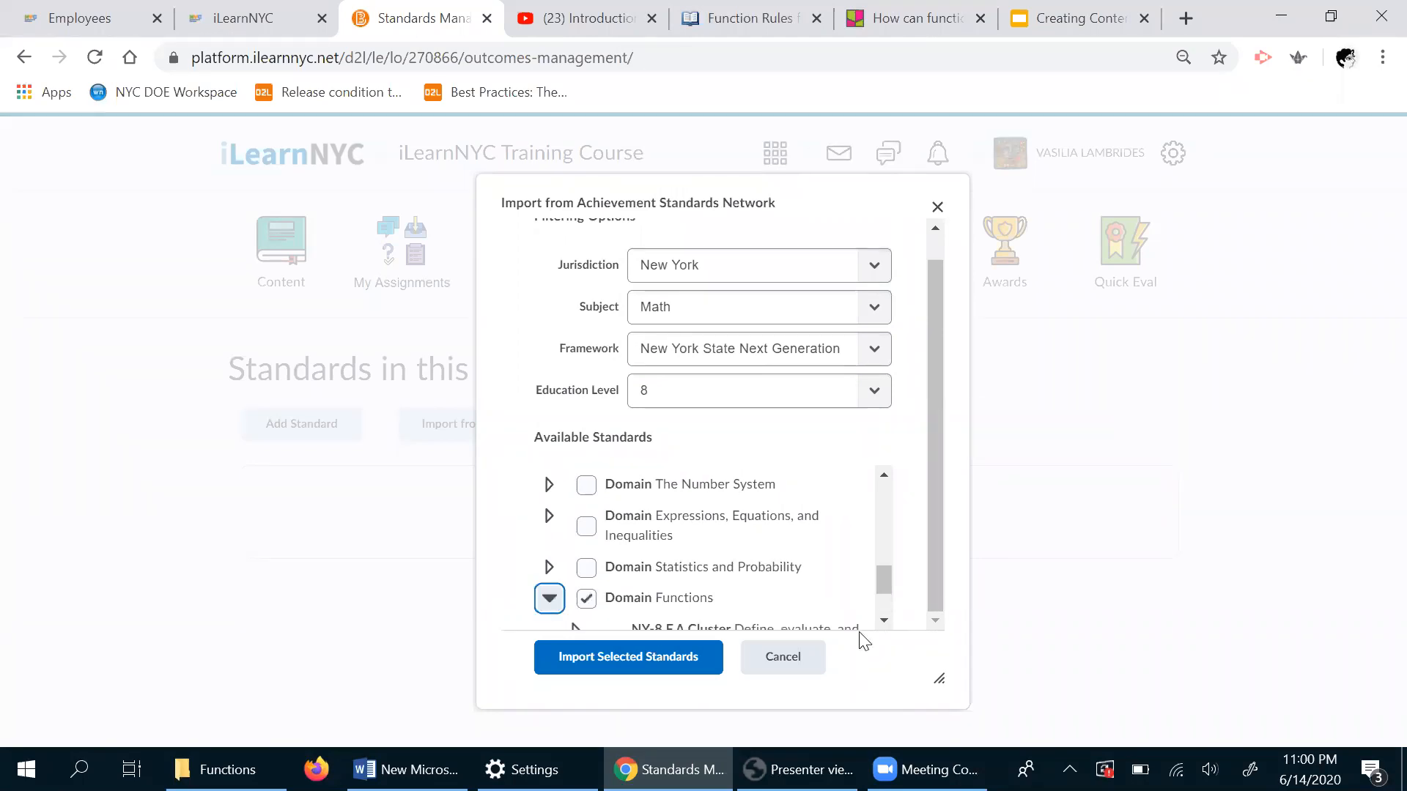
scroll(889, 613, "down", 2)
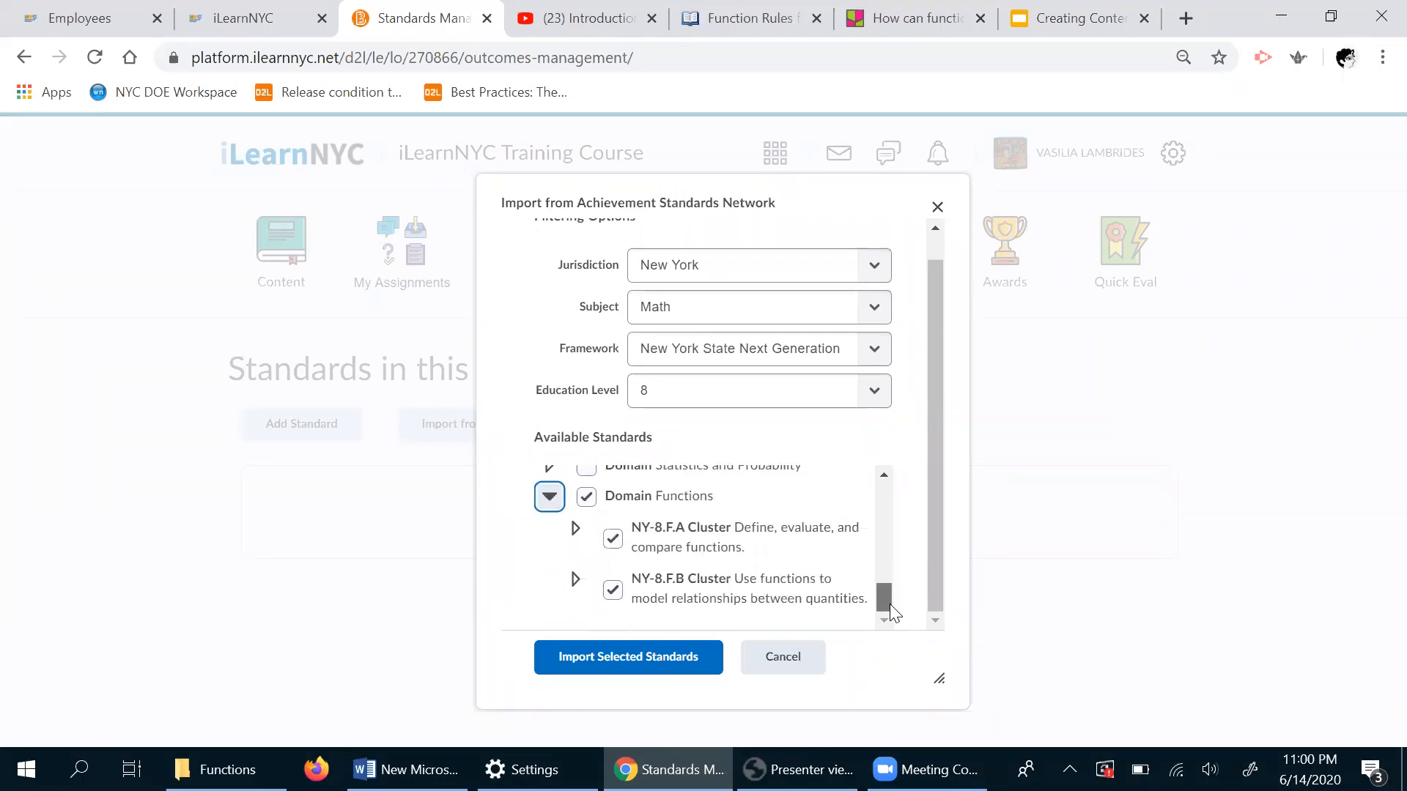
left_click_drag(886, 605, 888, 587)
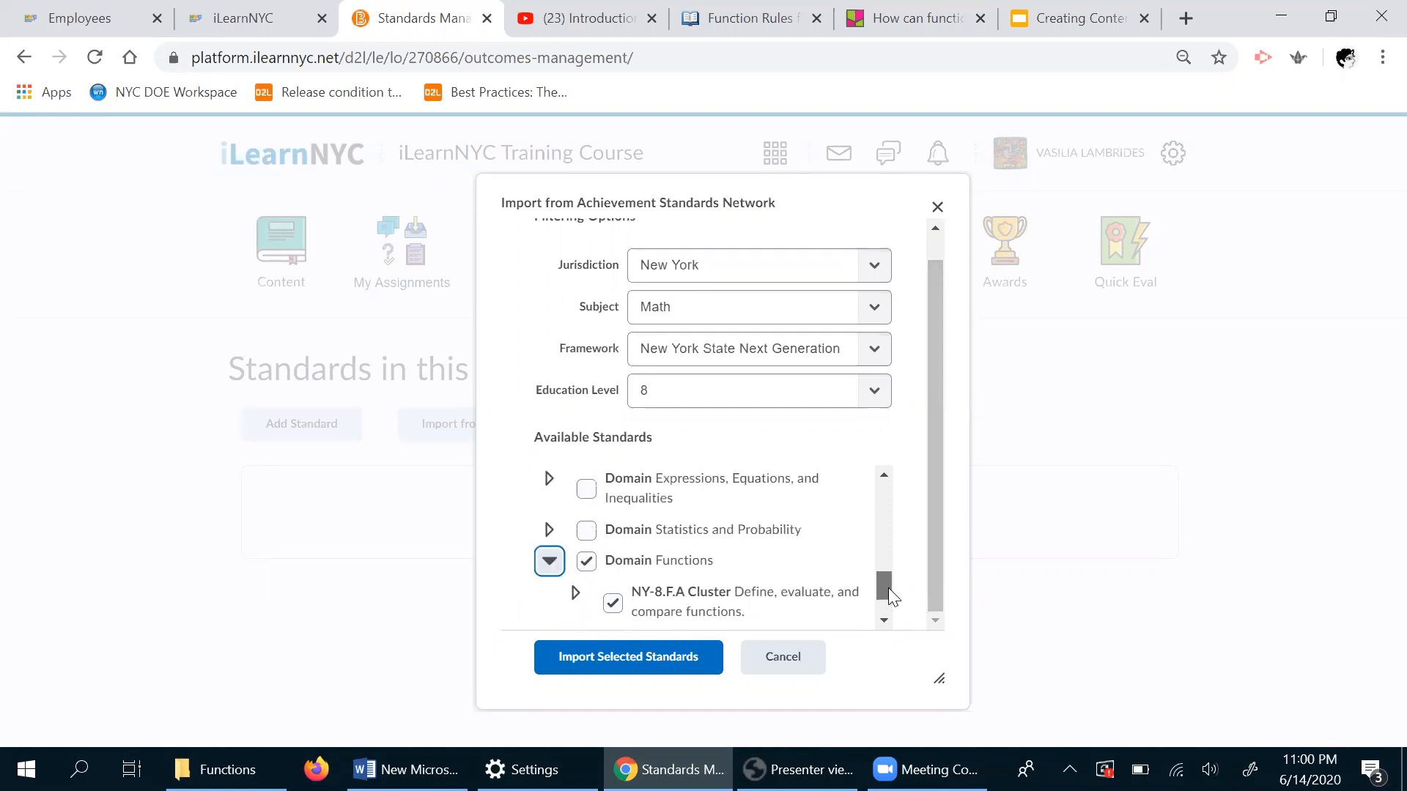
- Add the Expressions, Equations, and Inequalities and Statistics and Probability domains, import the selected standards and look through the imported list
left_click(585, 489)
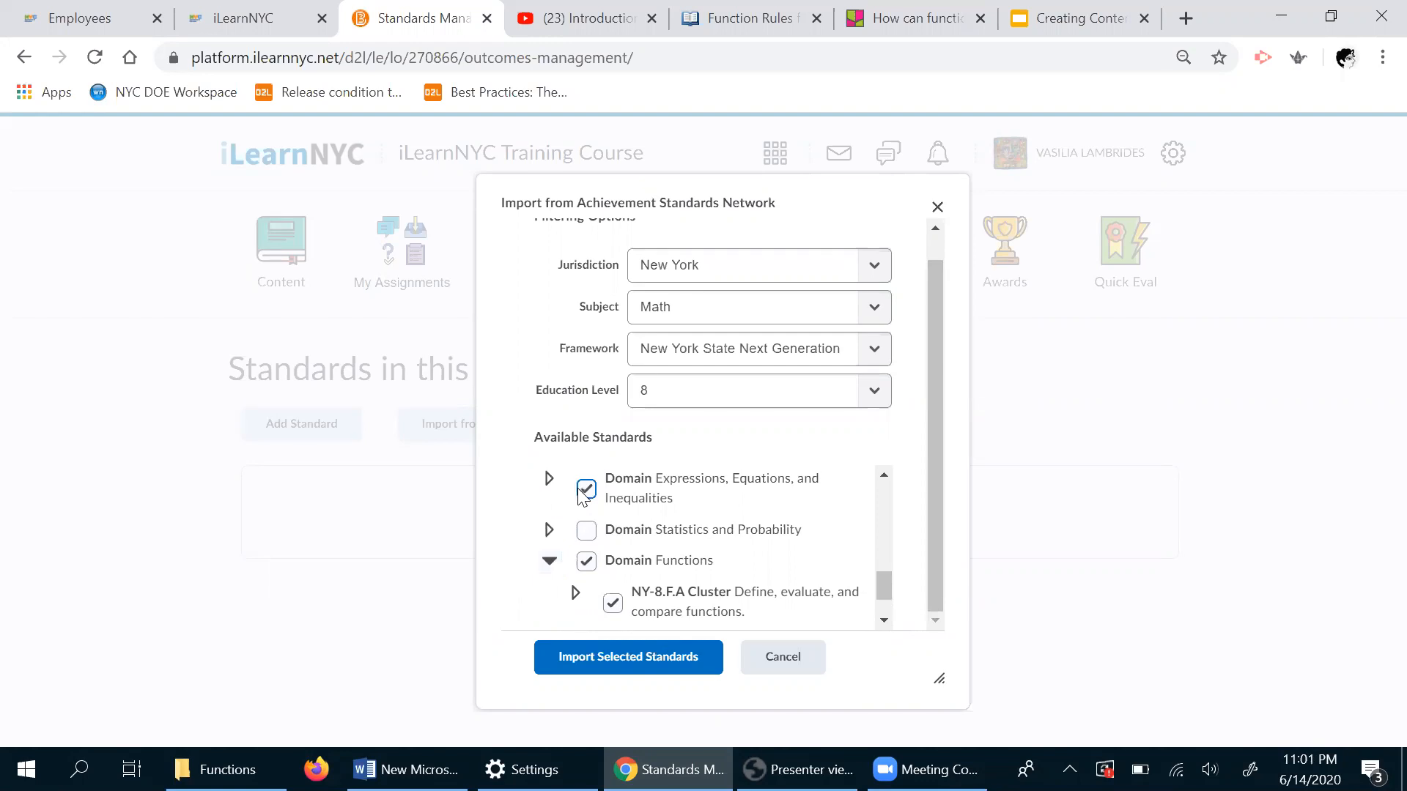
left_click(586, 531)
left_click(608, 678)
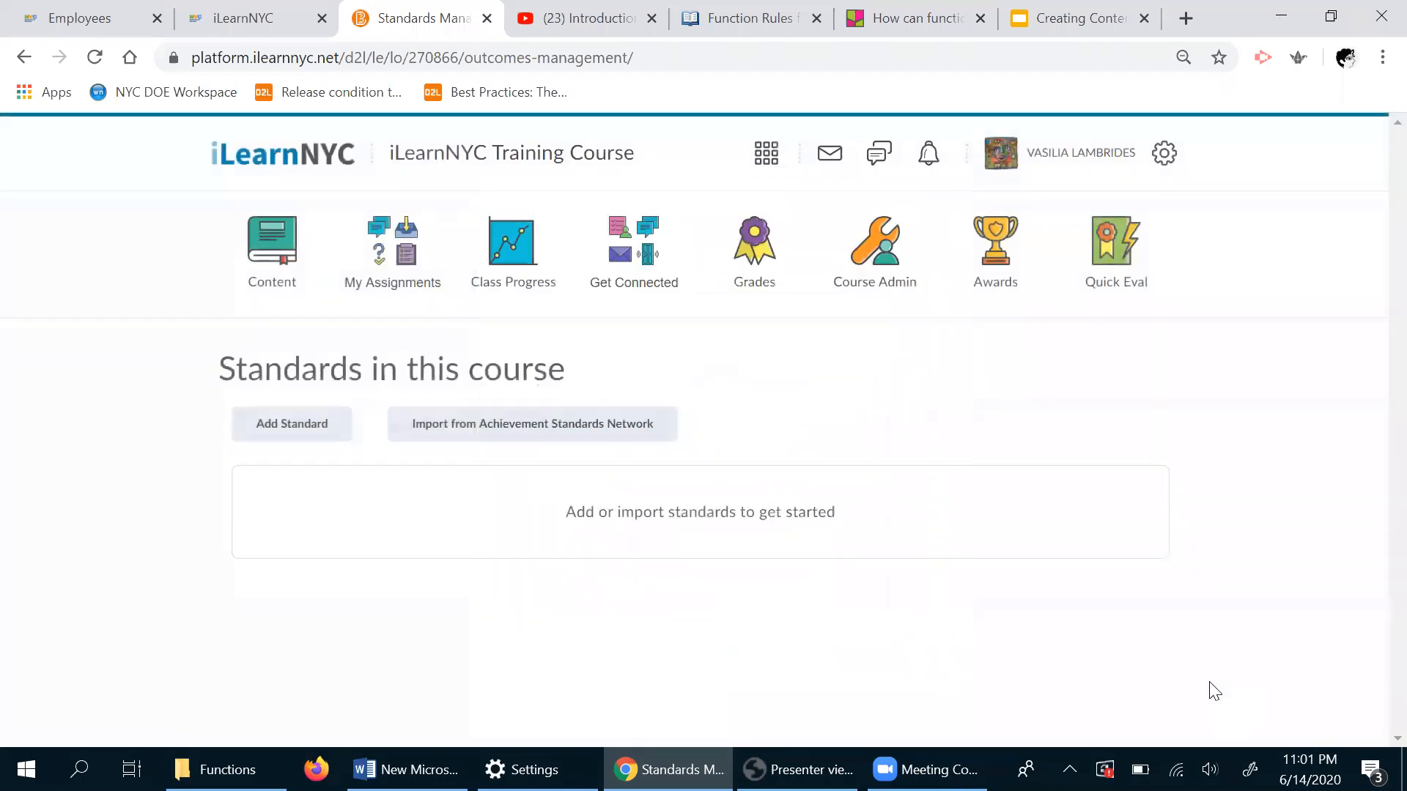
scroll(757, 583, "down", 20)
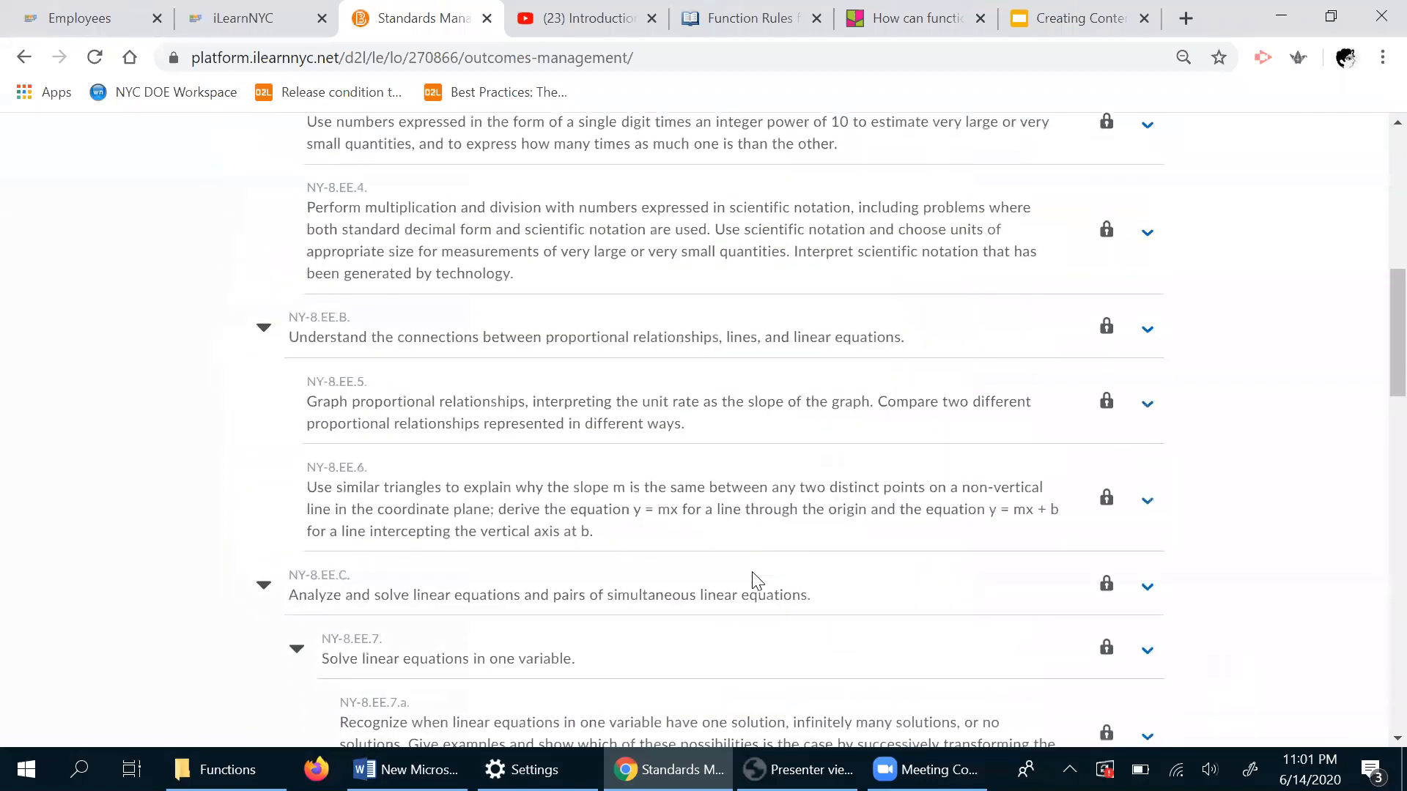
scroll(756, 582, "down", 10)
scroll(757, 583, "up", 13)
scroll(757, 583, "up", 15)
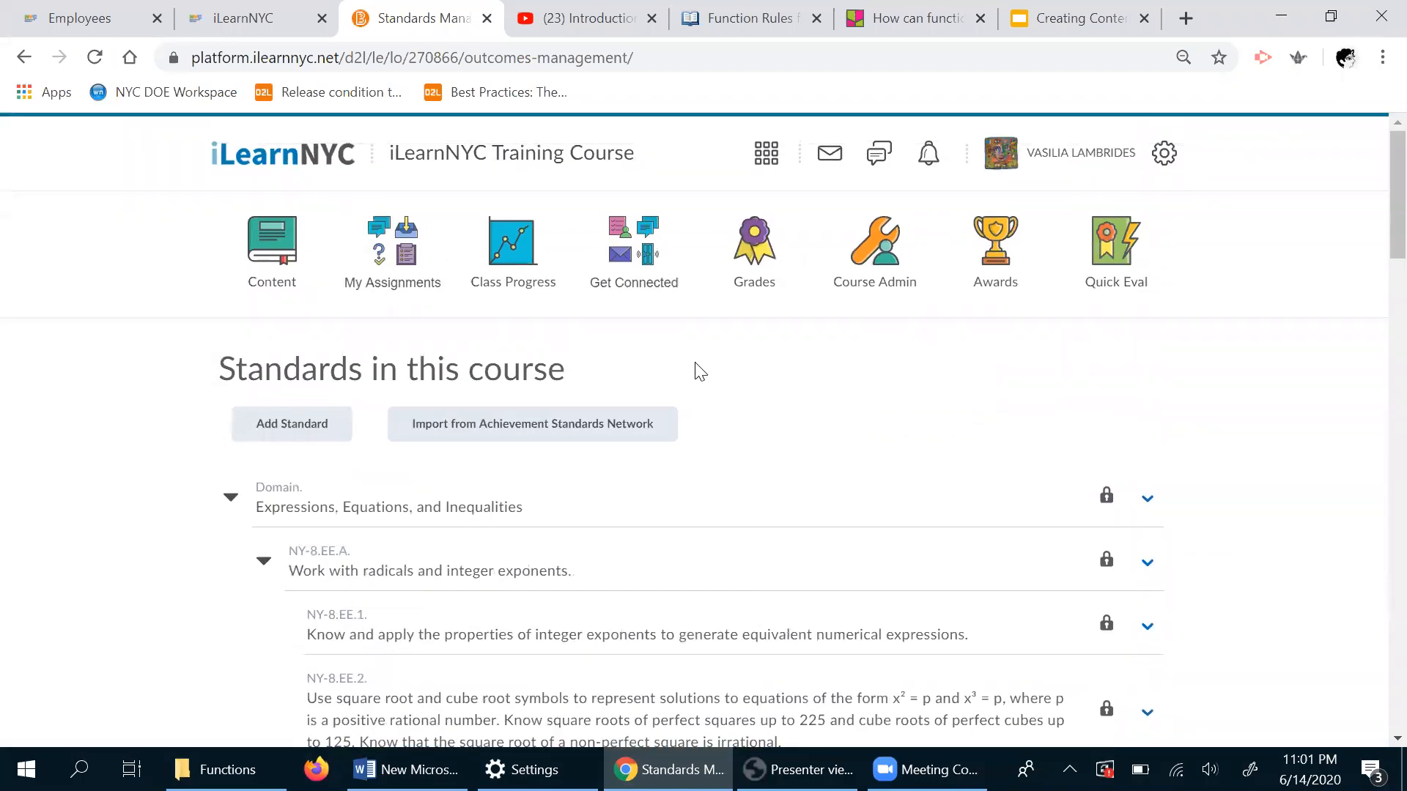
- Return to the course content and open the topic "What is a function?" in Lesson 1 of the Functions unit
left_click(271, 260)
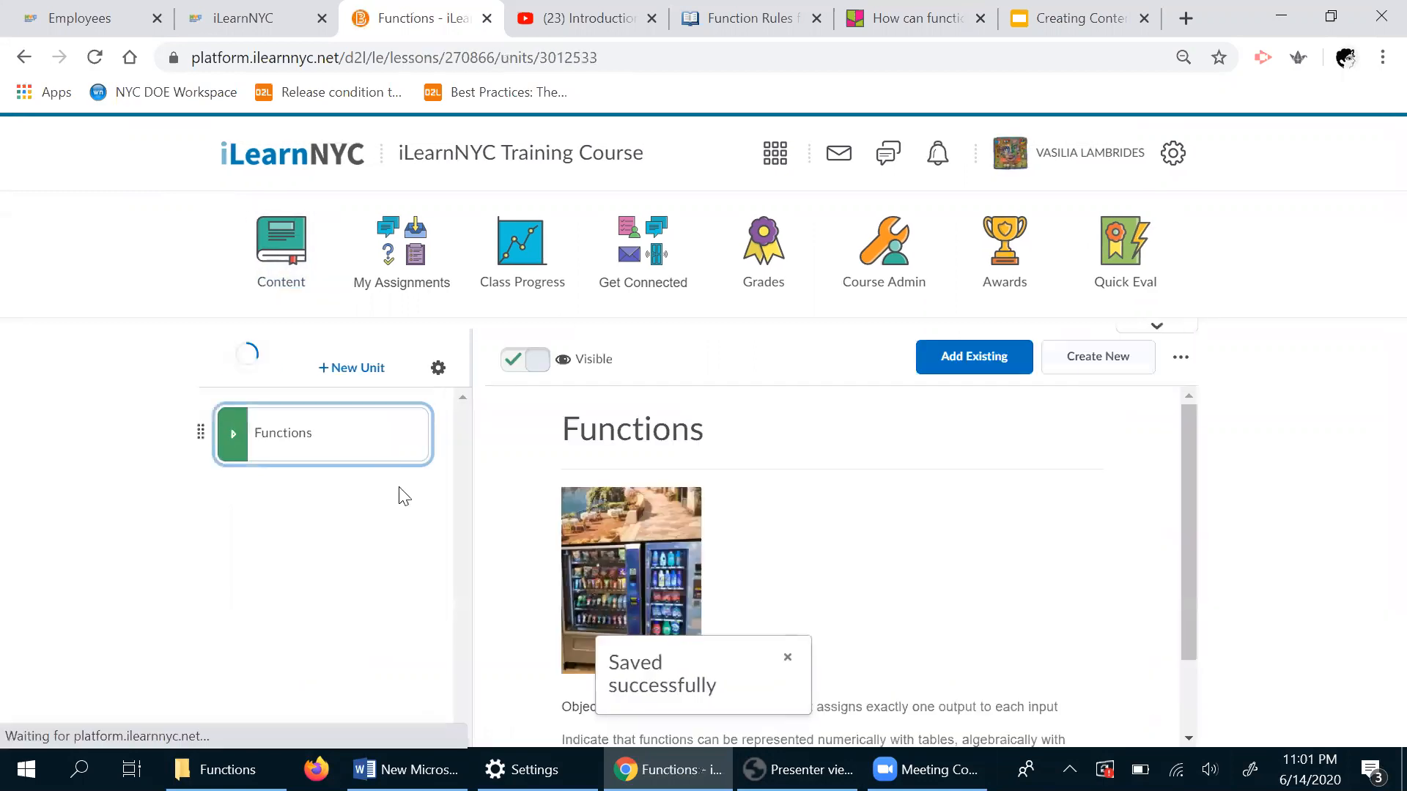
left_click(254, 454)
left_click(336, 512)
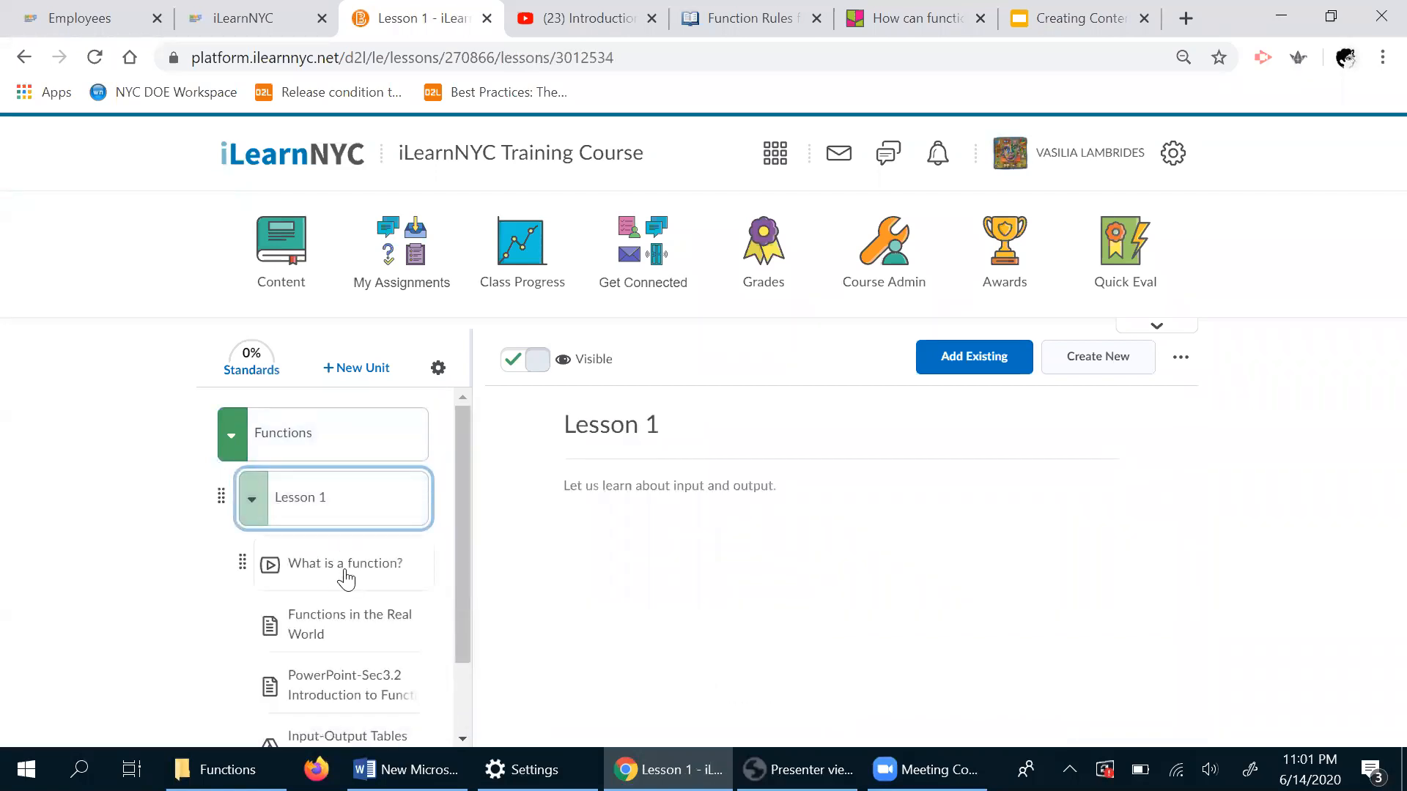
left_click(345, 578)
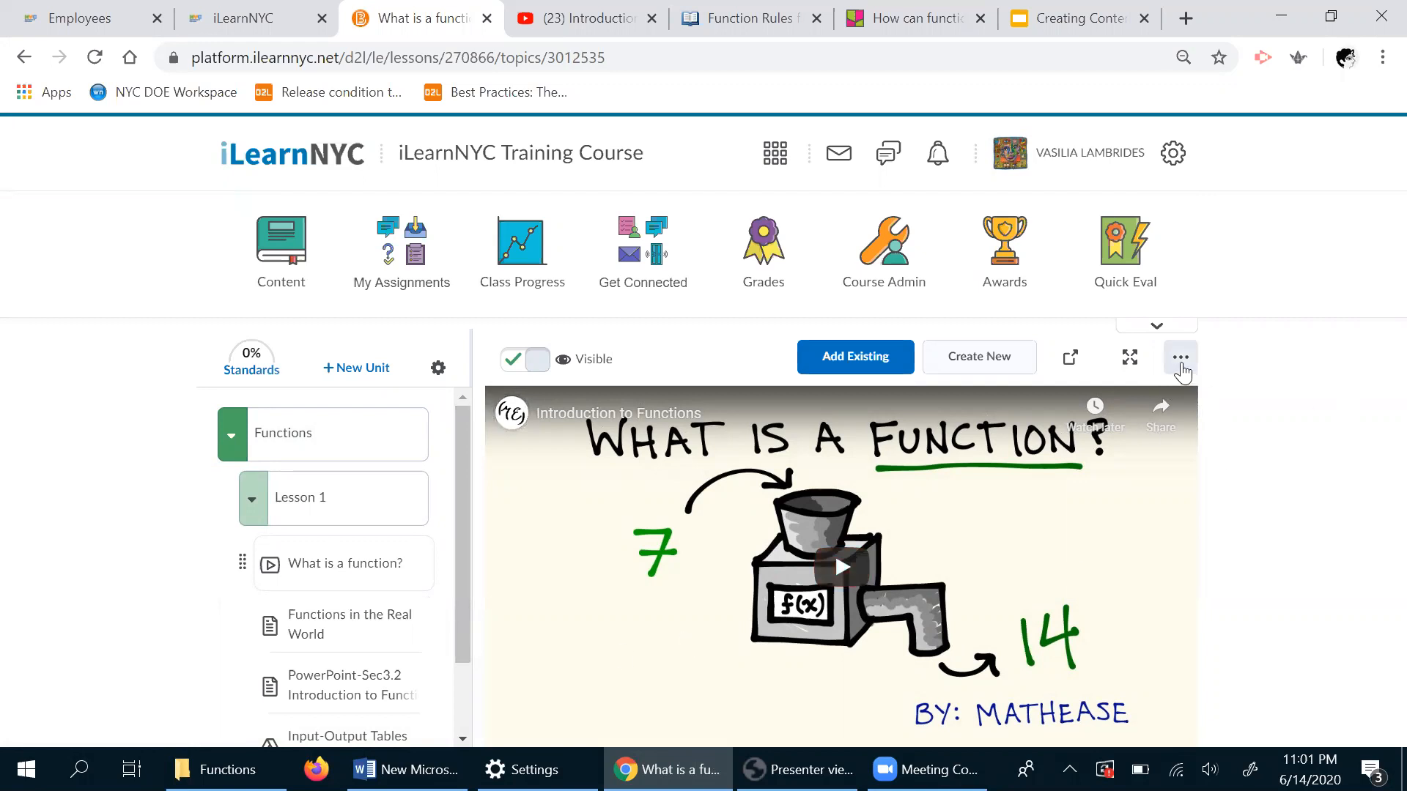
- Align the "What is a function?" topic with standard NY-8.EE.8.c, save the alignment and close its standards view
left_click(1181, 362)
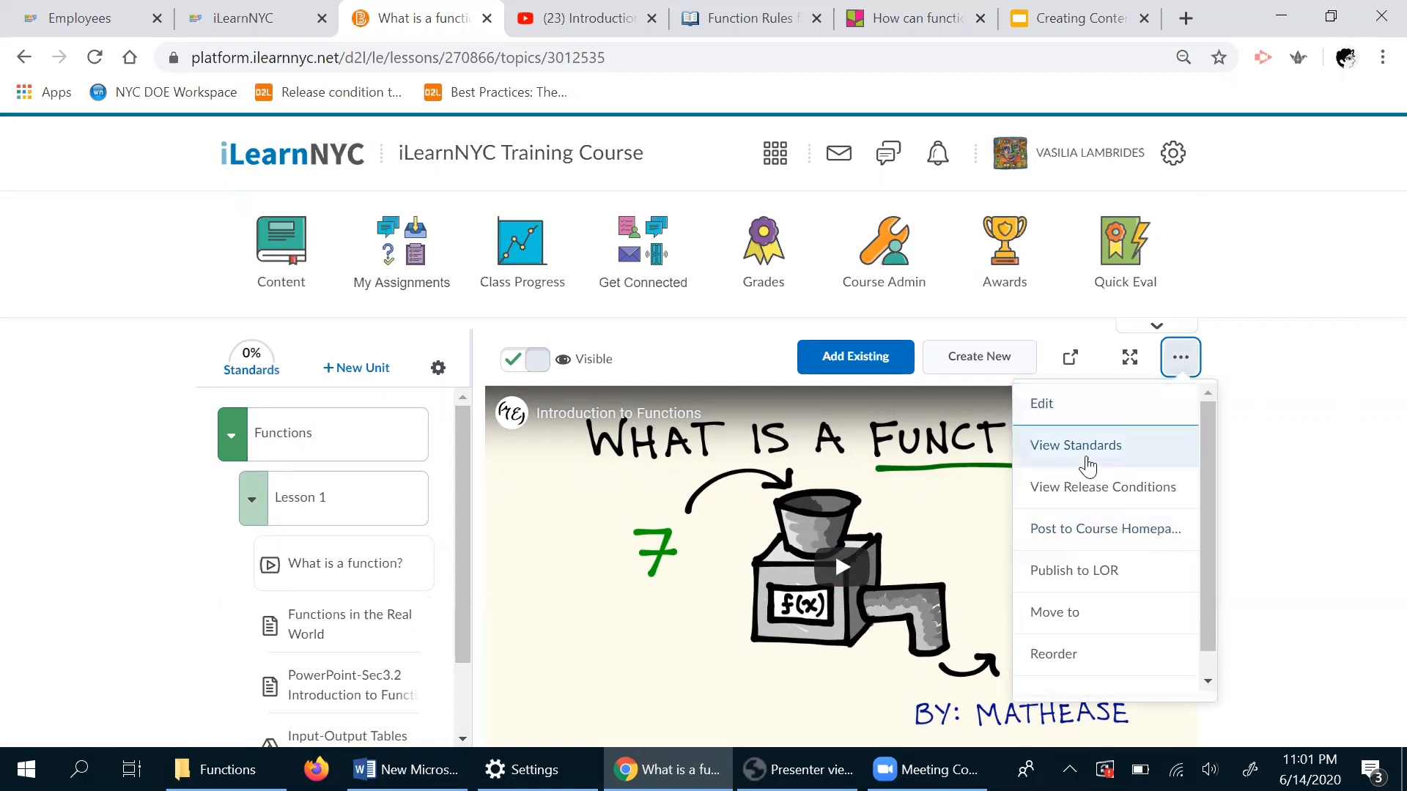
left_click(1085, 458)
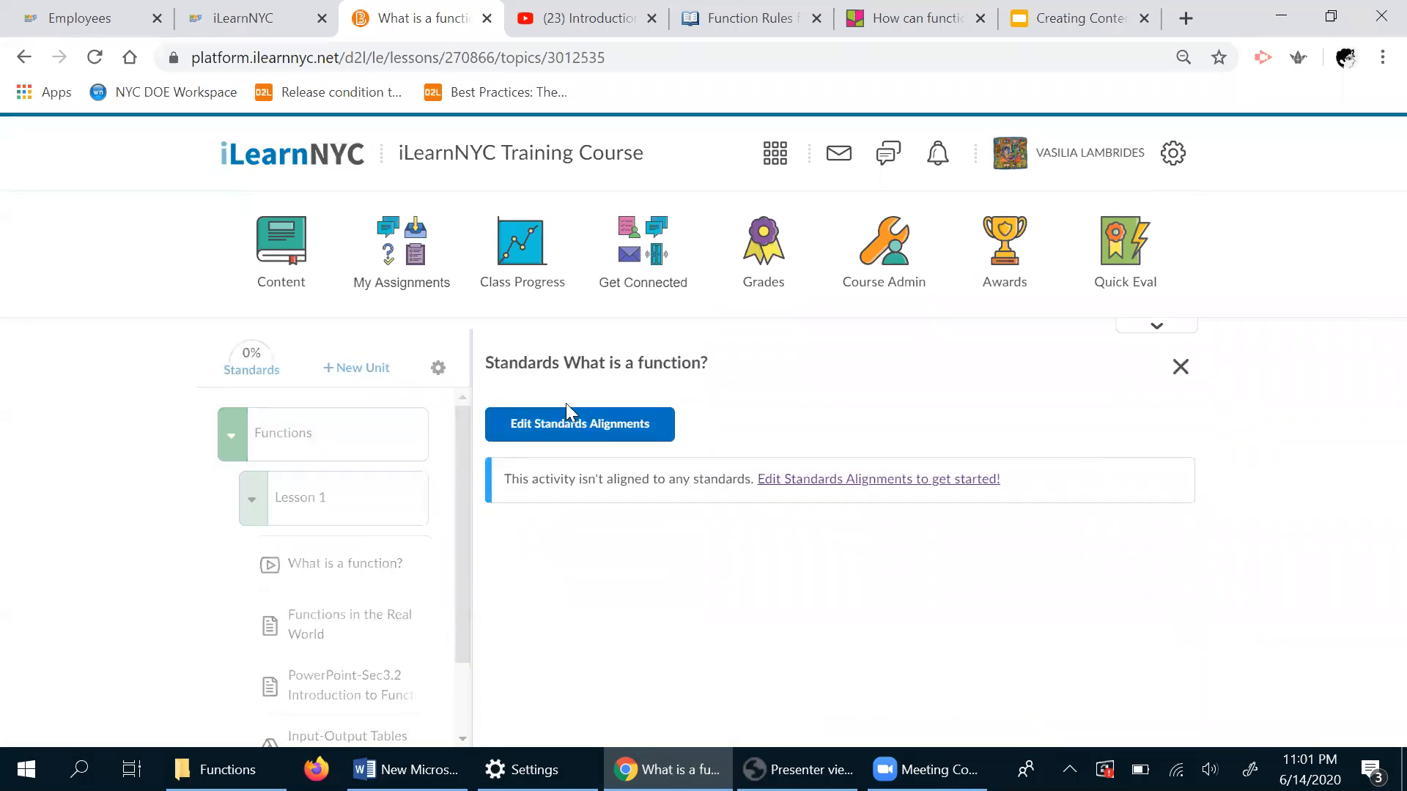
left_click(553, 442)
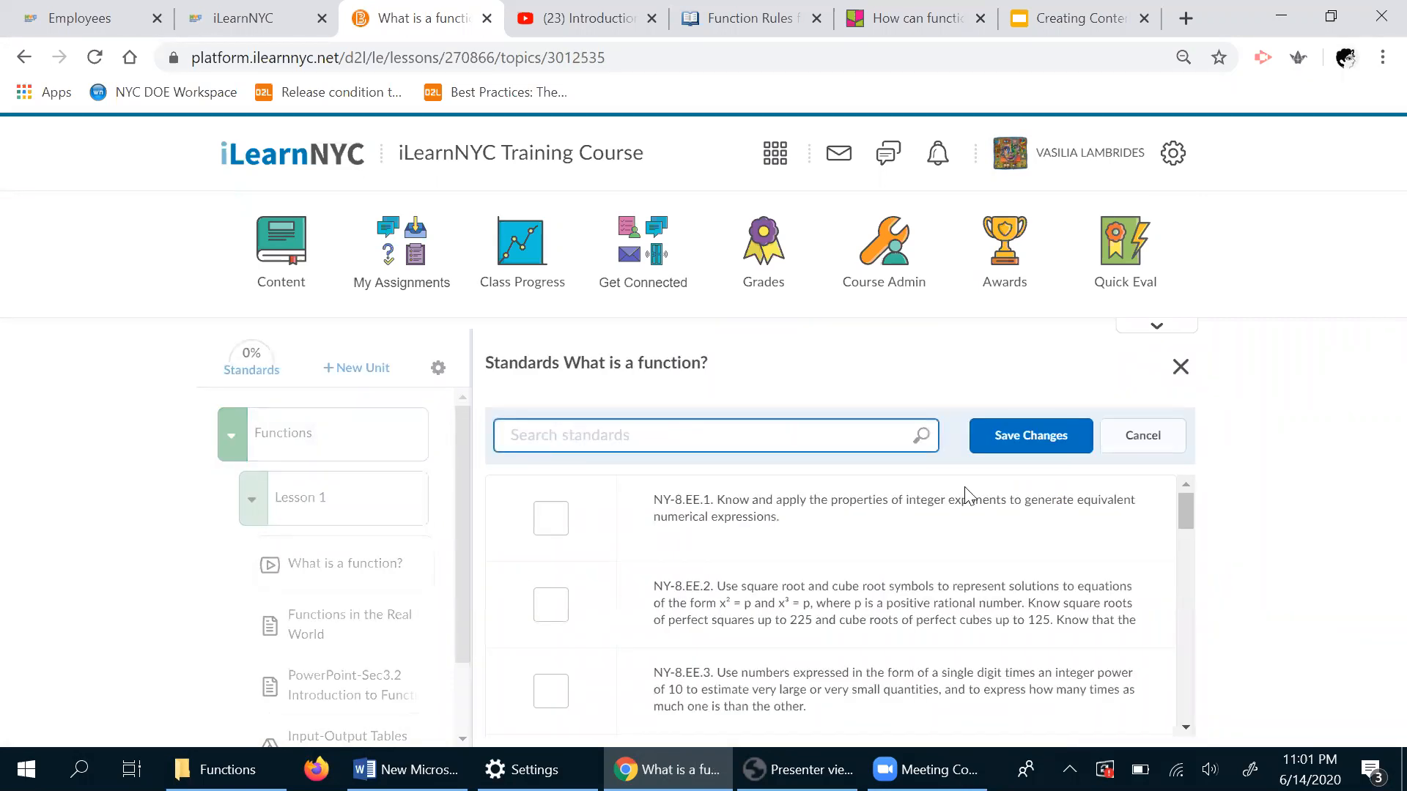
left_click_drag(1182, 522, 1204, 649)
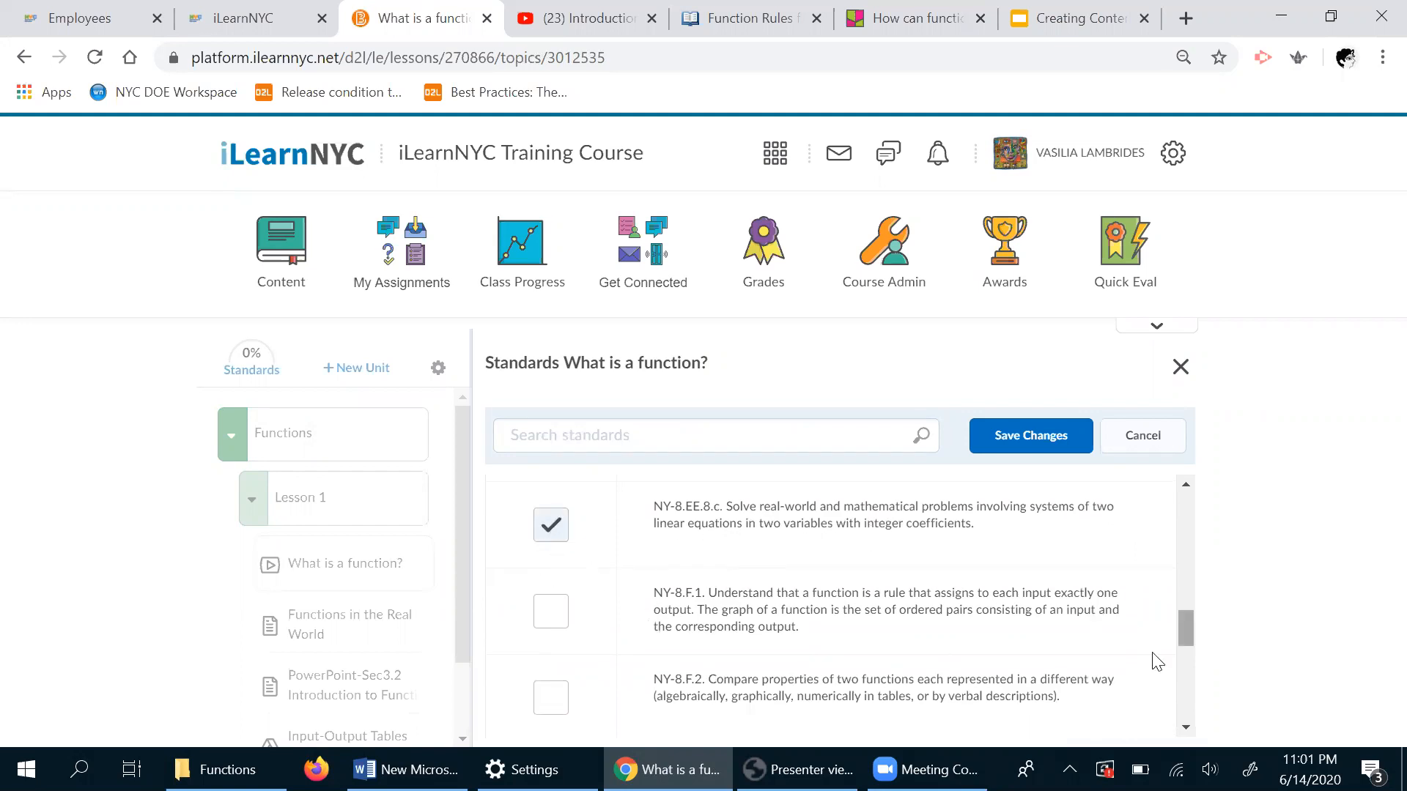
left_click(1023, 447)
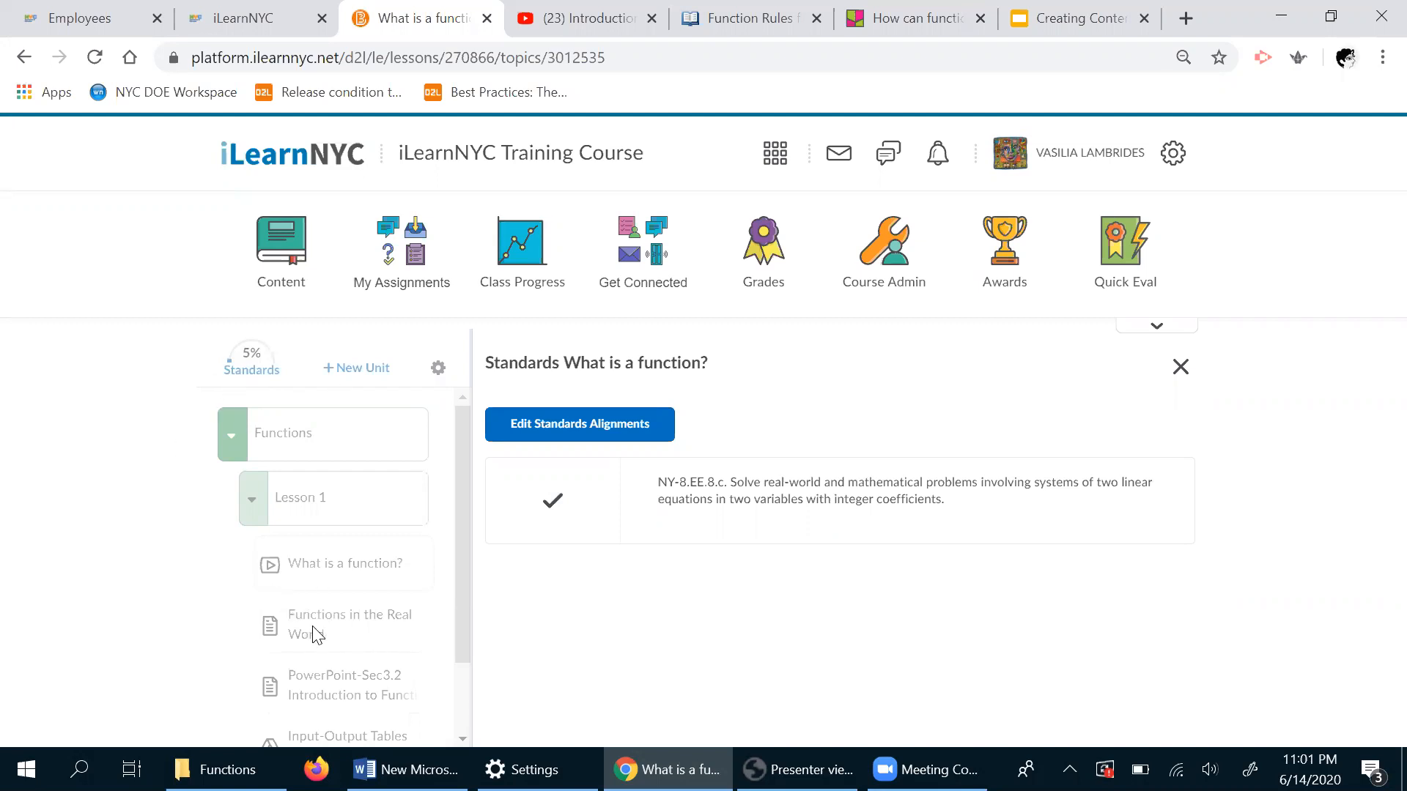
left_click(1180, 366)
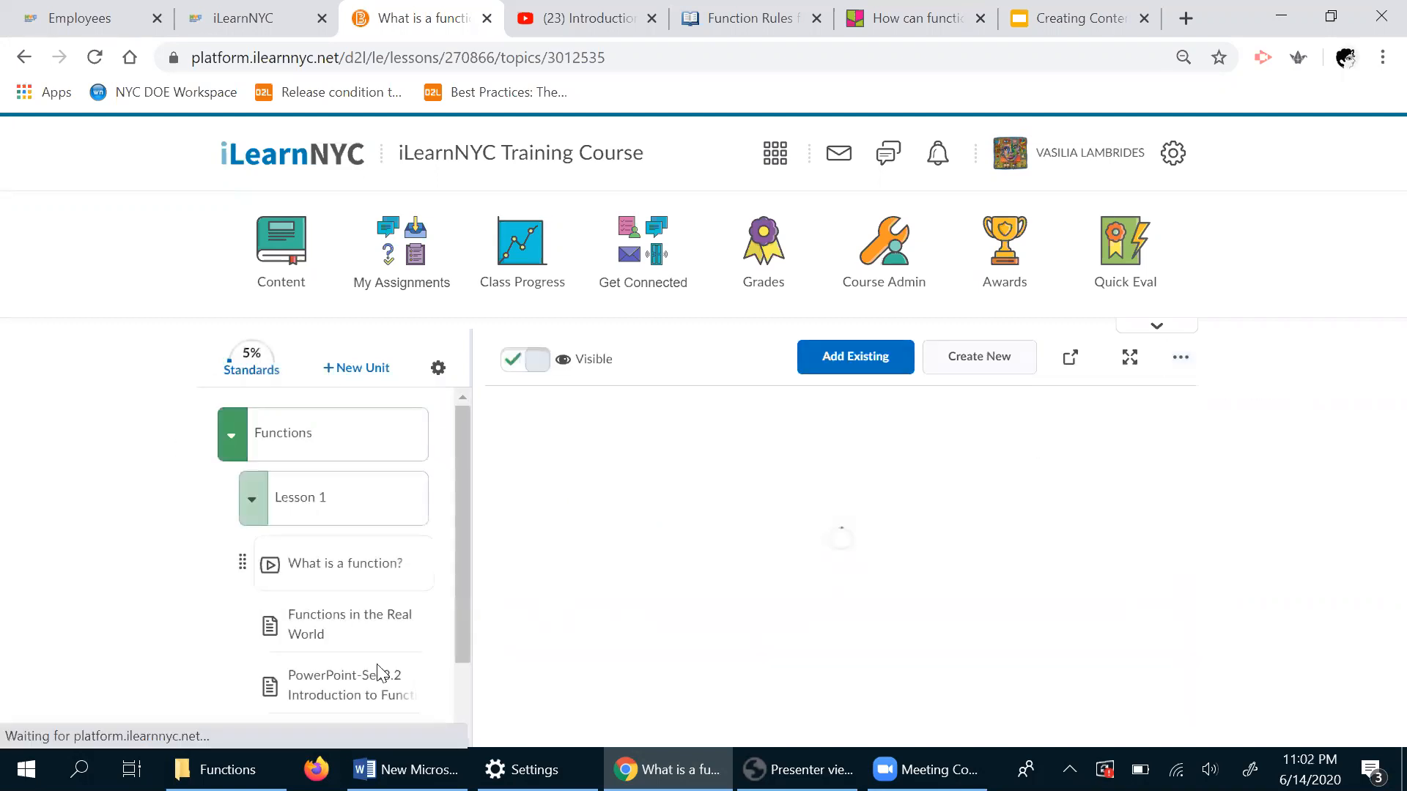
- Go past Functions in the Real World and open the standards alignment editor for PowerPoint-Sec3.2 Introduction to Functions
left_click(320, 635)
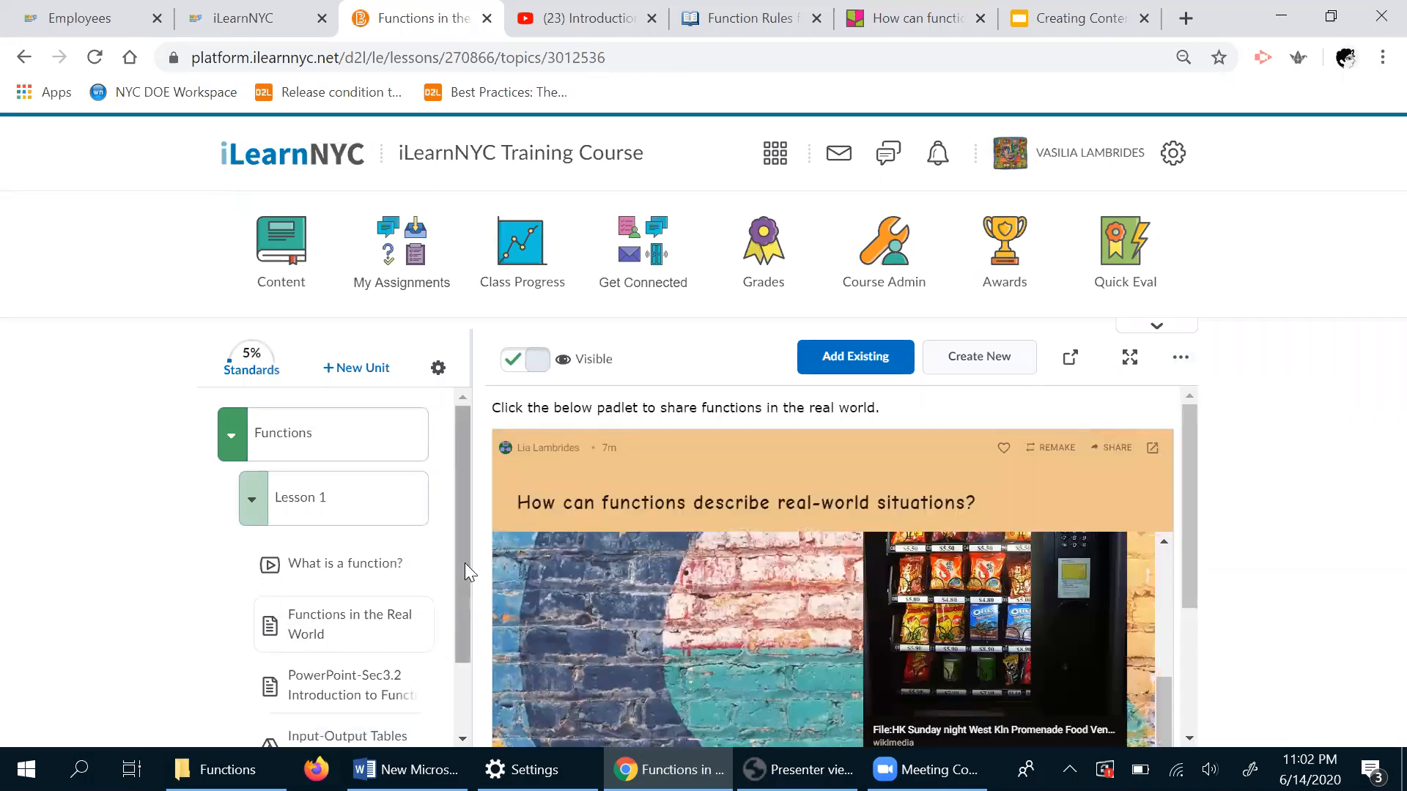
scroll(410, 623, "down", 1)
left_click(331, 632)
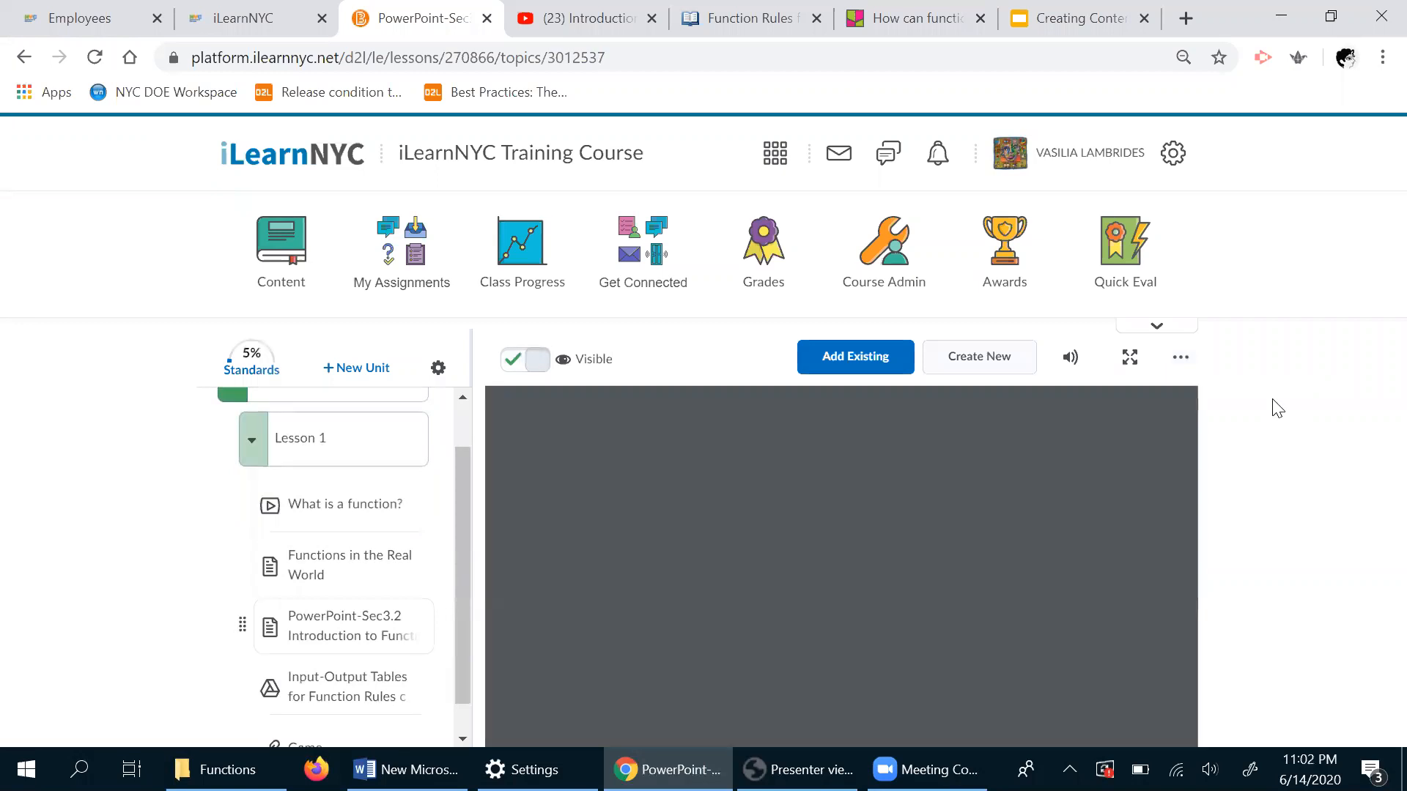
left_click(1179, 361)
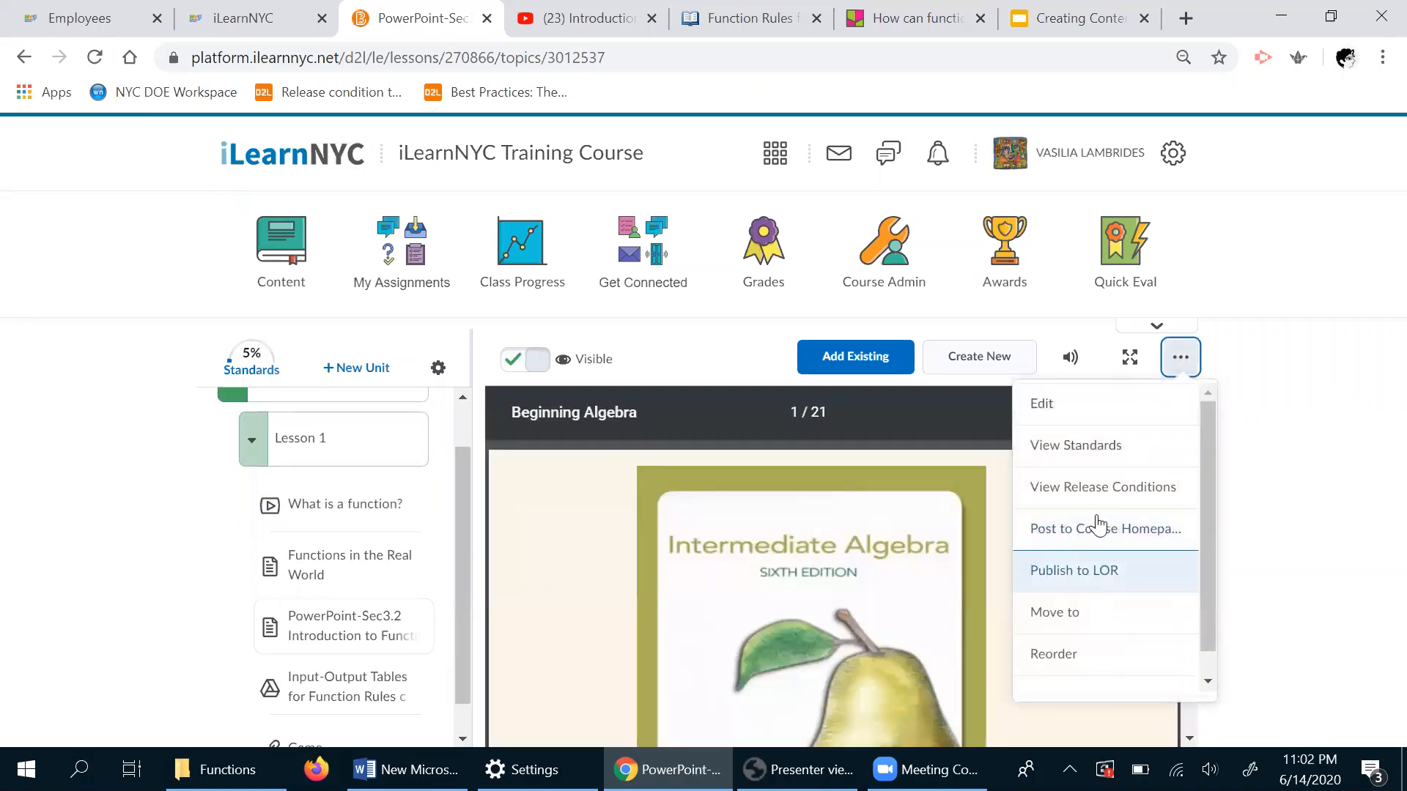
left_click(1103, 460)
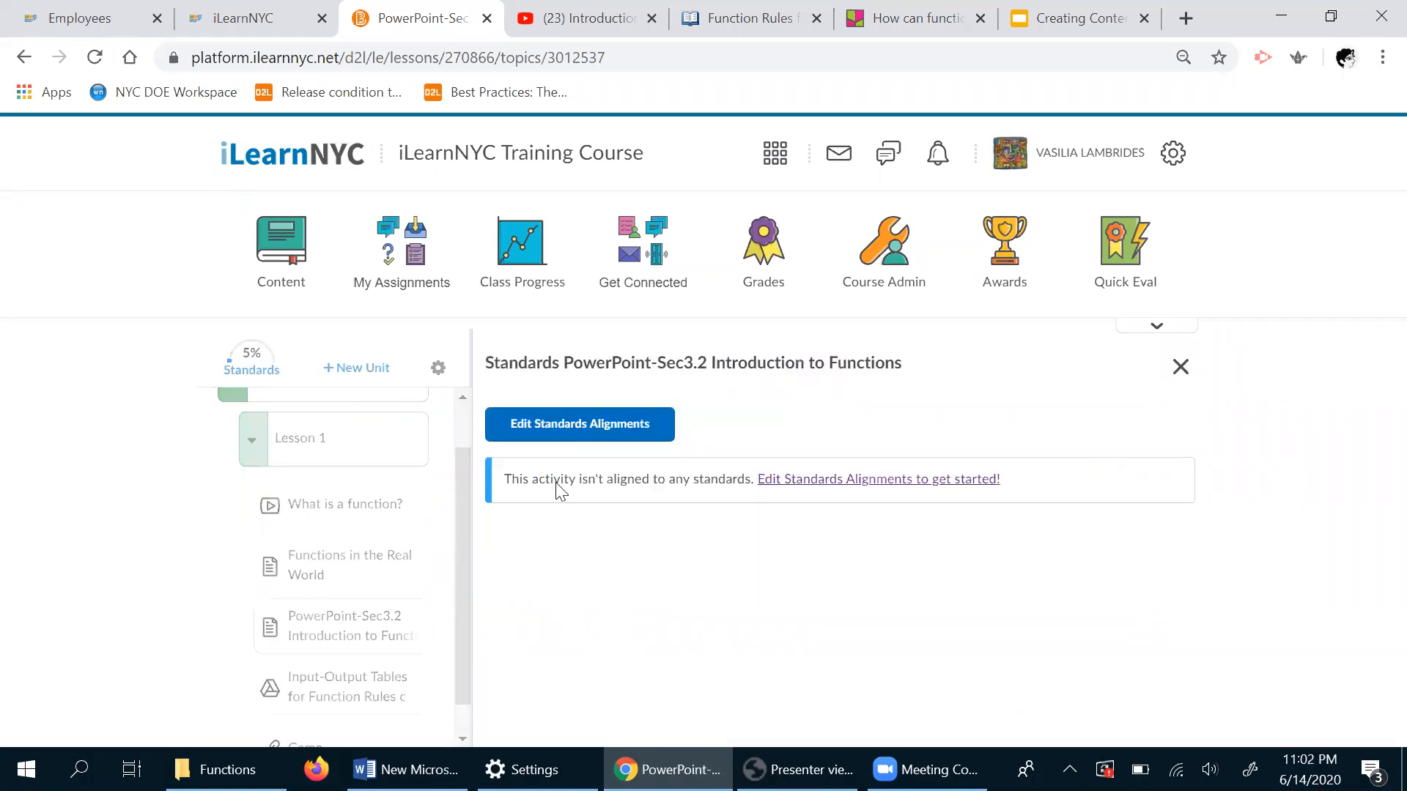
left_click(672, 430)
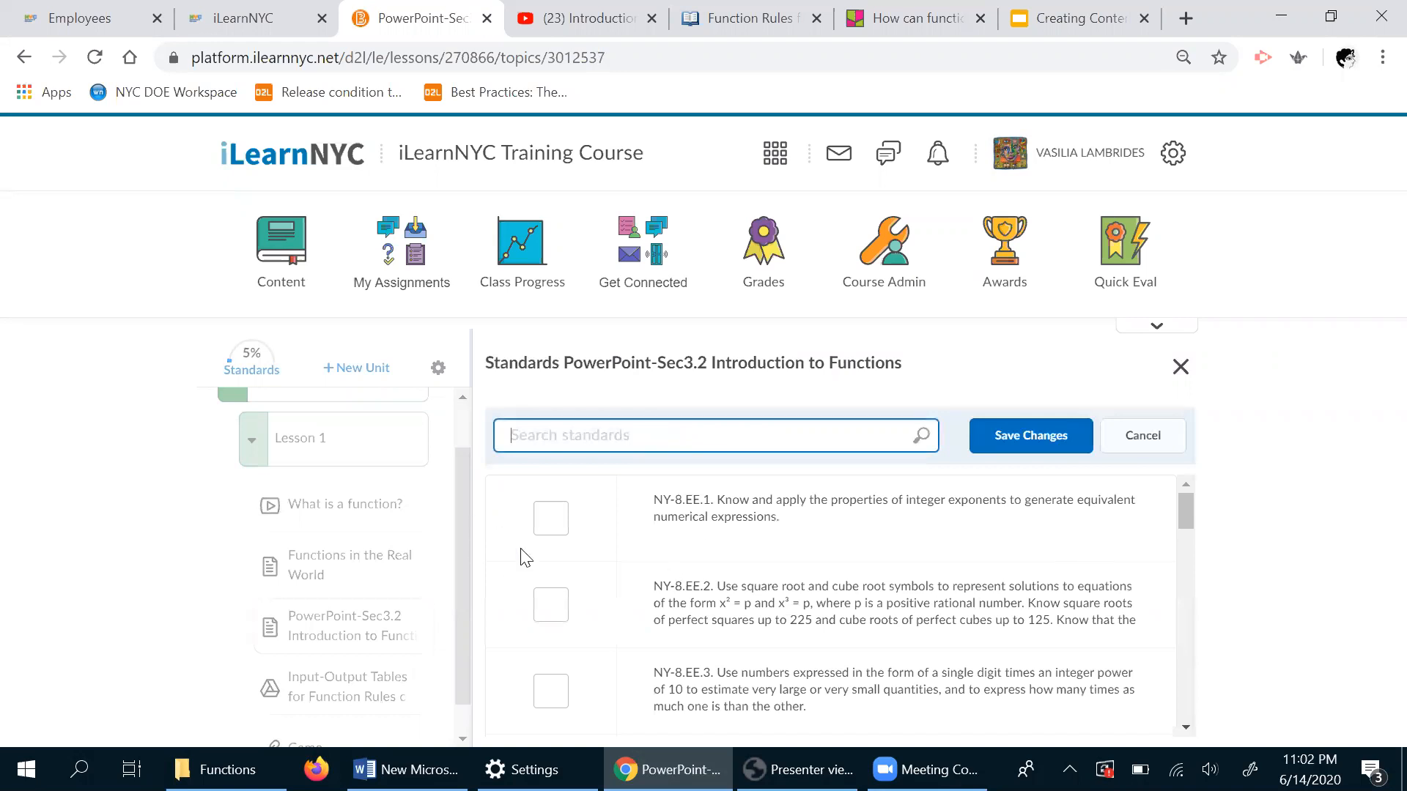
- Align the PowerPoint topic with standards NY-8.EE.1, NY-8.EE.2 and NY-8.EE.3, save the alignments and return to the presentation
left_click(550, 525)
left_click(551, 612)
left_click(552, 692)
left_click(1027, 432)
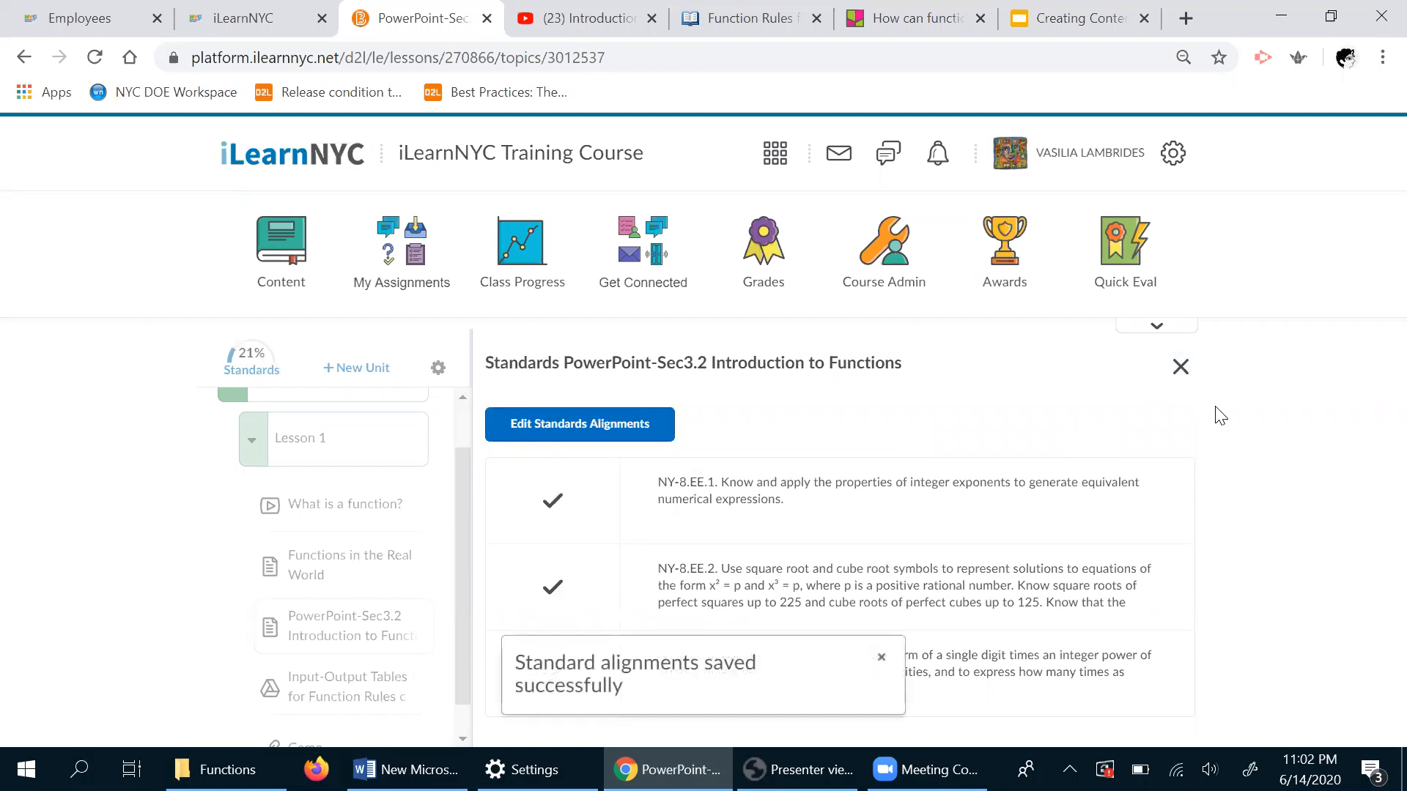
left_click(1180, 367)
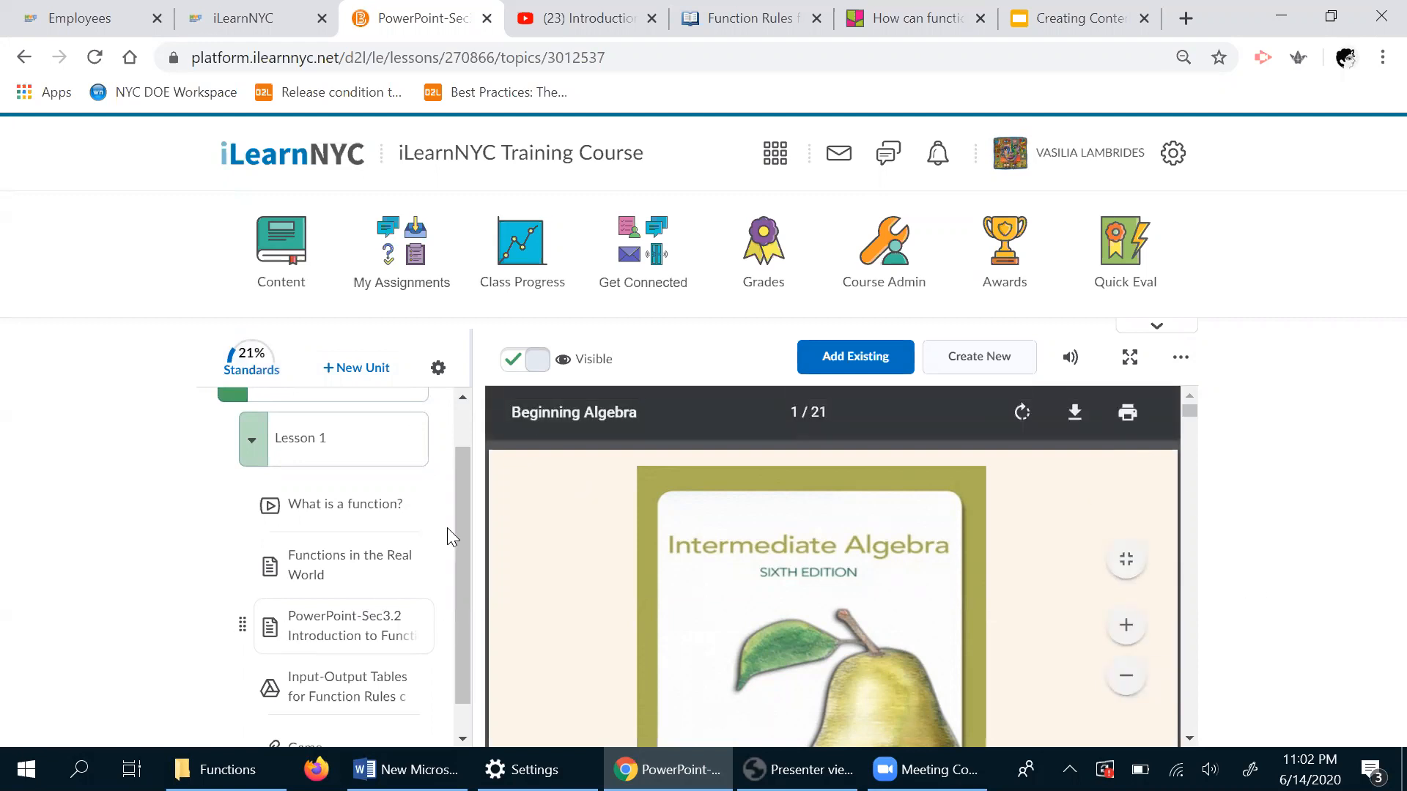
- Collapse the Functions unit in the content outline and switch the course to the student view
left_click_drag(465, 539, 469, 484)
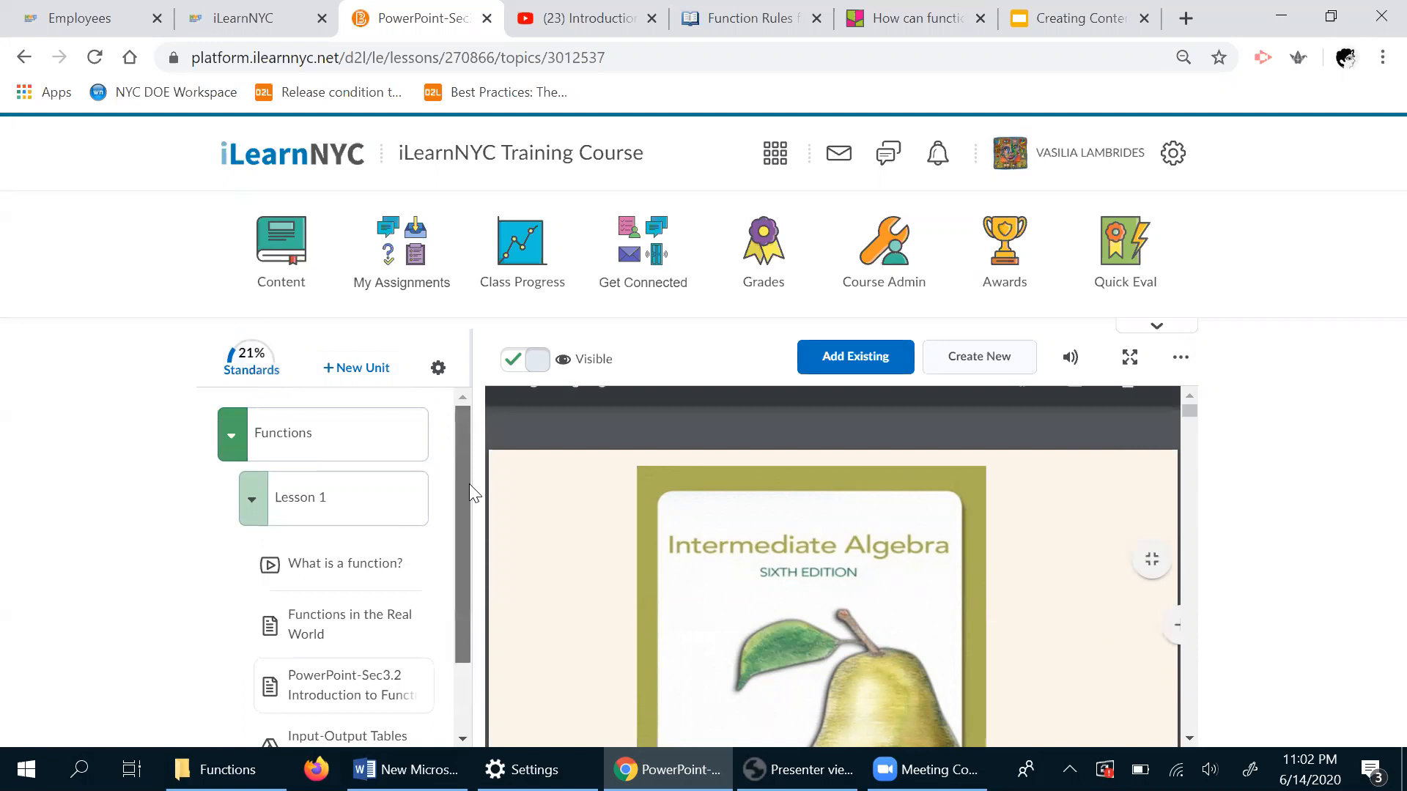
left_click(234, 448)
left_click(233, 441)
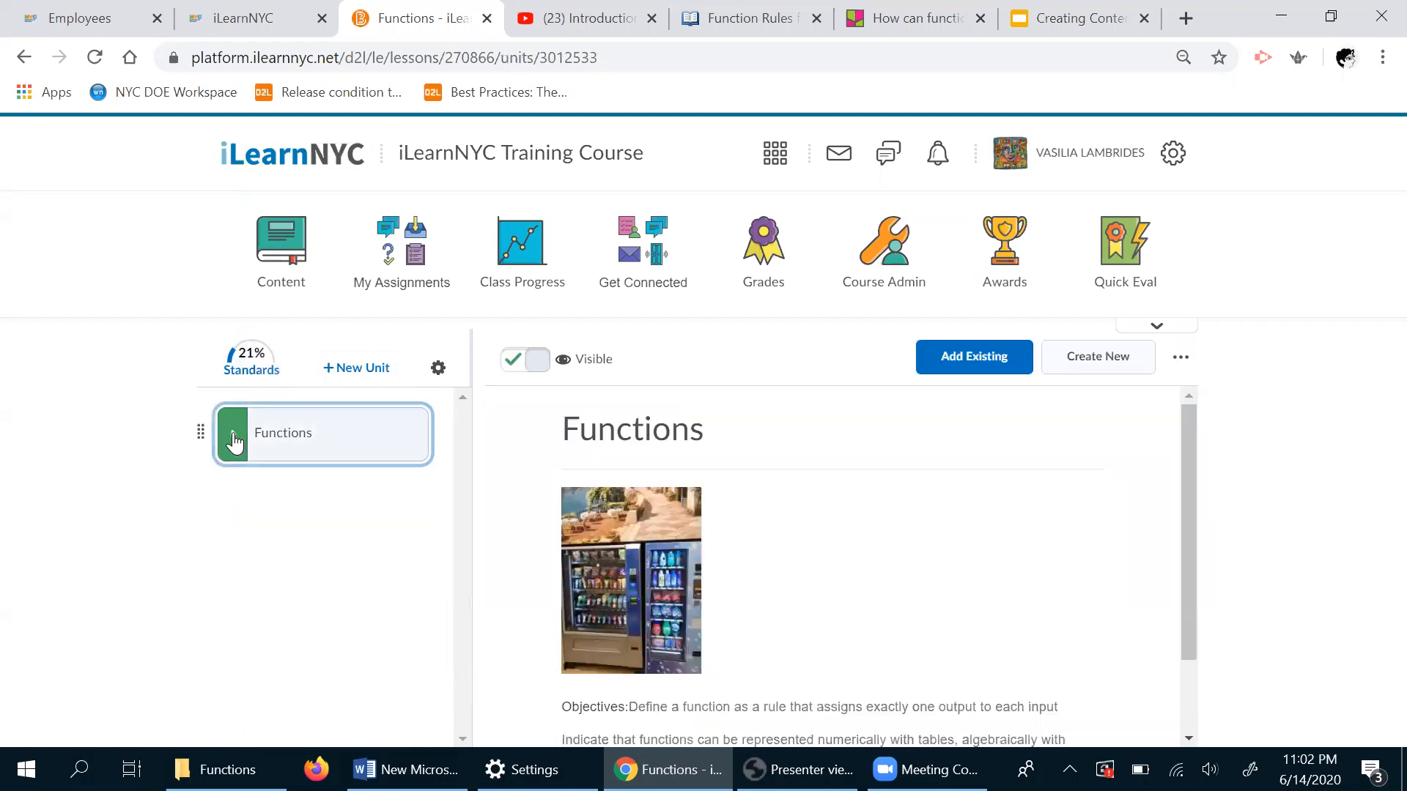
left_click(1071, 164)
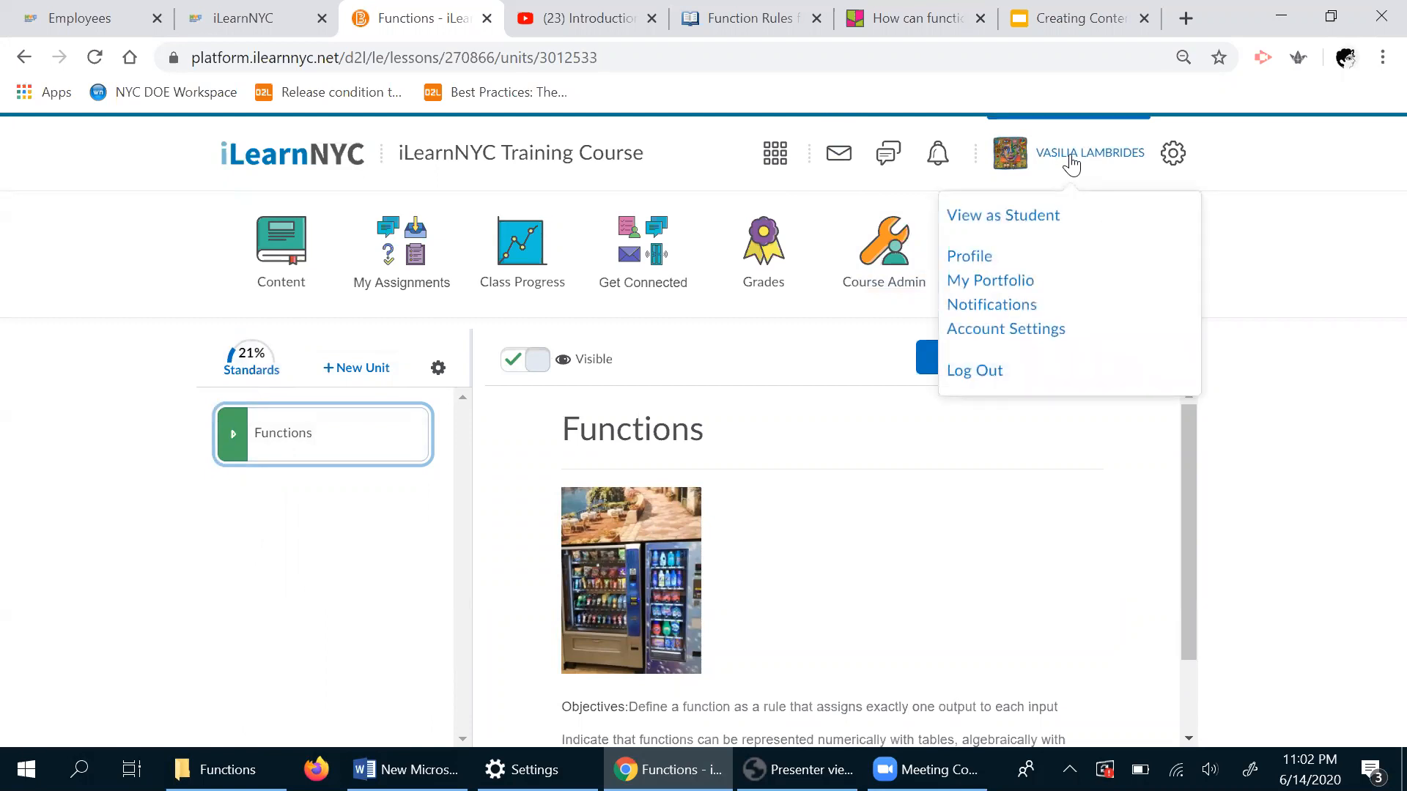
left_click(1037, 218)
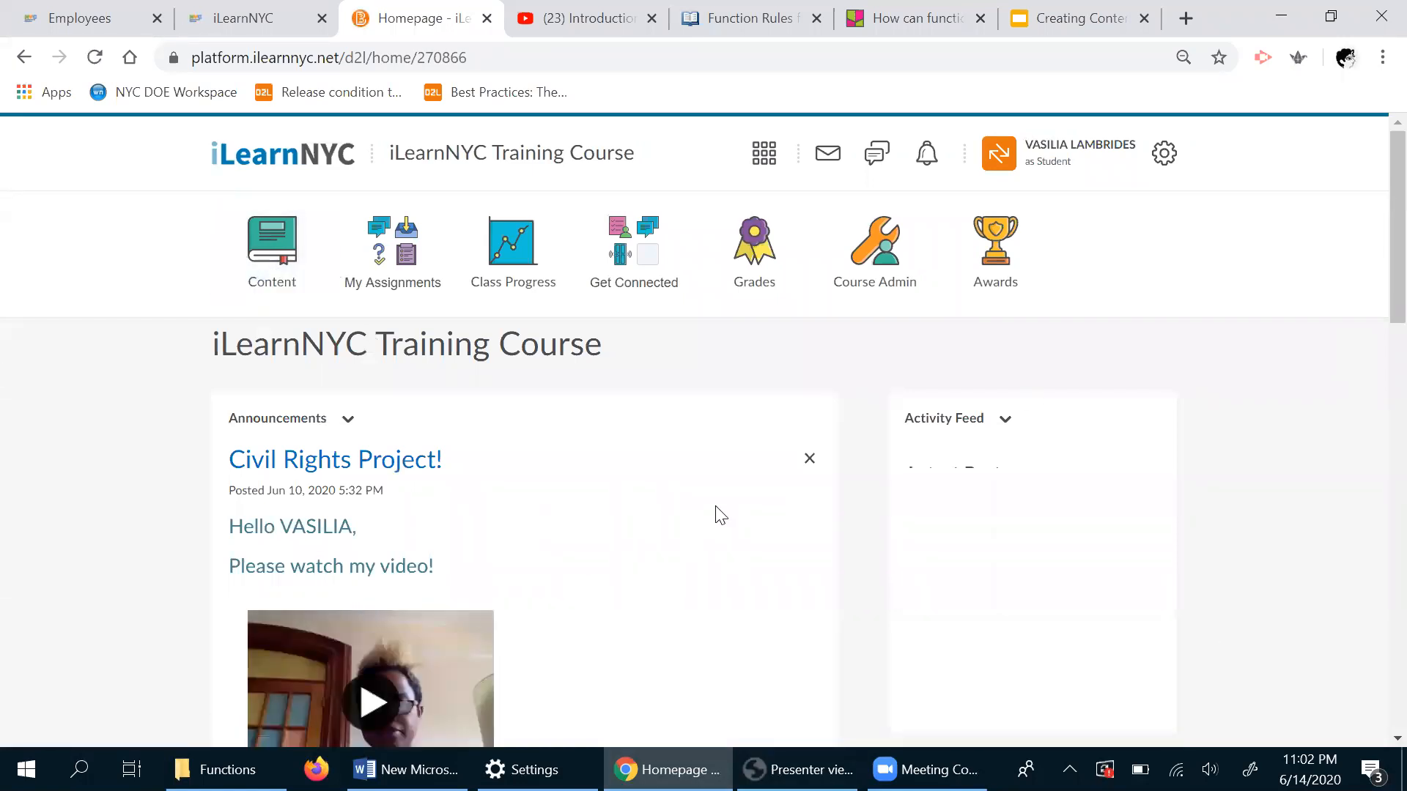
- Open the course content as a student, start the Functions unit and advance through Lesson 1 to the "What is a function?" topic
left_click(257, 256)
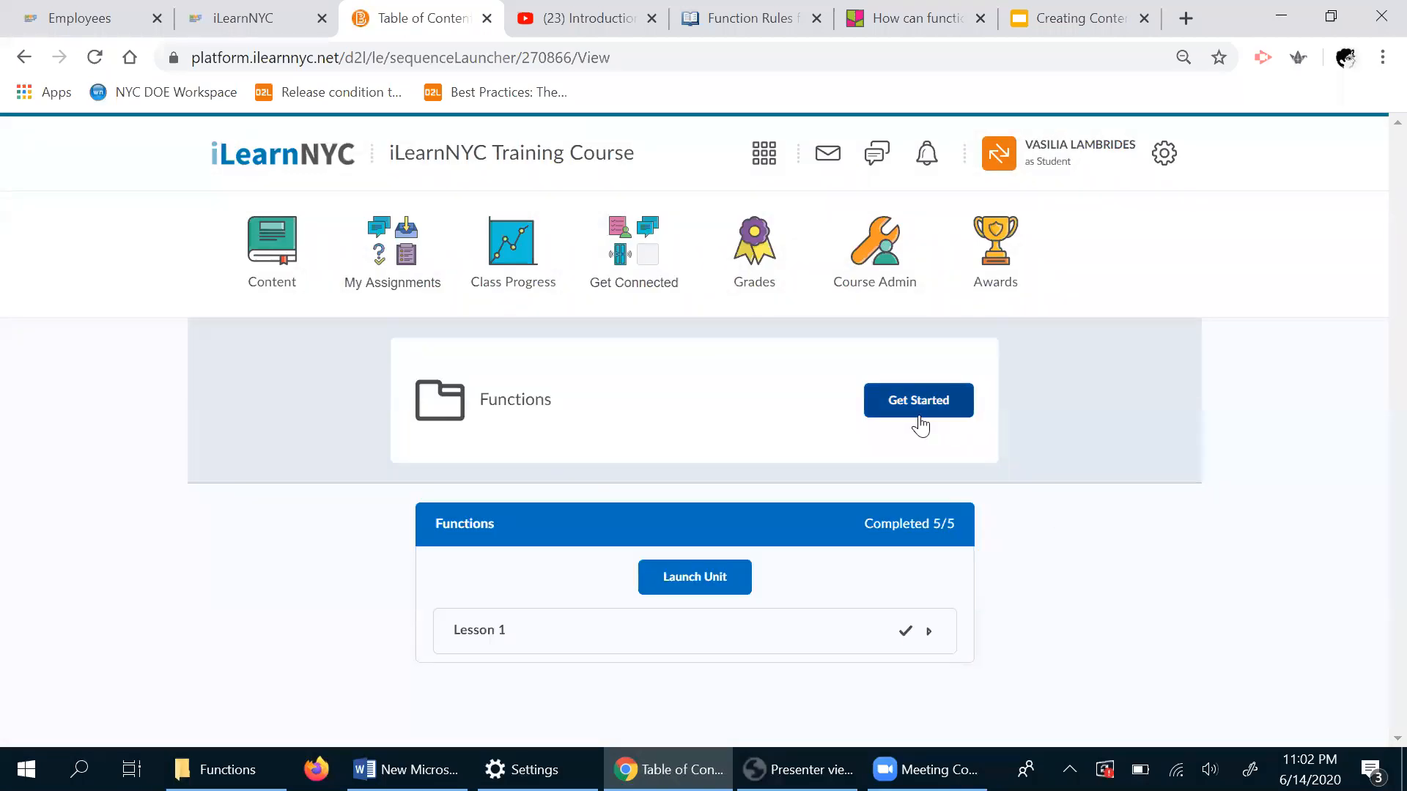
left_click(925, 415)
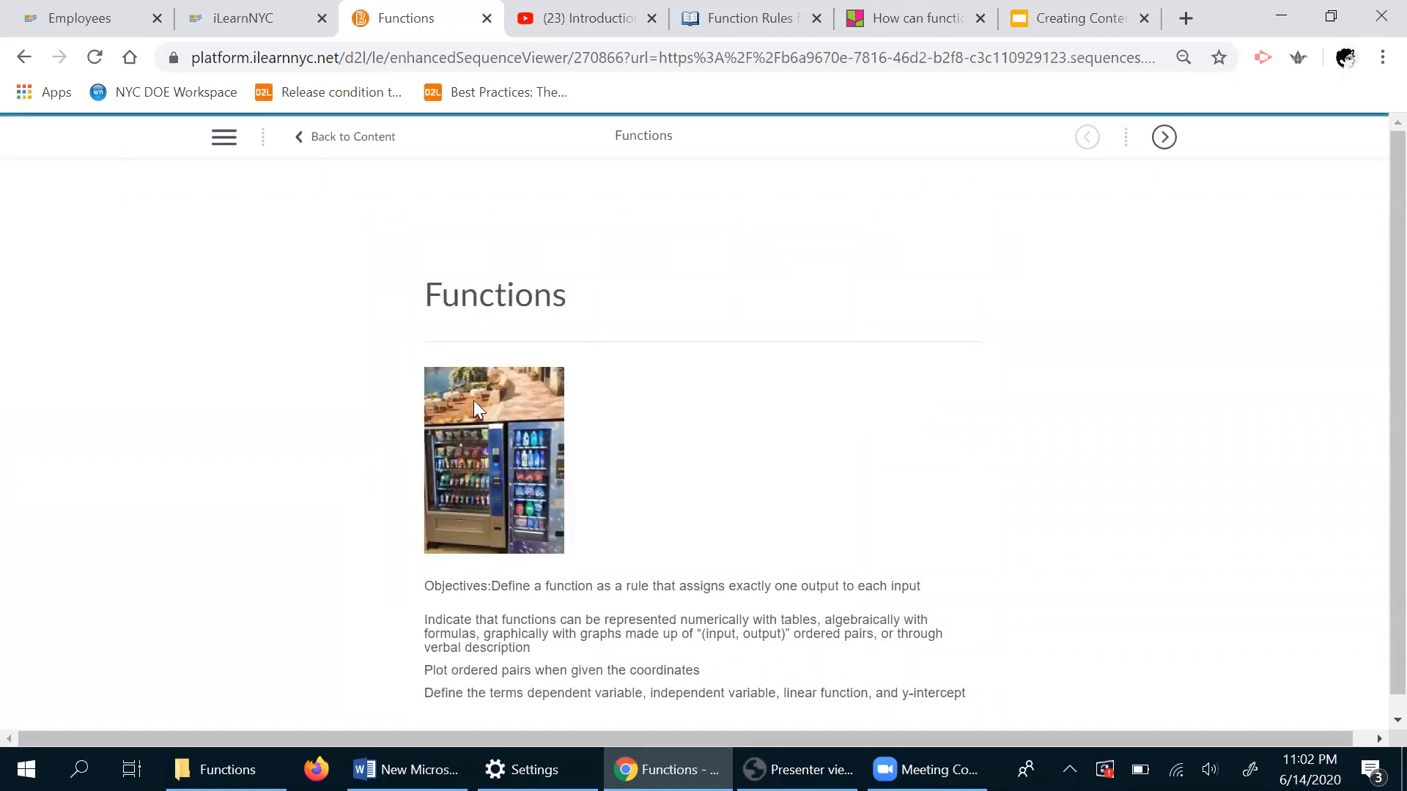
left_click(1165, 139)
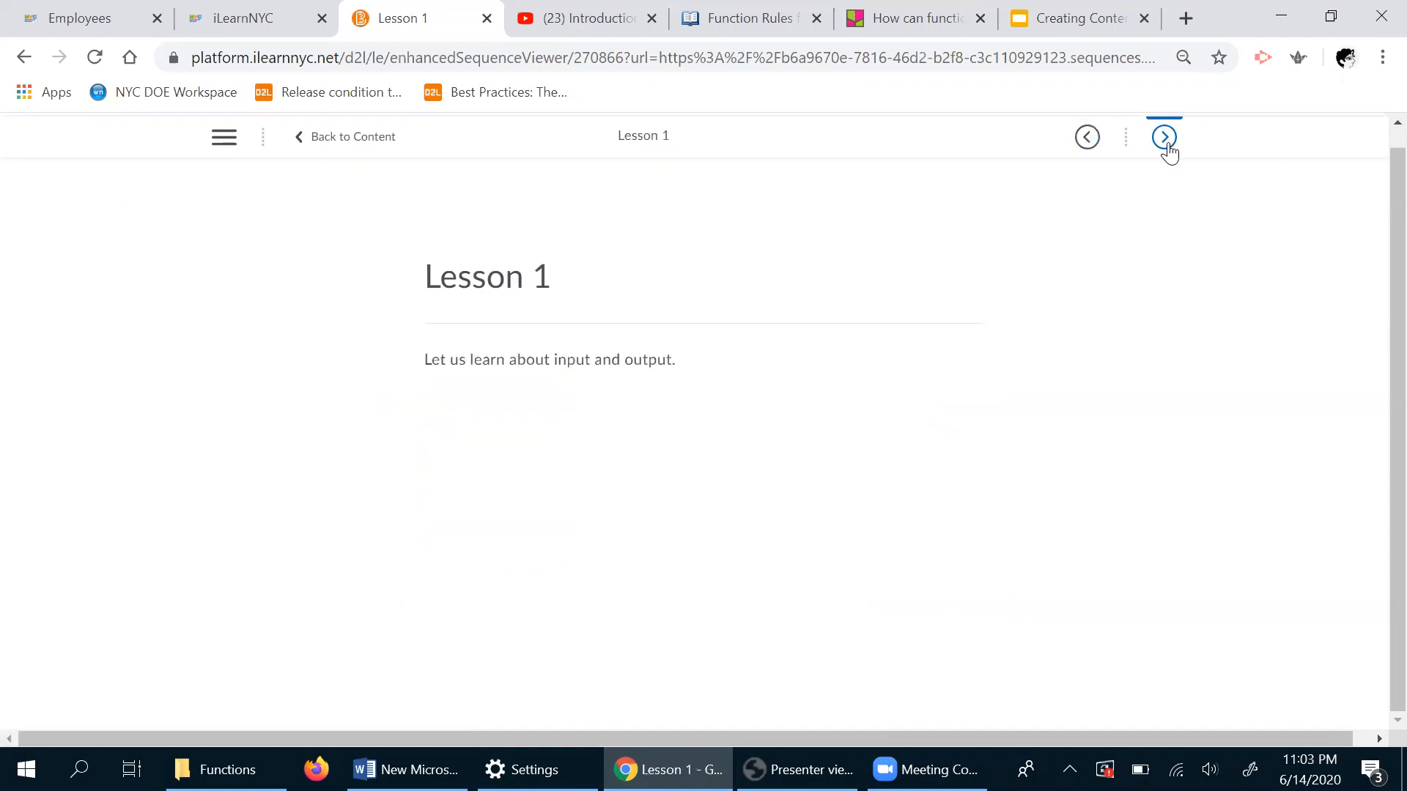
left_click(1168, 148)
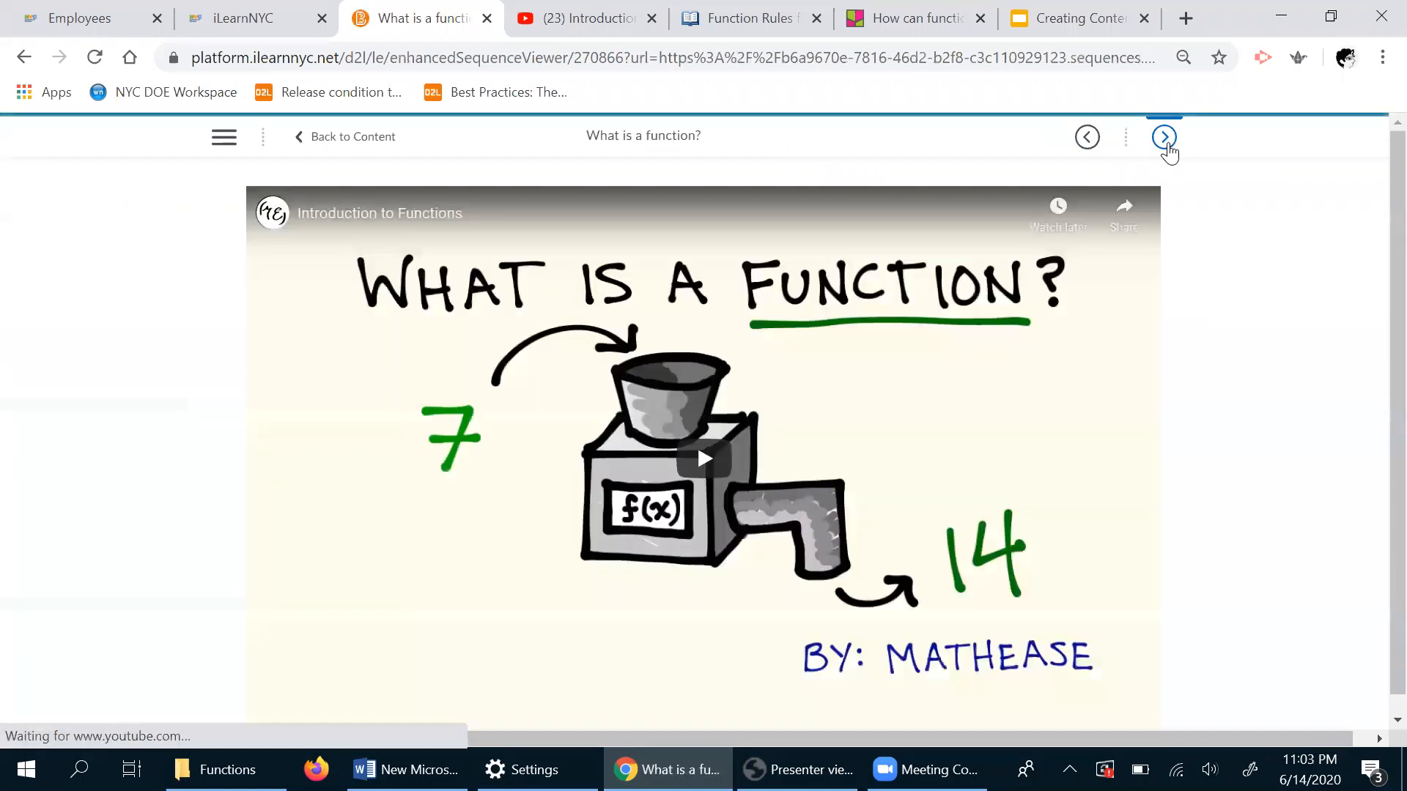
- Page through the remaining Lesson 1 topics up to the end of the Functions unit and finish the unit
left_click(1168, 148)
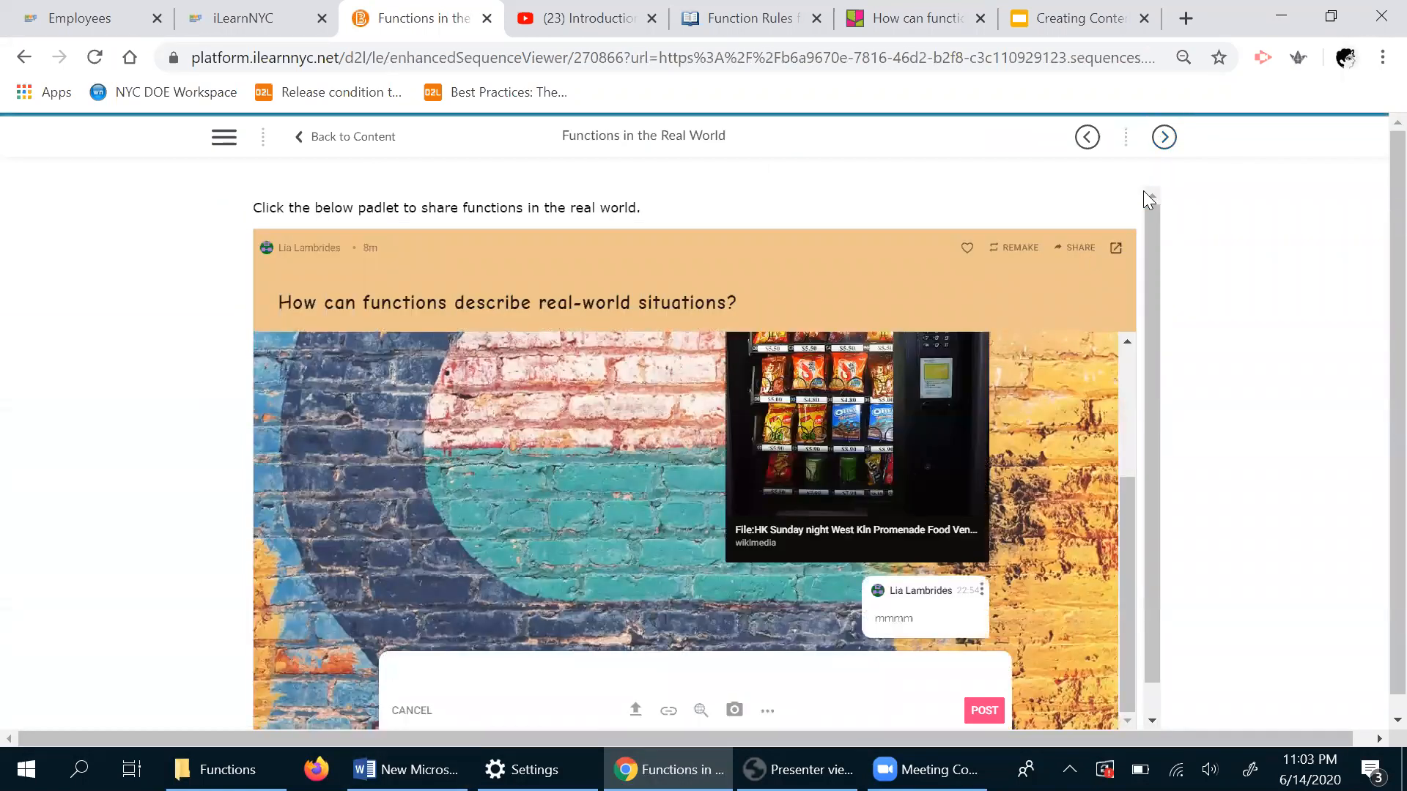
left_click(1162, 142)
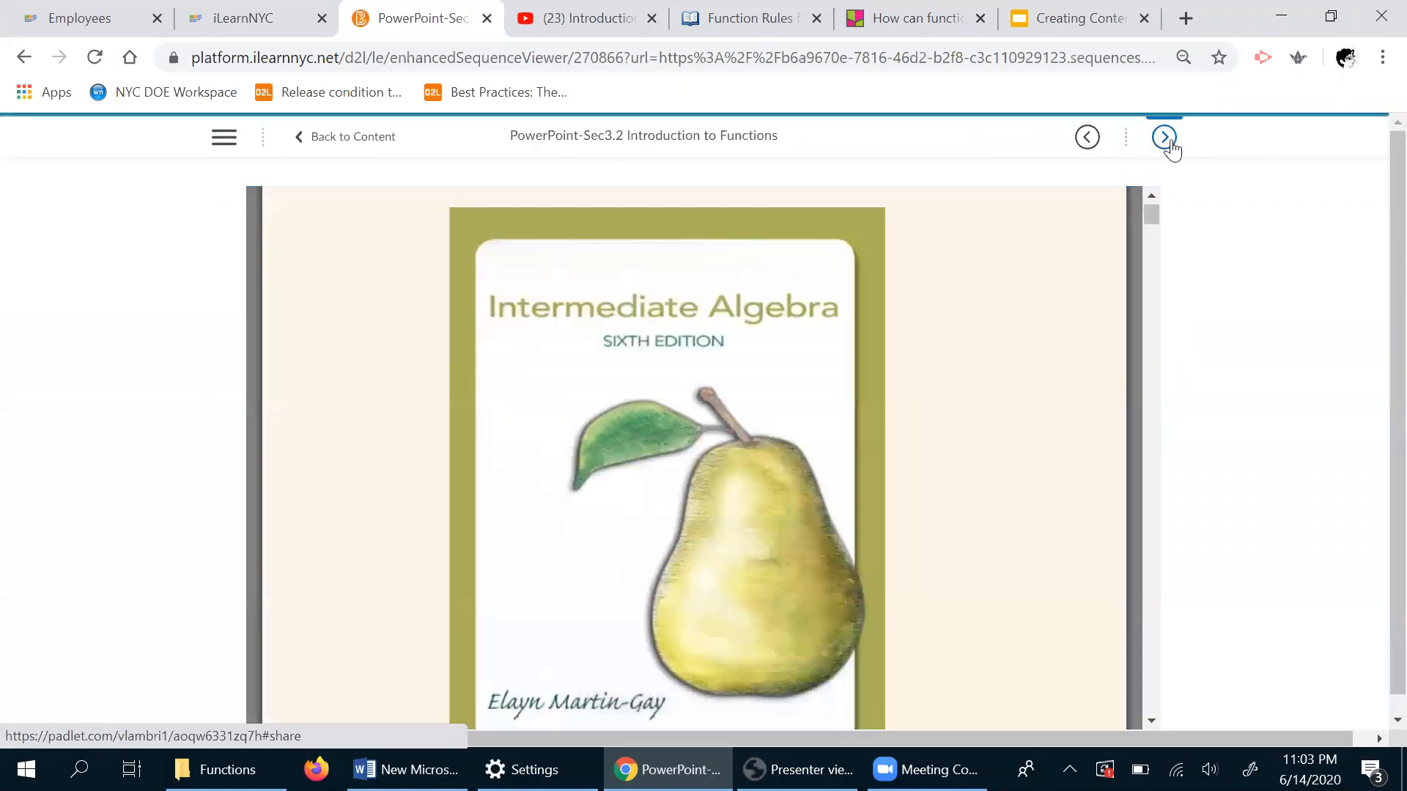
left_click(1165, 139)
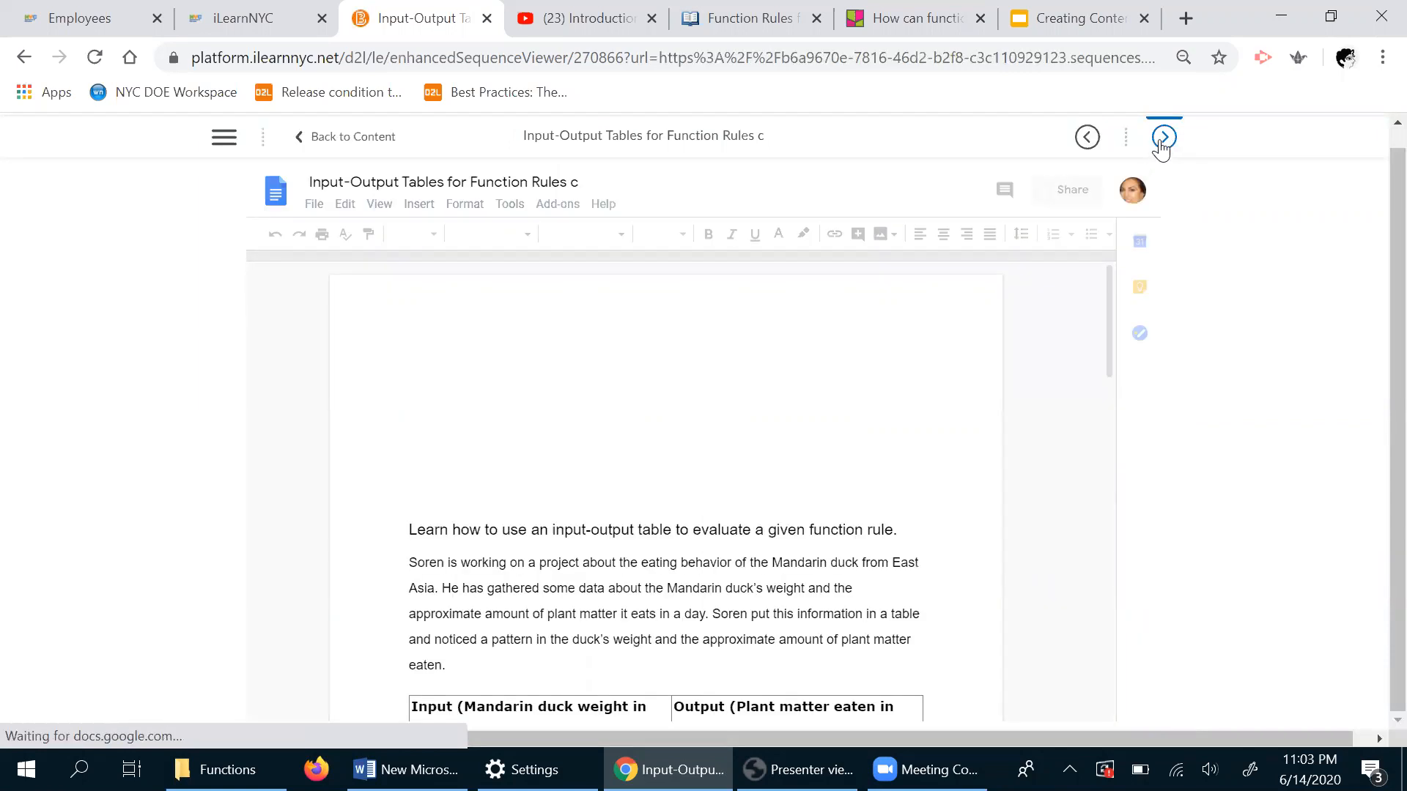
left_click(1163, 139)
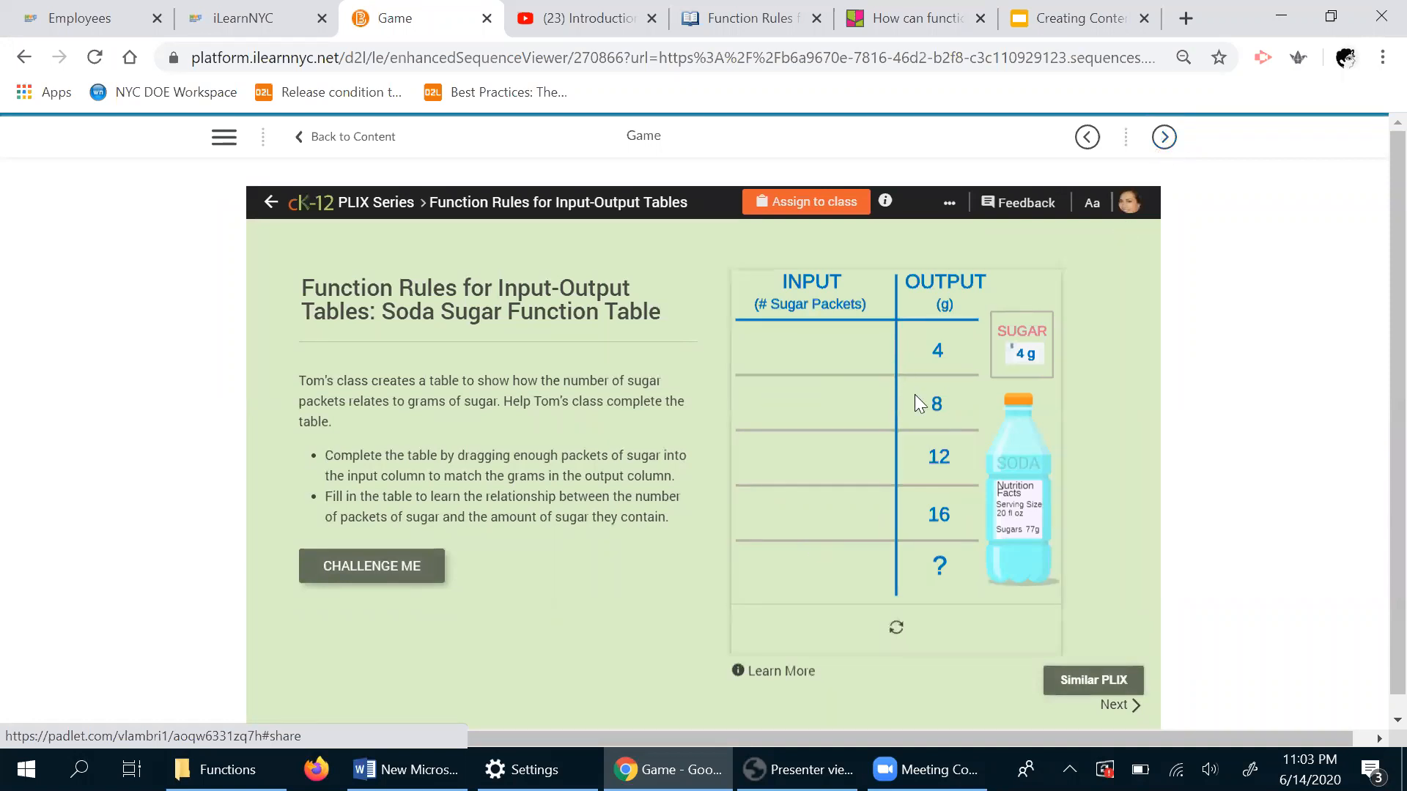
left_click(1164, 138)
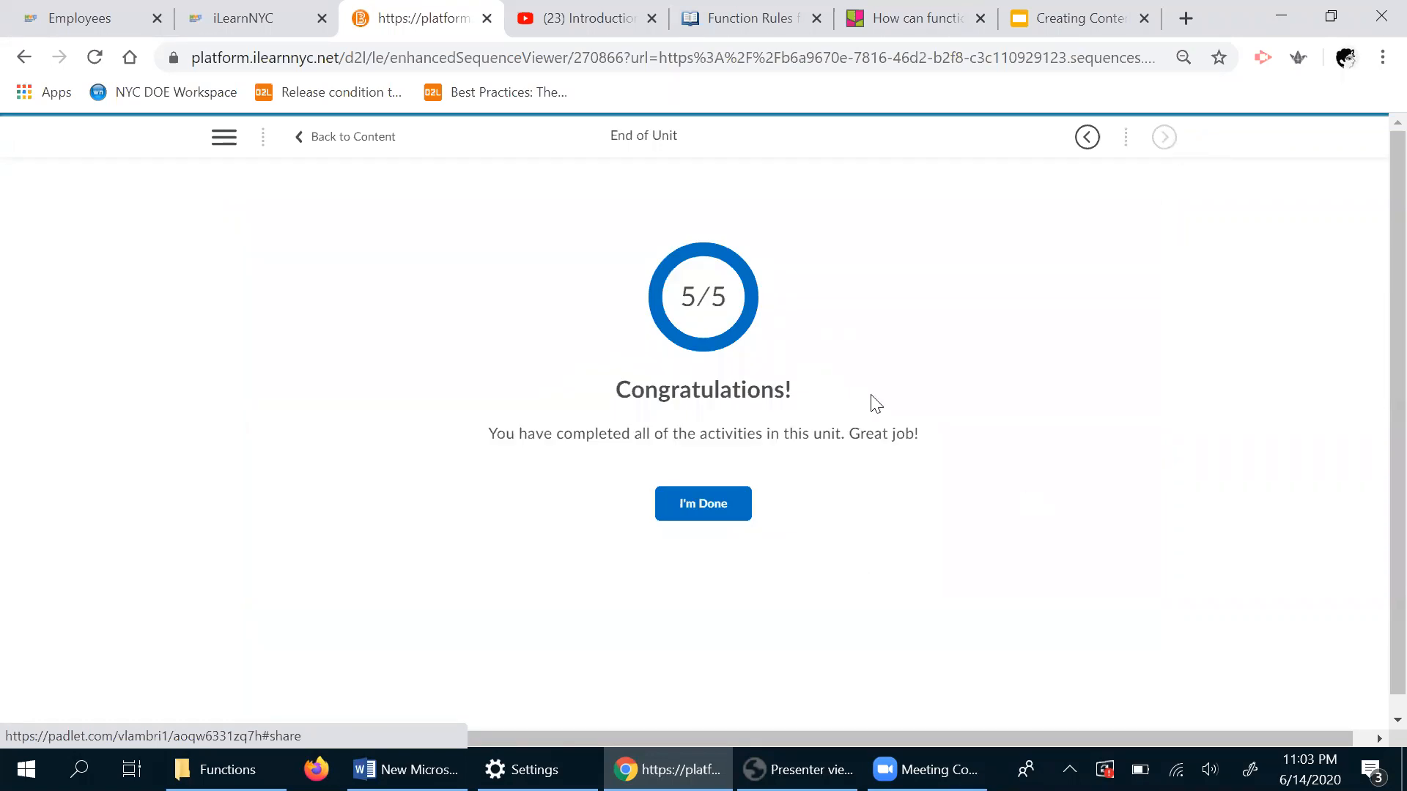
left_click(687, 511)
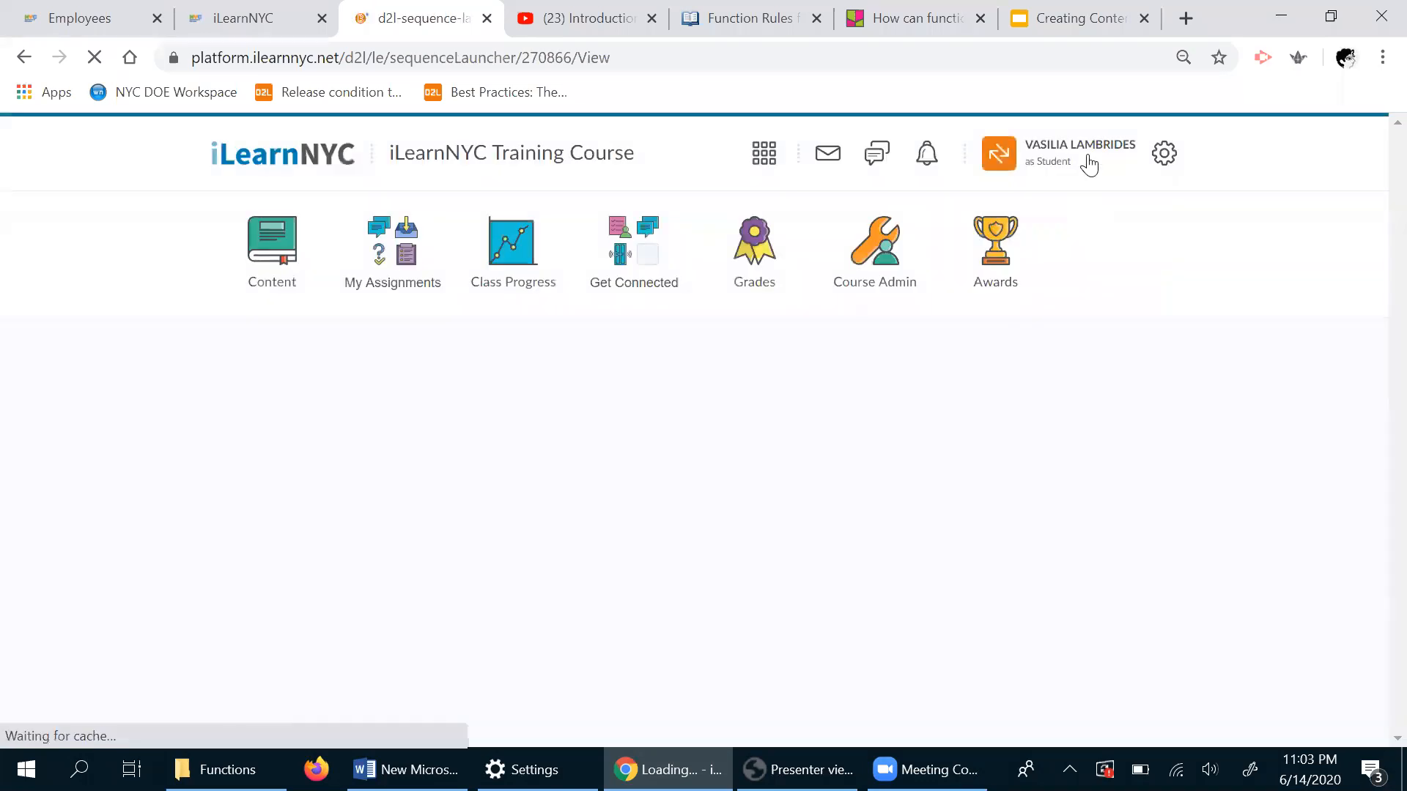
- Leave the student view of the course and switch to the Creating Content presentation in Google Slides
left_click(1086, 157)
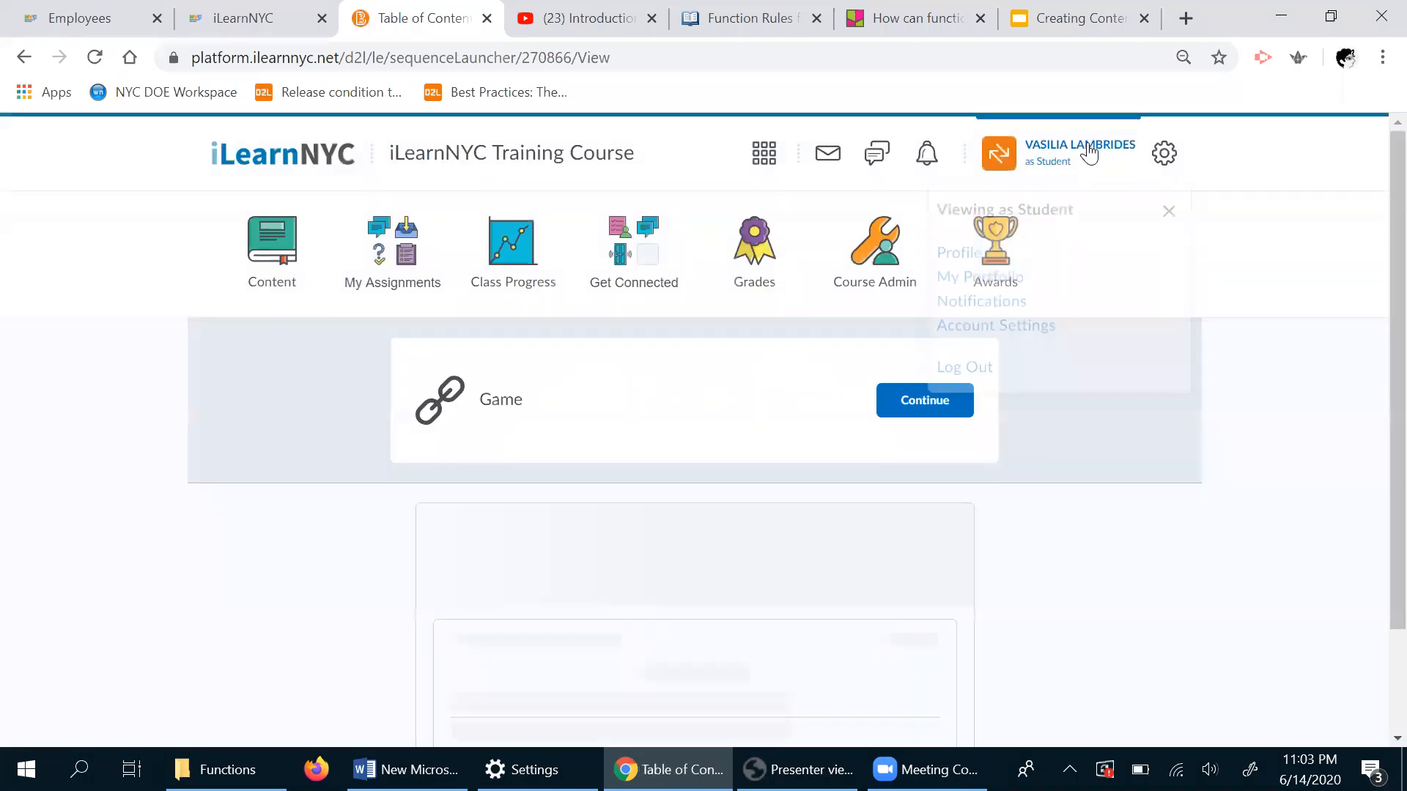
left_click(1169, 218)
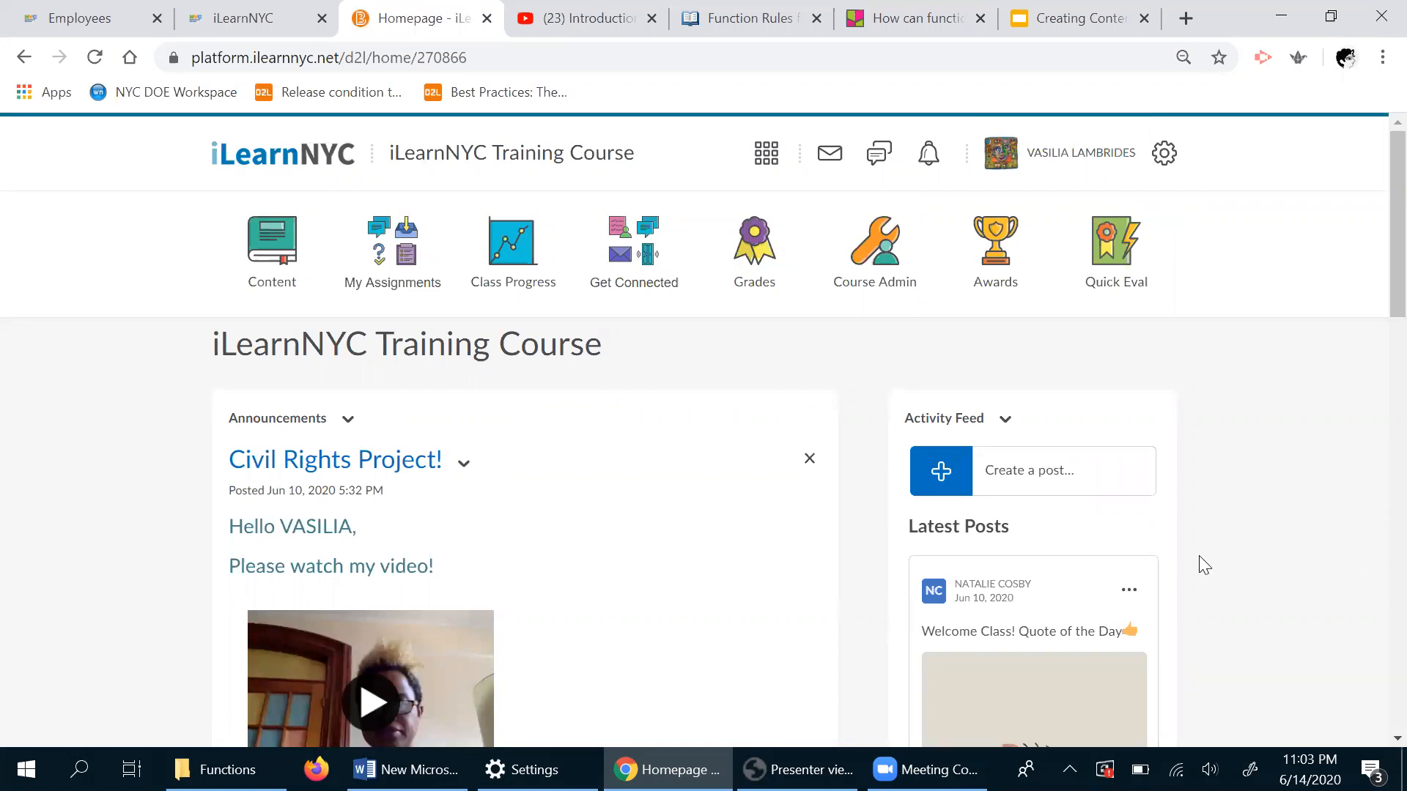
left_click(1099, 24)
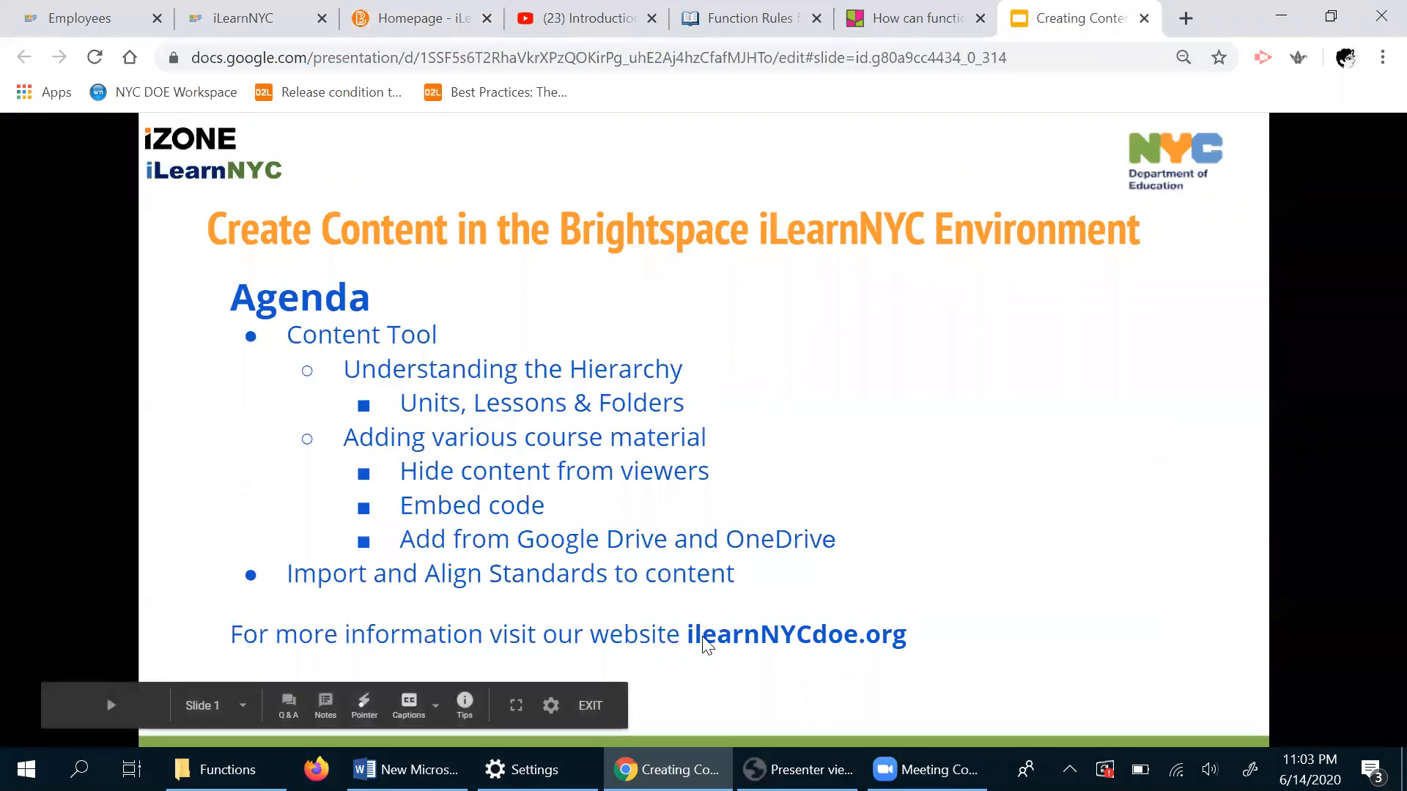